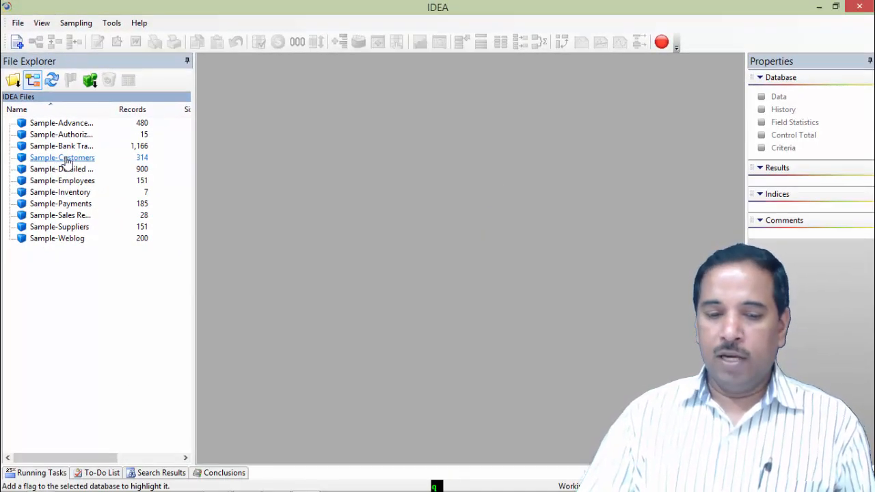
- Open the Sample-Customers and Sample-Employees databases and switch between their tabs
double_click(67, 161)
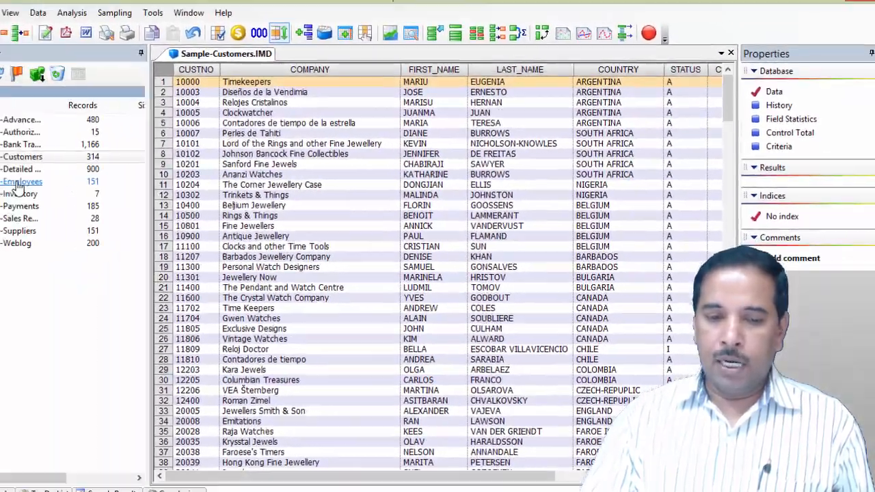
double_click(67, 181)
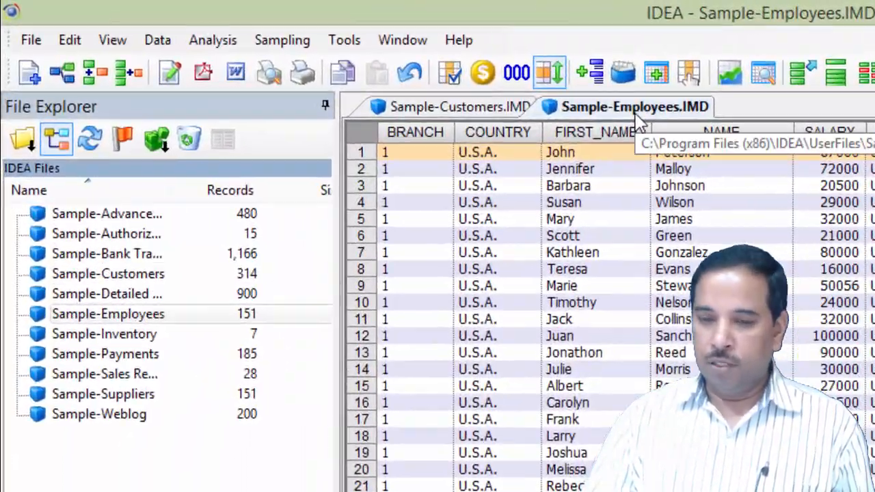
click(451, 113)
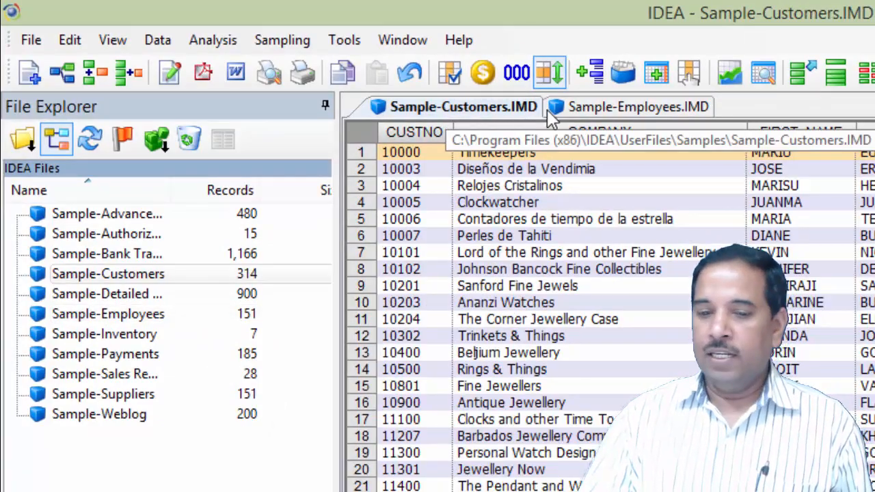
click(655, 109)
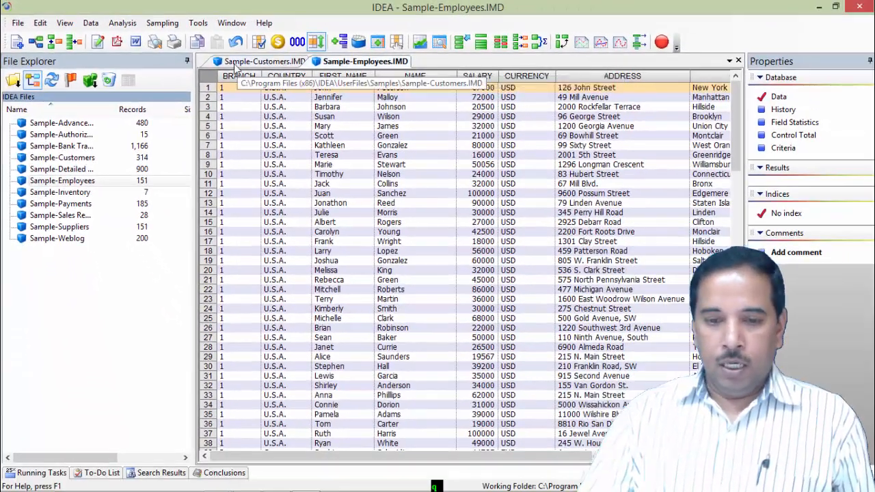
click(234, 64)
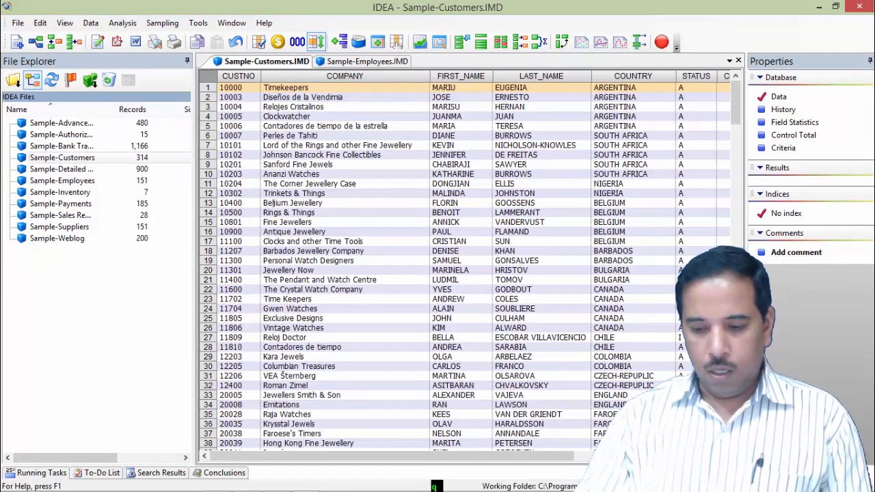
mouse_move(450, 473)
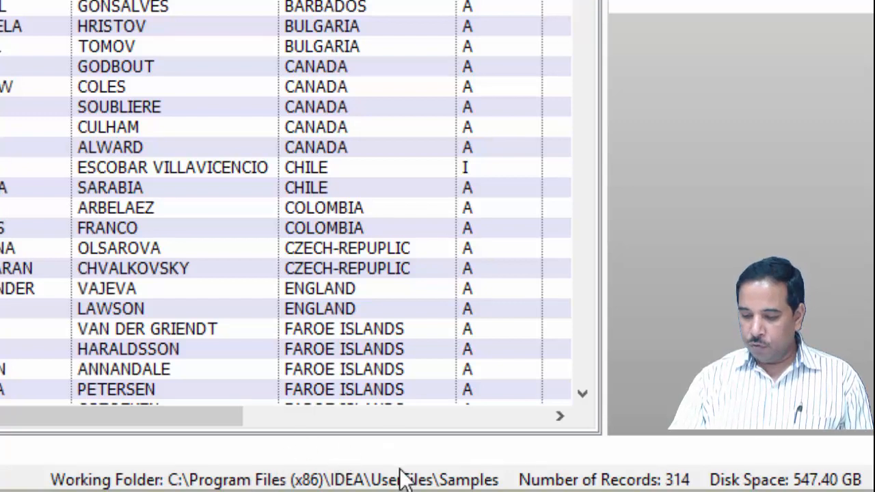
mouse_move(389, 445)
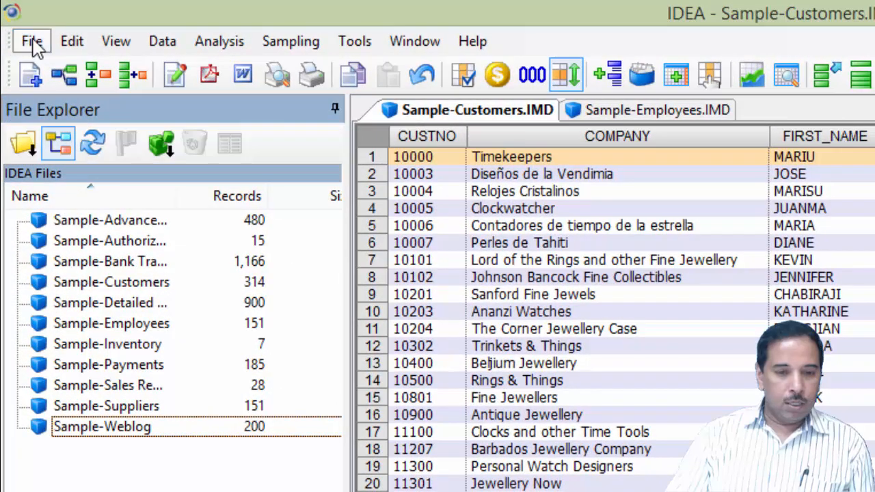
- Set the working folder to G:\AdvITTCourse\Alok Gupta\IDEA\DEMO
click(33, 42)
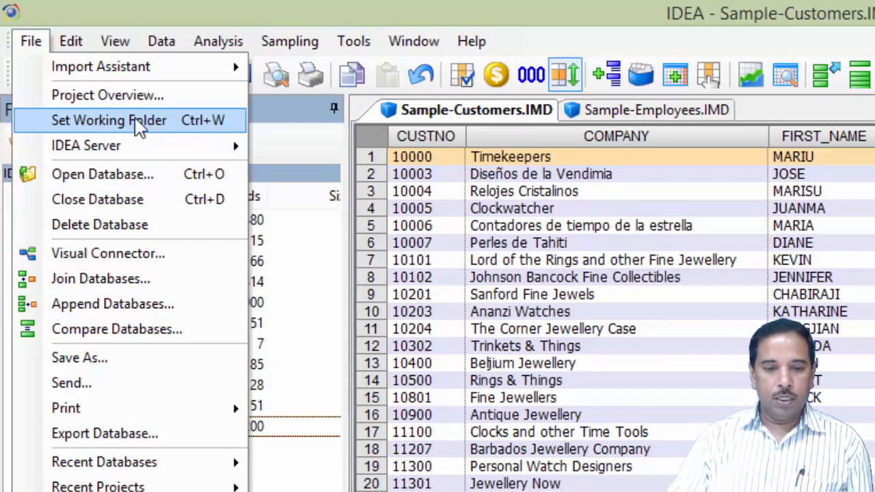
click(137, 127)
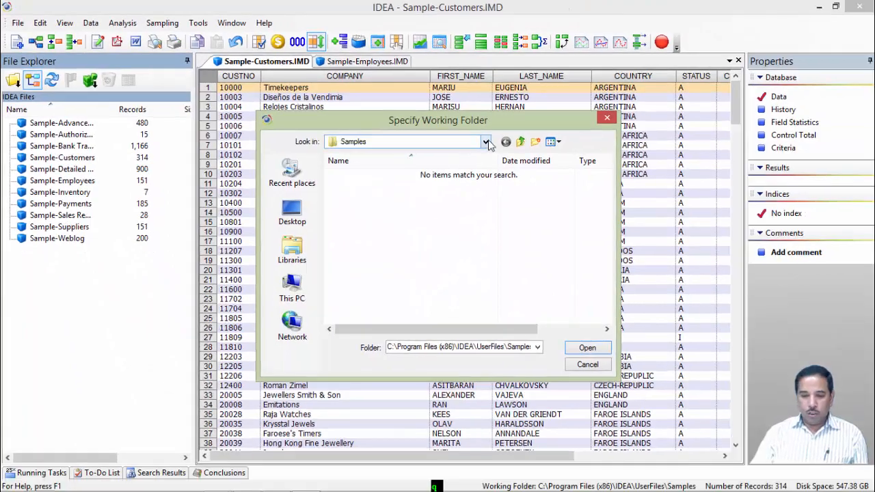
click(757, 221)
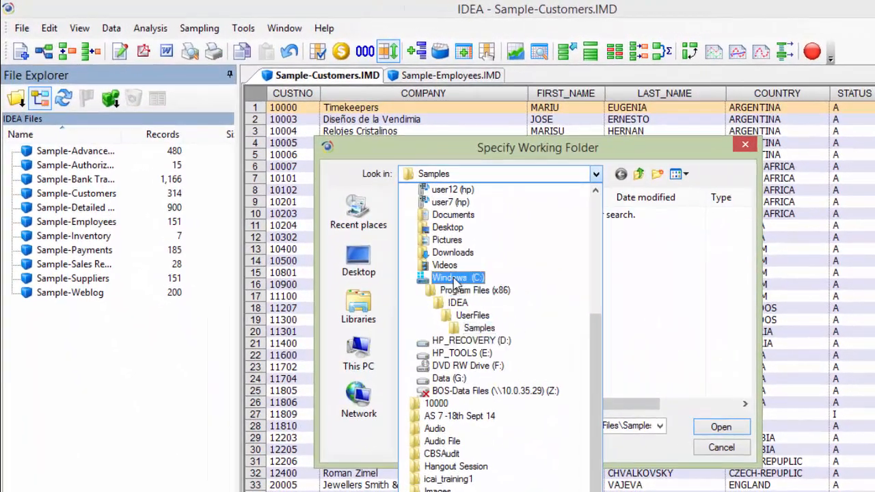
click(455, 378)
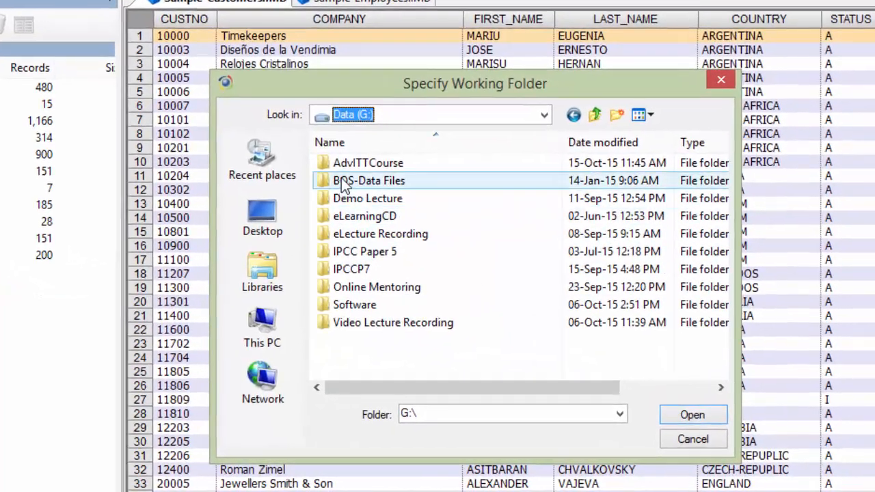
double_click(381, 185)
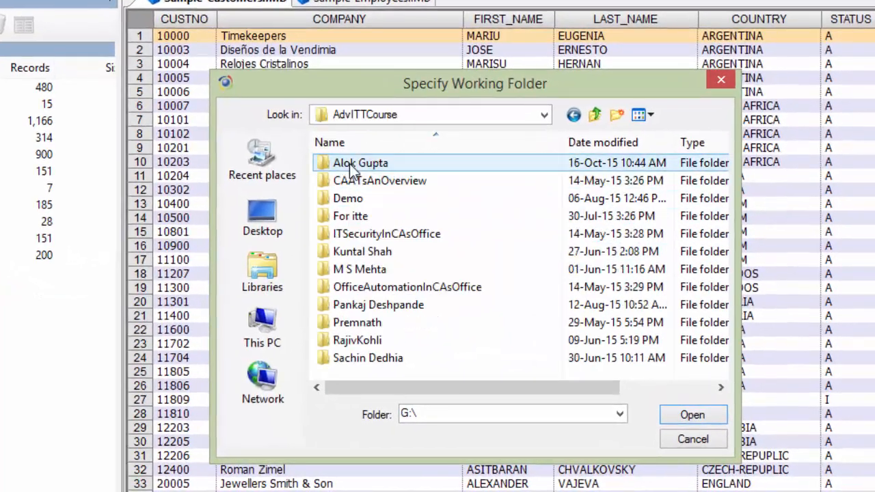
double_click(347, 166)
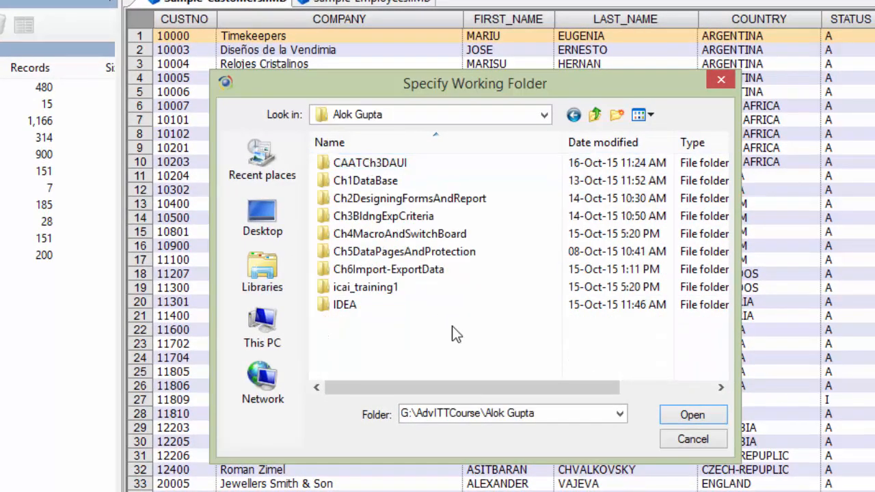
double_click(339, 305)
double_click(327, 164)
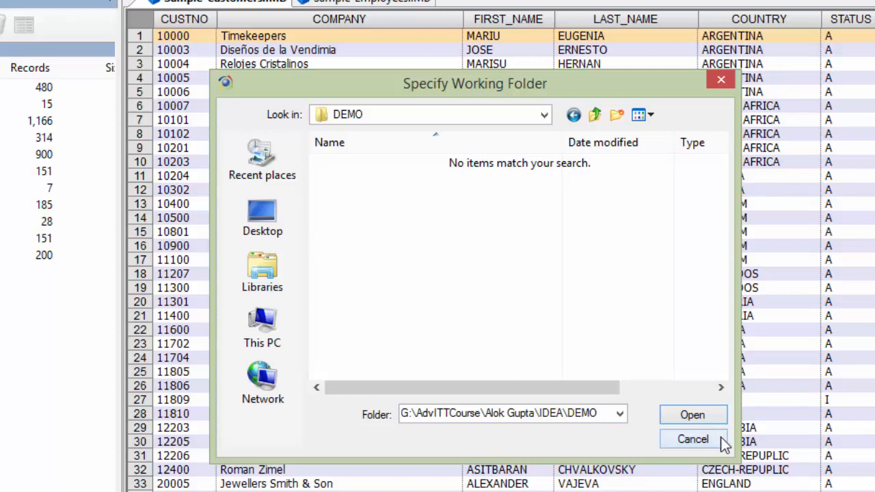
click(692, 417)
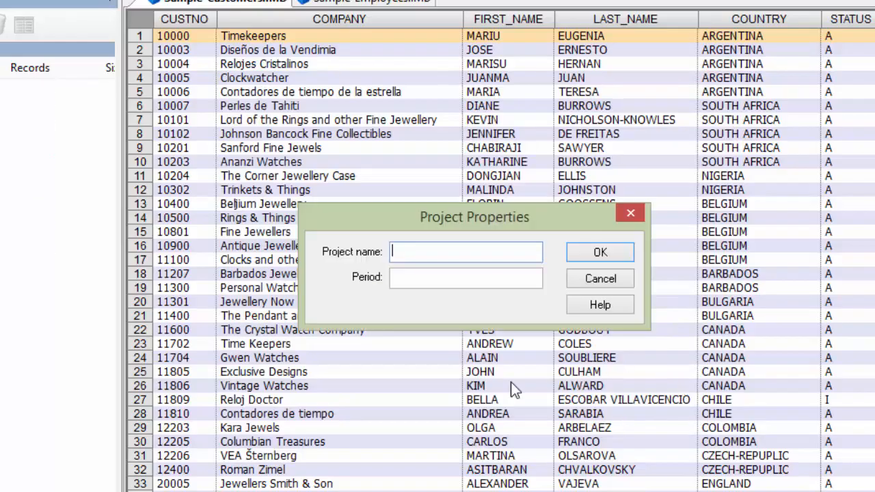
- Name the new project "a" and close any open databases
text(a)
click(593, 254)
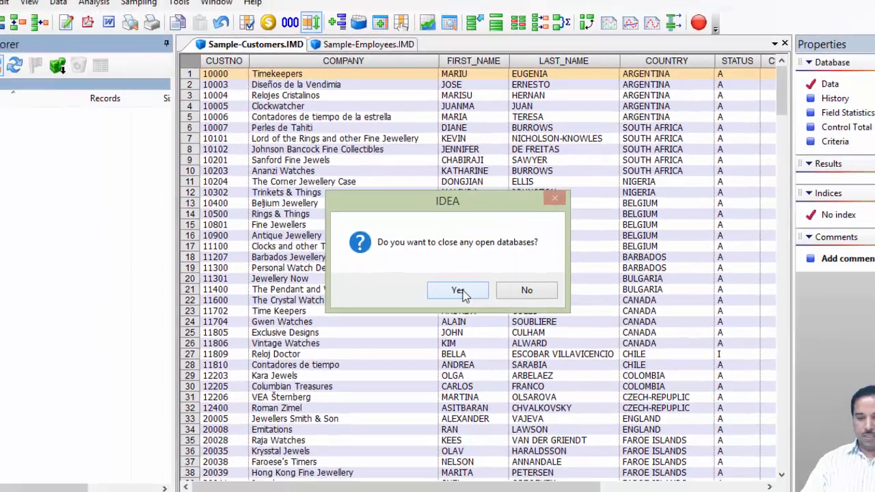
click(493, 317)
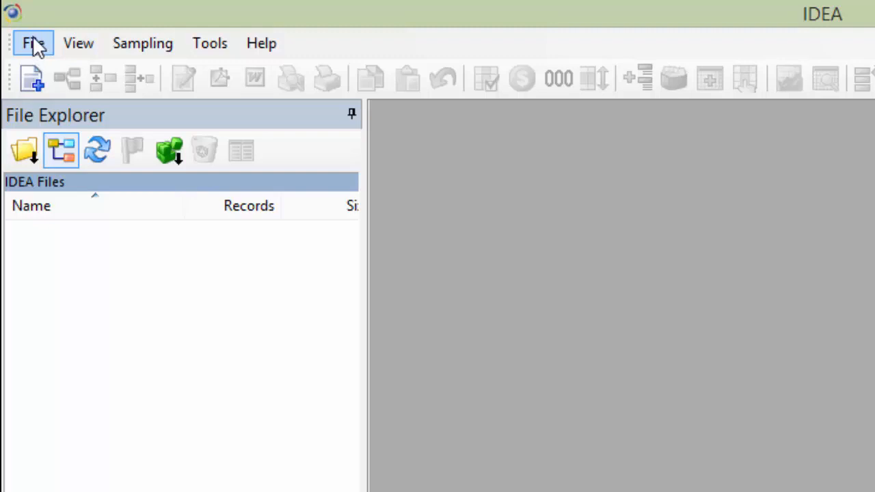
- Start the Import to IDEA assistant
click(34, 44)
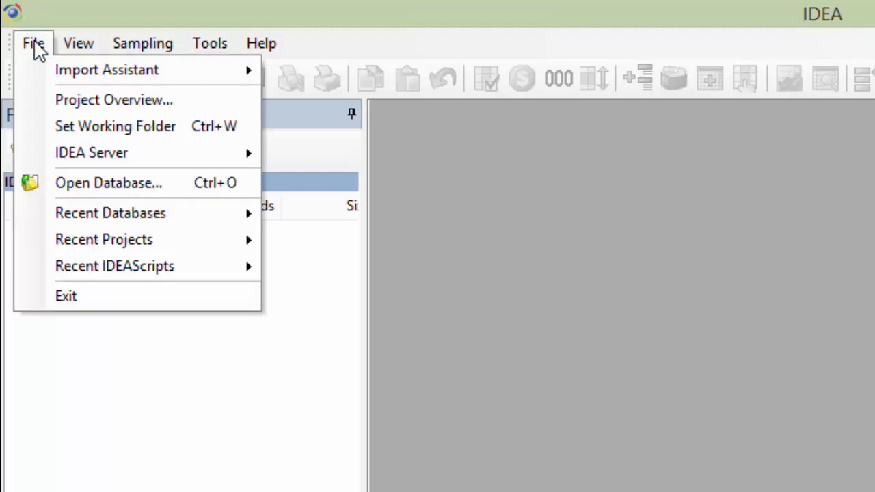
mouse_move(41, 75)
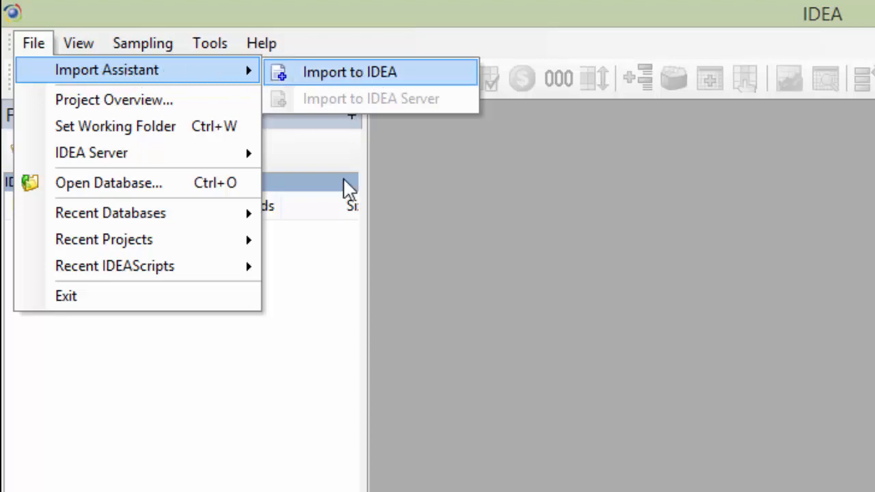
click(210, 442)
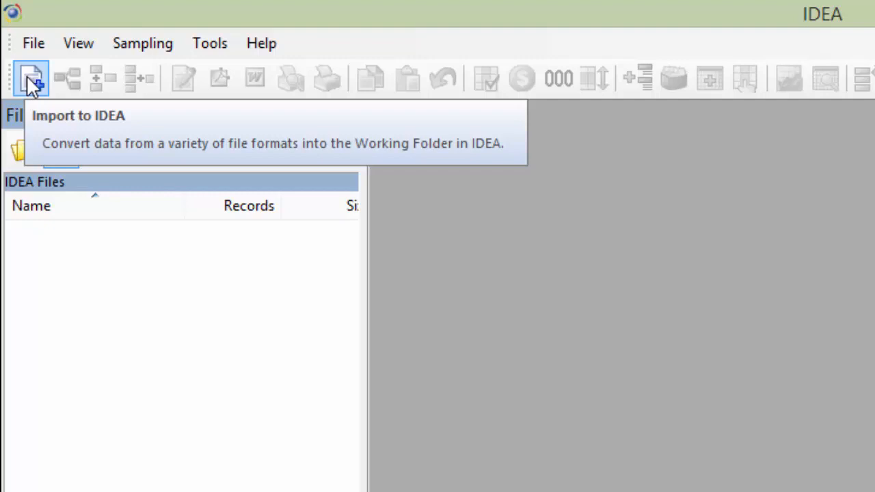
click(33, 45)
click(347, 72)
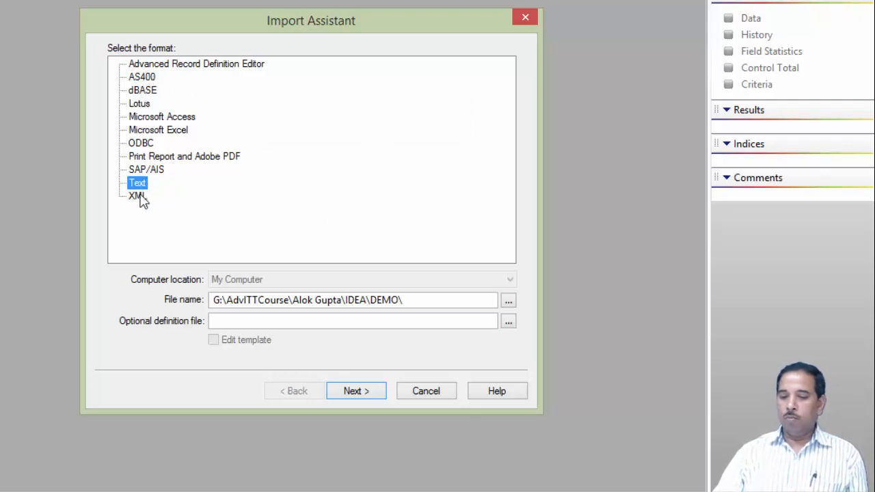
- Choose the Microsoft Excel format and select Sample.xls from C:\Program Files (x86)\IDEA\UserFiles\Samples as the file
click(167, 133)
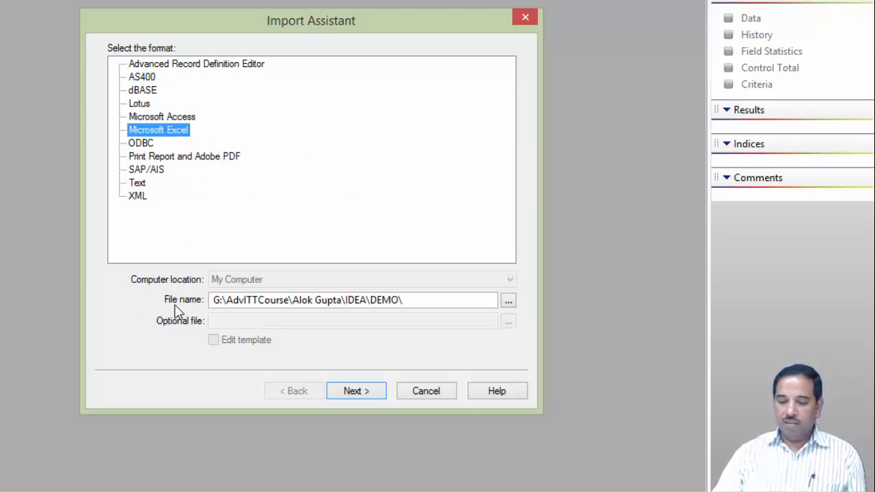
click(508, 303)
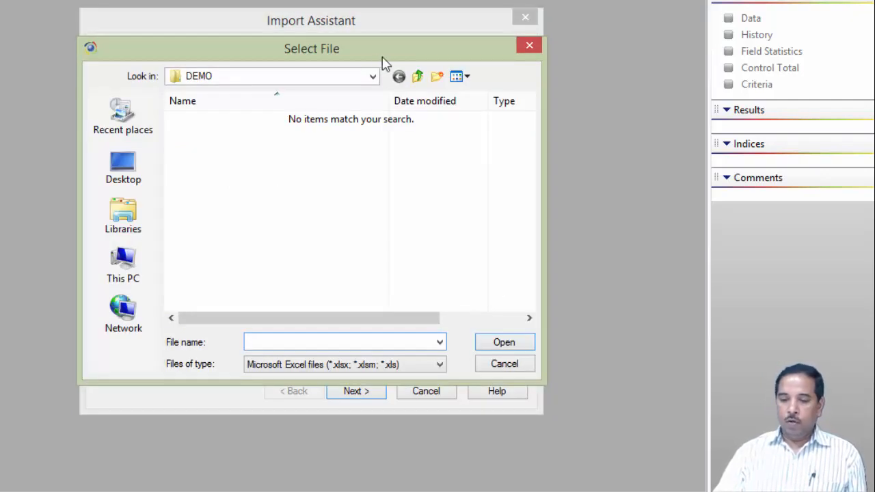
click(373, 78)
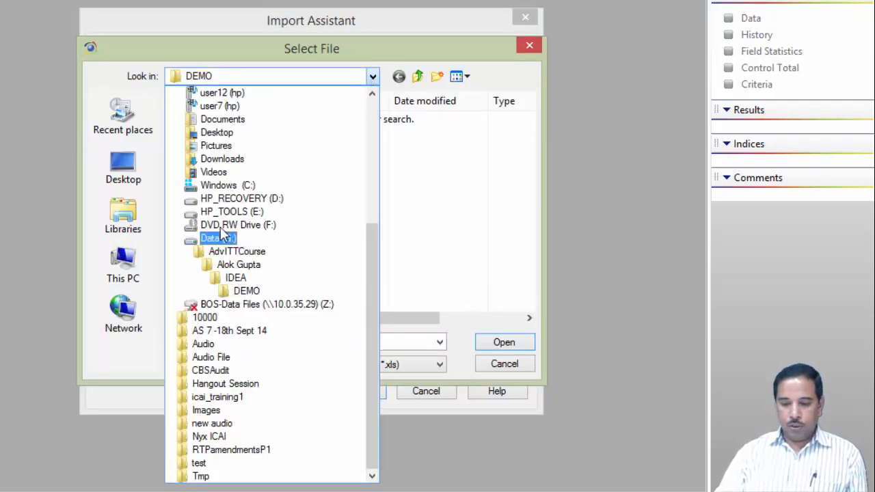
click(239, 185)
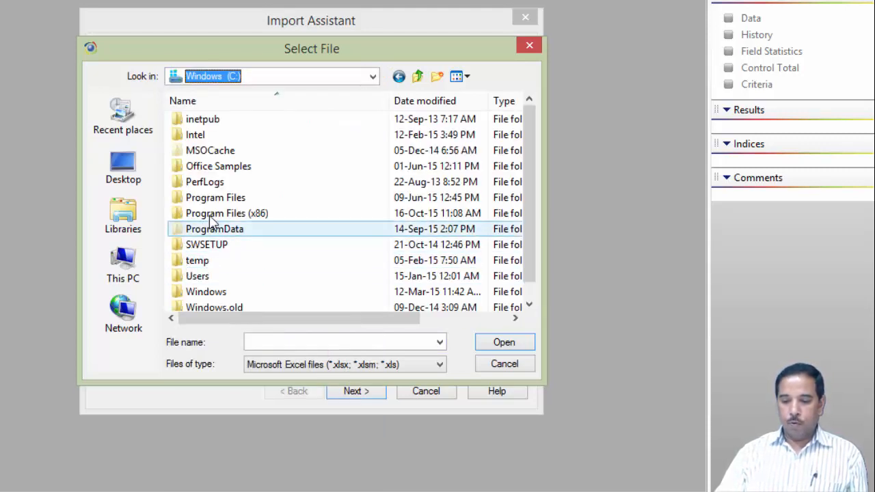
double_click(209, 216)
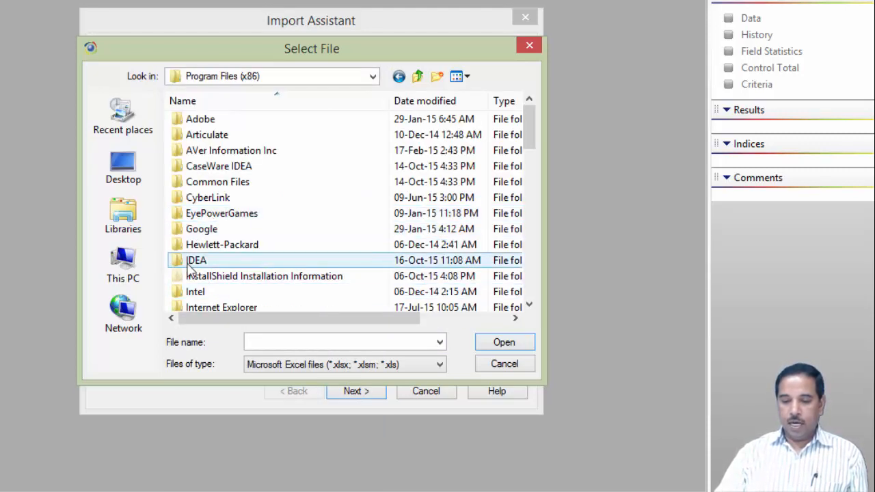
double_click(184, 259)
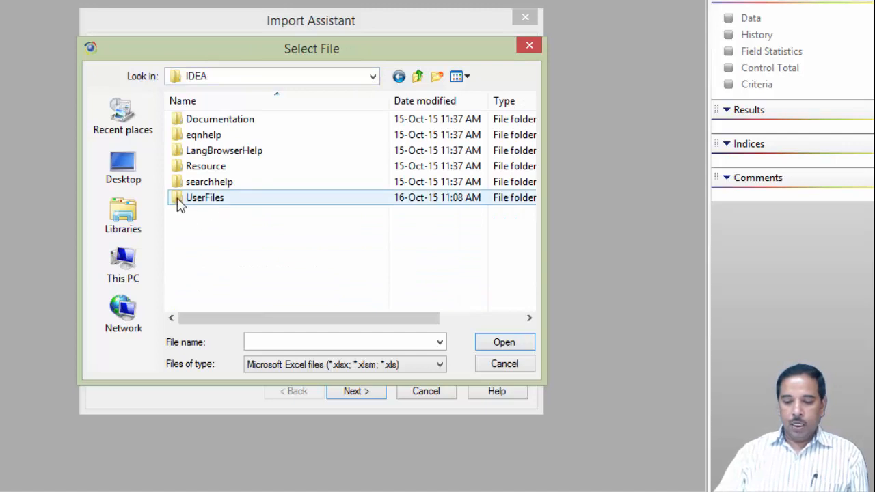
double_click(179, 200)
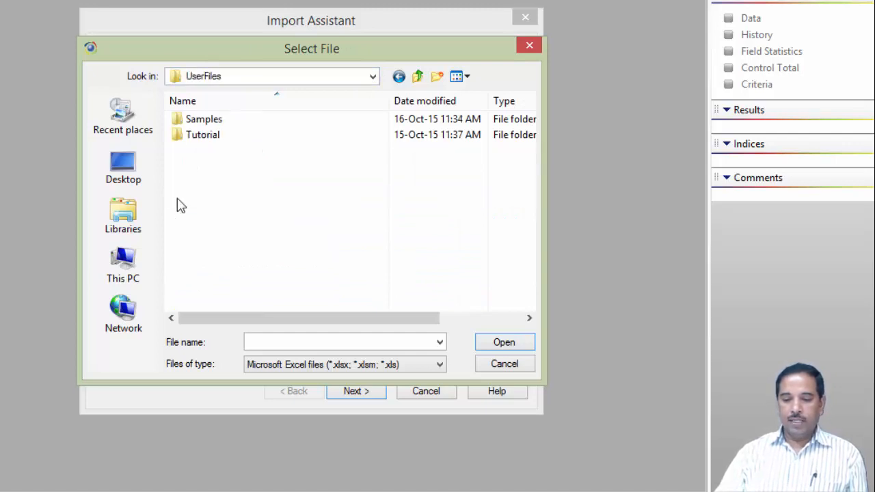
double_click(179, 121)
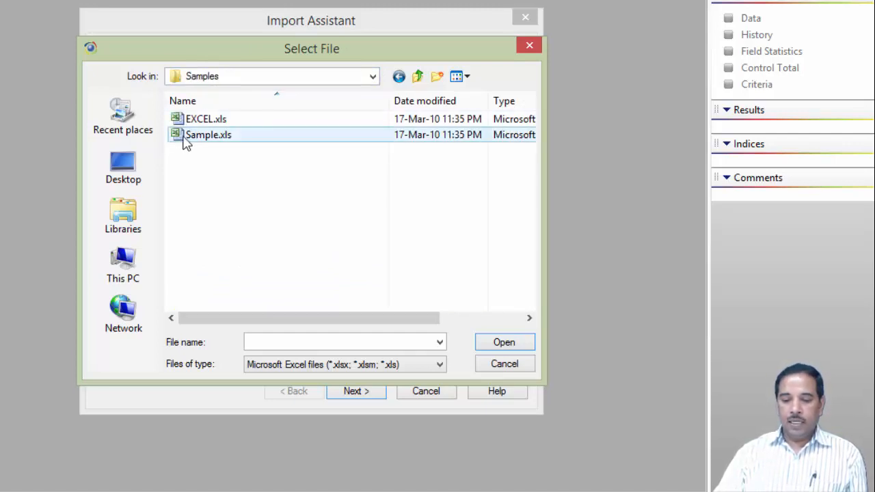
click(186, 138)
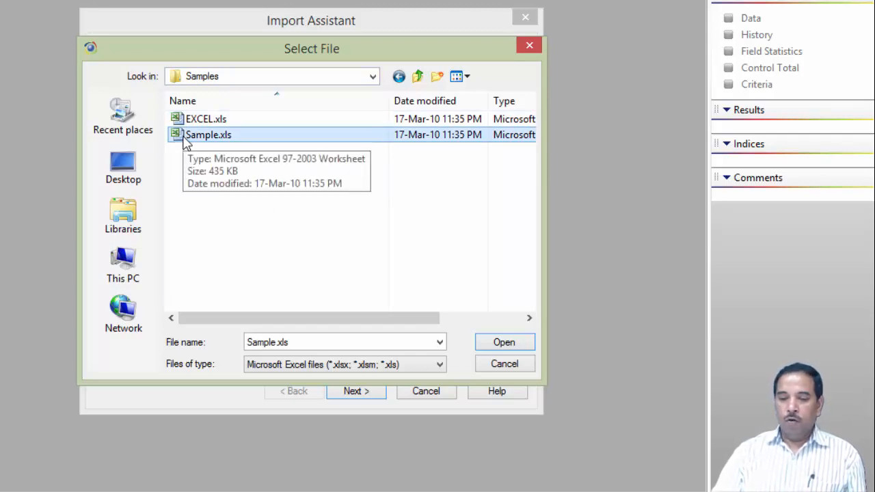
click(505, 343)
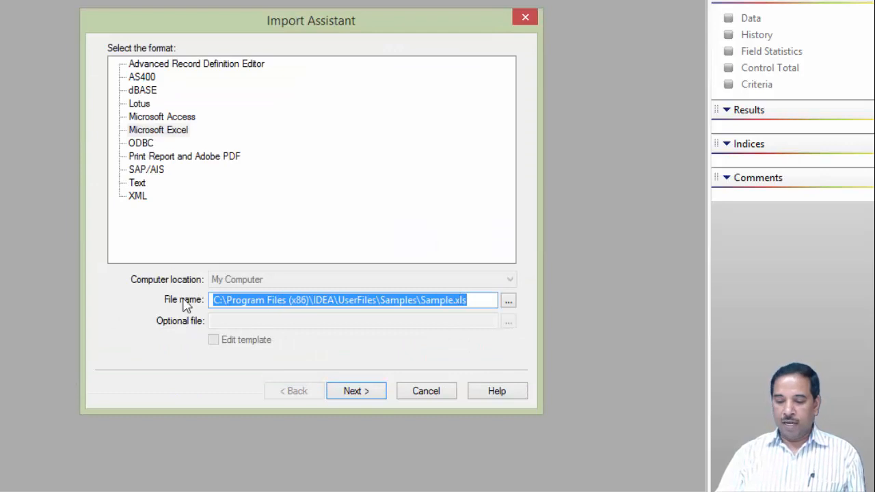
- Continue to the sheet list and select Inventory, Sales Representatives, Detailed Sales and Suppliers, leaving Weblog unchecked
click(364, 391)
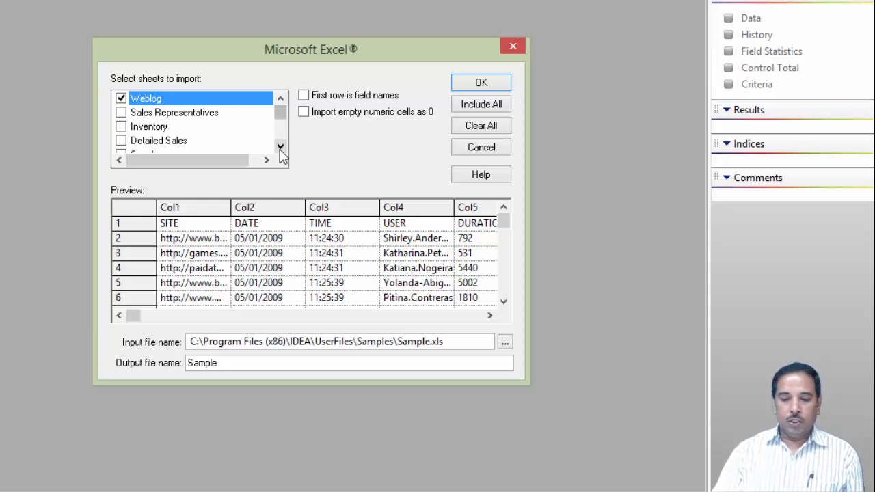
click(121, 127)
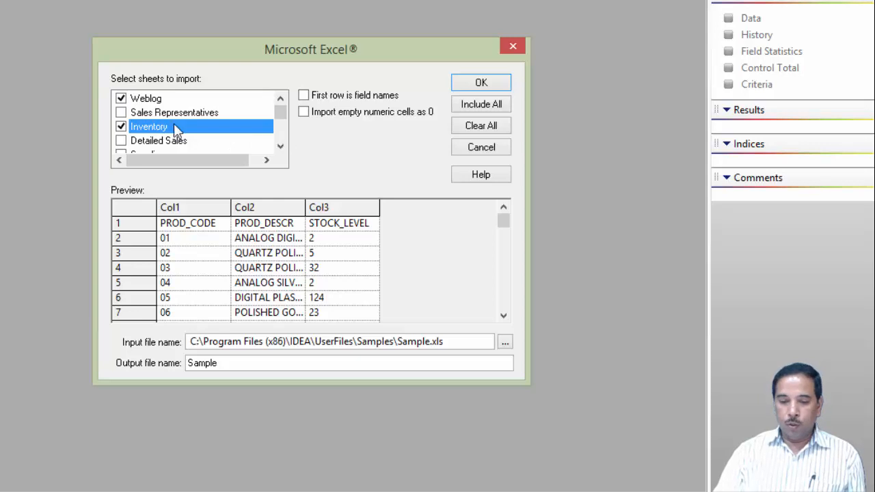
click(121, 99)
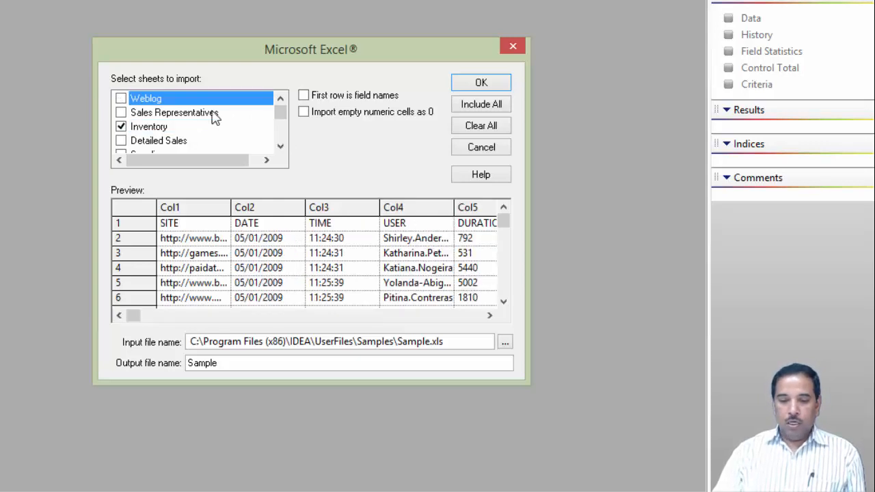
click(121, 113)
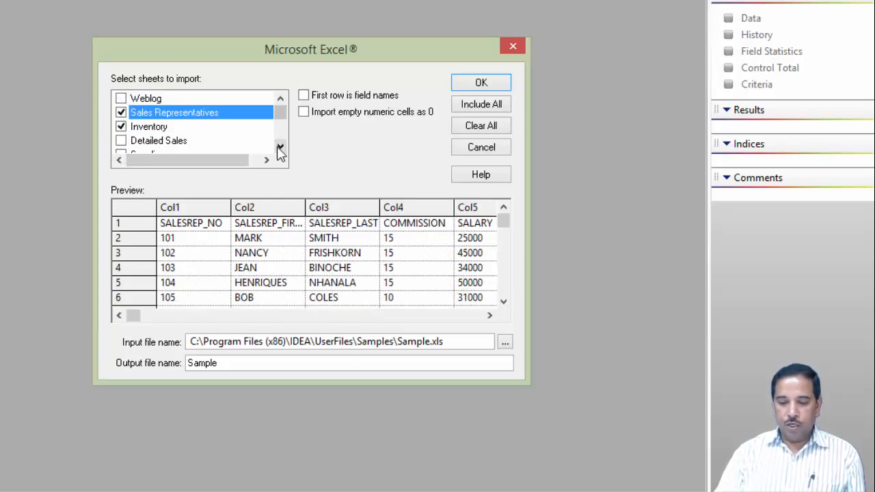
click(280, 146)
click(122, 128)
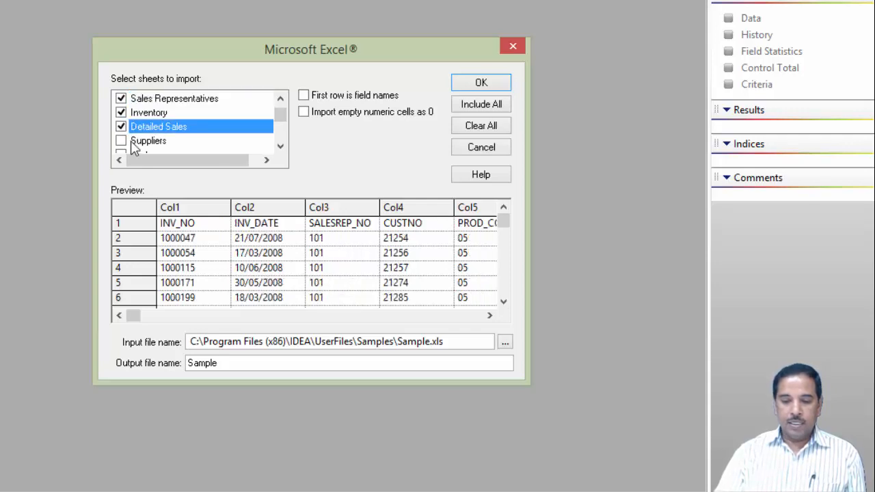
click(121, 140)
click(280, 147)
click(279, 146)
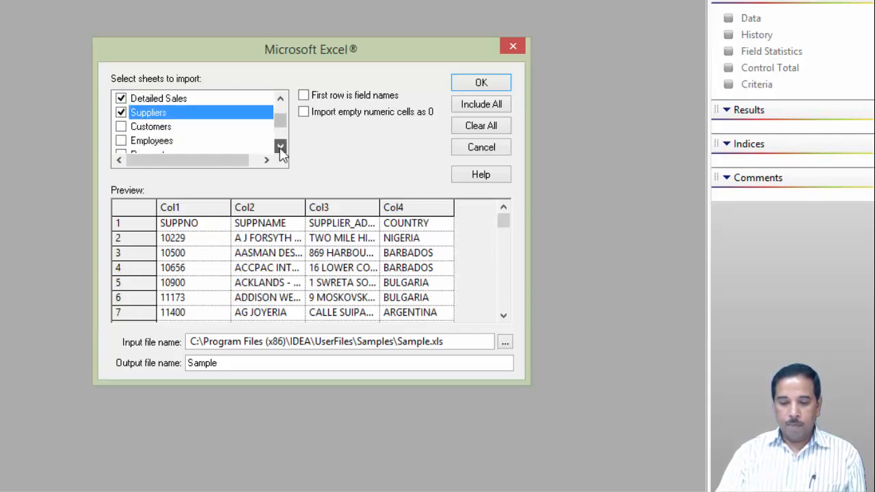
- Also select the Customers, Employees, Payments and Bank Transactions sheets for import
click(121, 127)
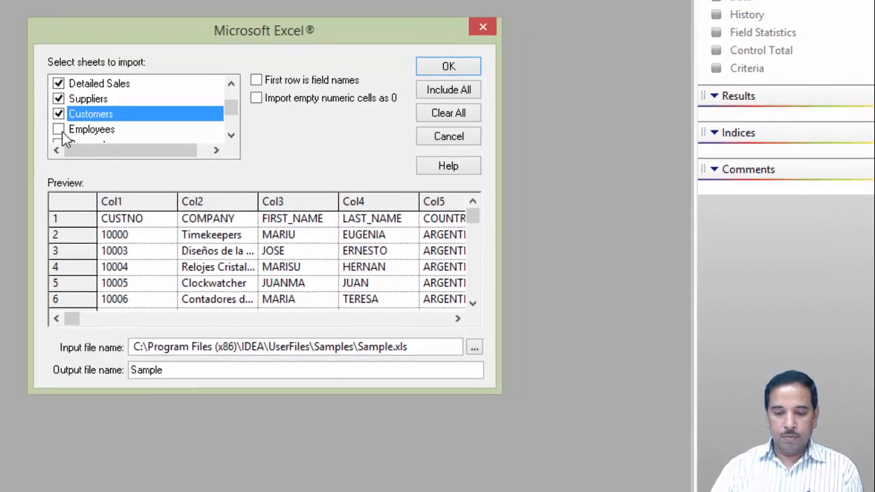
click(121, 140)
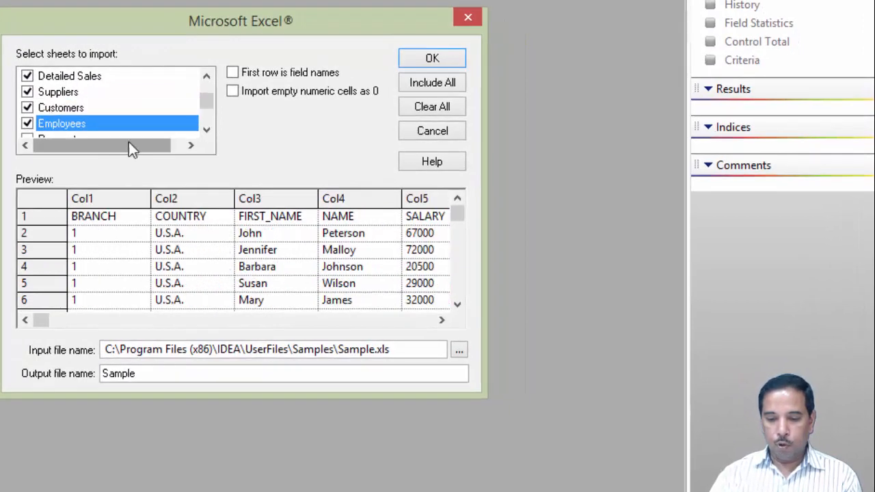
click(205, 129)
click(205, 129)
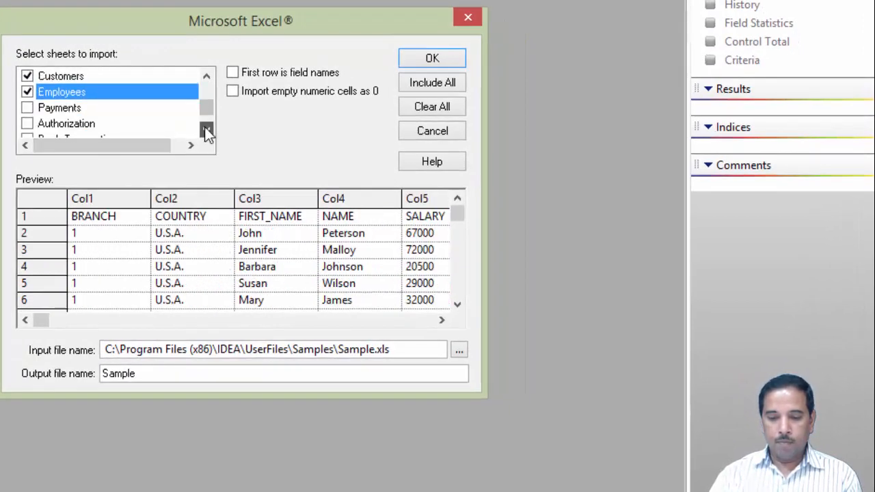
click(27, 109)
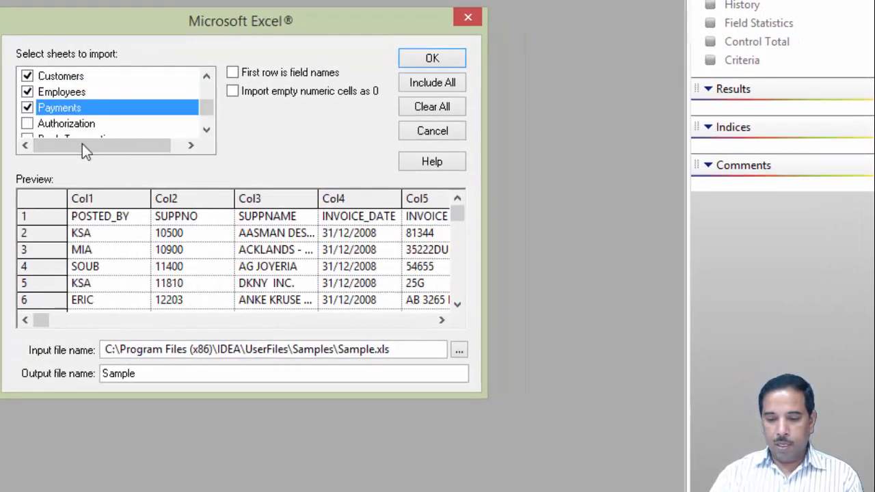
click(205, 129)
click(27, 124)
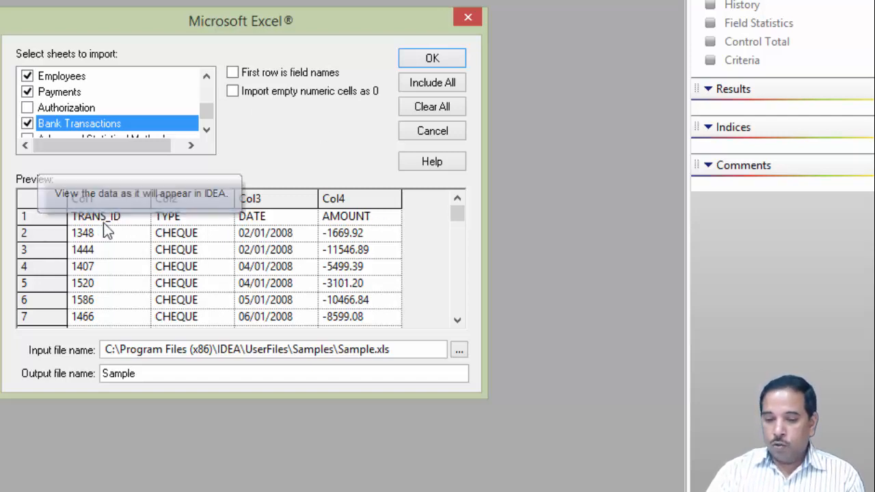
- Use the first row as field names and import the selected sheets
click(233, 73)
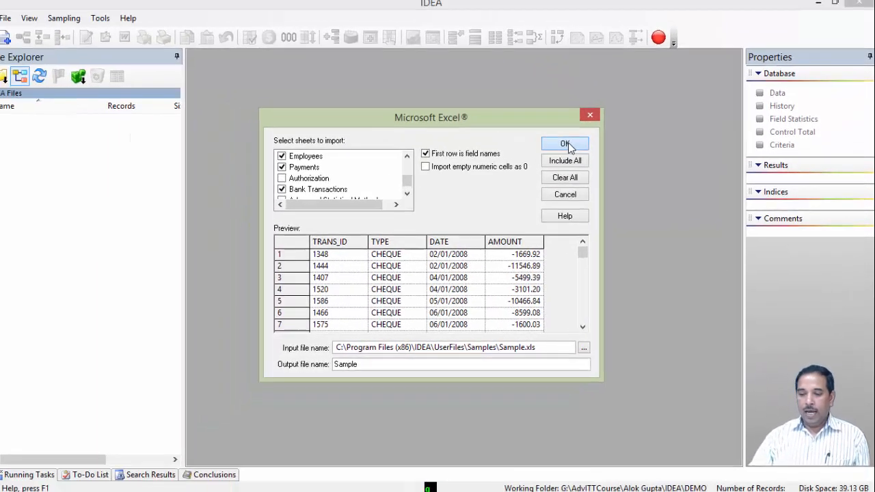
click(437, 58)
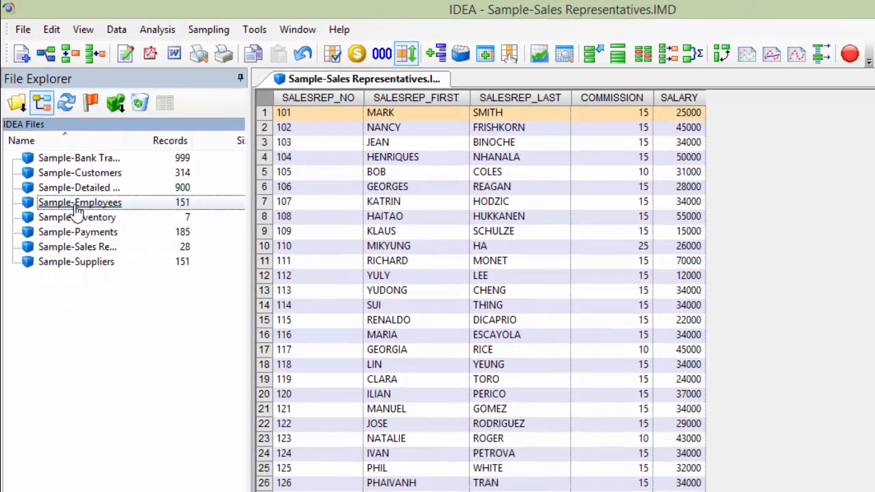
- Open the Sample-Employees and Sample-Customers databases, then return to Sample-Sales Representatives
double_click(106, 280)
double_click(55, 135)
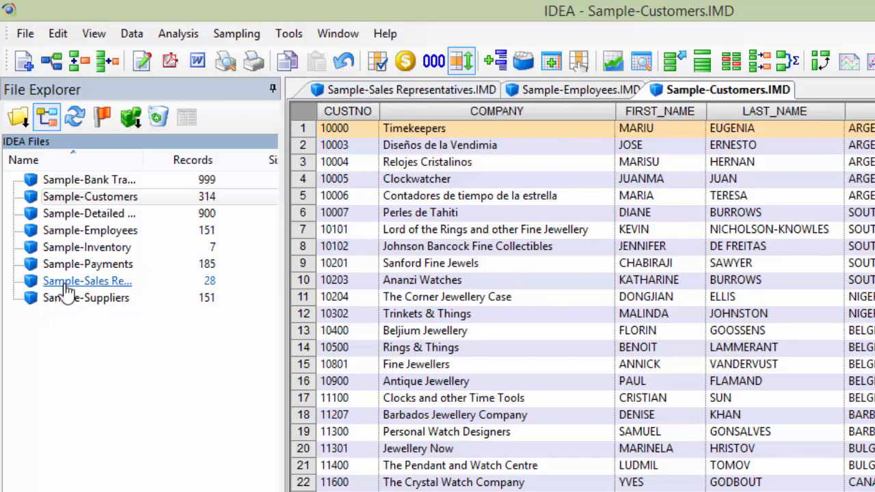
click(364, 90)
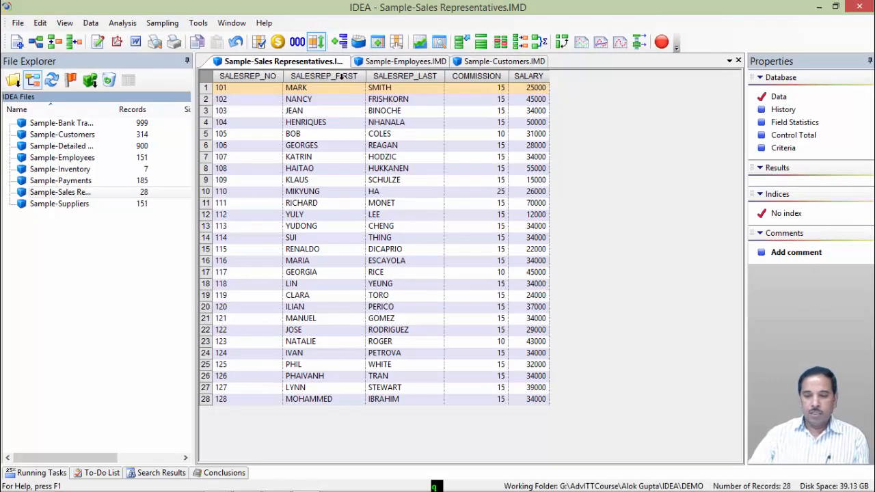
- Index the records by SALESREP_FIRST and SALARY in both ascending and descending order, then reapply the SALESREP_FIRST descending index
double_click(341, 77)
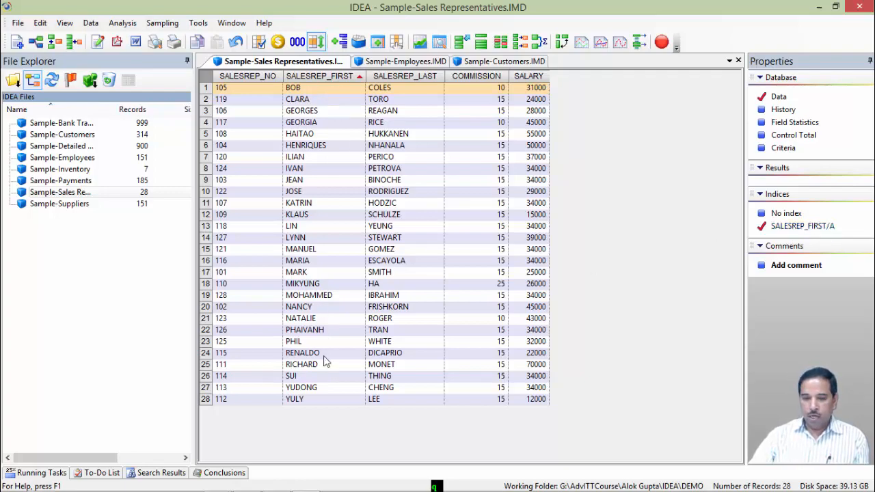
double_click(317, 75)
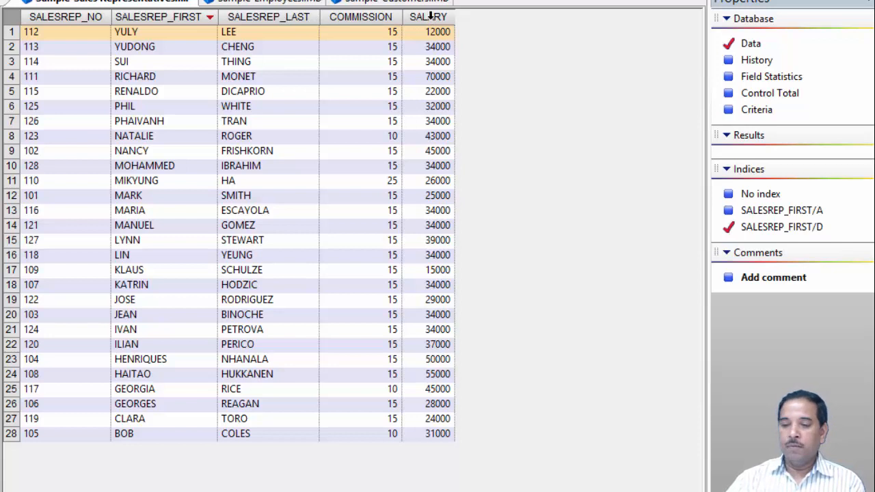
click(429, 17)
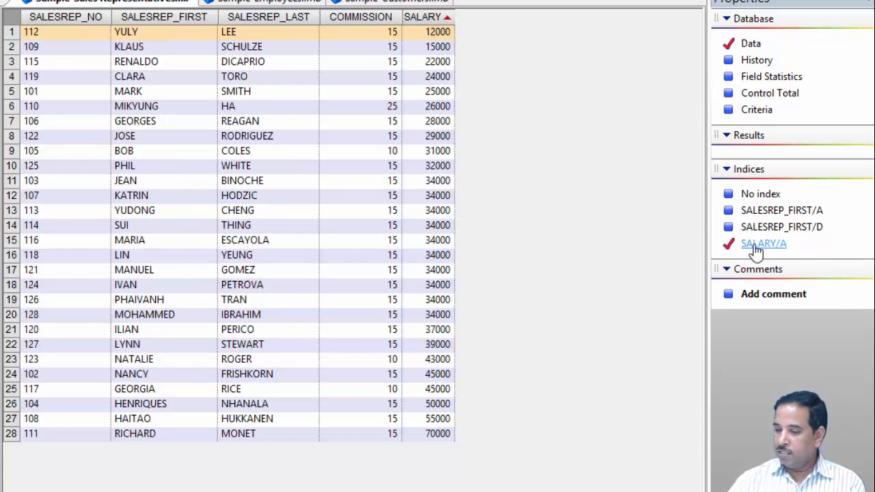
click(422, 17)
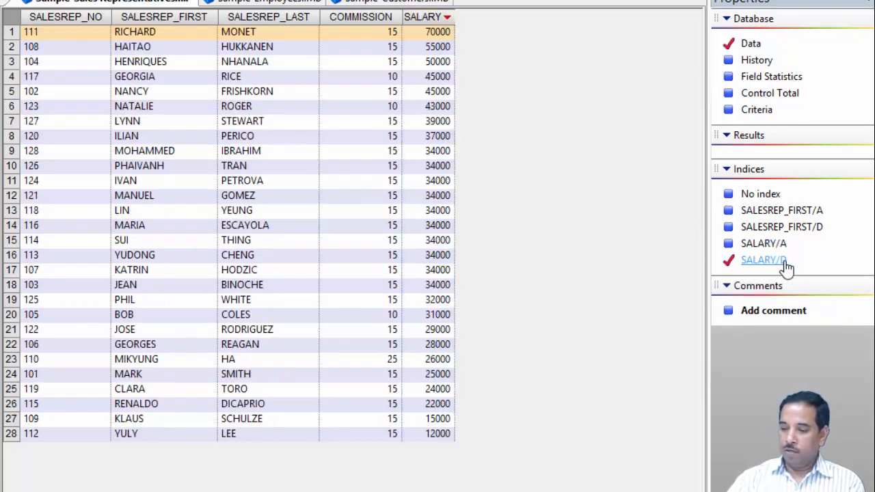
click(780, 211)
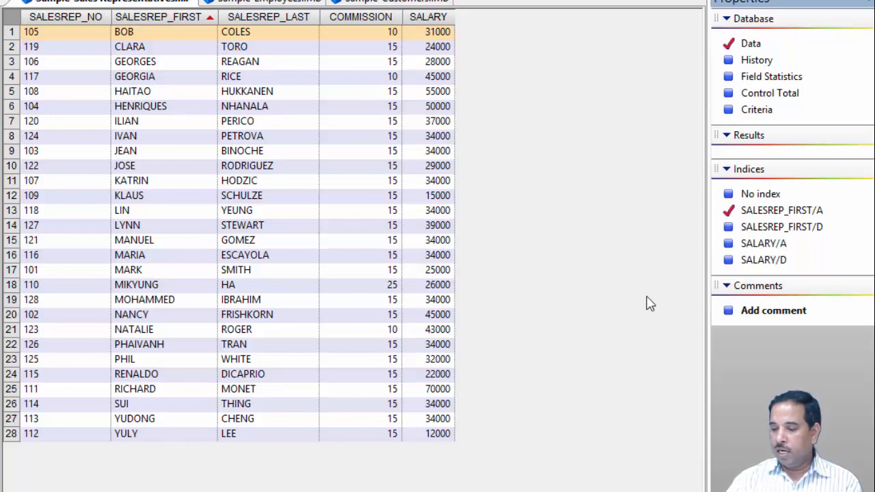
click(780, 233)
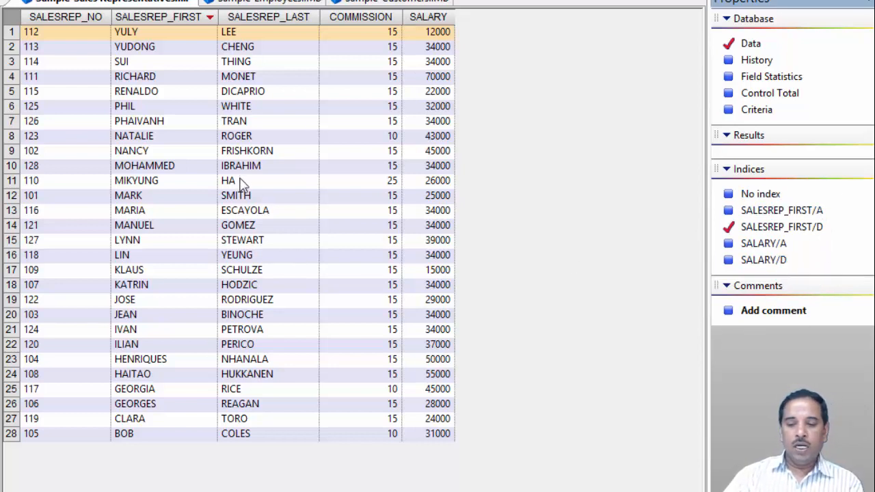
- Open Column Settings, filter to numeric fields and set the SALARY field's text colour to gold
right_click(268, 19)
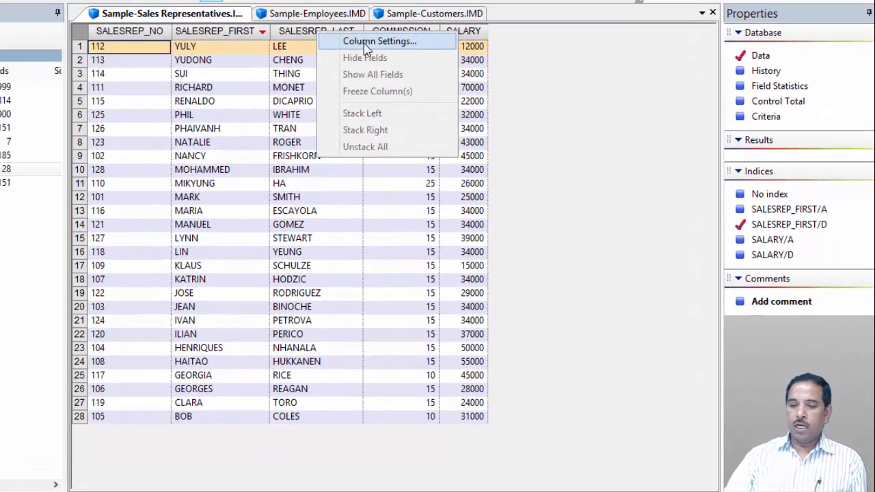
click(365, 44)
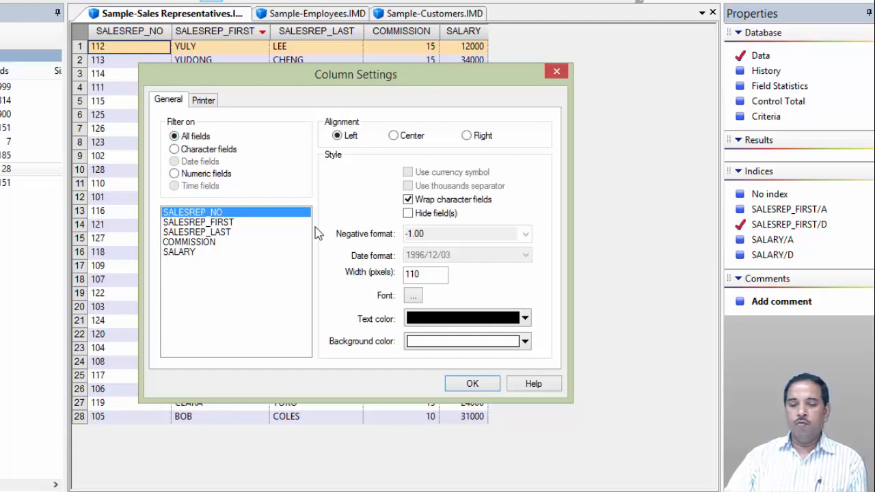
click(175, 150)
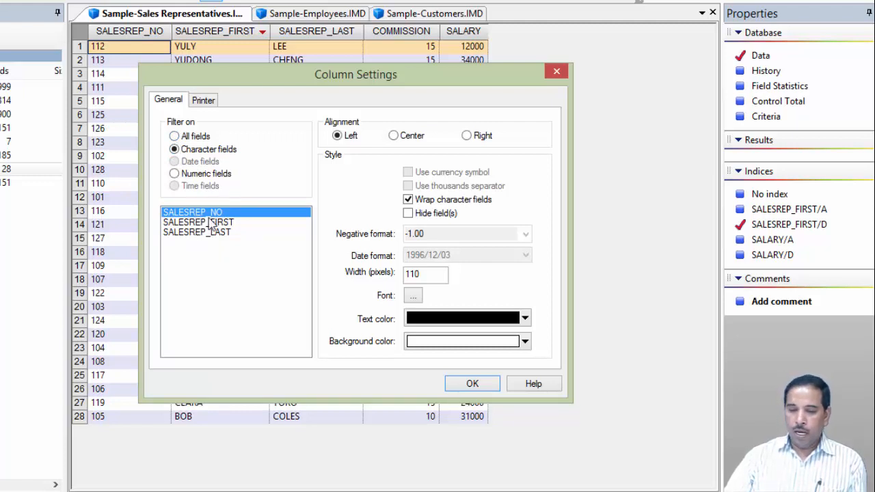
click(175, 175)
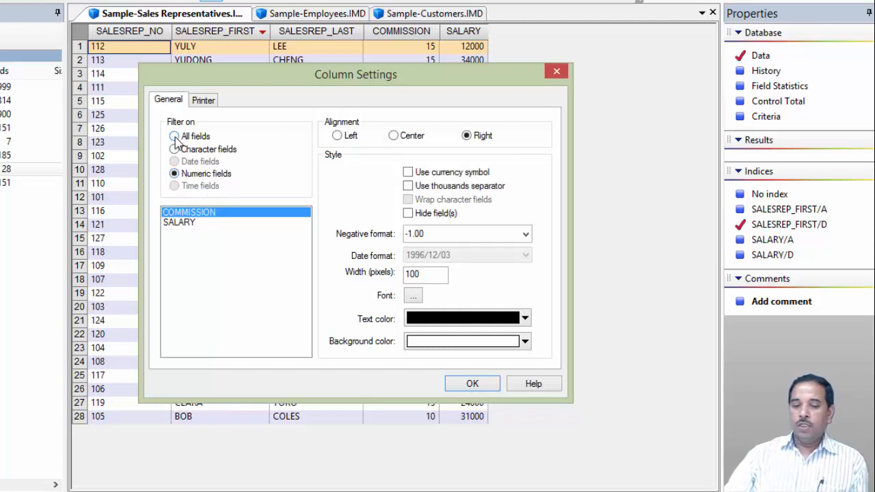
click(175, 137)
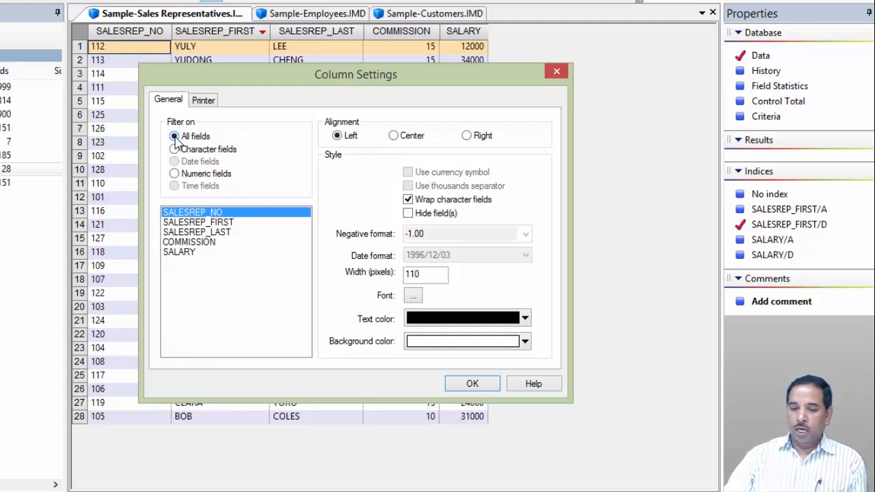
click(175, 150)
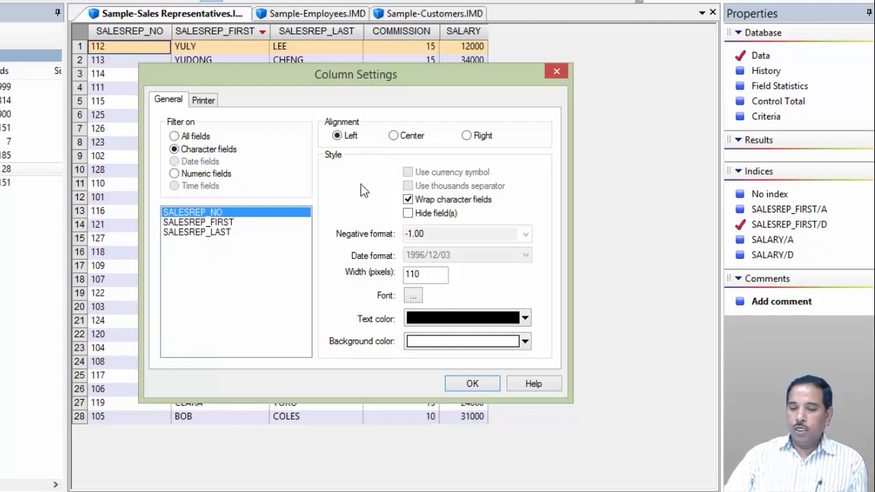
click(174, 174)
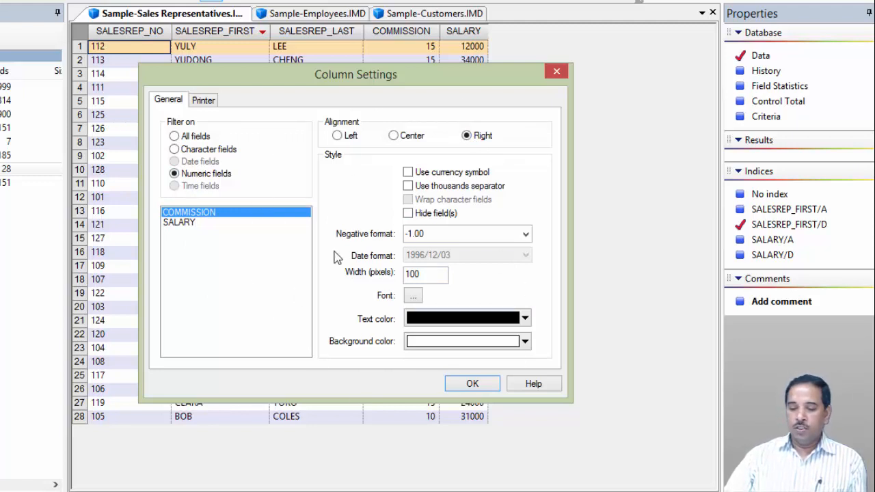
click(190, 227)
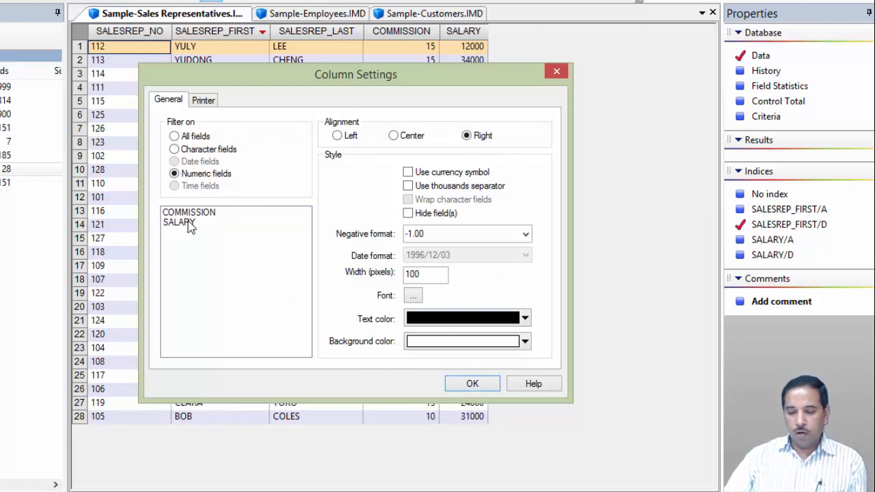
click(524, 319)
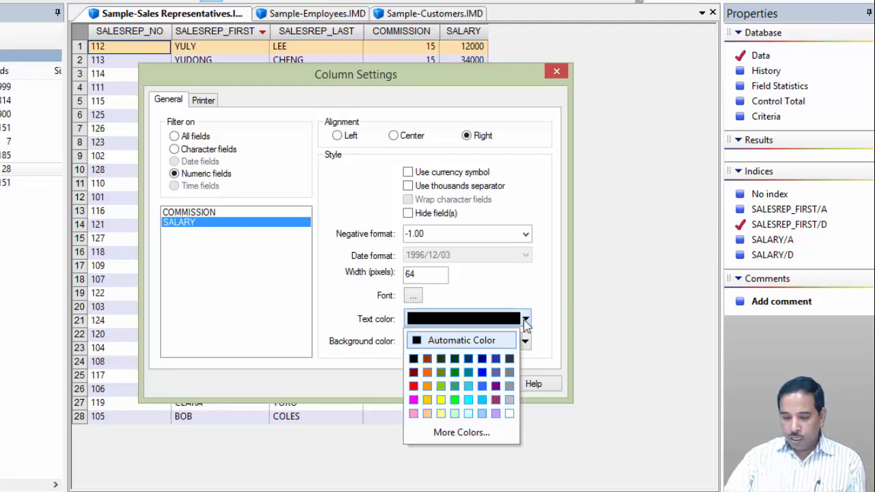
click(428, 399)
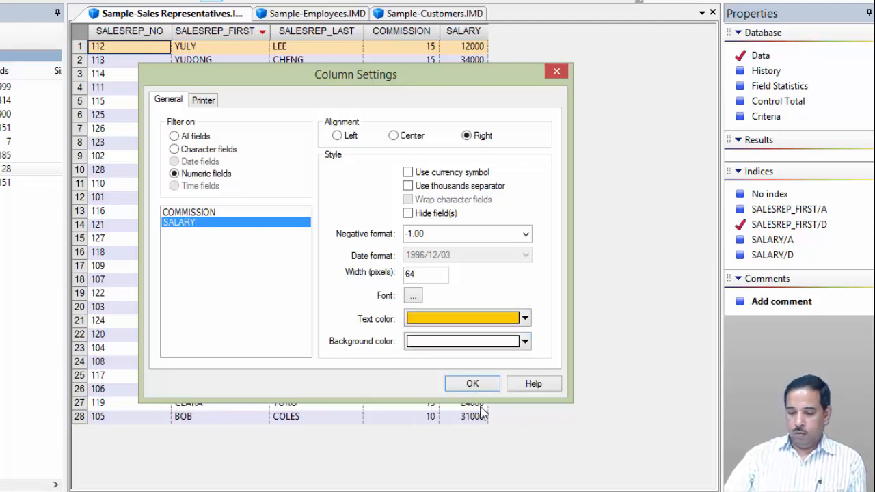
click(471, 384)
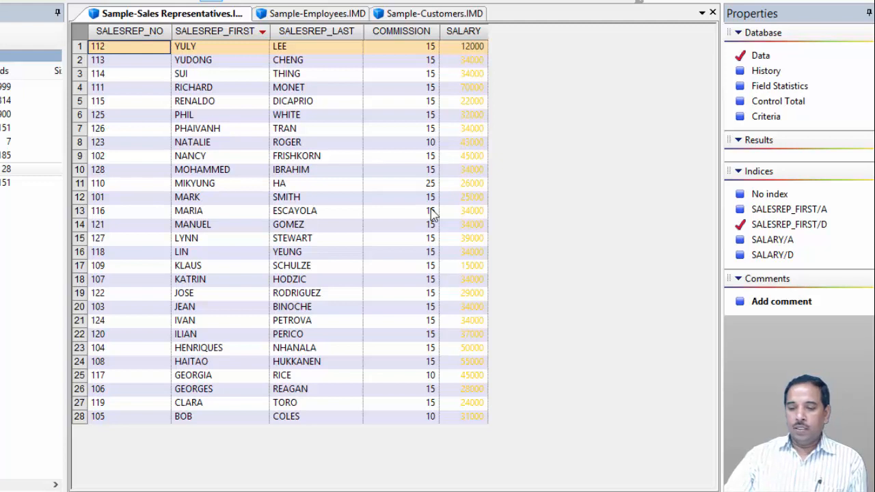
- Open Column Settings for the SALARY field and set its text colour to black and its background colour to gold
right_click(477, 35)
click(513, 41)
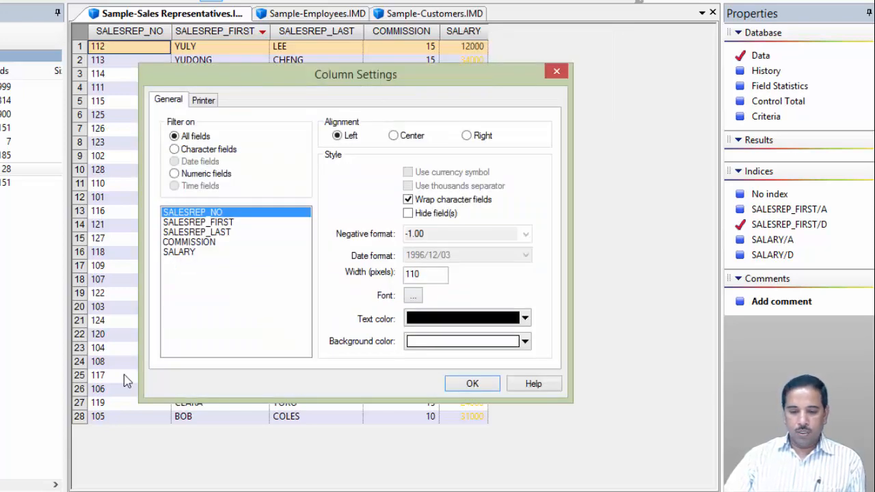
click(180, 258)
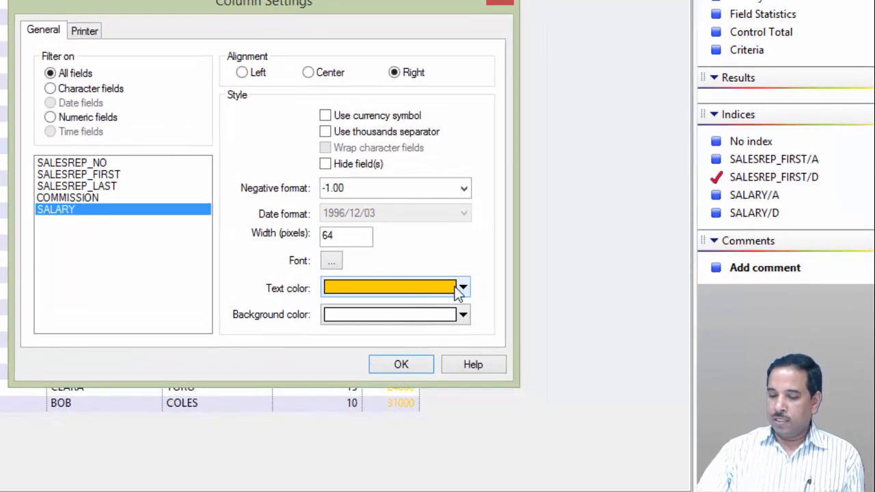
click(464, 288)
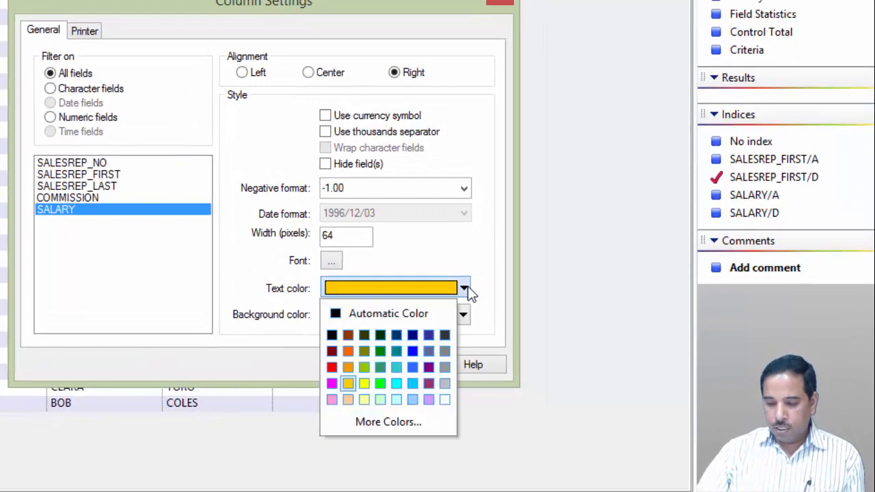
click(445, 400)
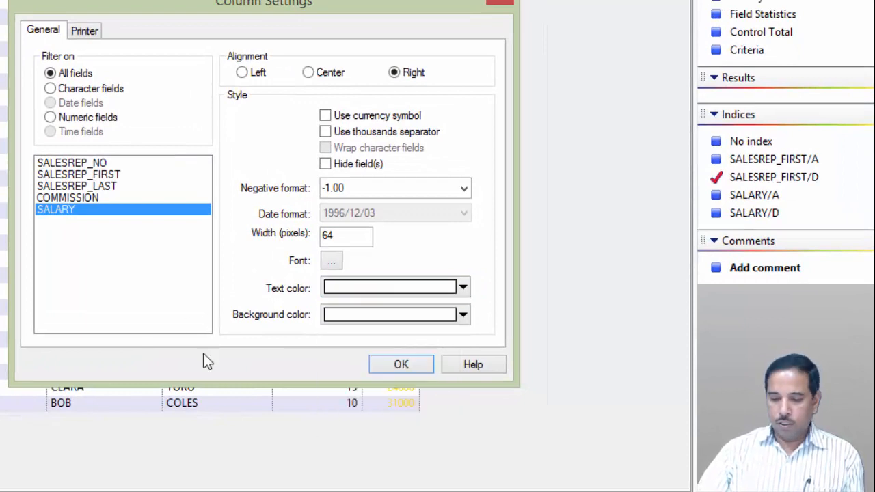
click(464, 288)
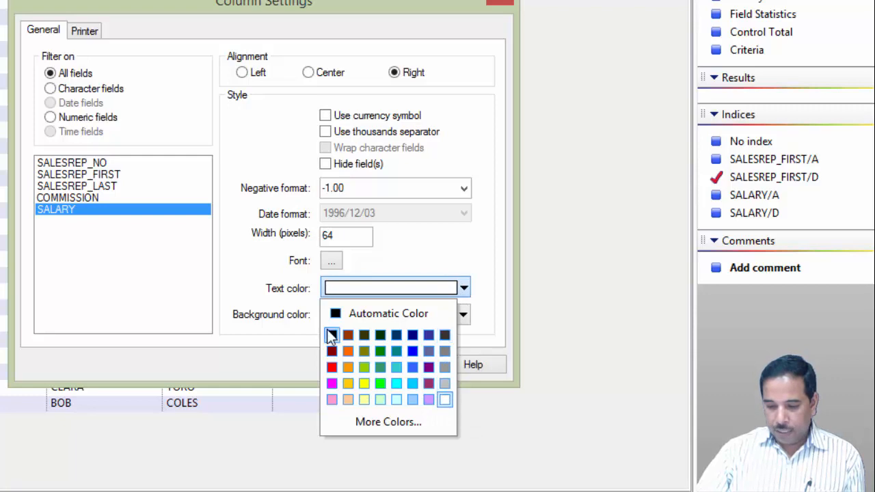
click(332, 335)
click(463, 314)
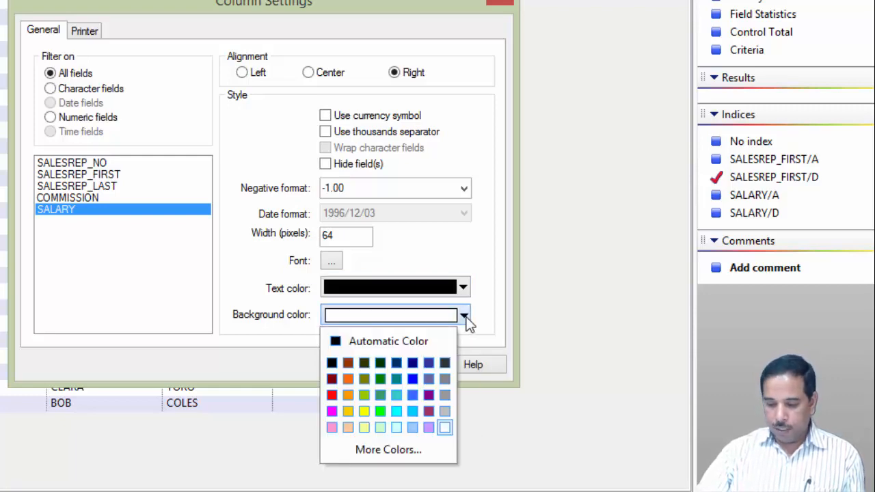
click(349, 419)
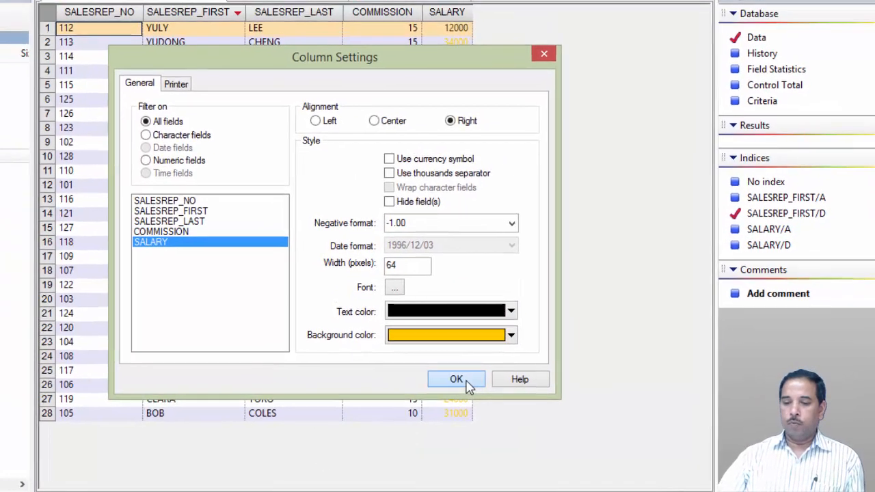
click(401, 365)
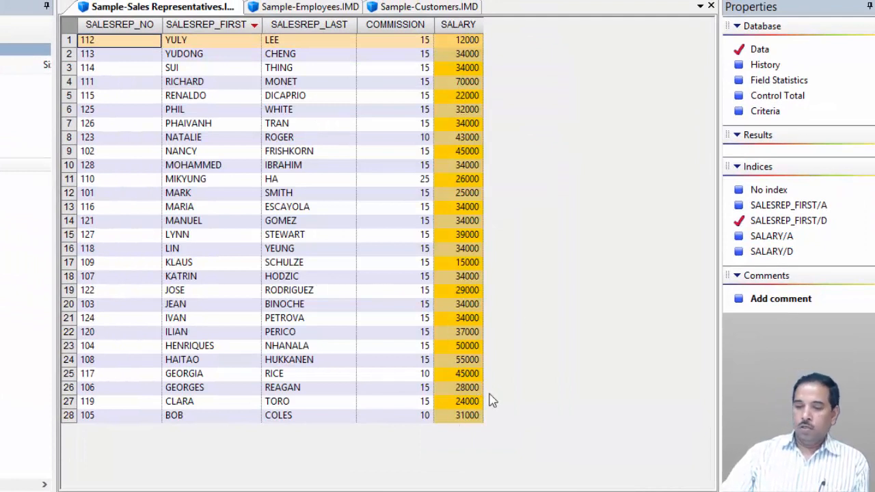
- Open Column Settings again and review the SALESREP_LAST field's settings without changing them
right_click(455, 24)
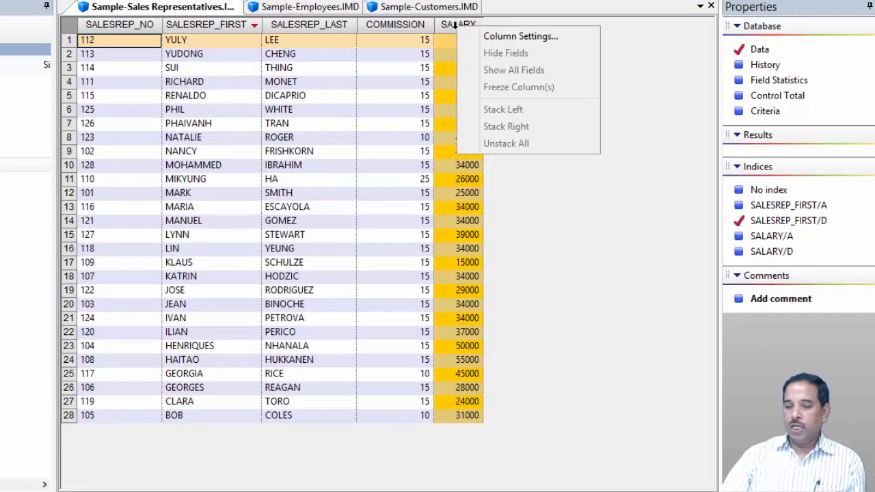
click(521, 36)
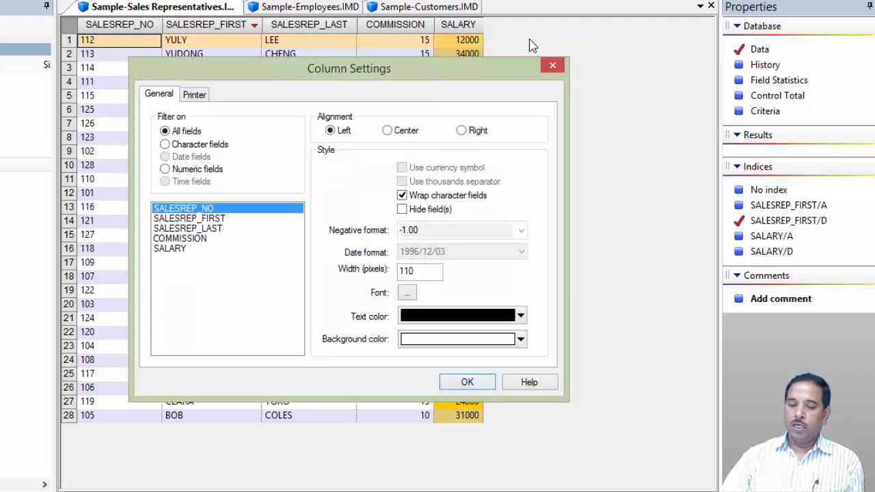
click(192, 228)
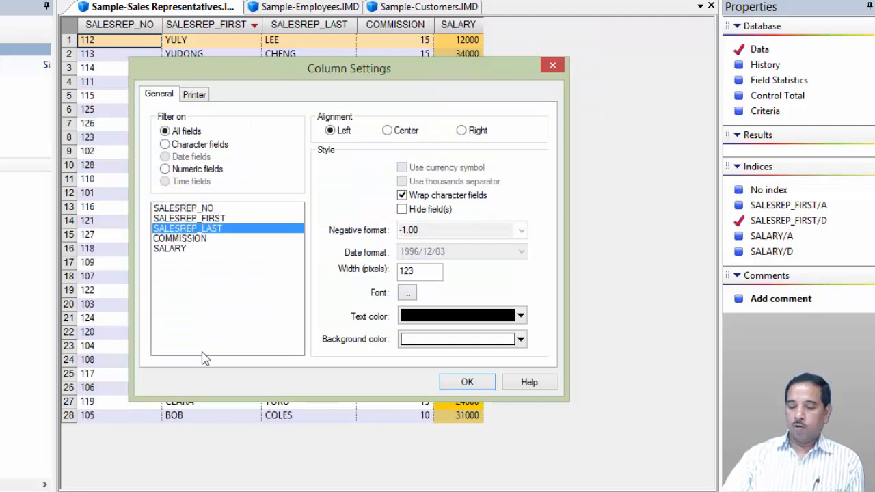
click(467, 382)
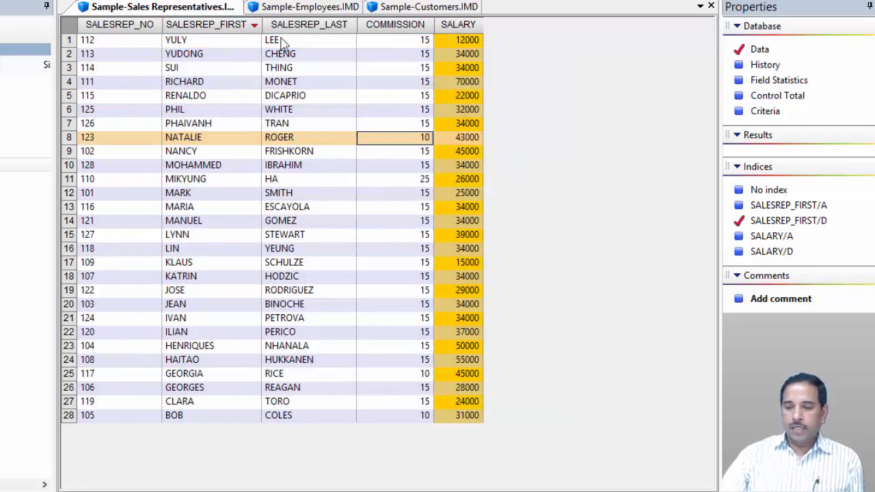
- Hide the SALESREP_LAST field in the Sample-Sales Representatives database
click(383, 25)
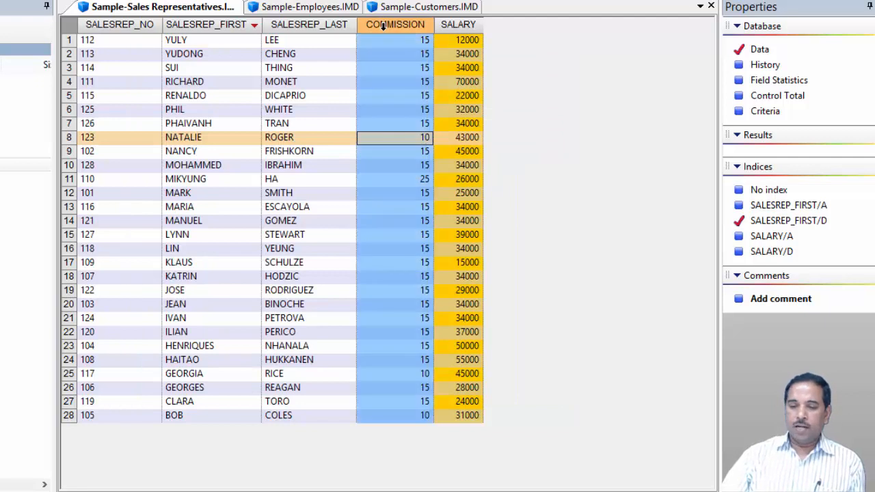
click(317, 26)
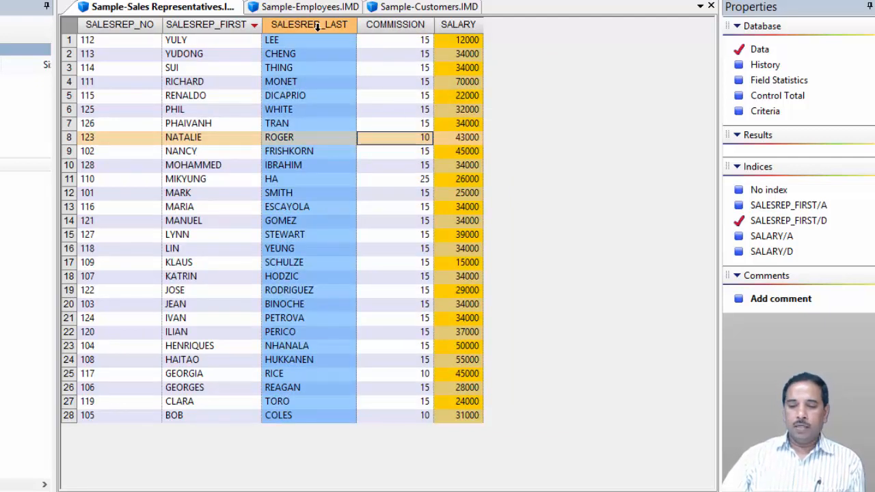
right_click(322, 37)
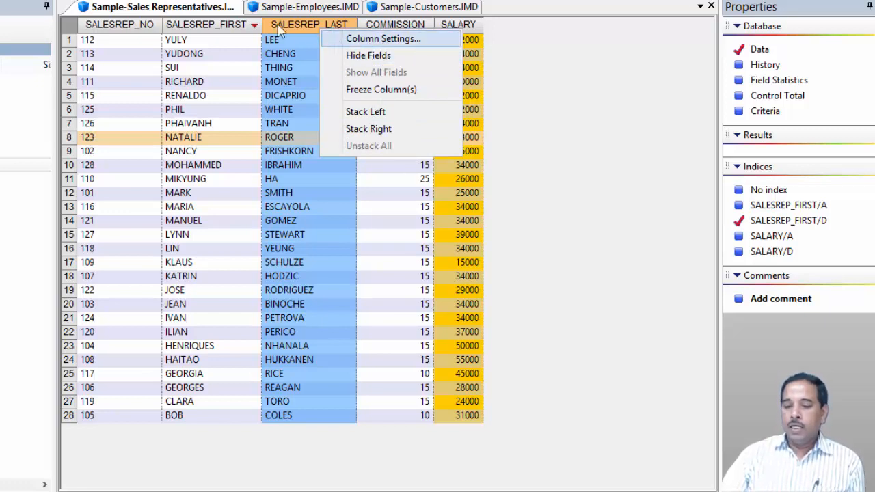
click(366, 57)
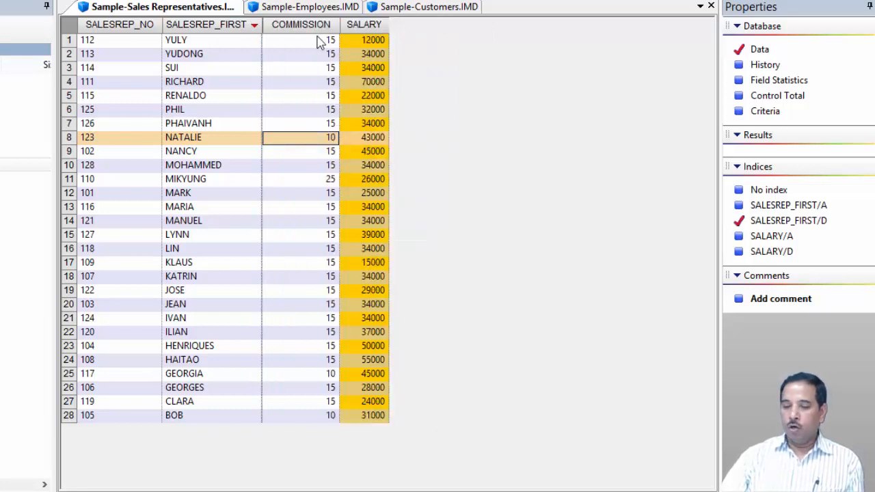
- Show all fields again in the Sample-Sales Representatives database
click(272, 22)
right_click(277, 28)
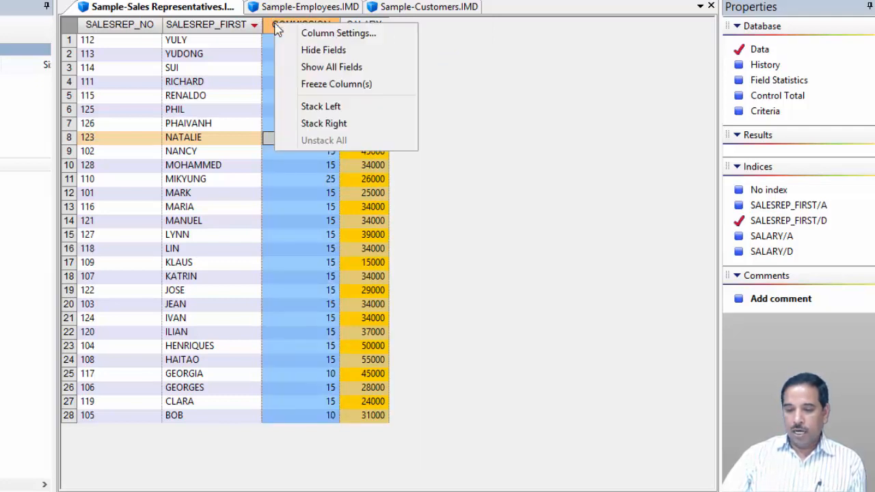
click(337, 68)
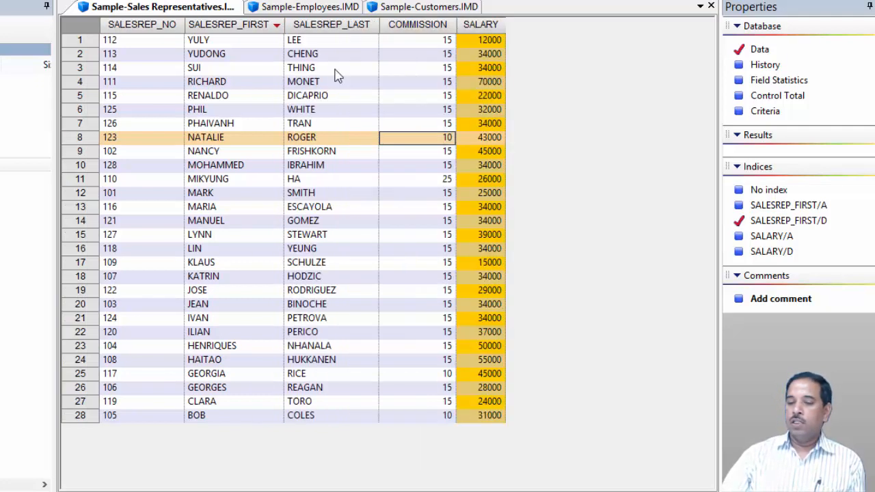
- Freeze the COMMISSION column in the Sample-Sales Representatives database
click(424, 28)
right_click(425, 28)
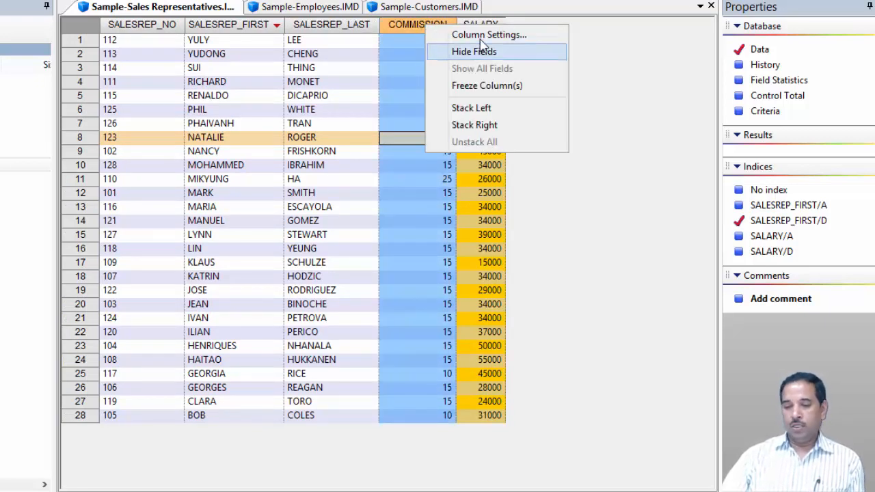
click(497, 93)
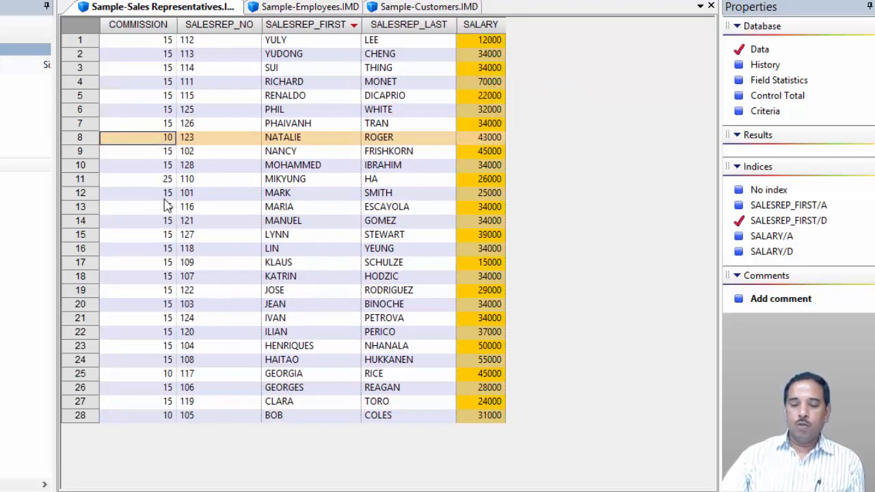
- Unfreeze the frozen columns in the Sample-Sales Representatives database
click(127, 21)
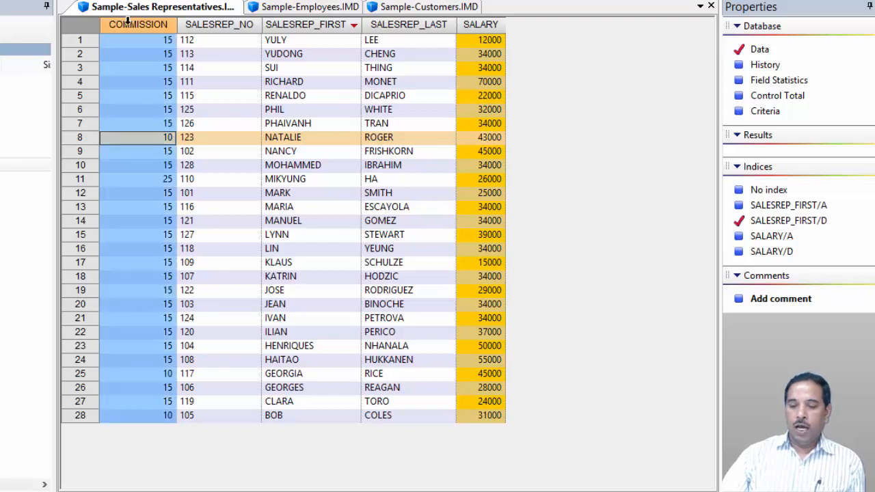
click(283, 93)
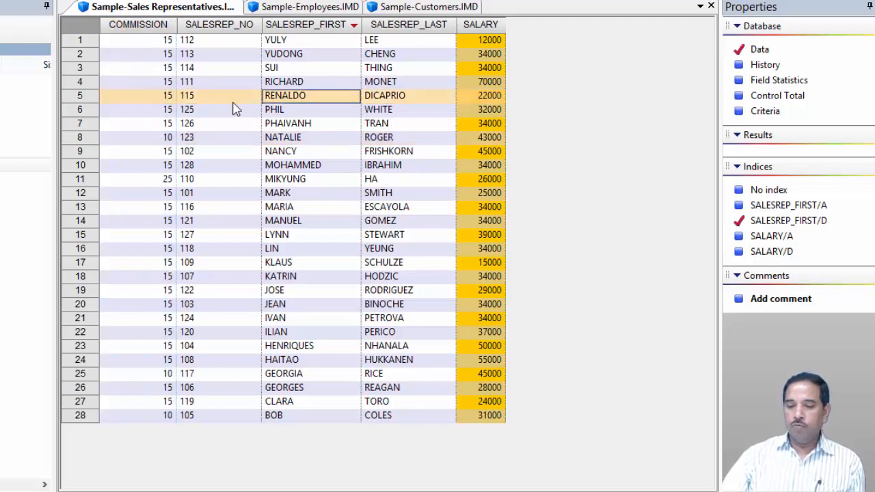
right_click(382, 25)
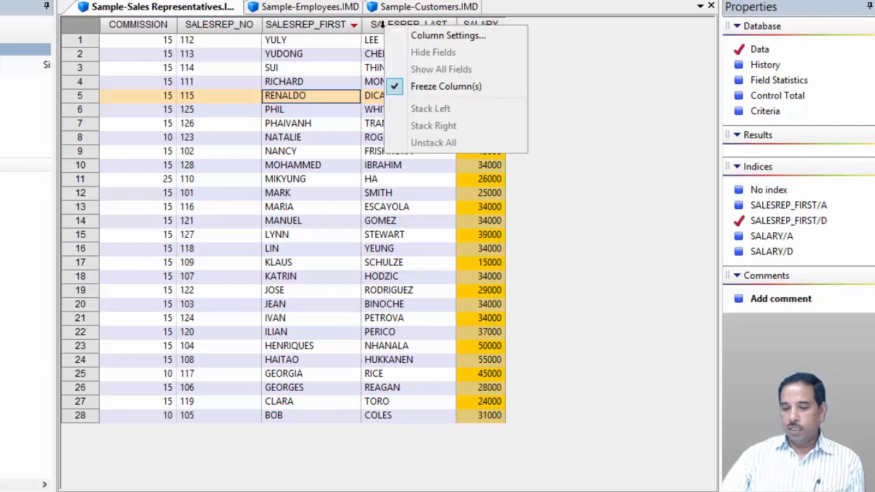
click(418, 93)
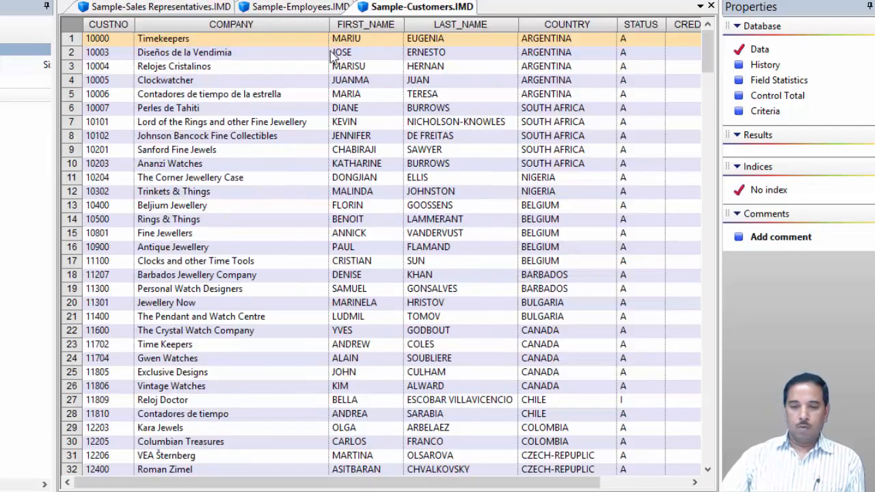
click(175, 8)
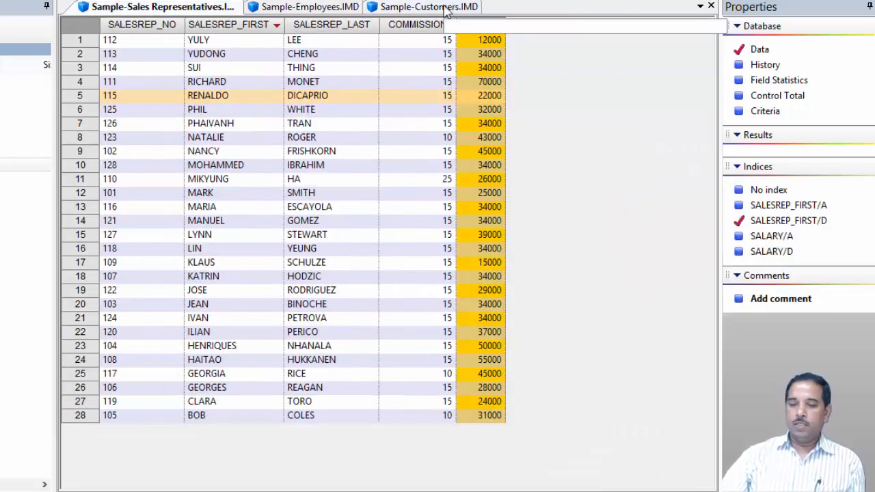
- Switch to the Sample-Customers database and freeze the FIRST_NAME column
click(446, 8)
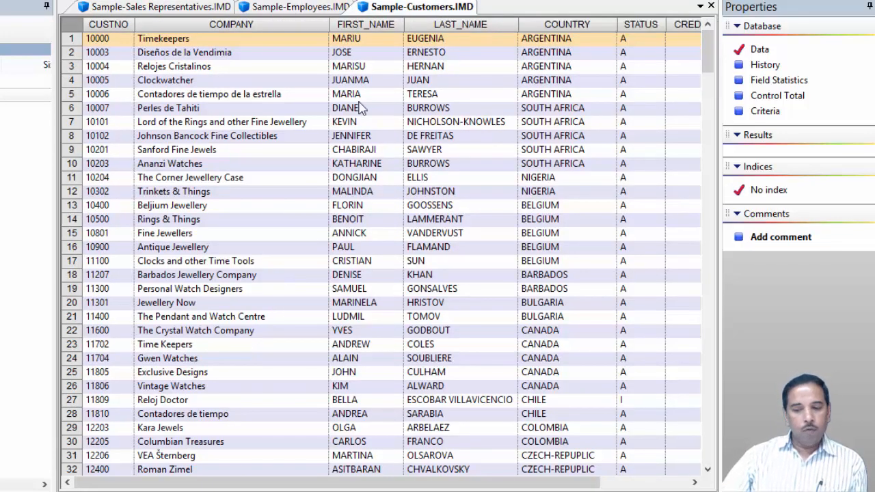
click(374, 23)
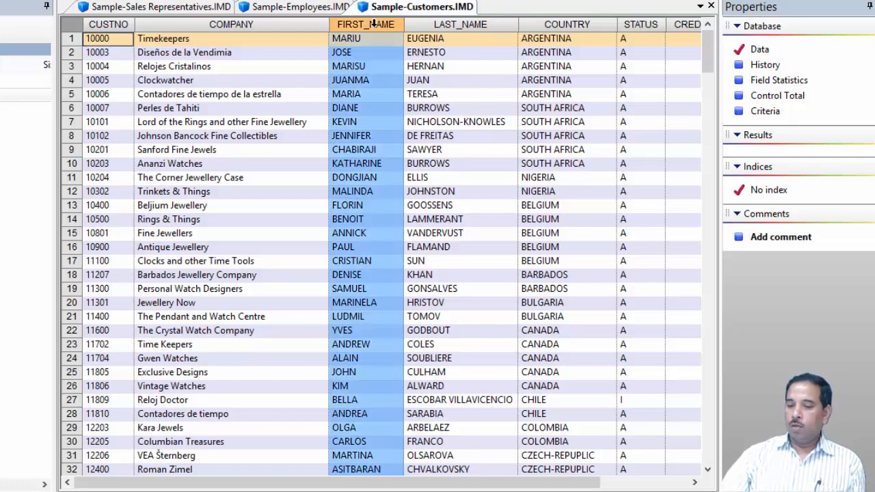
right_click(376, 28)
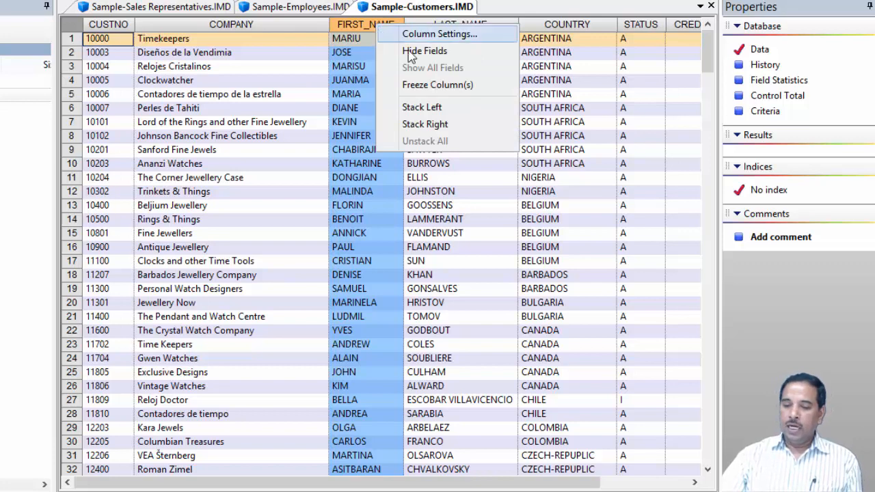
click(441, 86)
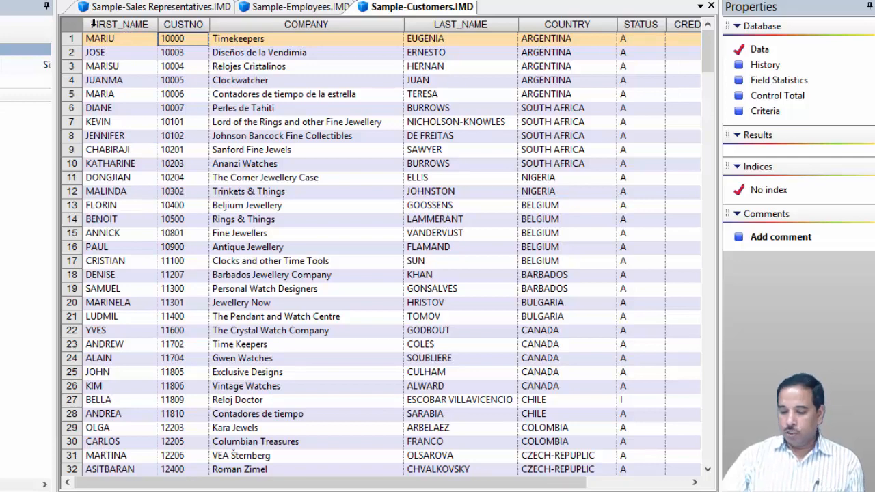
- Scroll the Sample-Customers records sideways to check the frozen FIRST_NAME column
click(694, 483)
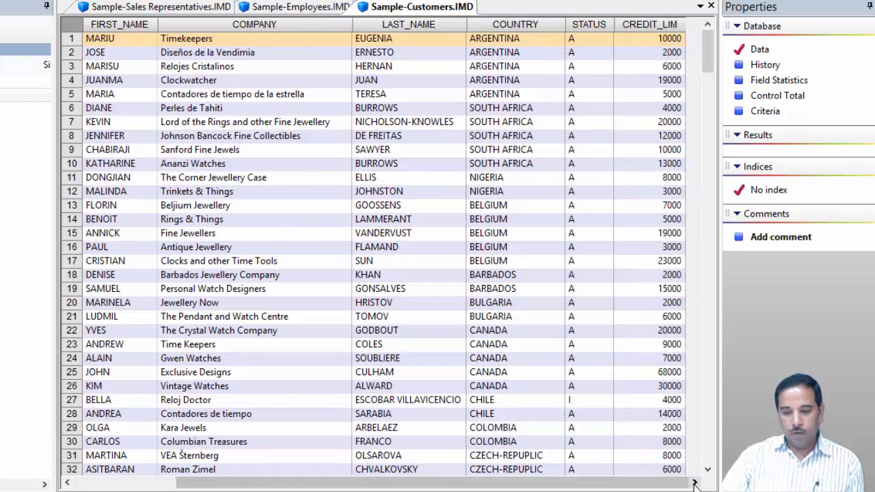
click(68, 484)
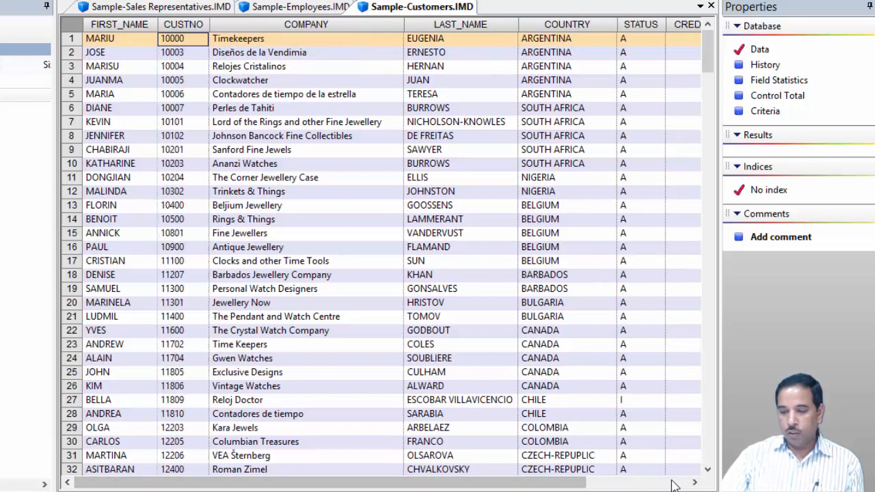
click(694, 483)
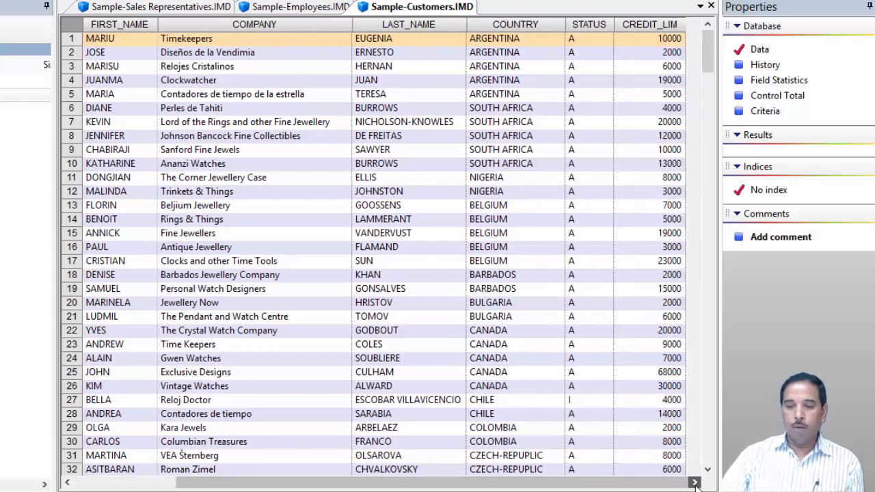
- Freeze the COMPANY column in the Sample-Customers database
right_click(420, 9)
click(253, 26)
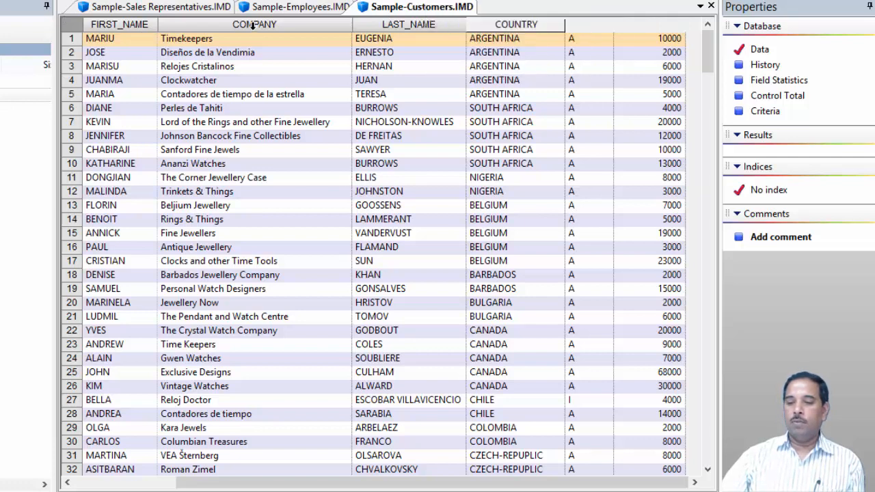
click(255, 25)
right_click(409, 12)
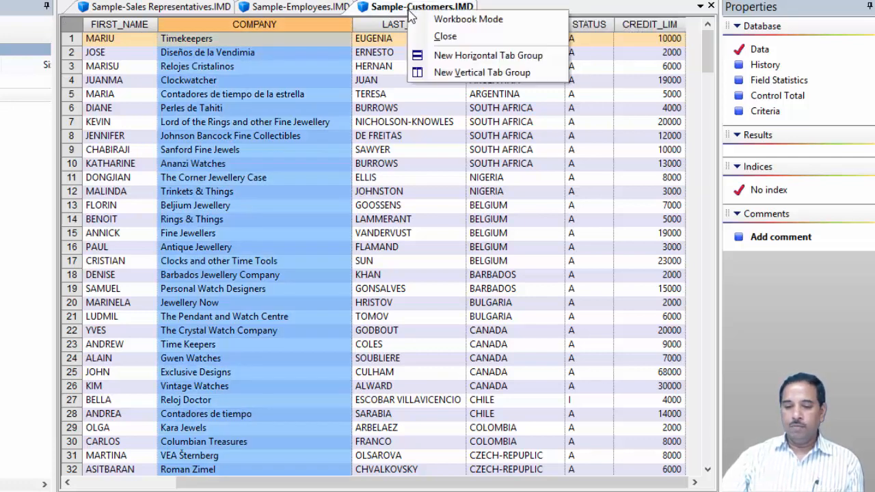
right_click(318, 26)
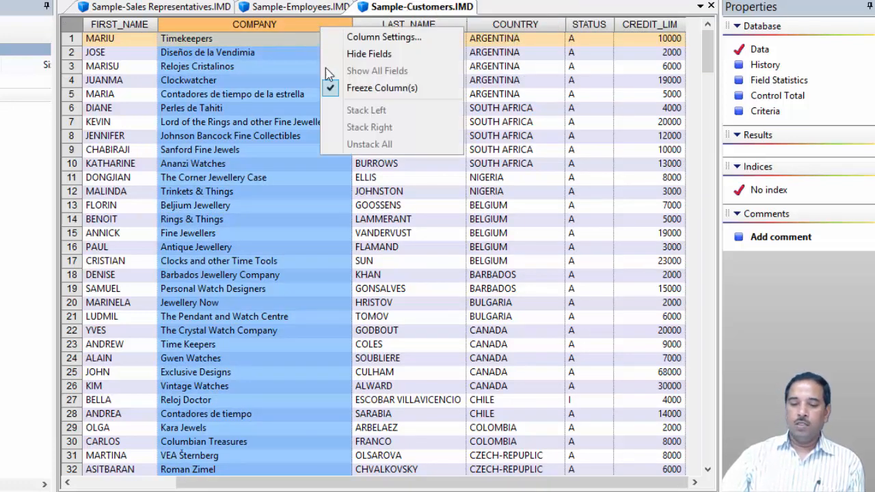
click(385, 88)
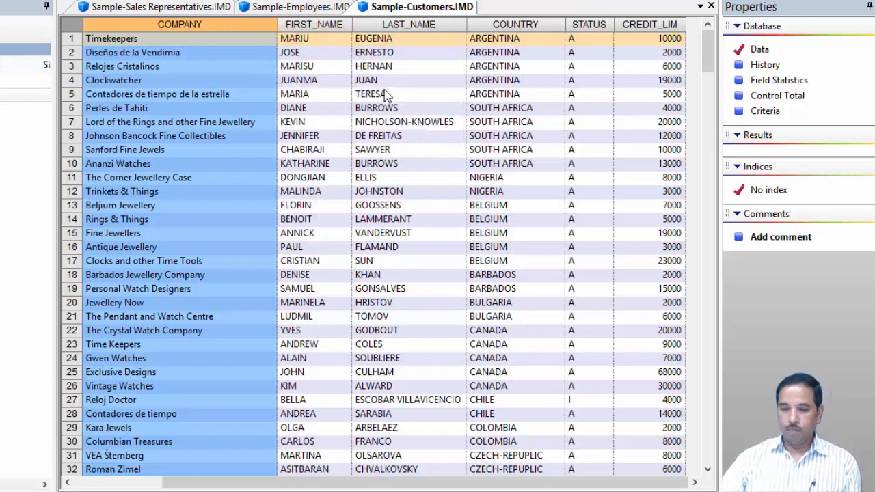
- Try to stack the LAST_NAME column to the right
click(409, 25)
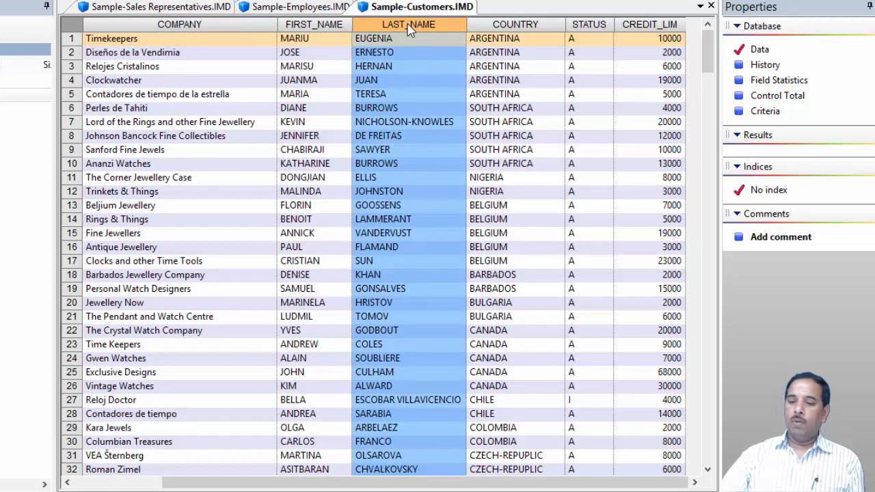
right_click(410, 33)
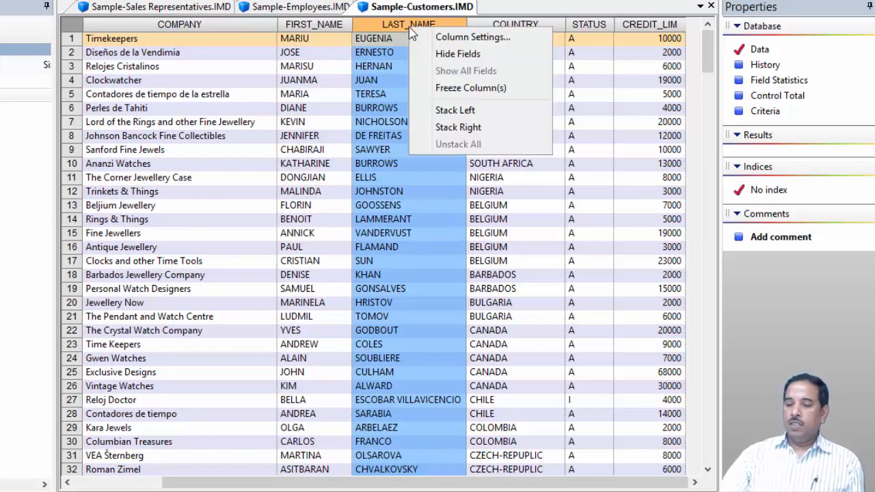
click(470, 128)
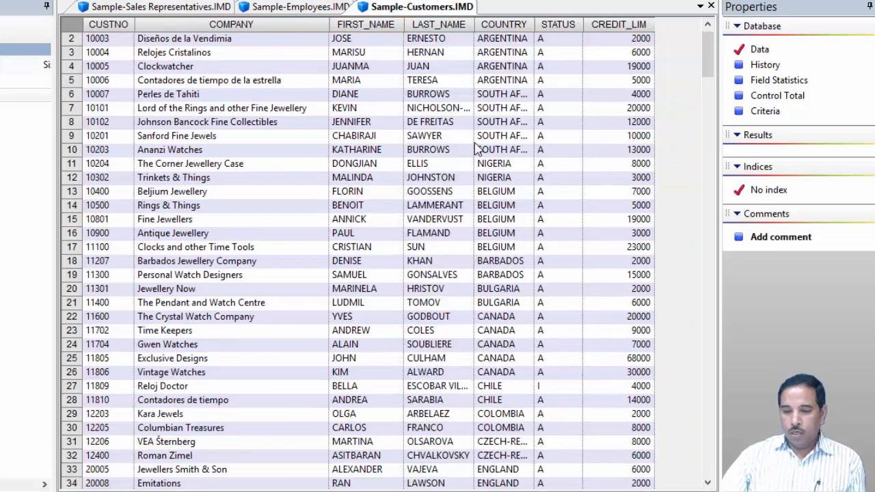
- Stack the FIRST_NAME column right onto LAST_NAME, then unstack all columns
click(382, 25)
right_click(384, 29)
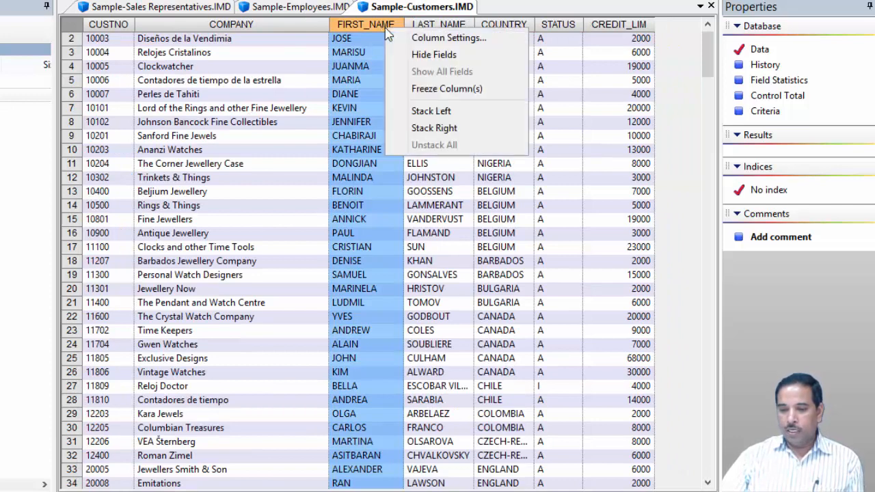
click(434, 128)
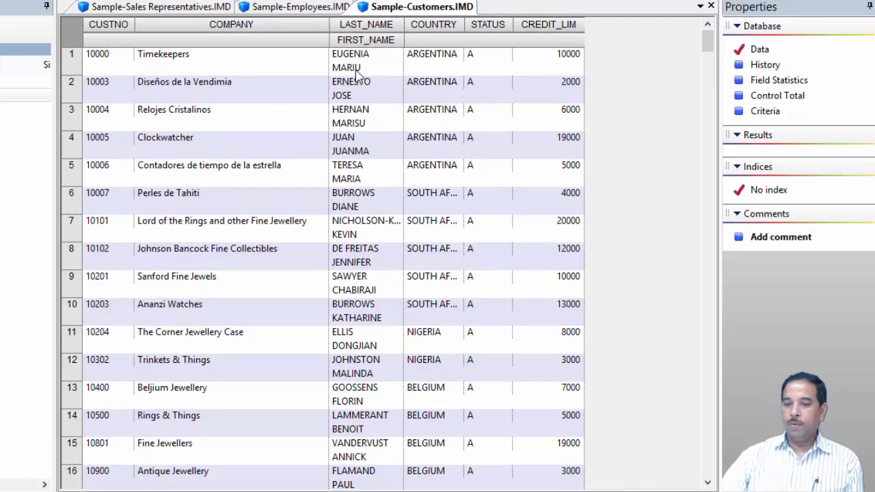
right_click(366, 25)
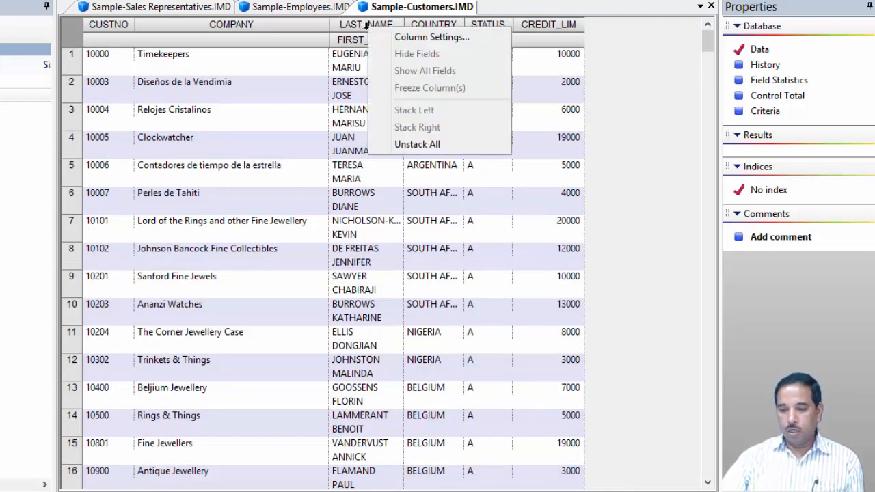
click(400, 142)
- Stack the LAST_NAME column left onto FIRST_NAME, then unstack all columns
click(433, 26)
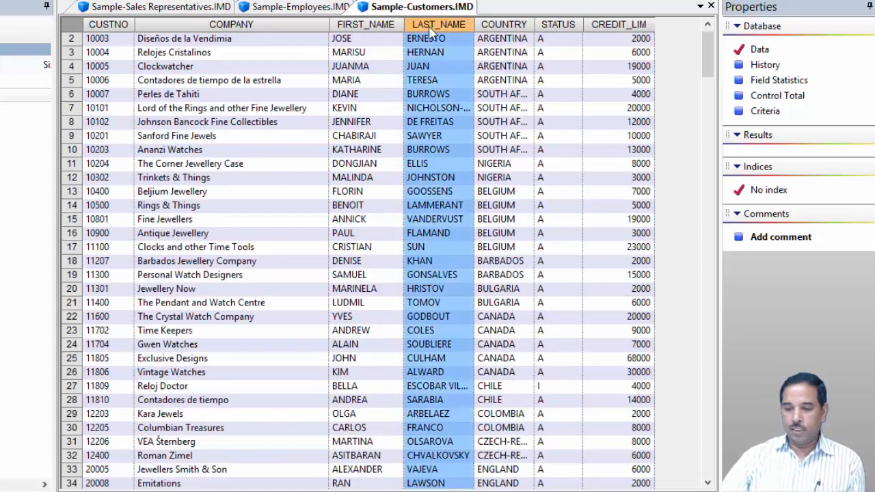
right_click(432, 28)
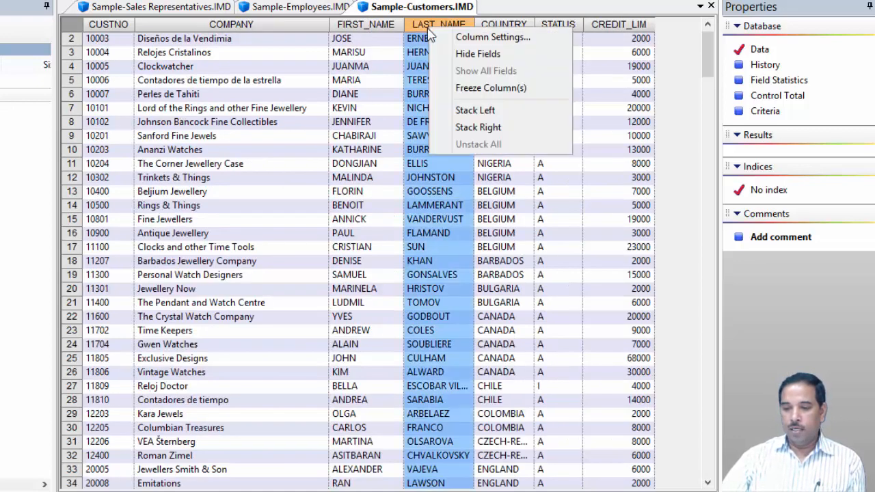
click(480, 115)
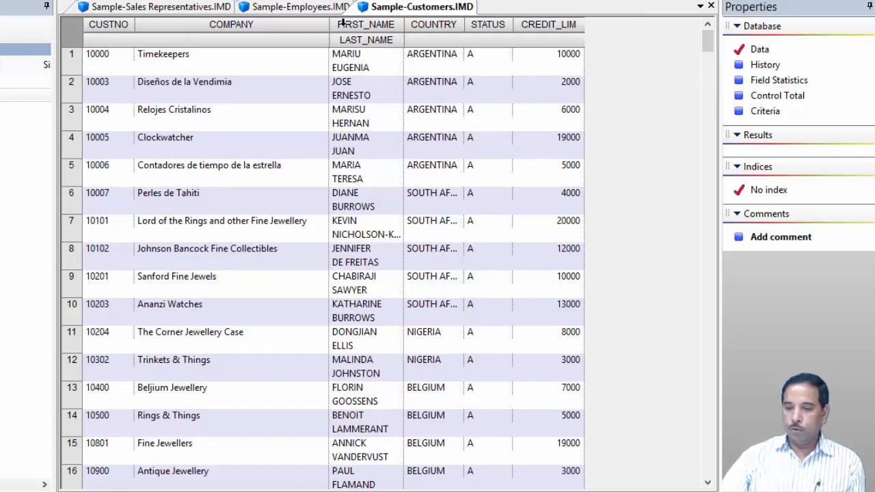
right_click(370, 26)
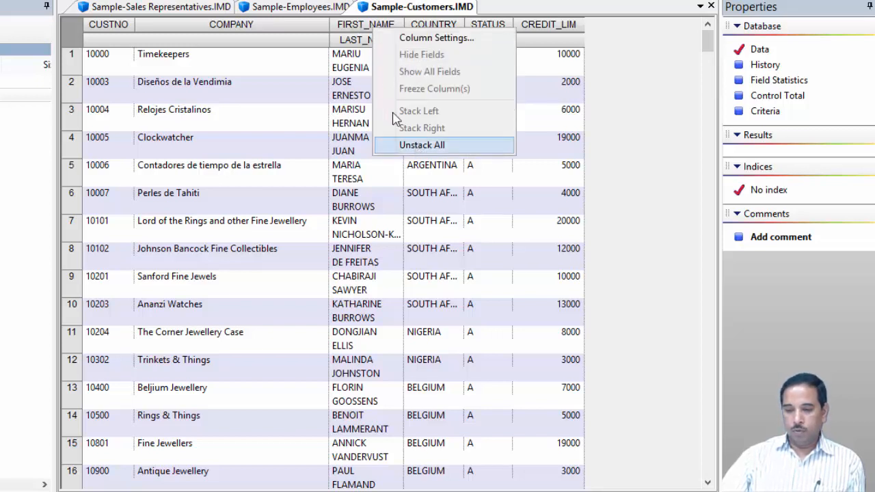
click(428, 144)
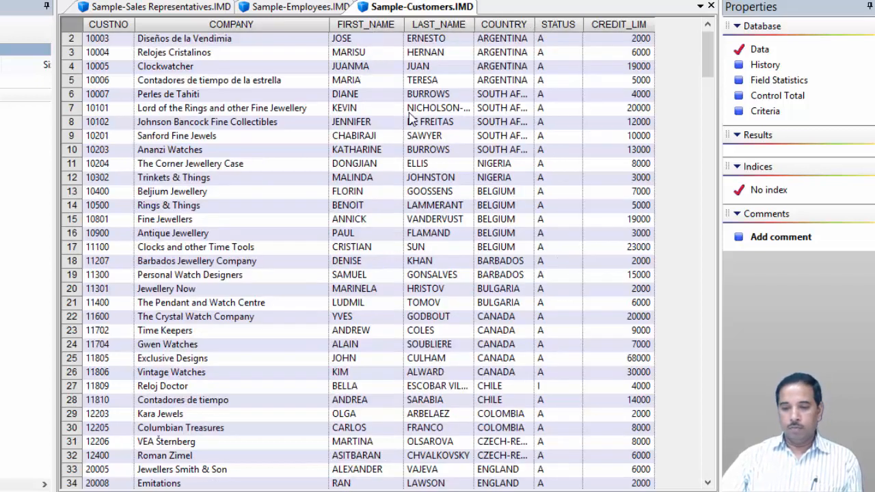
right_click(363, 24)
click(366, 28)
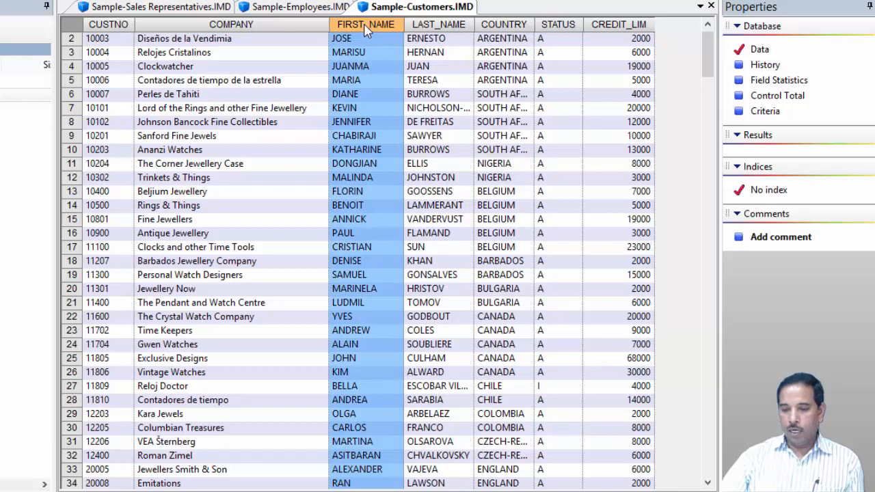
right_click(367, 31)
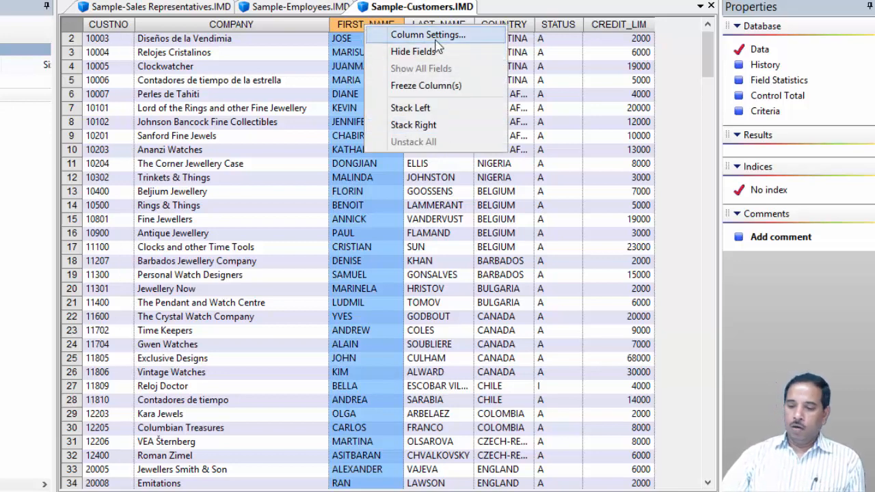
click(422, 116)
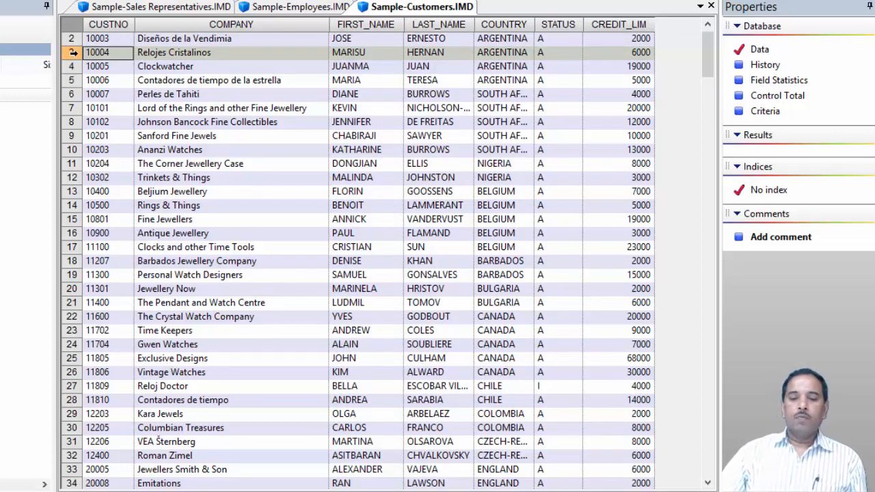
- Insert a virtual field named COMM of type Virtual numeric in the Sample-Customers database
right_click(73, 52)
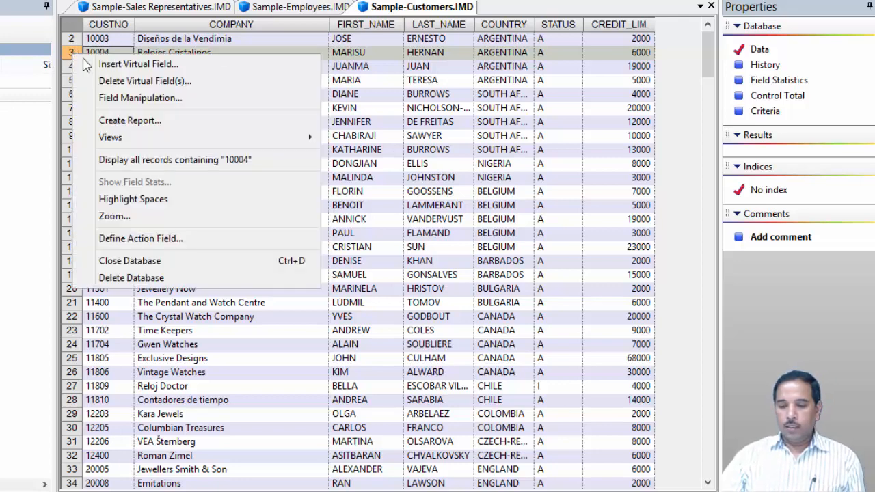
click(342, 56)
right_click(344, 59)
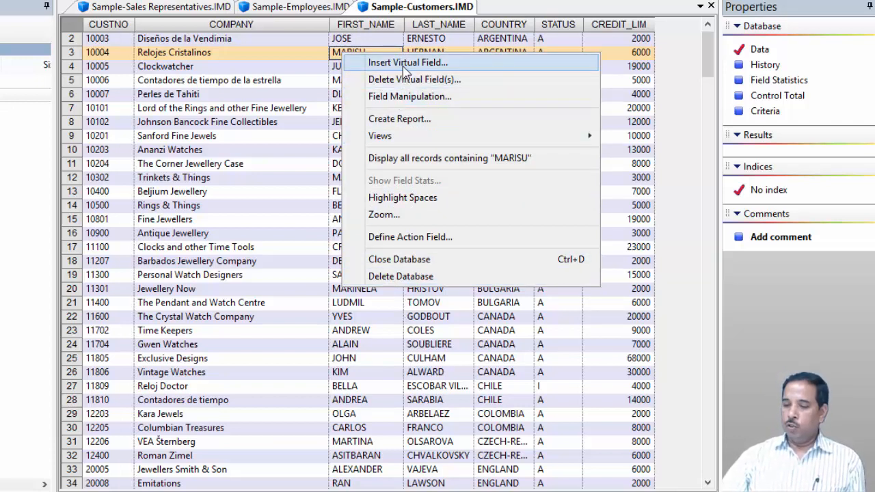
click(621, 60)
click(622, 58)
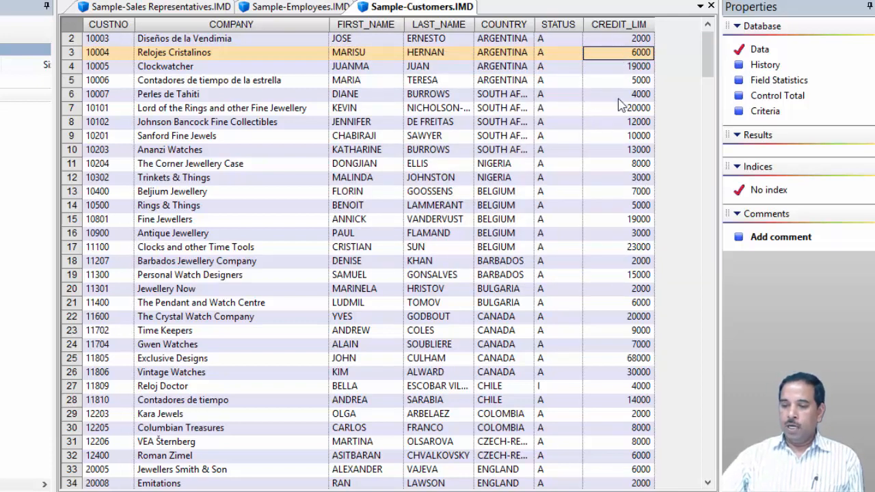
right_click(620, 57)
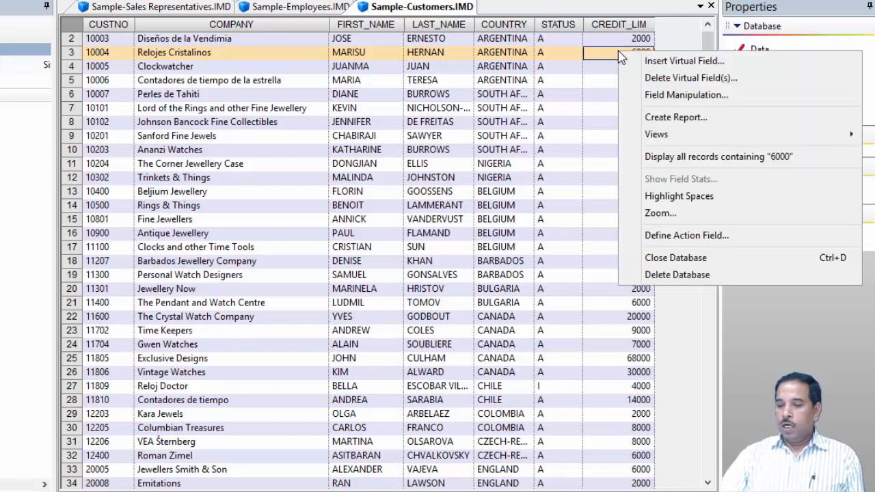
click(676, 64)
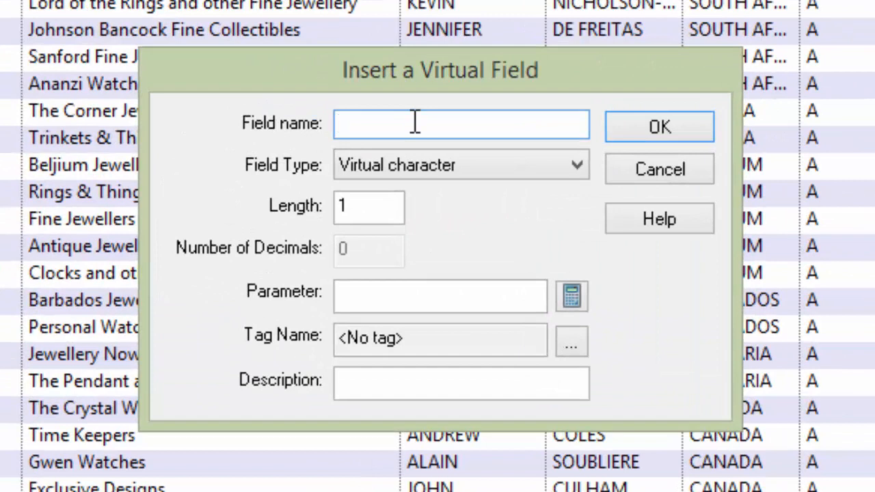
text(COMMM)
key(BackSpace)
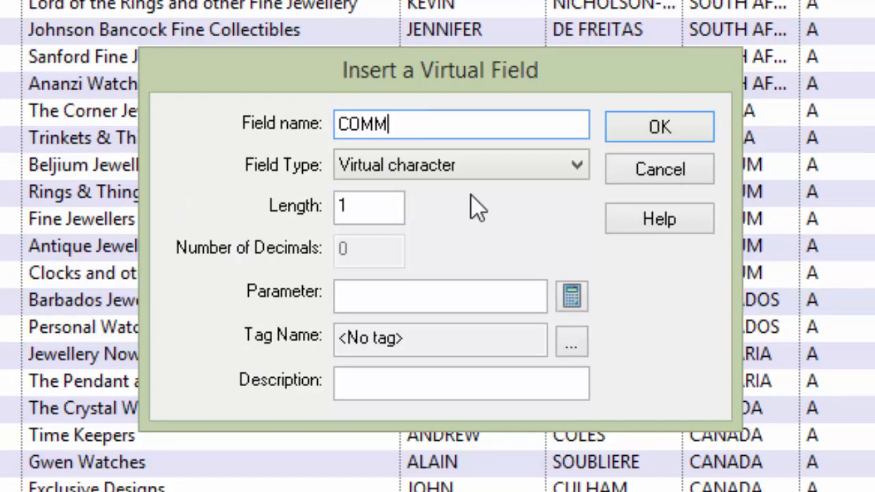
click(573, 167)
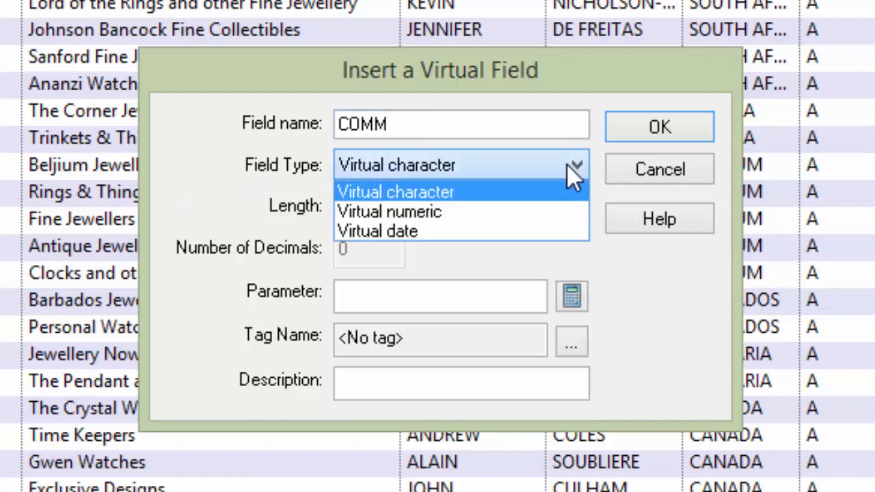
click(431, 215)
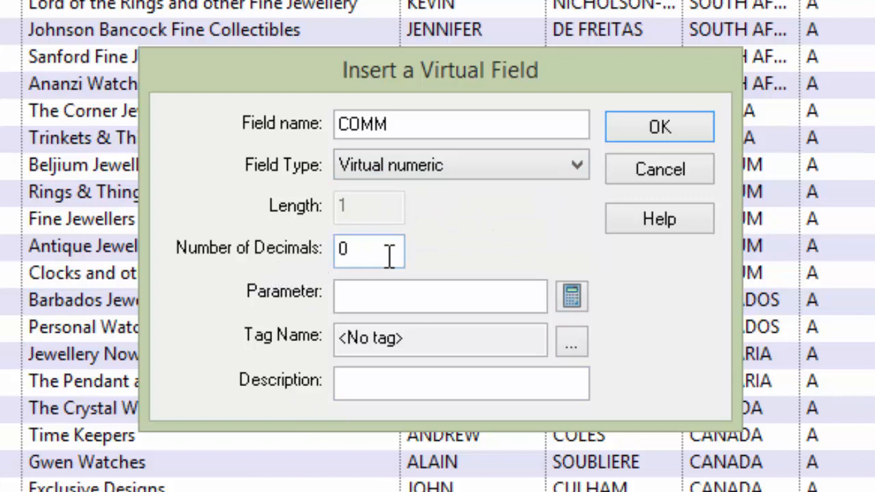
- Build the COMM parameter equation CREDIT_LIM *.2 in the Equation Editor and validate it
click(393, 294)
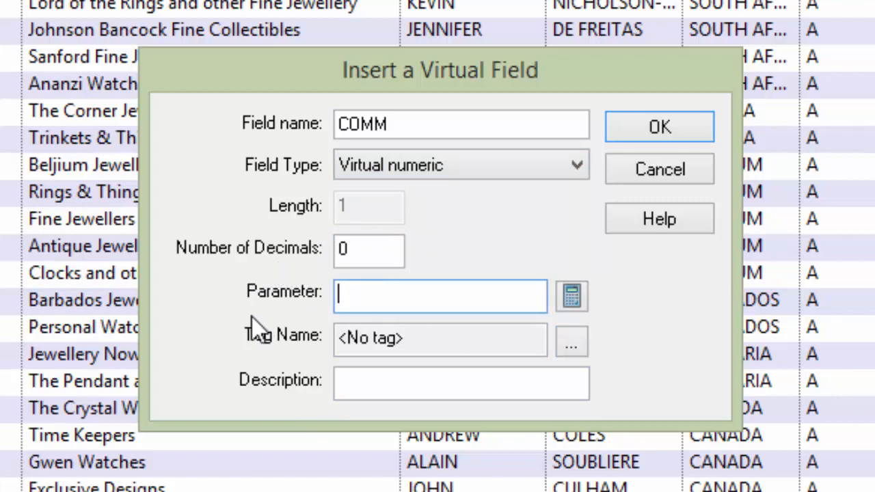
click(571, 295)
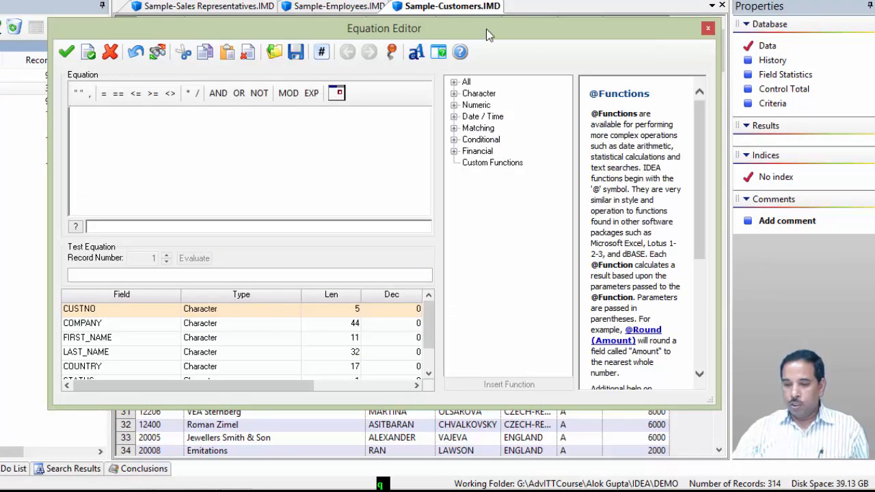
drag(517, 32, 539, 74)
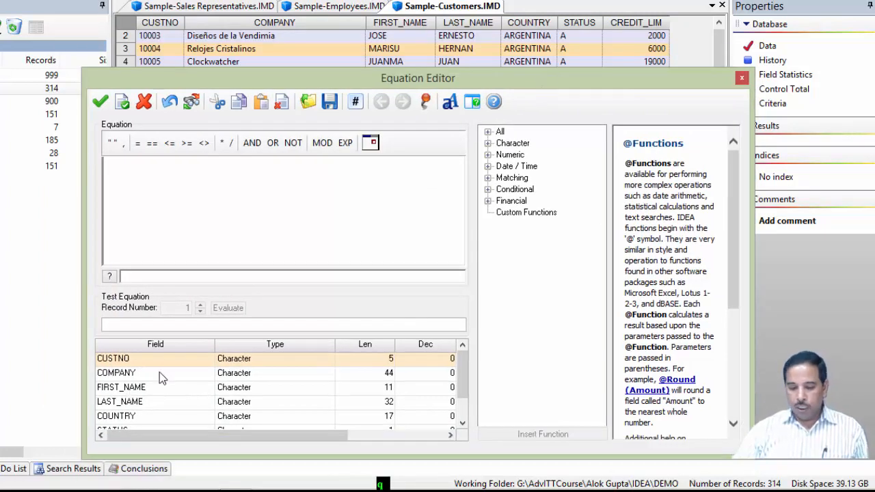
click(463, 423)
click(462, 423)
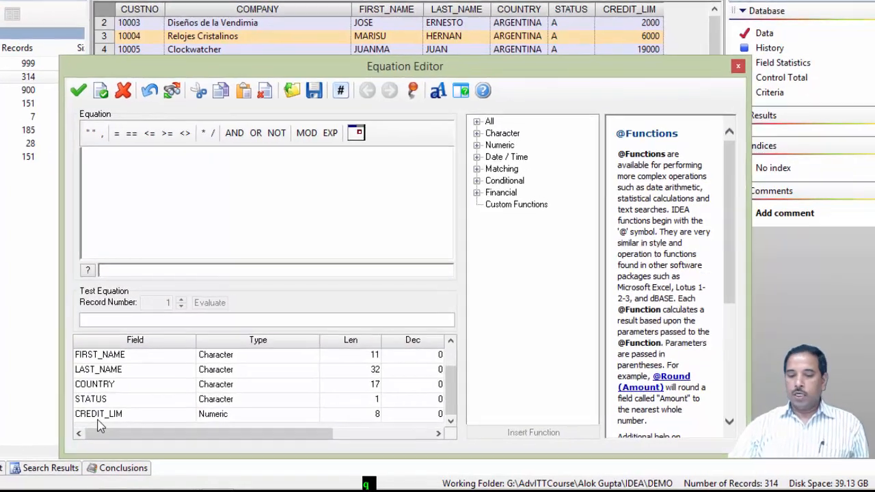
click(127, 416)
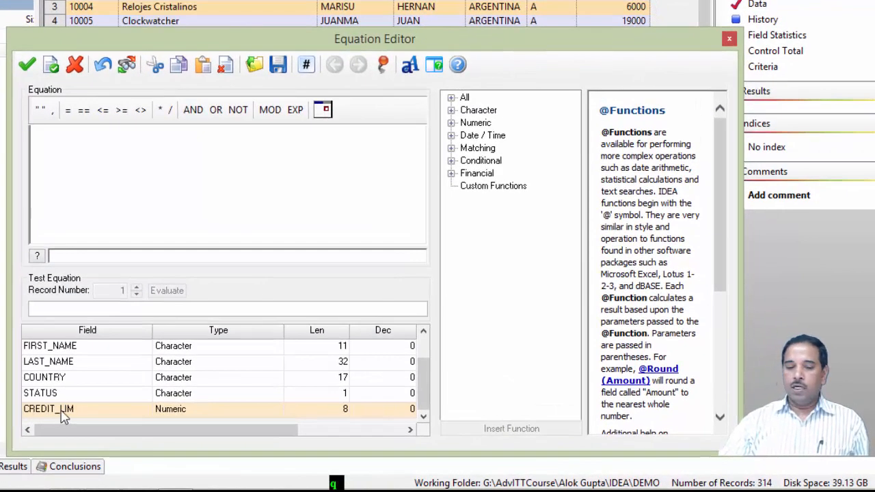
double_click(61, 410)
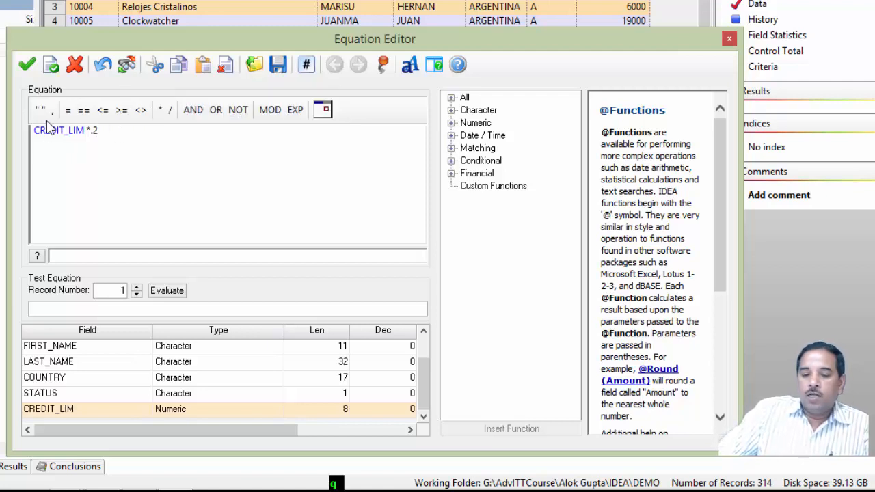
click(51, 67)
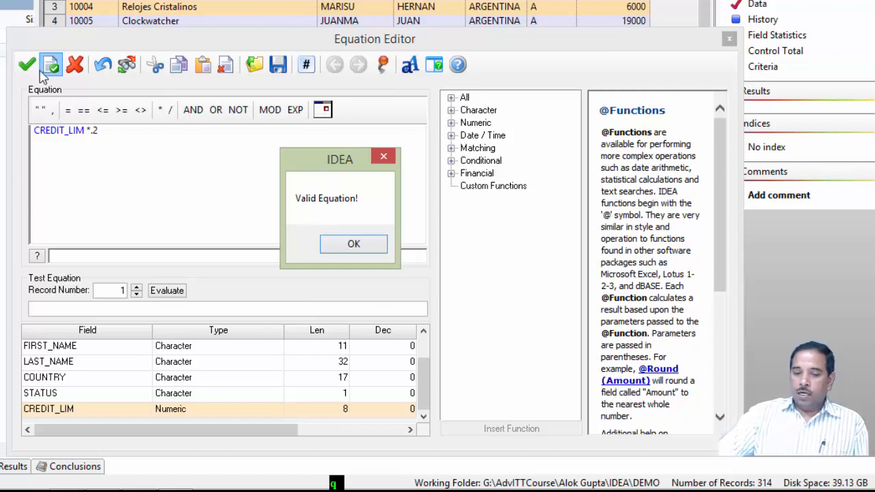
- Close the Equation Editor and confirm insertion of the COMM virtual field
click(354, 245)
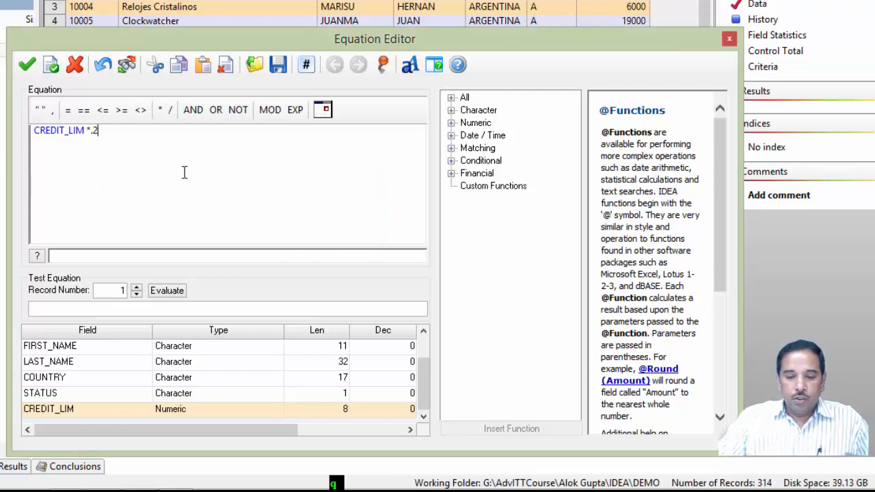
click(26, 68)
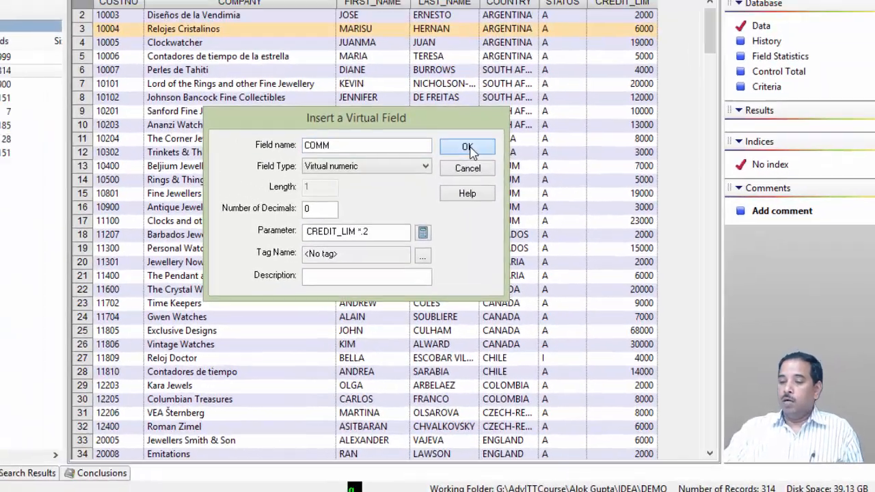
click(468, 147)
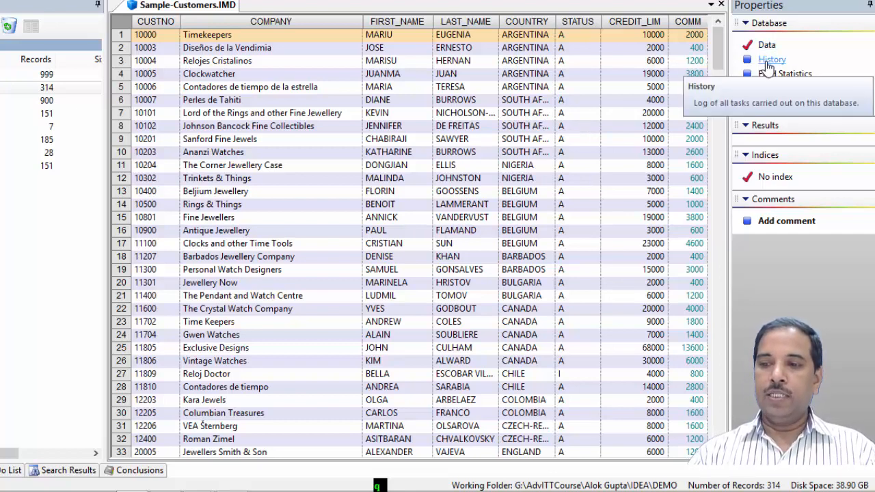
- Review the database history entries for the Excel import and the added fields, then return to the data
click(769, 60)
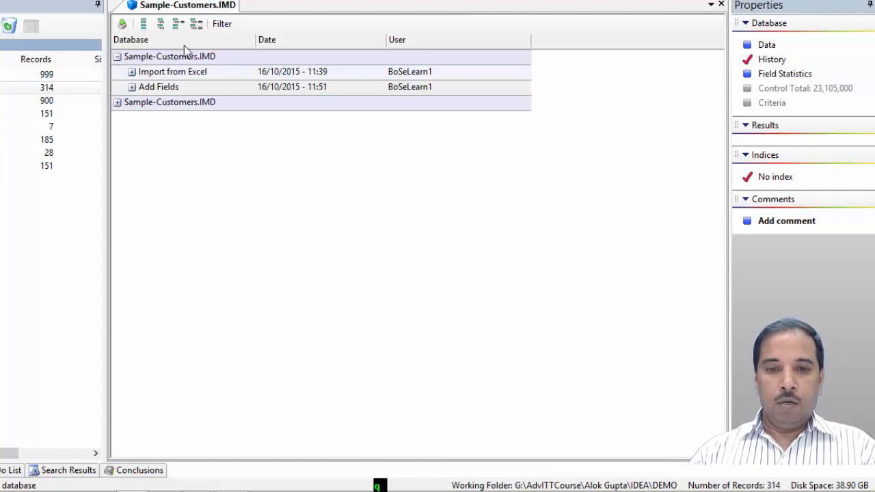
click(133, 75)
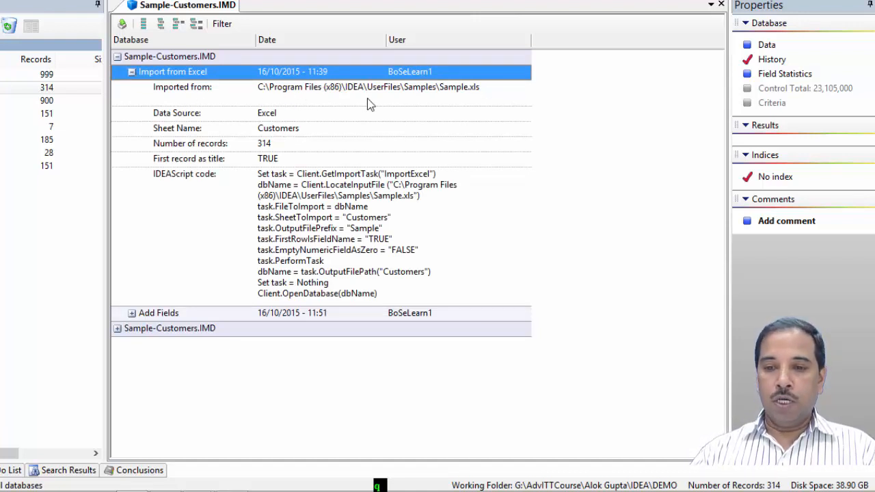
click(133, 314)
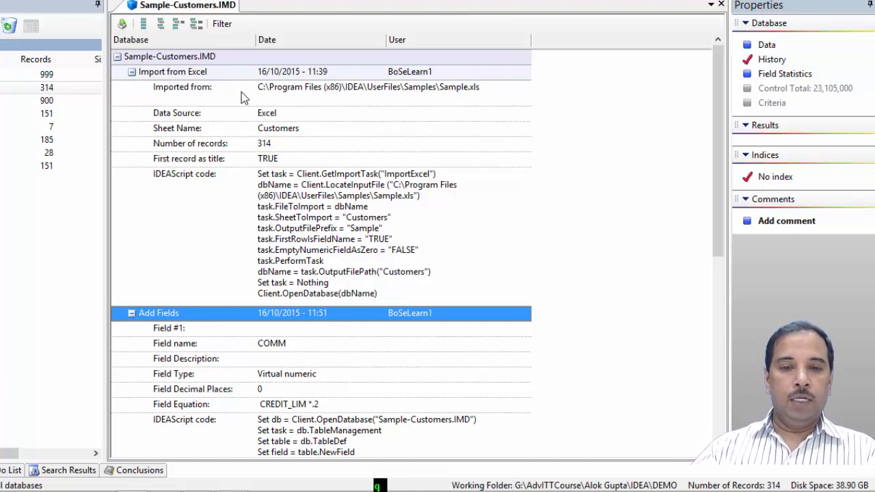
click(767, 45)
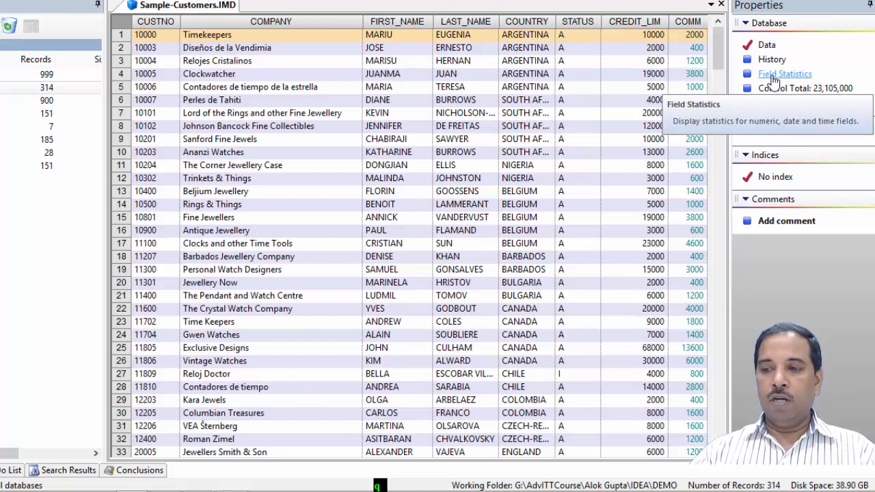
- View the field statistics for the Numeric, Date and Time field types, then return to the data
click(772, 77)
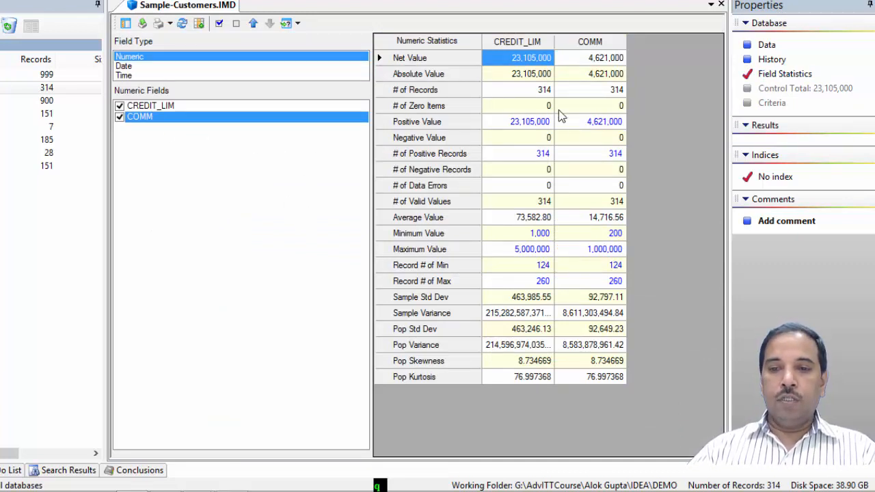
click(128, 66)
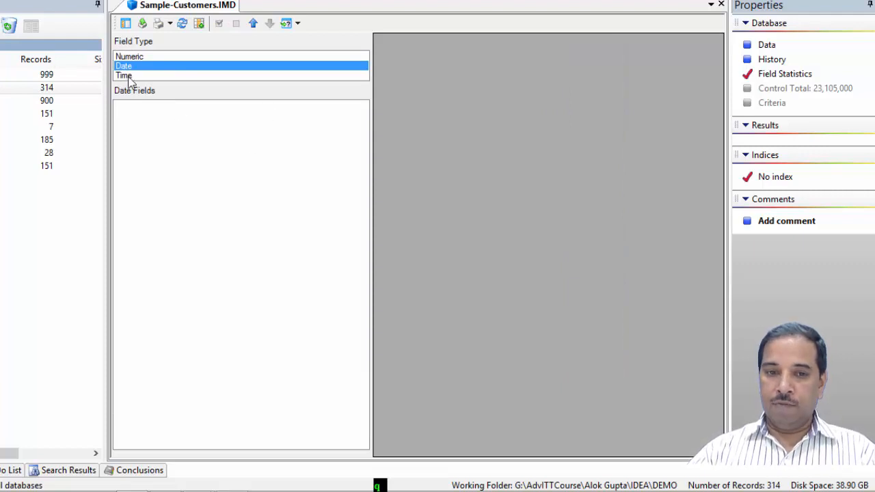
click(127, 76)
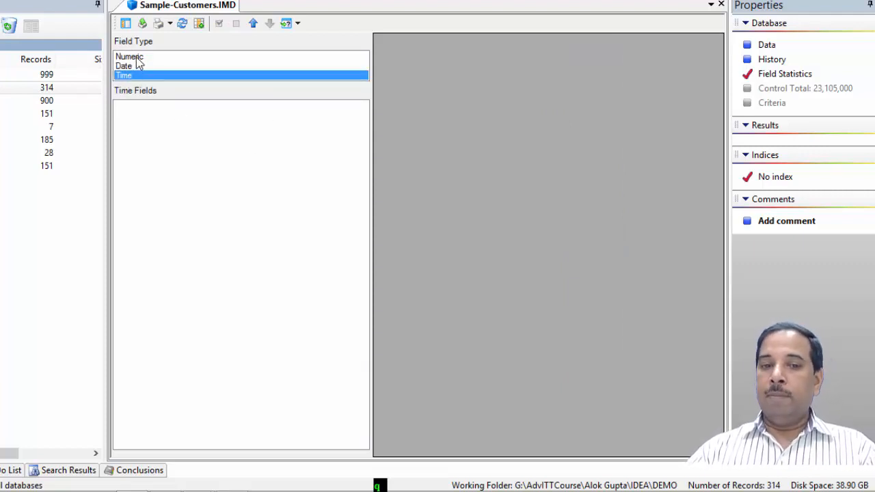
click(137, 57)
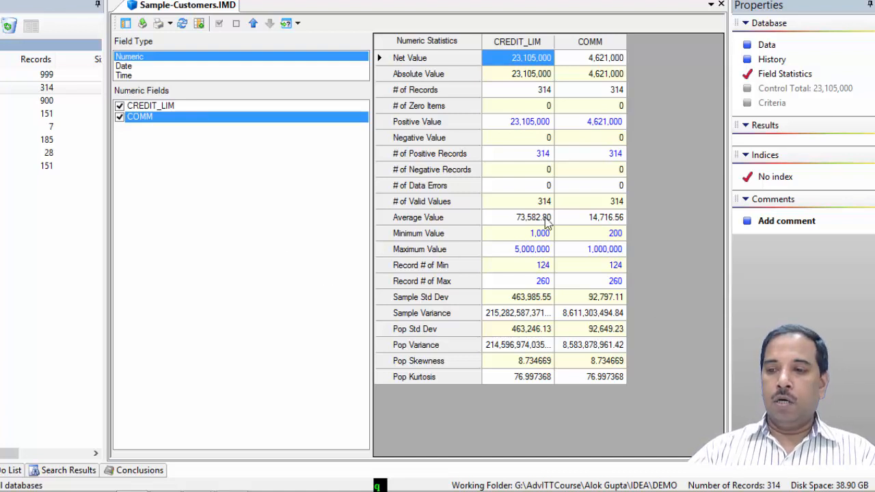
click(766, 46)
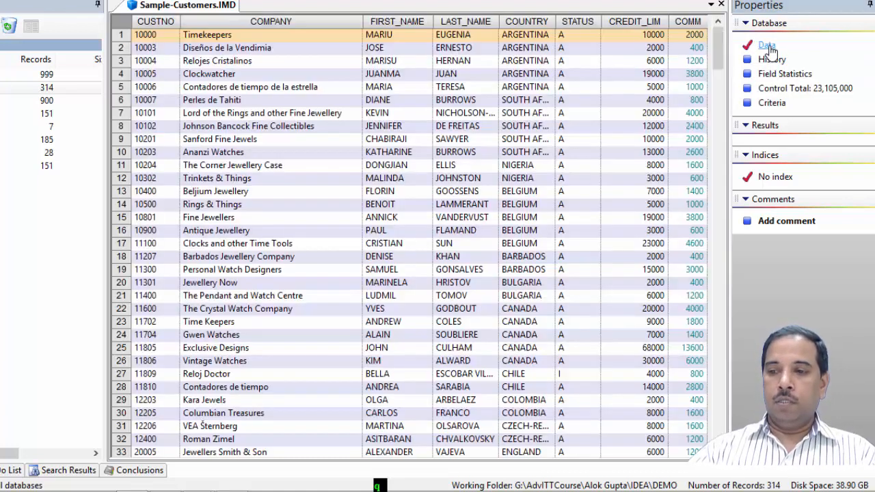
- Set the database control total to the COMM field
click(786, 91)
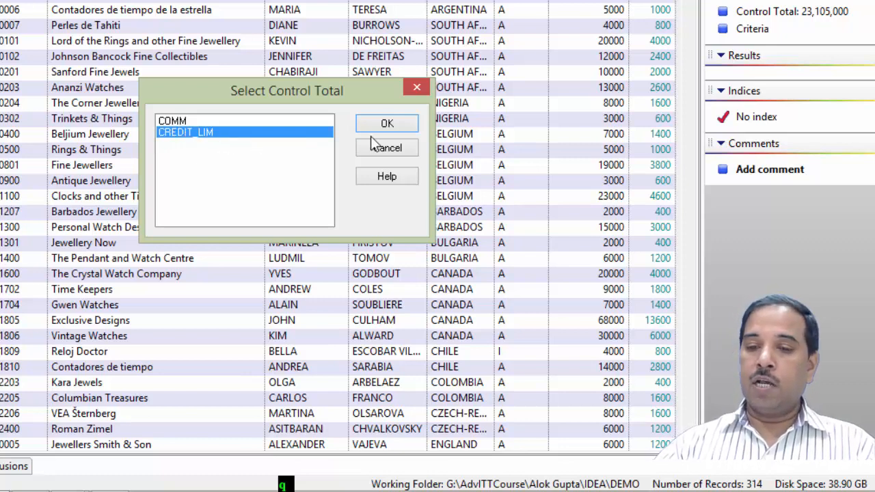
click(390, 125)
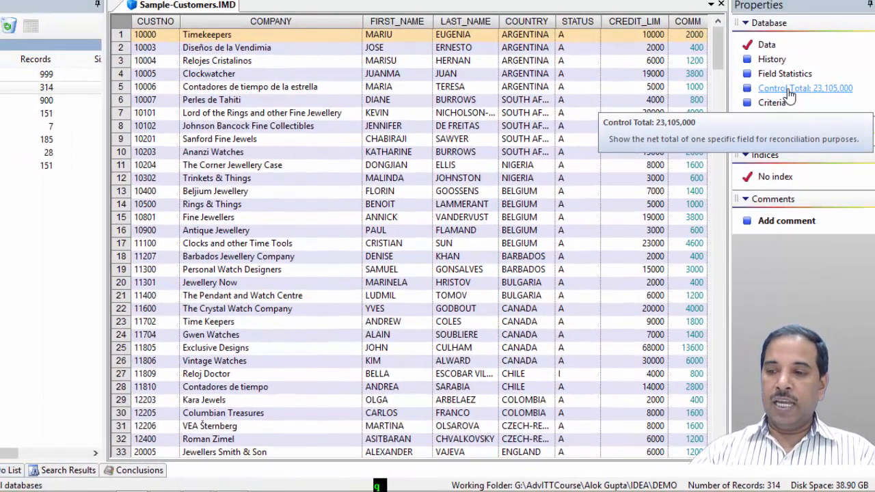
click(789, 95)
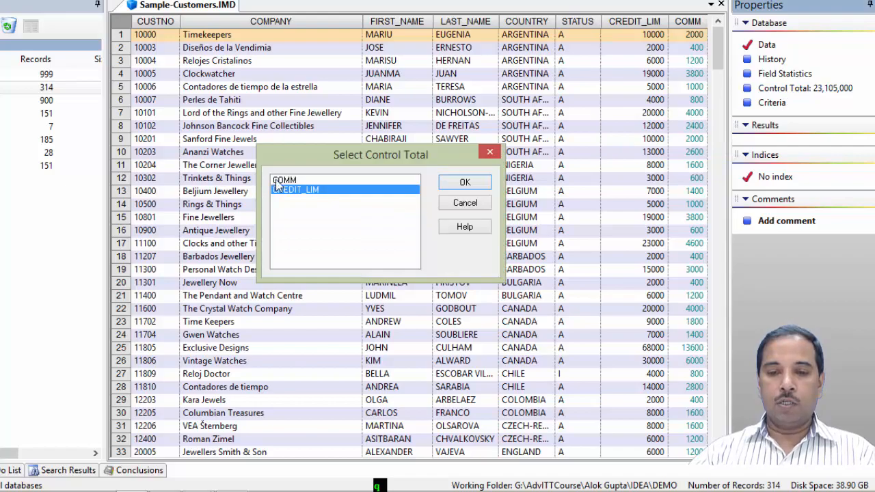
click(280, 180)
click(462, 182)
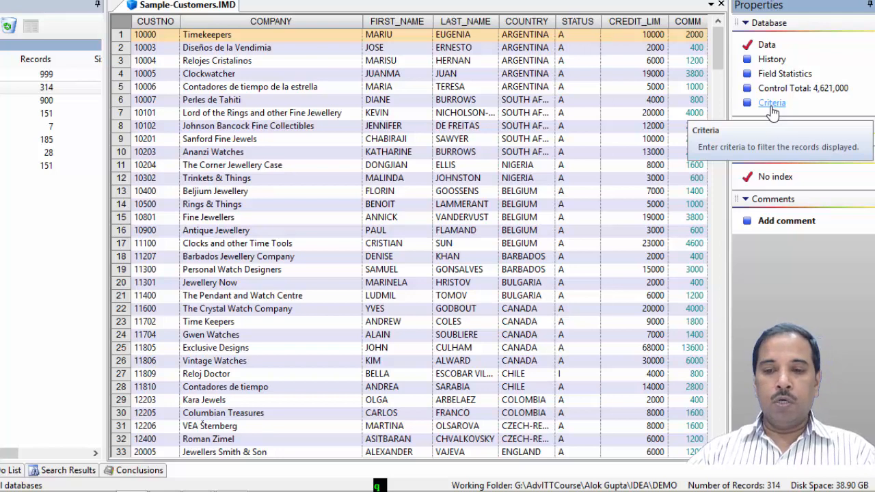
- Filter the records with the criteria COUNTRY = "CHINA" built and validated in the Equation Editor
click(772, 104)
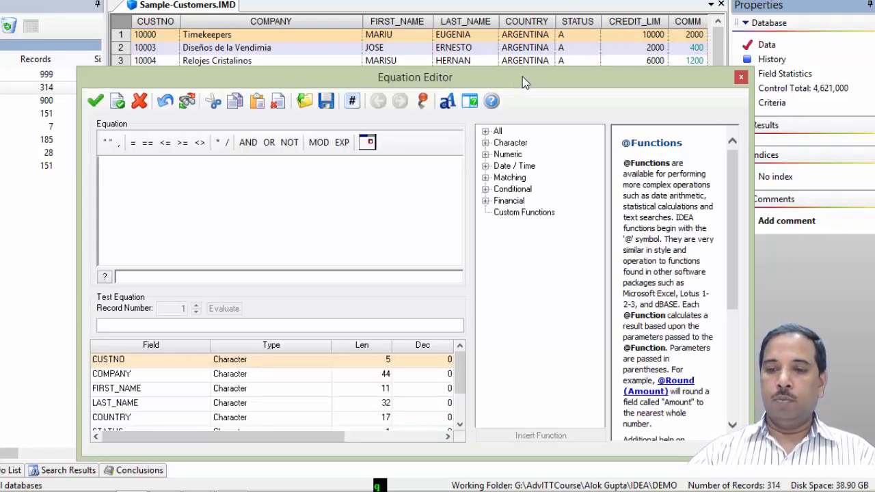
drag(522, 79, 530, 43)
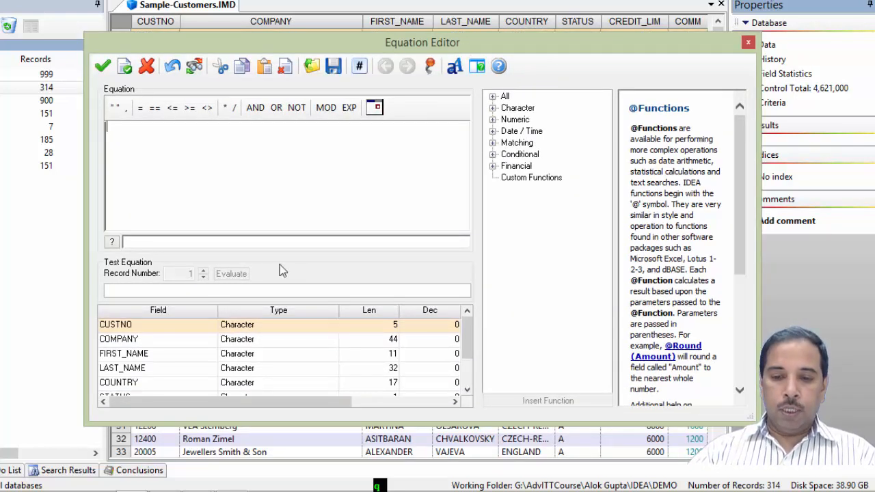
drag(470, 340, 469, 367)
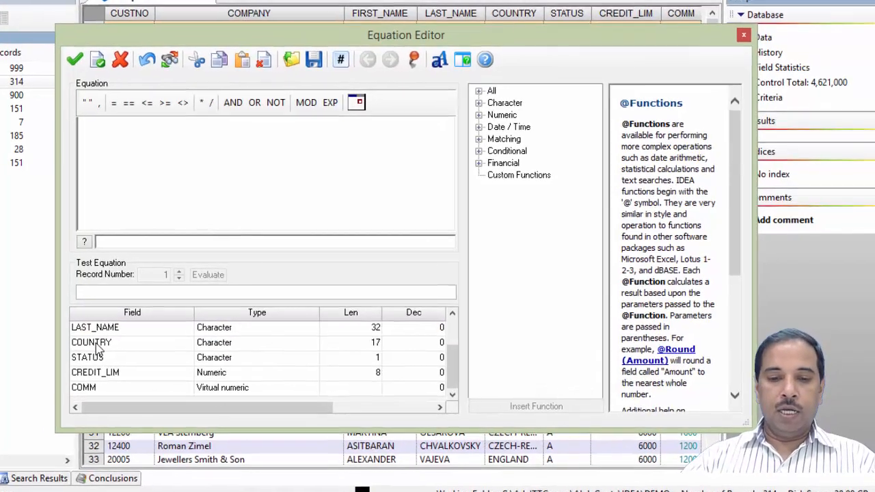
double_click(96, 343)
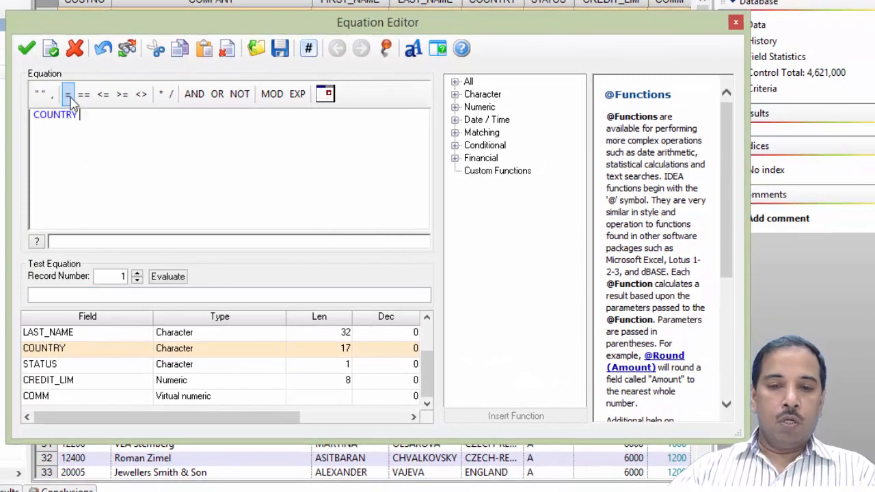
click(69, 96)
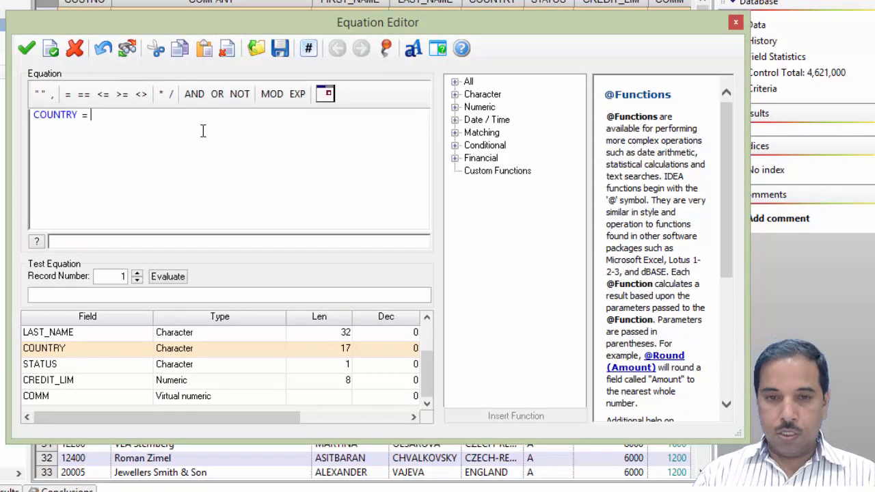
text("CHINA)
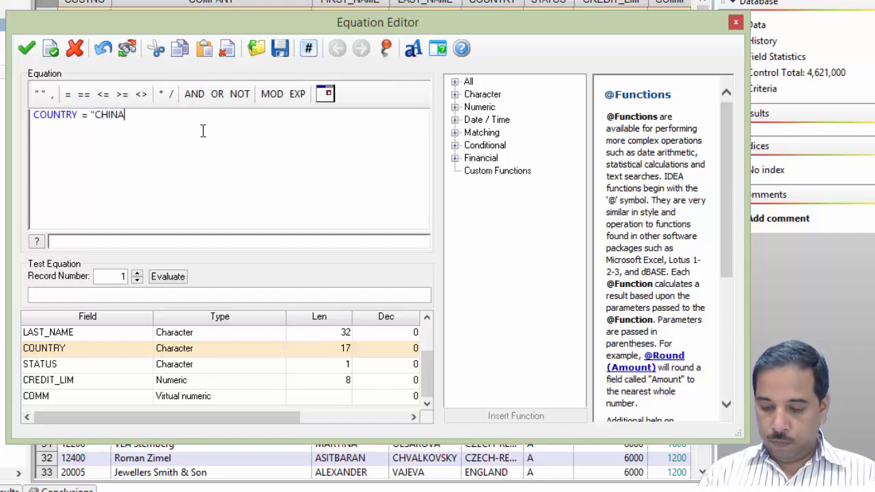
text(")
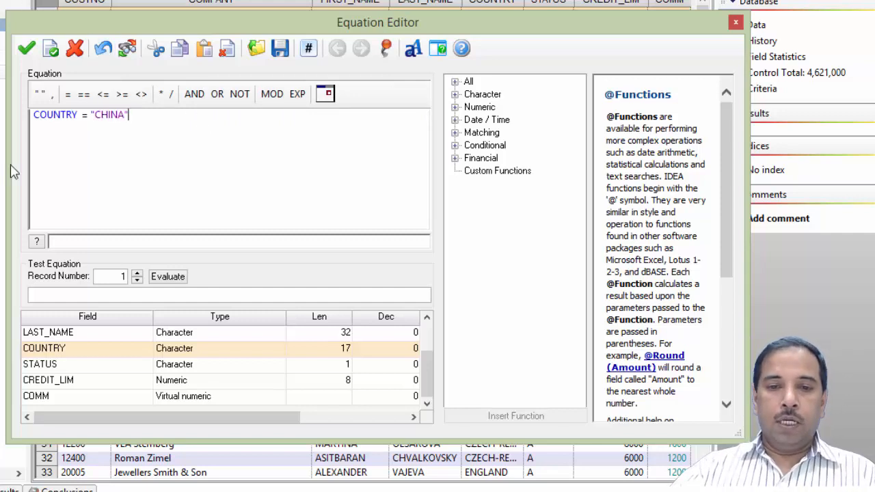
click(53, 54)
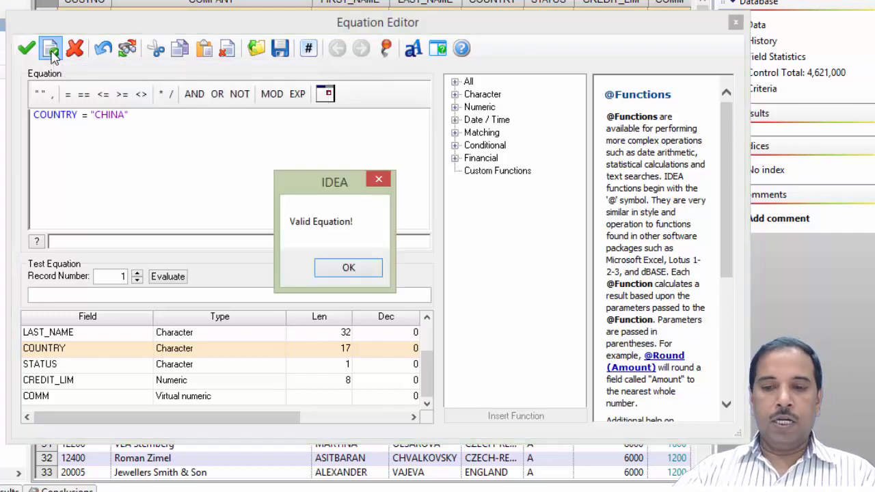
click(358, 275)
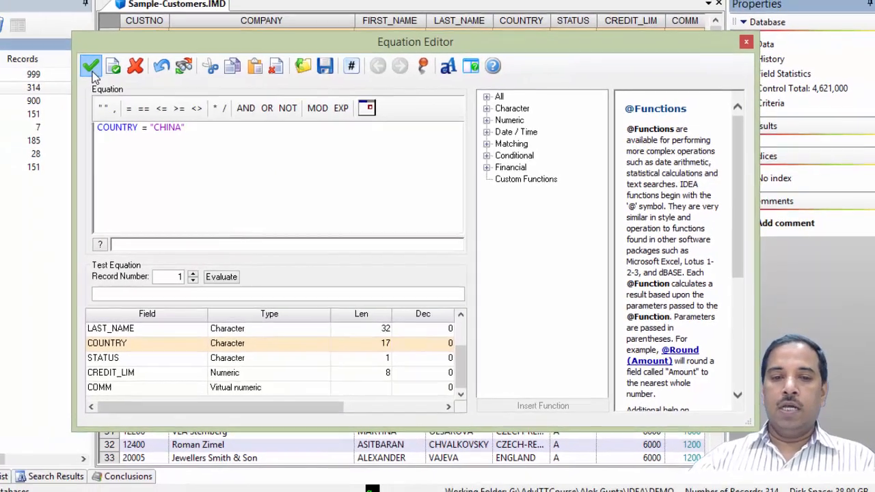
click(27, 50)
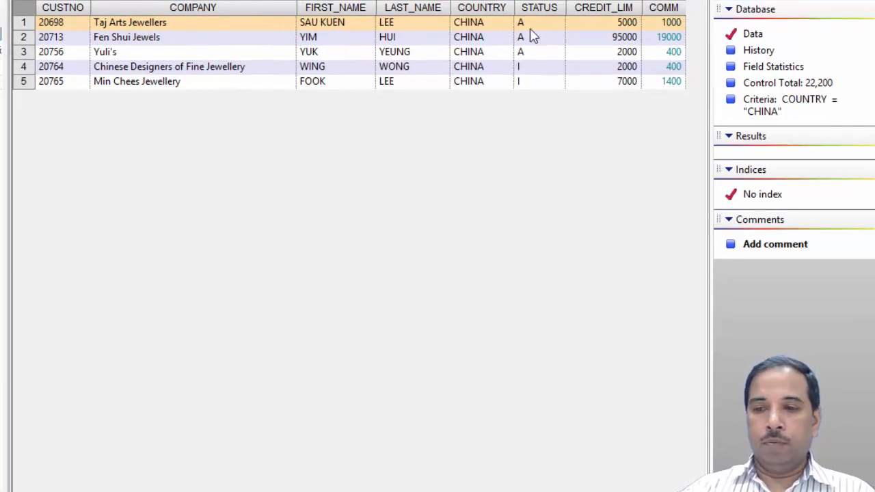
- Clear the criteria equation to remove the record filter
click(800, 118)
drag(204, 135, 106, 138)
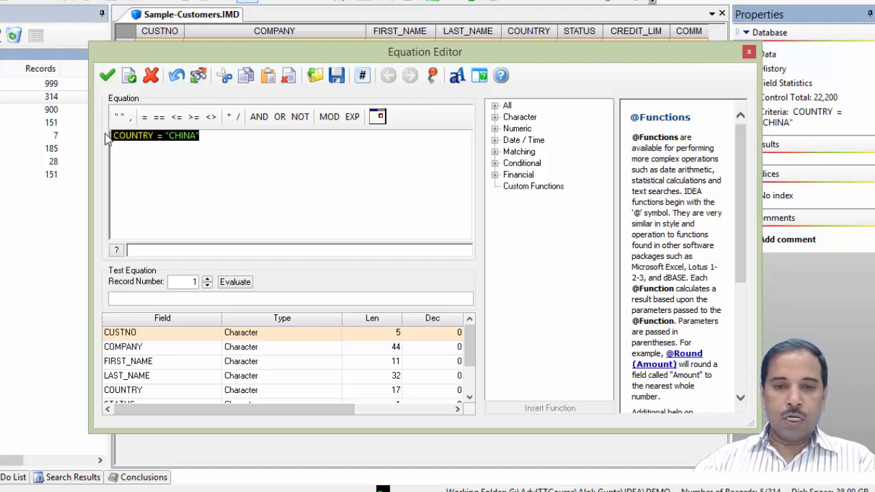
key(Delete)
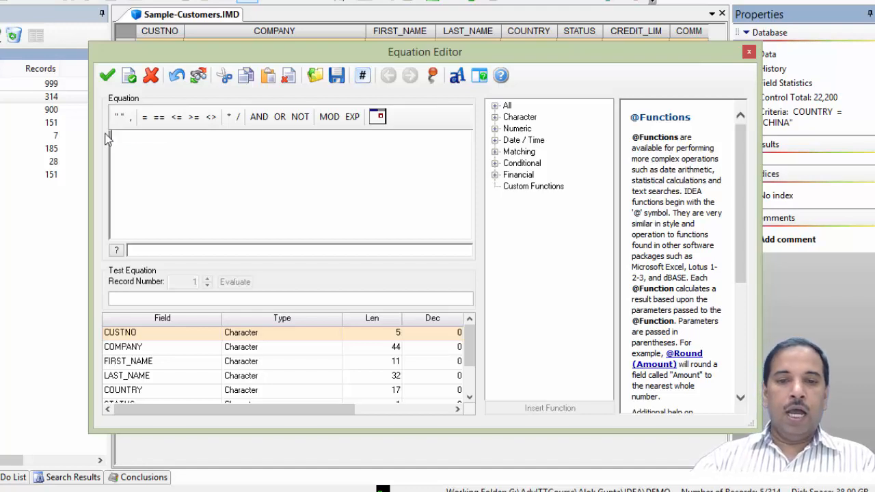
click(111, 75)
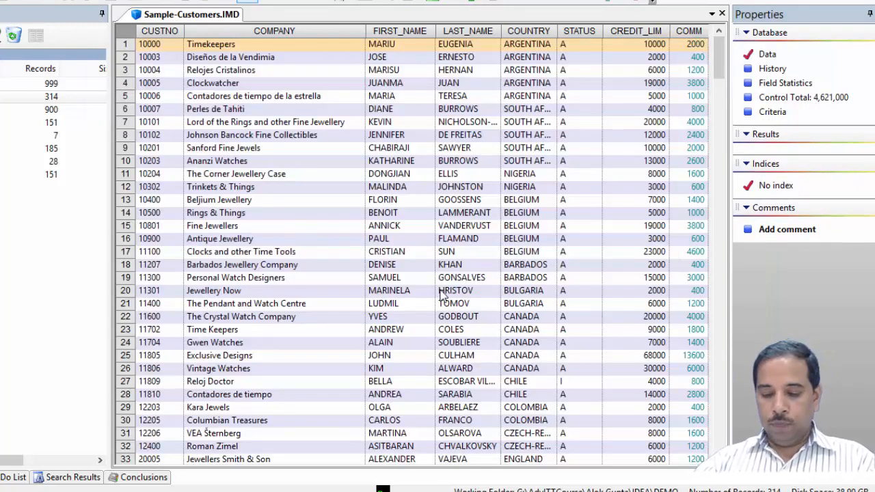
- Apply the criteria COUNTRY ="China", validating the equation before closing the Equation Editor
click(772, 111)
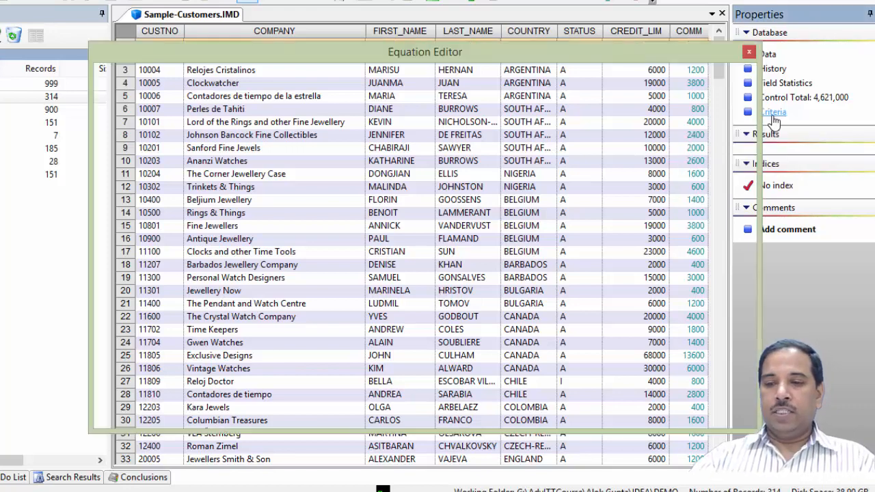
double_click(114, 390)
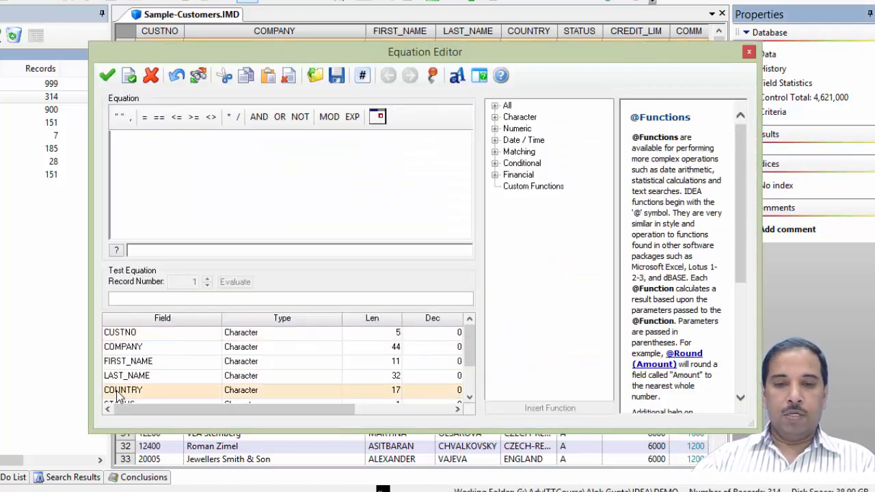
text(="China)
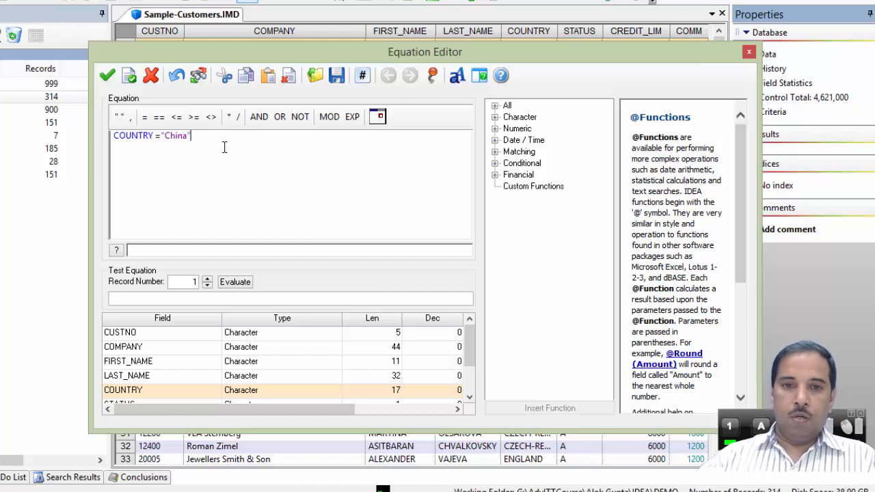
click(127, 77)
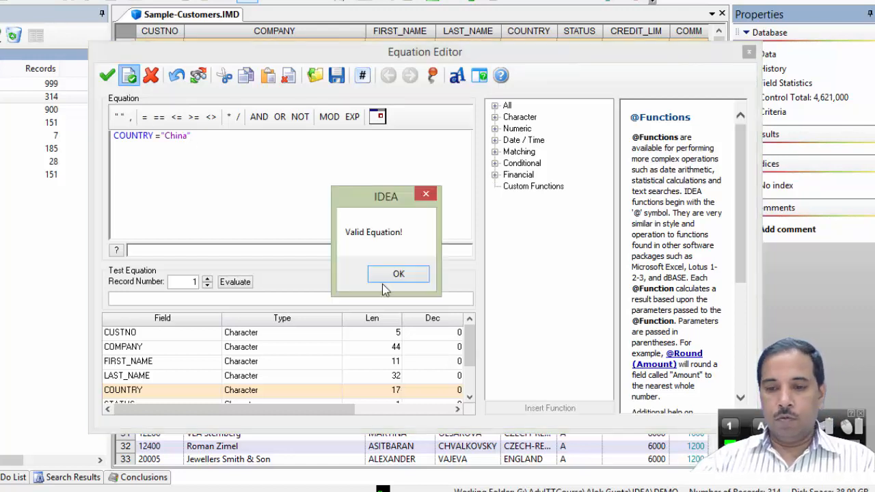
click(408, 276)
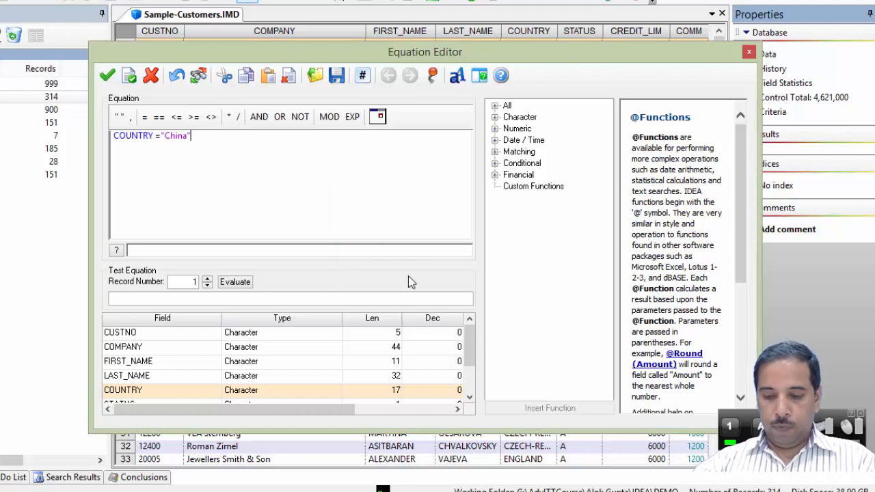
click(109, 77)
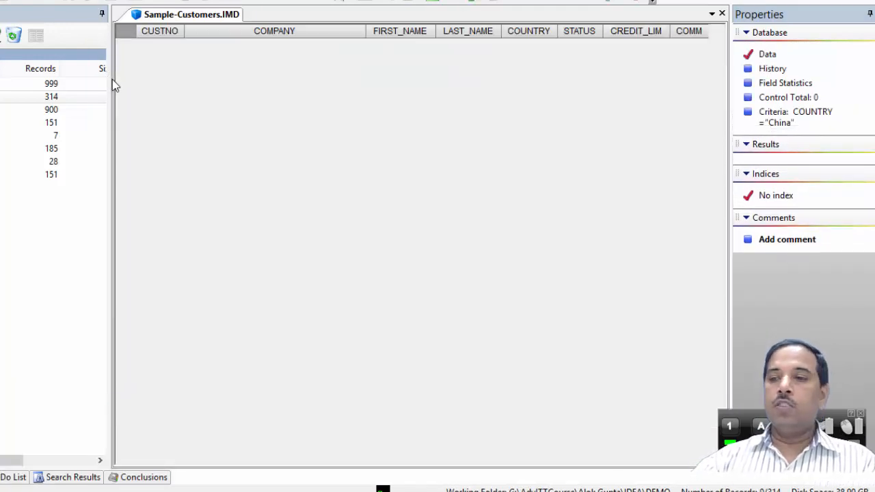
- Change the criteria equation to COUNTRY ="CHINA", validating it before applying the filter
click(776, 121)
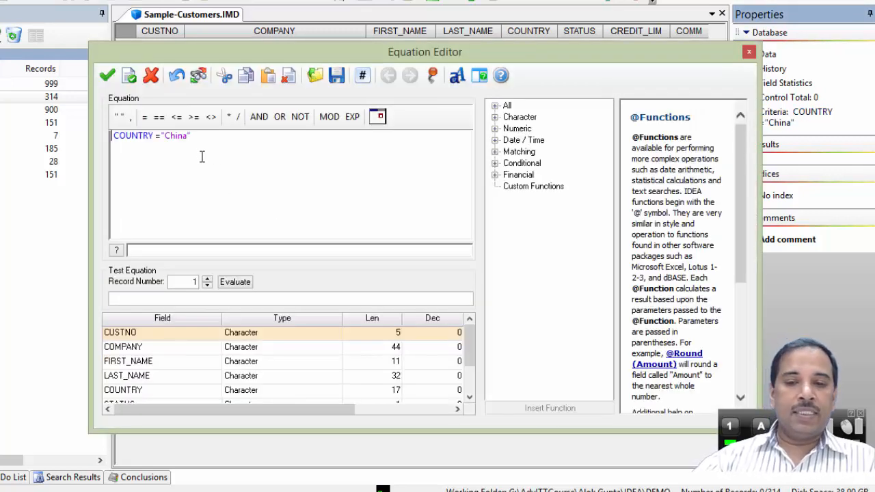
click(190, 137)
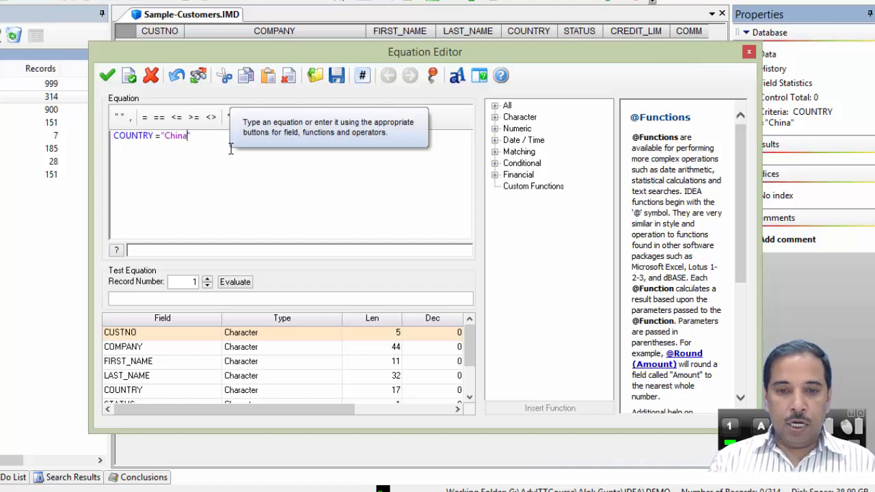
key(BackSpace)
key(BackSpace)
key(BackSpace)
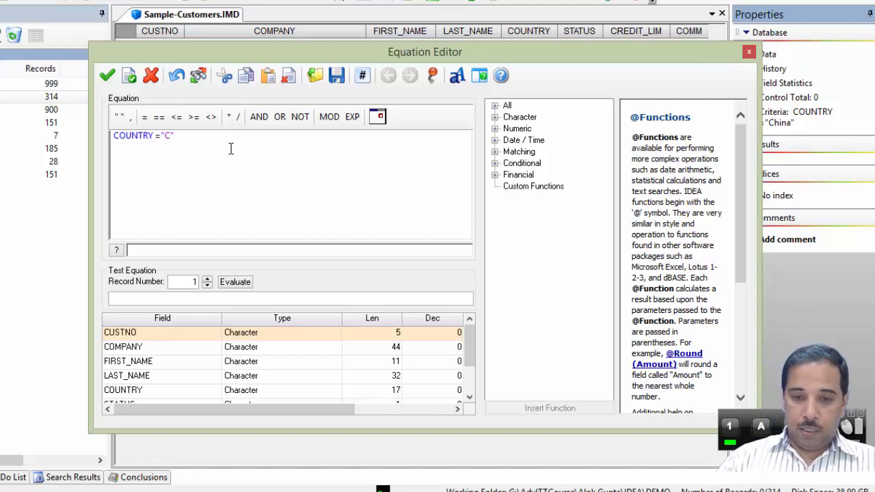
text(na)
key(BackSpace)
key(BackSpace)
key(BackSpace)
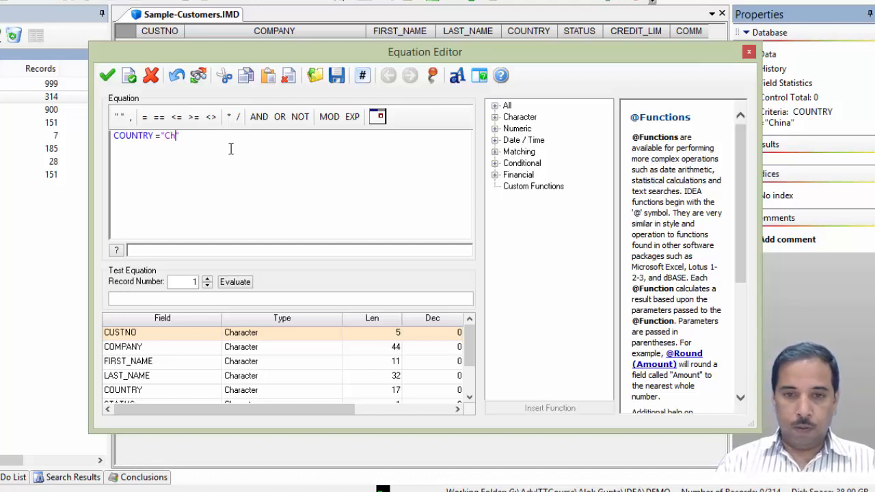
text(HINA)
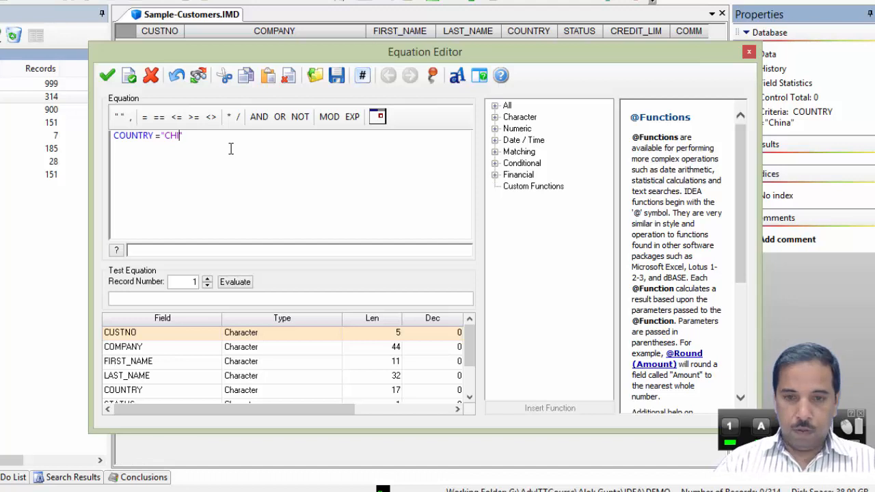
click(129, 75)
click(401, 275)
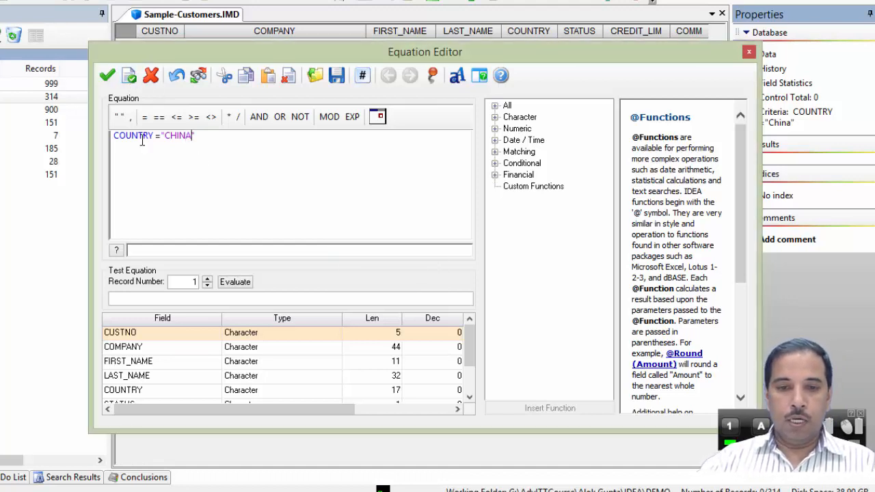
click(108, 75)
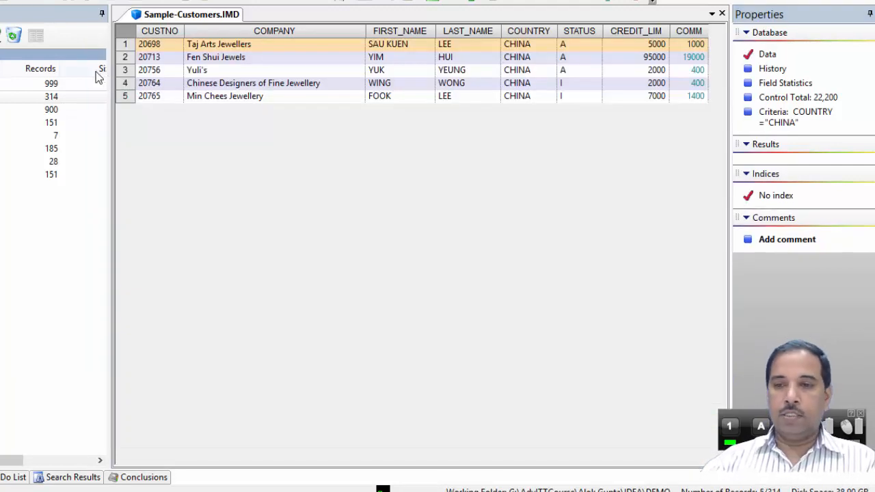
- Delete the criteria equation entirely and apply it to remove the record filter
click(784, 120)
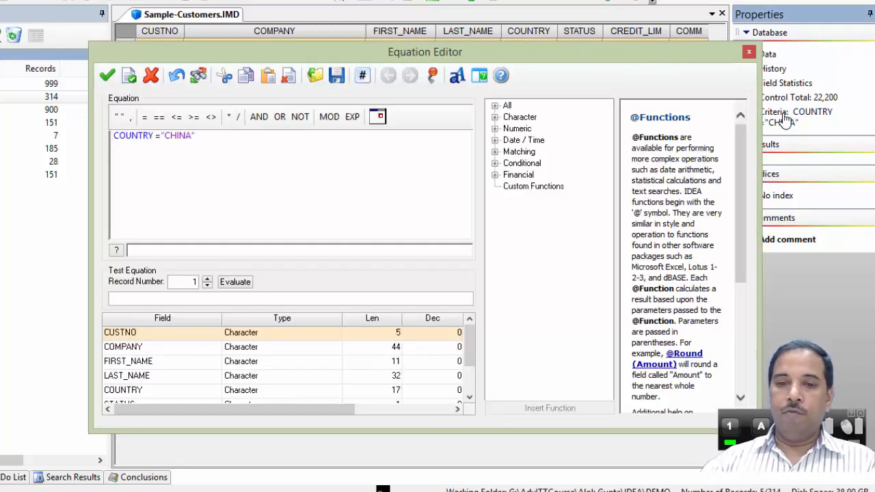
drag(219, 135, 96, 135)
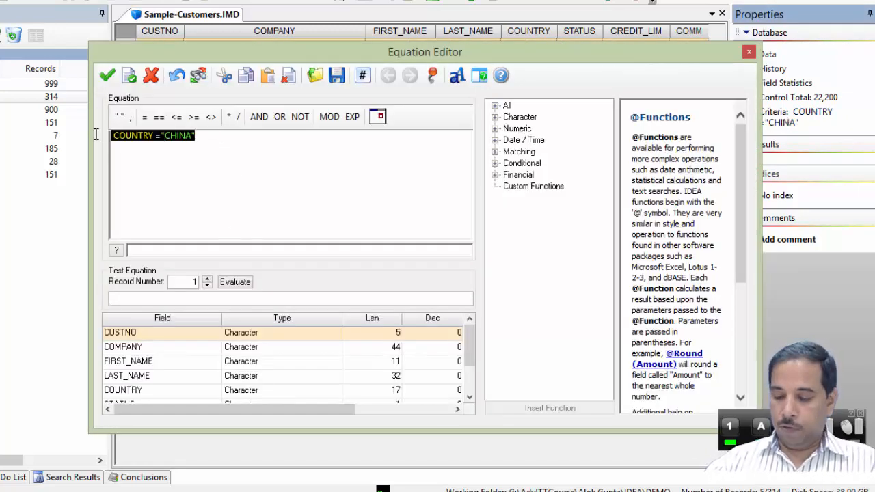
key(Delete)
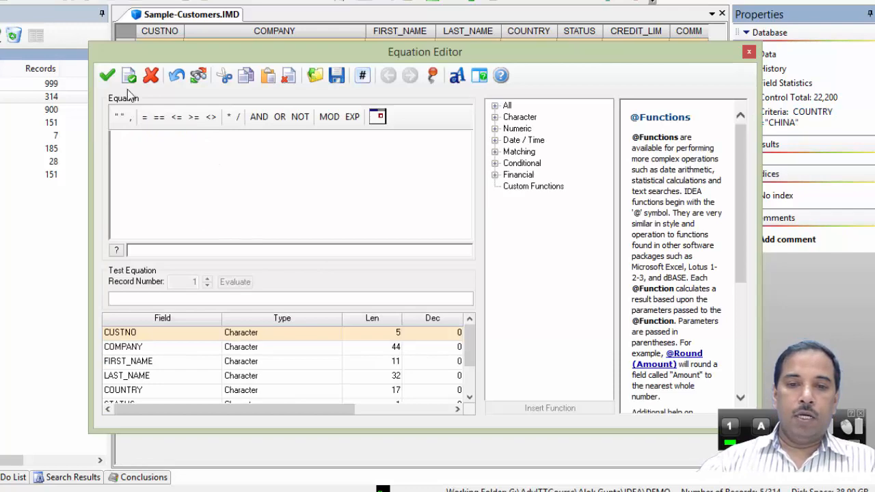
click(130, 76)
click(396, 274)
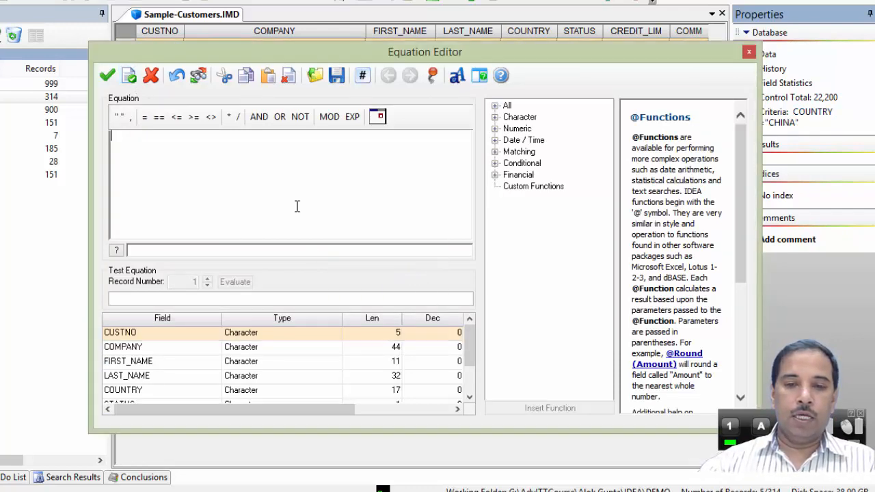
click(107, 76)
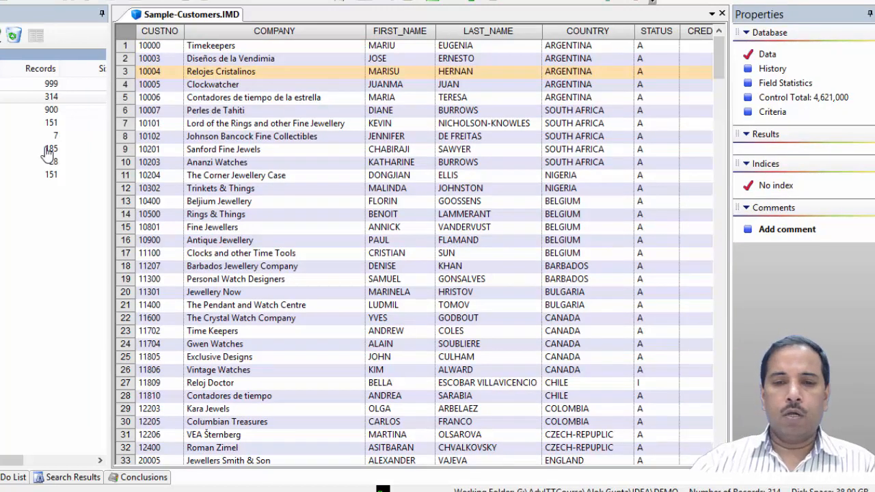
- Change the CUSTNO field's type to Numeric in Field Manipulation, confirming the change
click(148, 85)
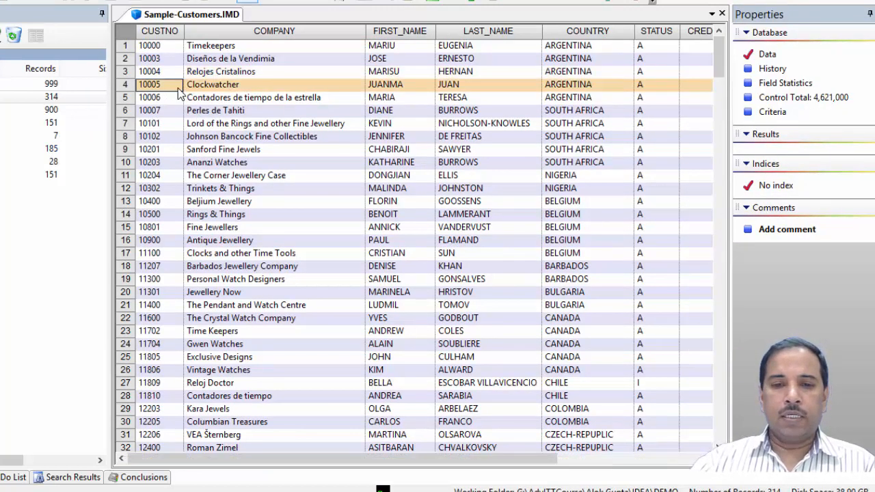
right_click(178, 90)
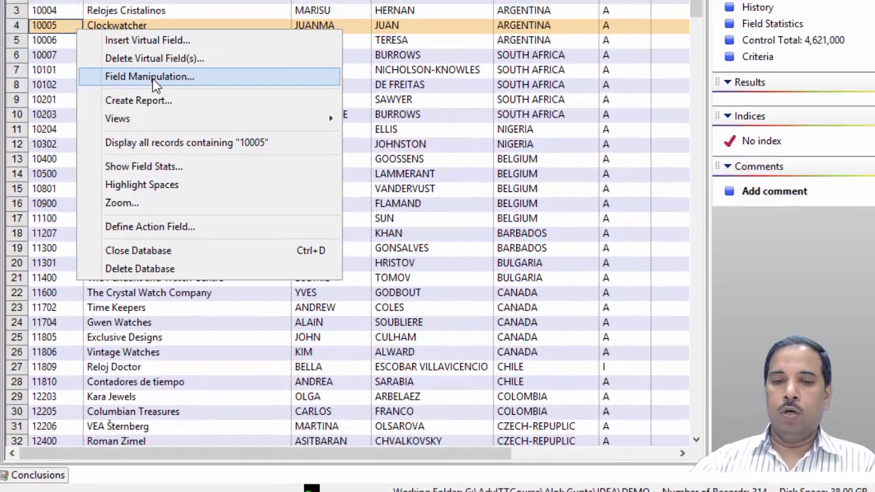
click(108, 53)
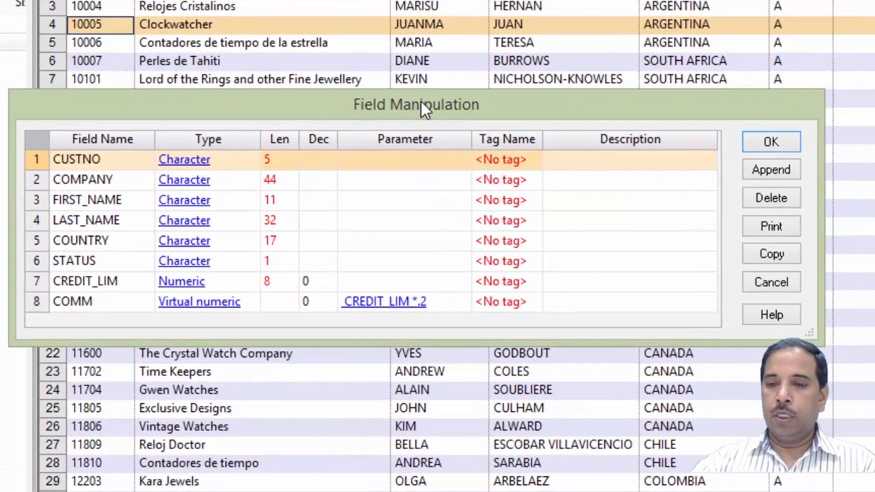
drag(377, 131, 376, 117)
drag(422, 80, 441, 24)
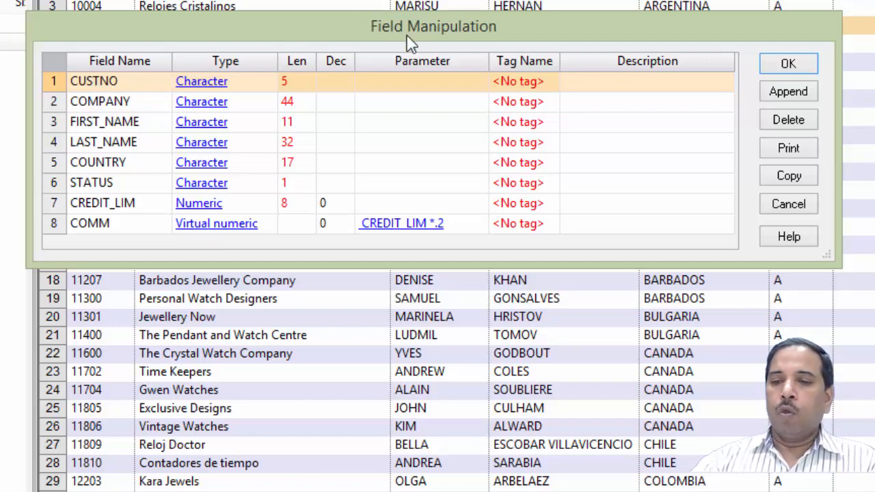
drag(443, 26, 586, 0)
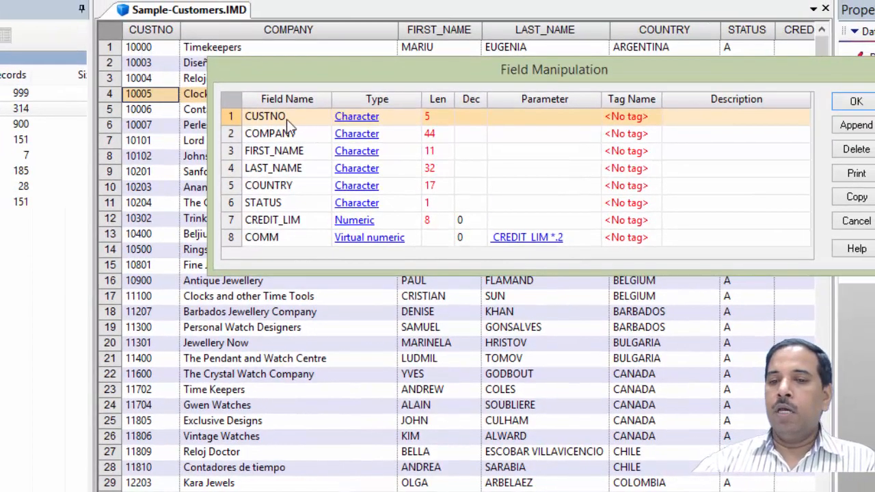
right_click(370, 120)
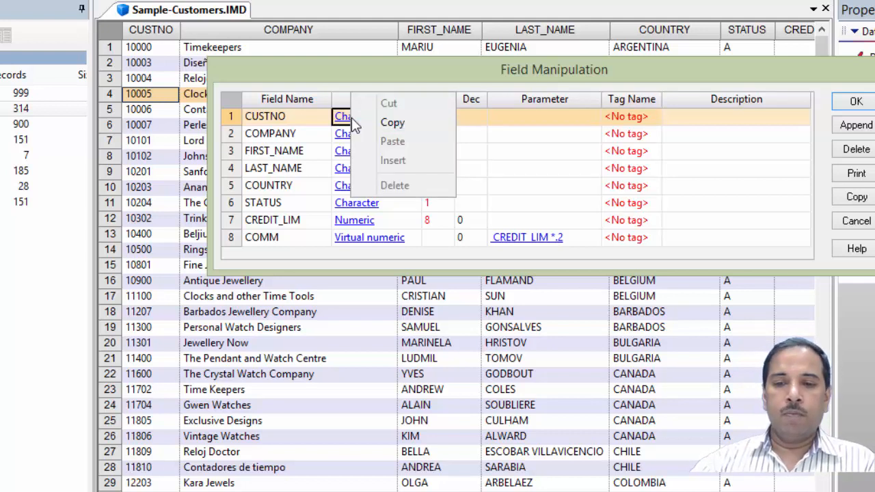
click(303, 132)
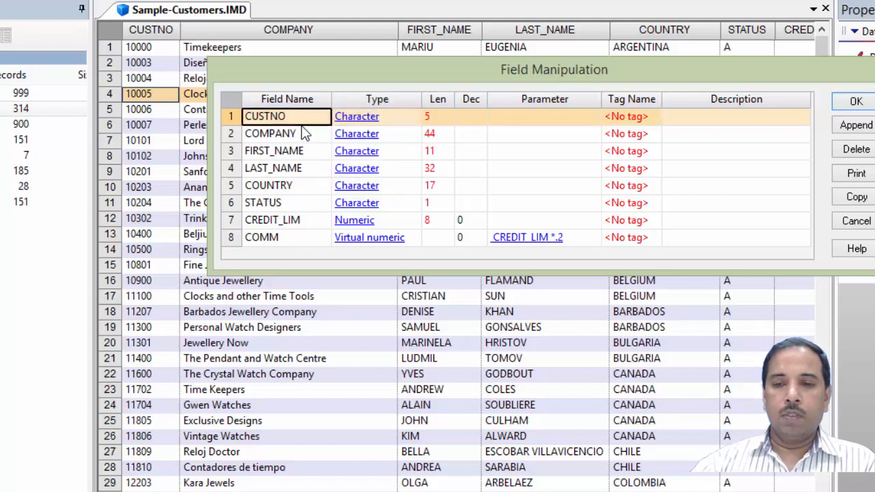
click(363, 120)
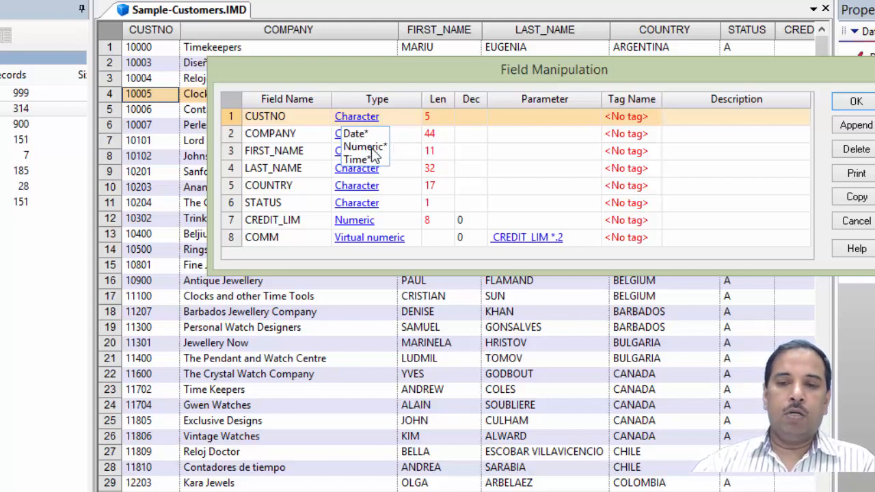
click(374, 147)
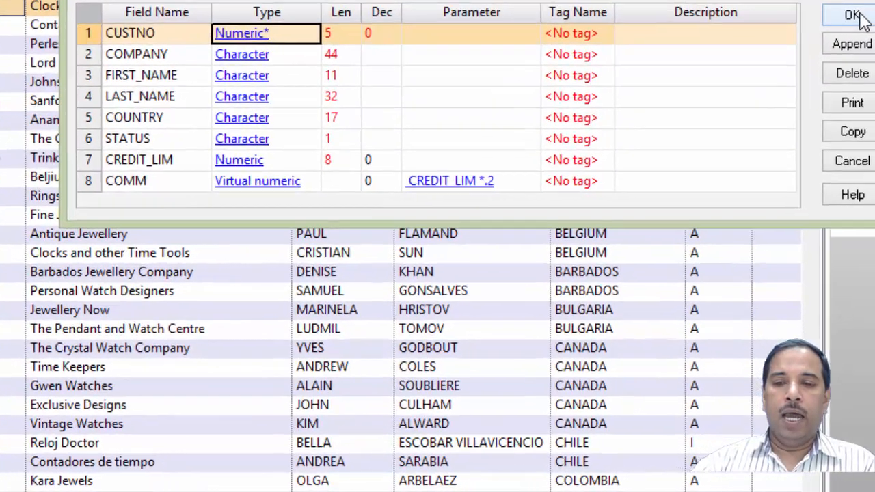
click(860, 103)
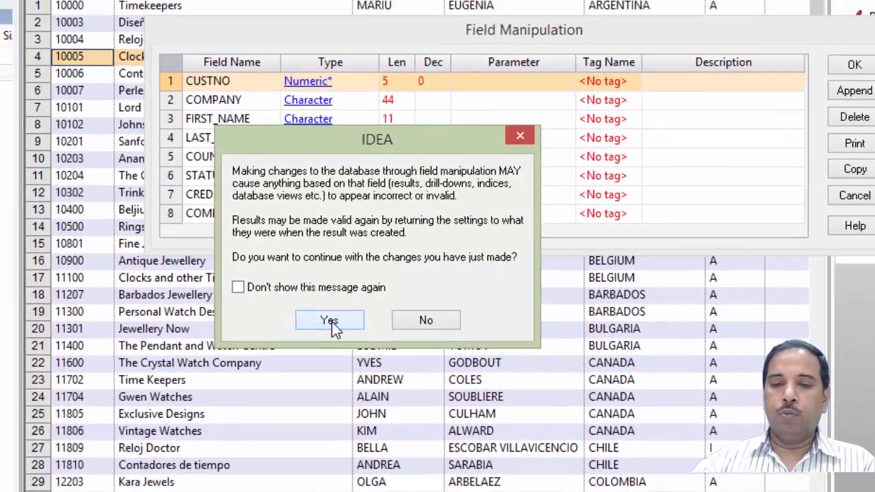
click(237, 291)
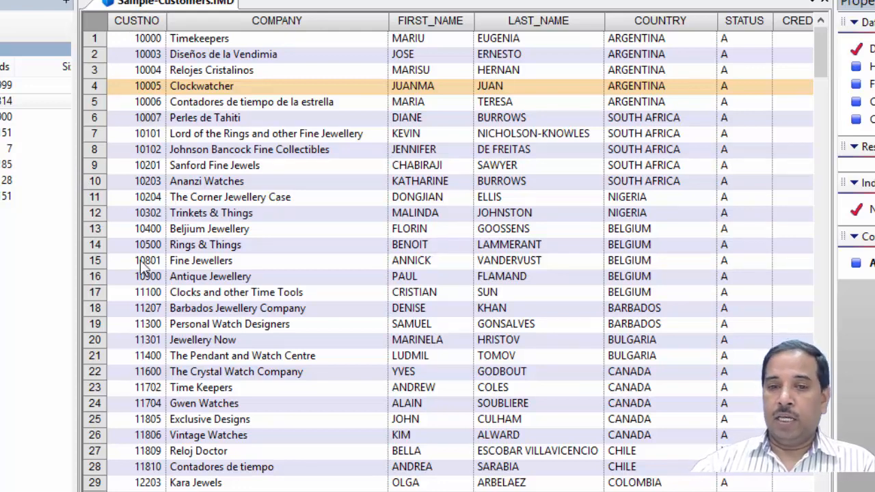
- Set the CUSTNO field's type to Character in Field Manipulation, confirming the change
right_click(146, 83)
click(213, 135)
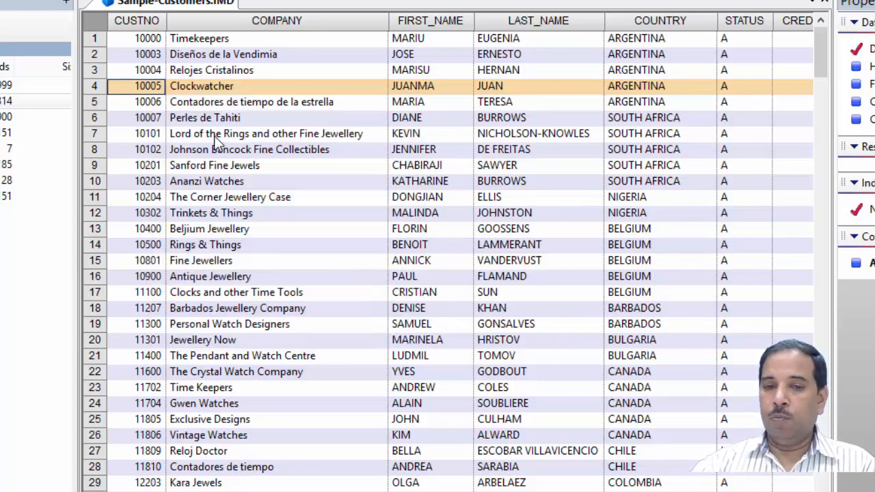
click(350, 111)
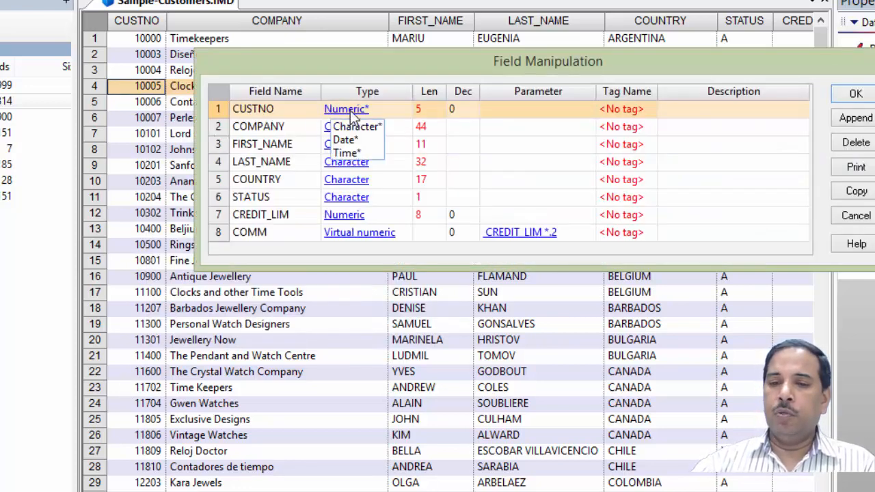
click(353, 127)
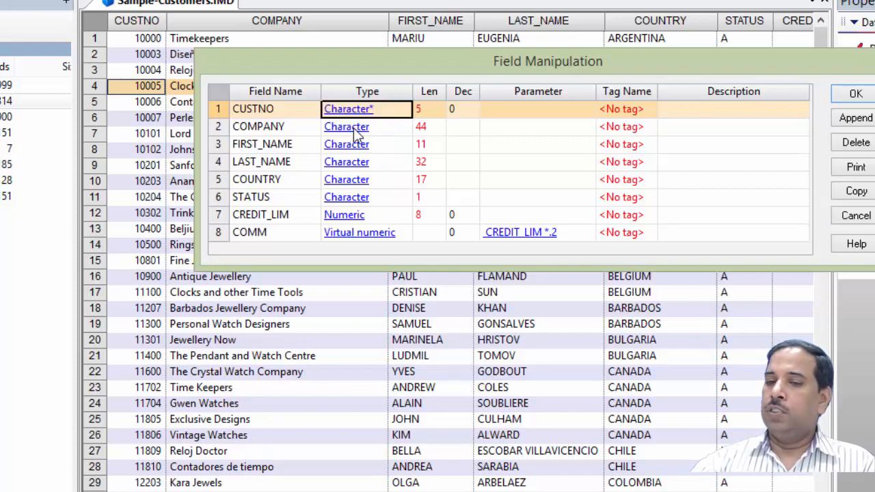
click(855, 96)
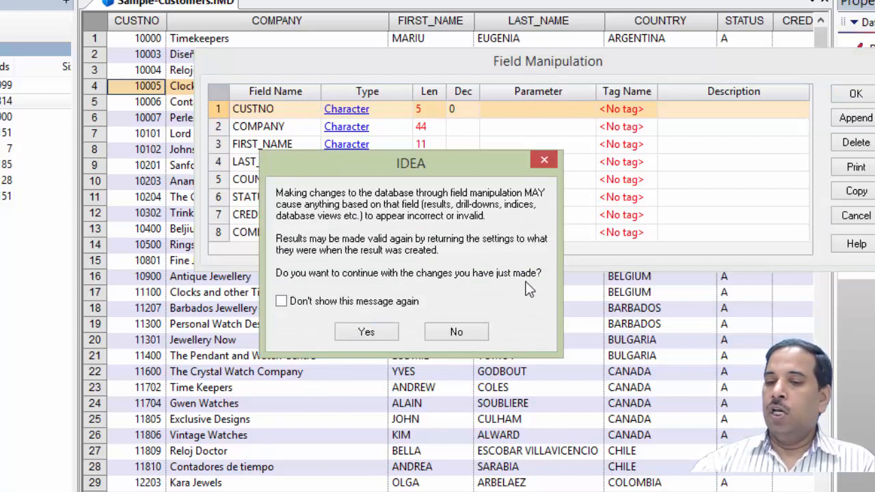
click(366, 332)
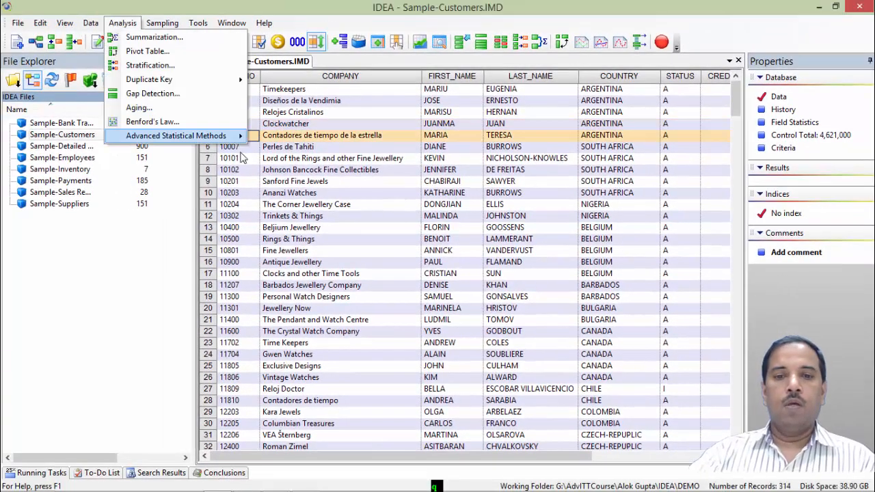
click(157, 226)
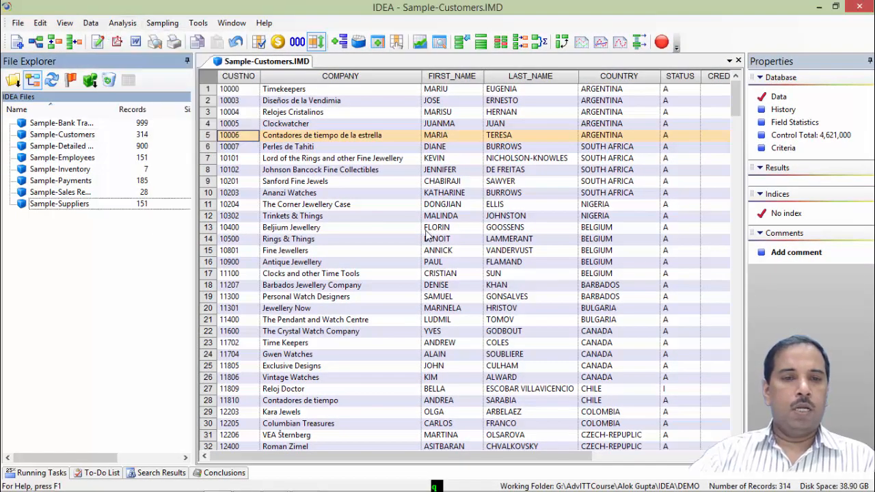
click(18, 24)
mouse_move(37, 27)
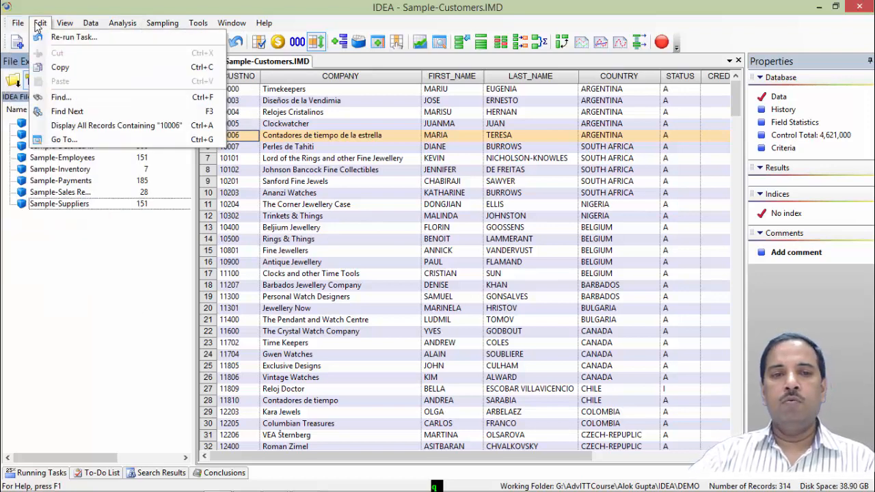
mouse_move(66, 27)
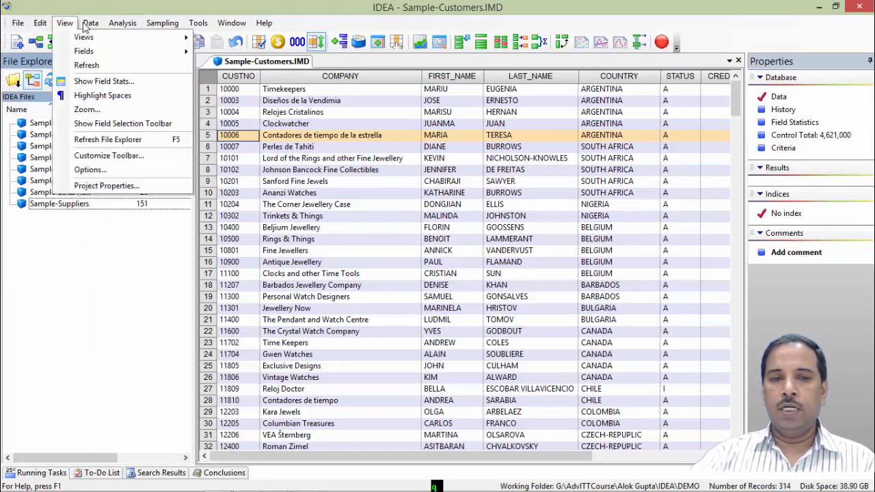
mouse_move(109, 26)
mouse_move(152, 28)
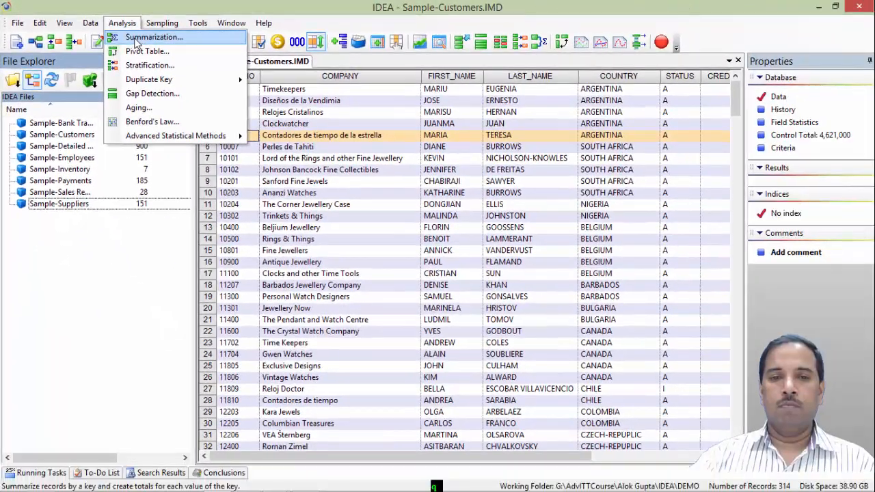
- Start a Summarization of the customers by COUNTRY, totalling the CREDIT_LIM and COMM fields
click(270, 76)
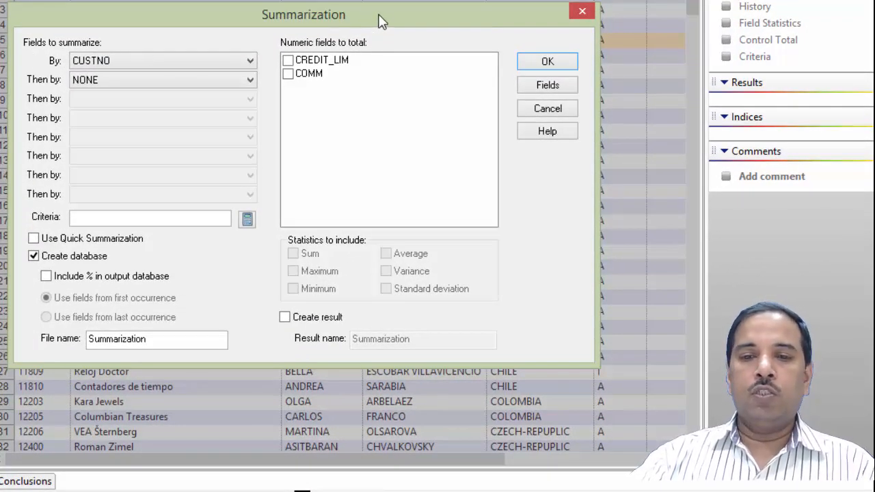
drag(381, 21, 412, 5)
click(283, 49)
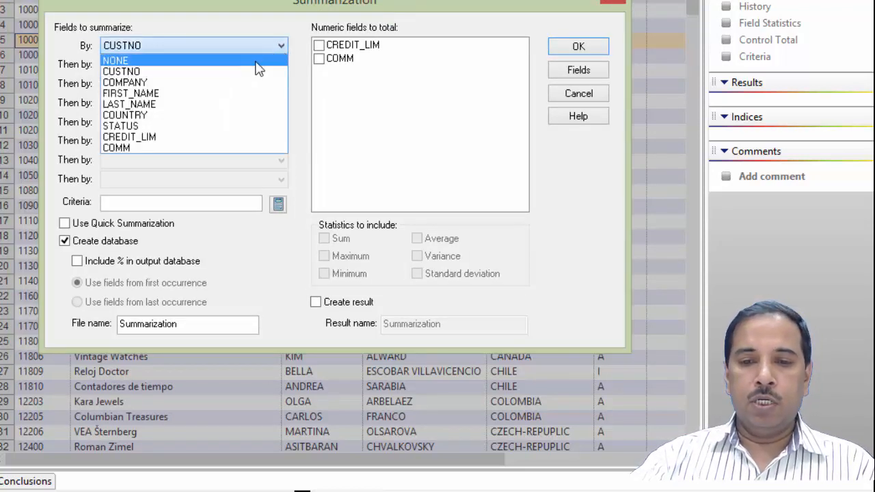
click(164, 114)
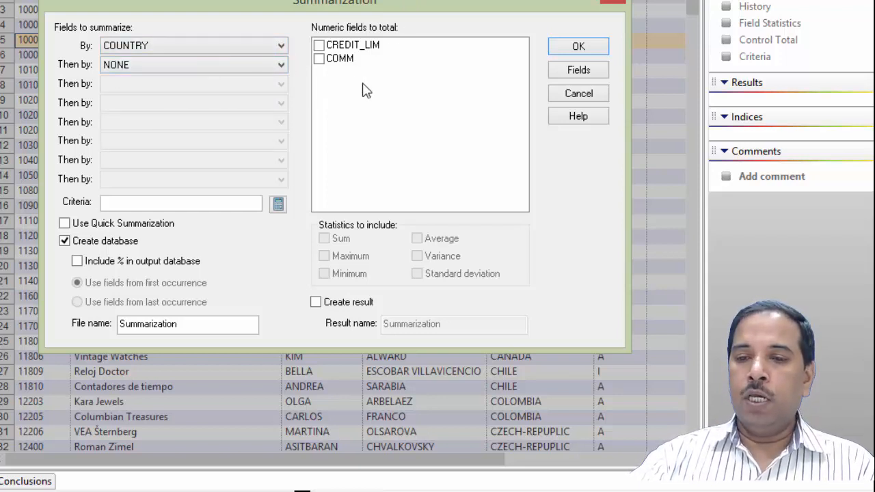
click(321, 45)
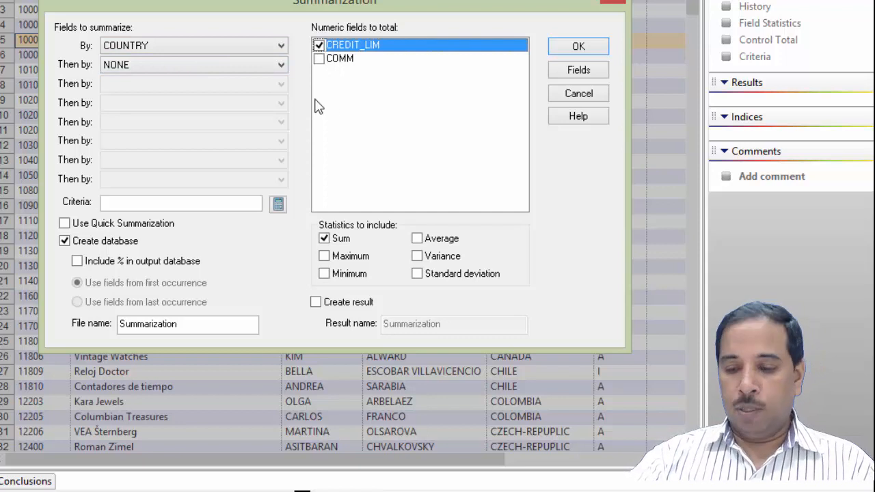
click(320, 60)
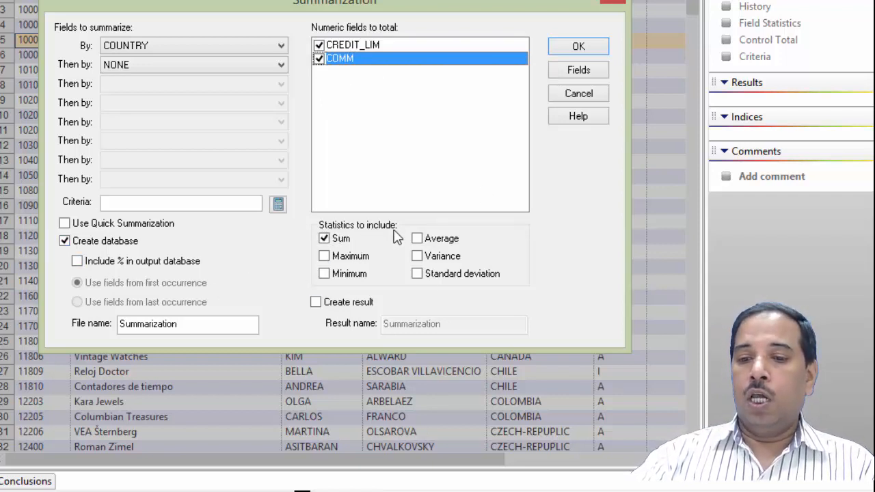
- Include all six statistics, keep every field in the output, and run the summarization
click(323, 256)
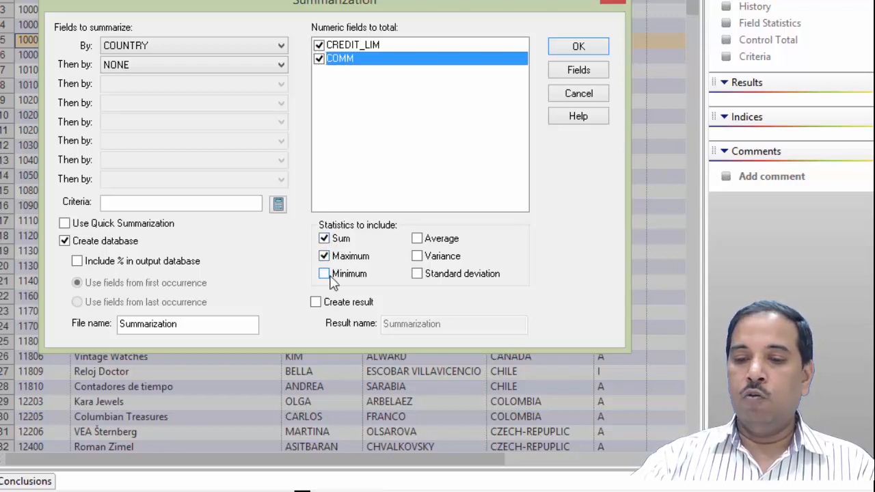
click(416, 238)
click(417, 273)
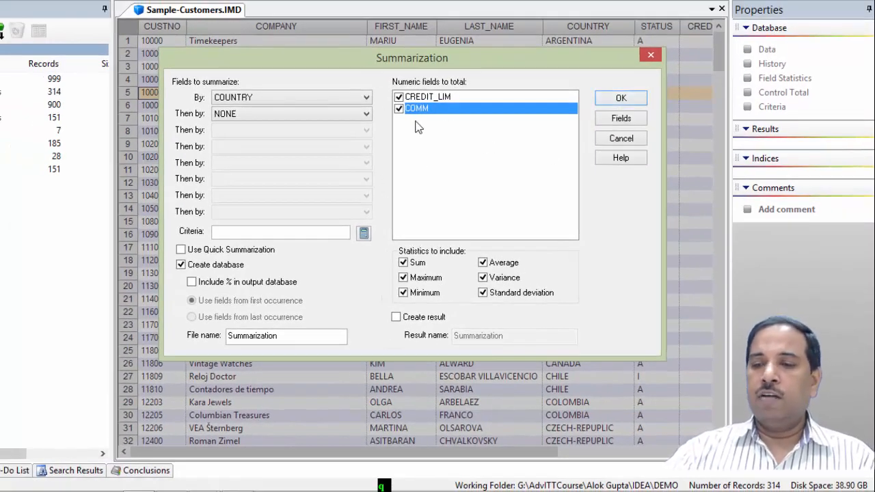
click(621, 118)
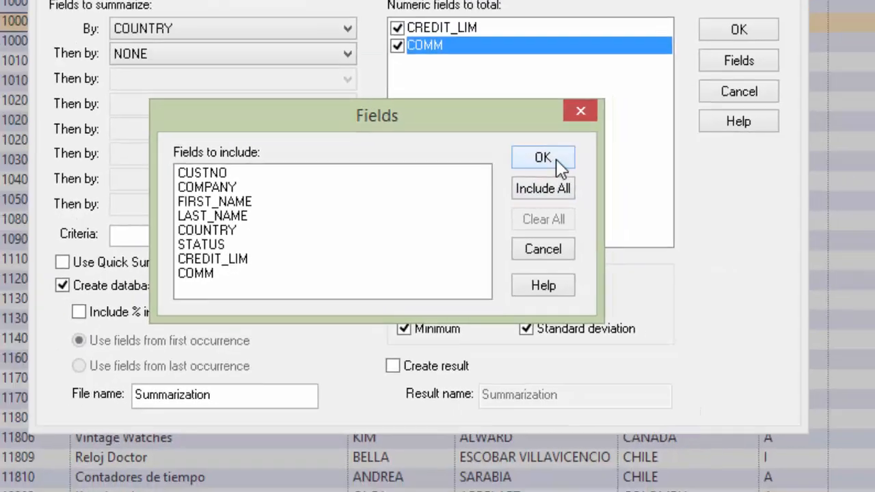
click(625, 137)
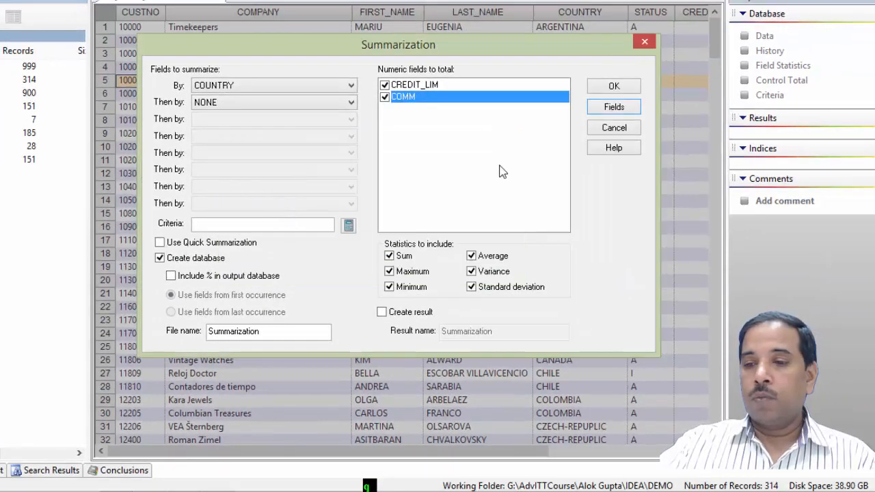
click(619, 86)
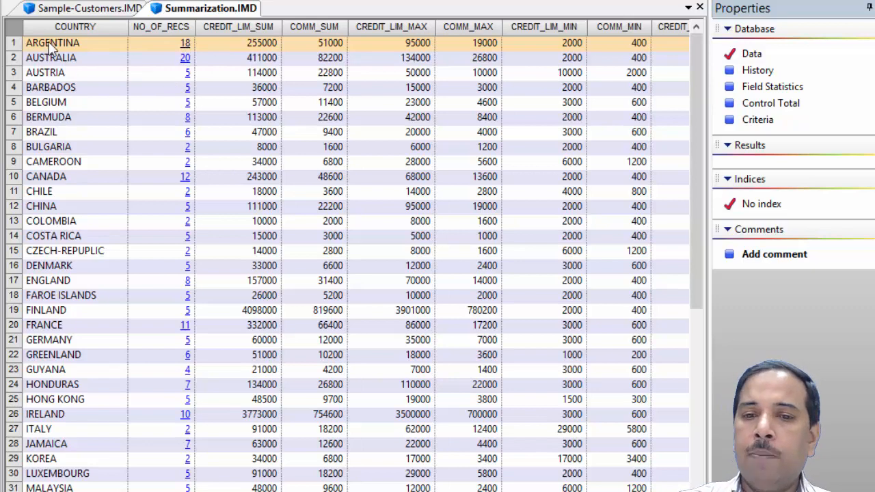
- Drill into Argentina's record count to preview its underlying customer records, then close the preview
click(185, 45)
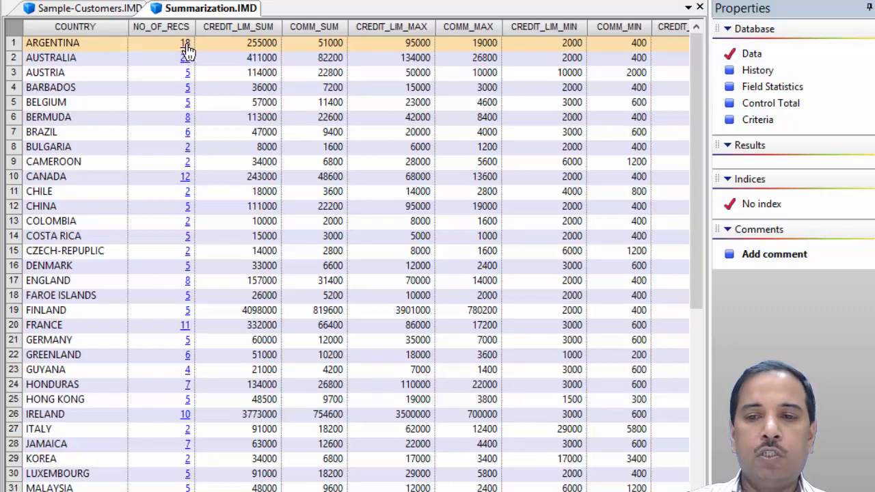
drag(516, 381, 636, 445)
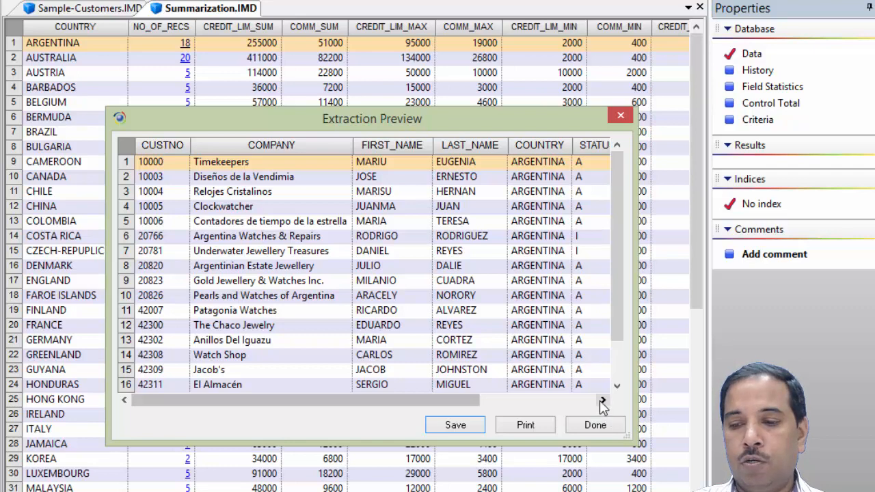
drag(630, 438, 649, 482)
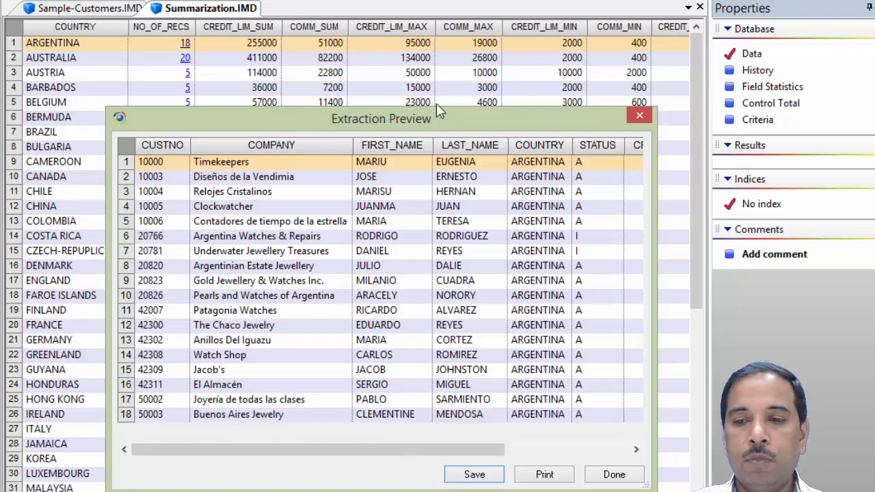
drag(429, 110, 430, 68)
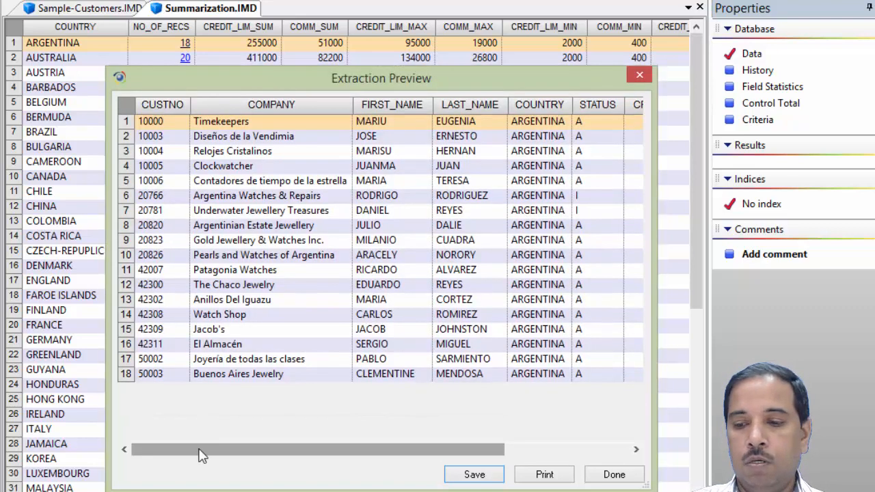
click(613, 475)
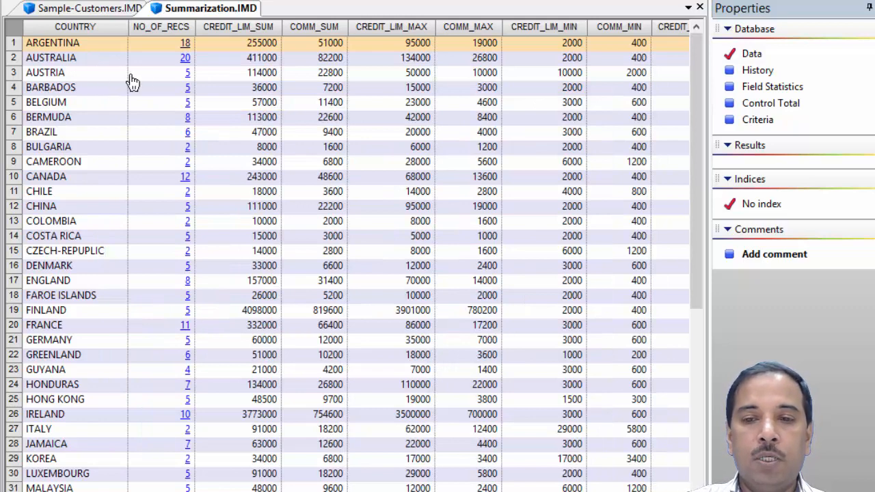
- Drill into Austria's record count to preview its customer records, then close the preview
click(187, 74)
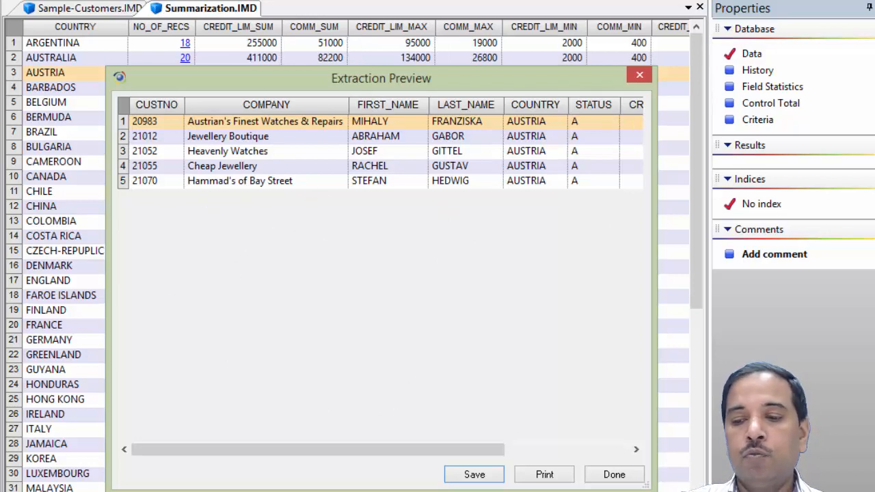
click(613, 475)
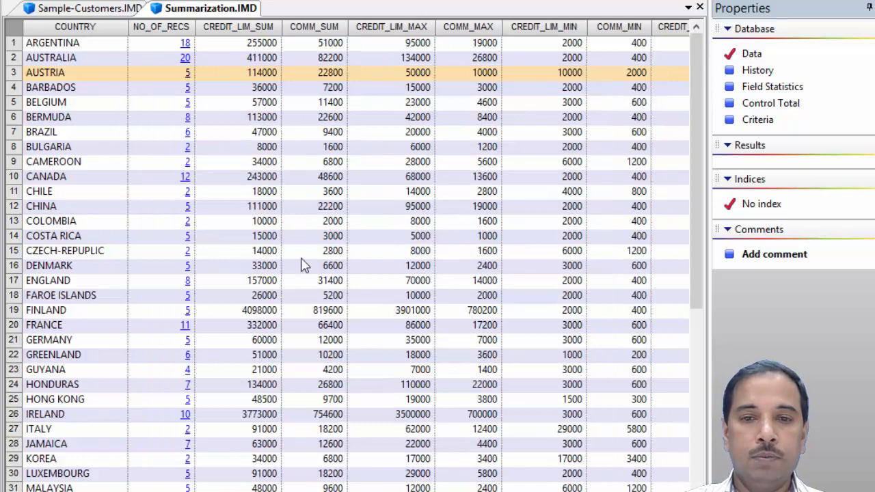
click(246, 132)
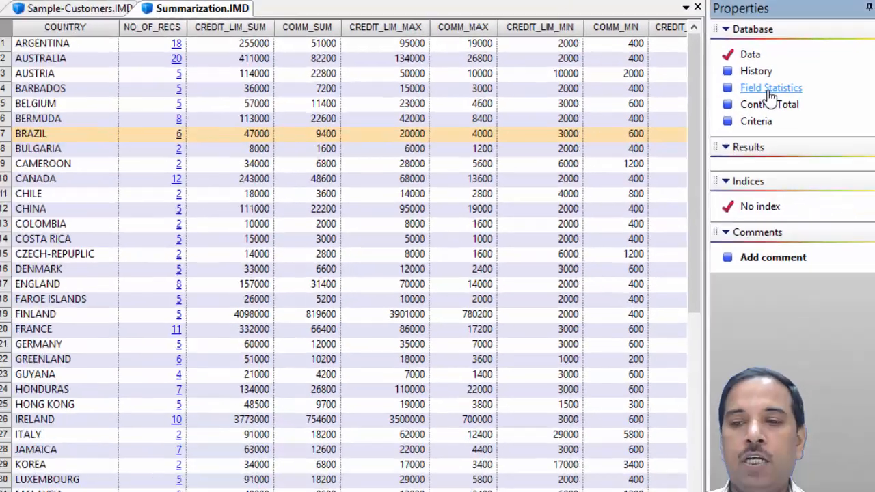
- Open the summary's Field Statistics and hide the standard deviation, variance, average and COMM_MIN fields
click(677, 171)
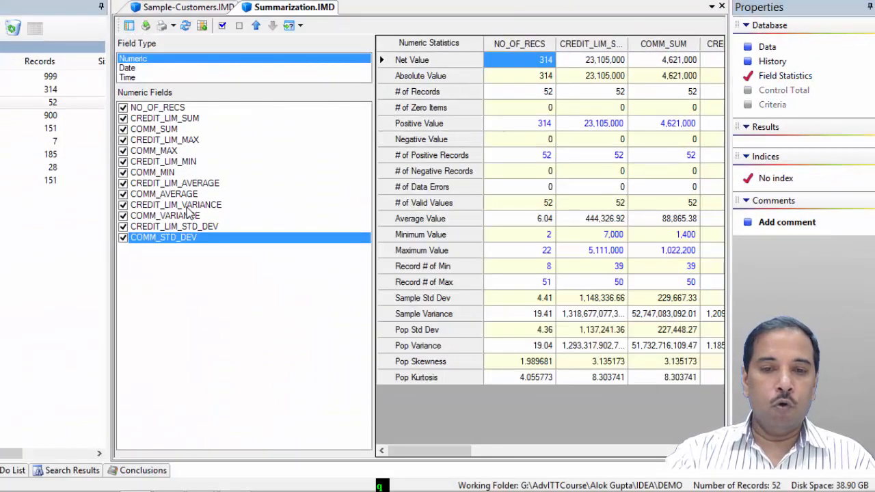
click(123, 226)
click(123, 216)
click(123, 215)
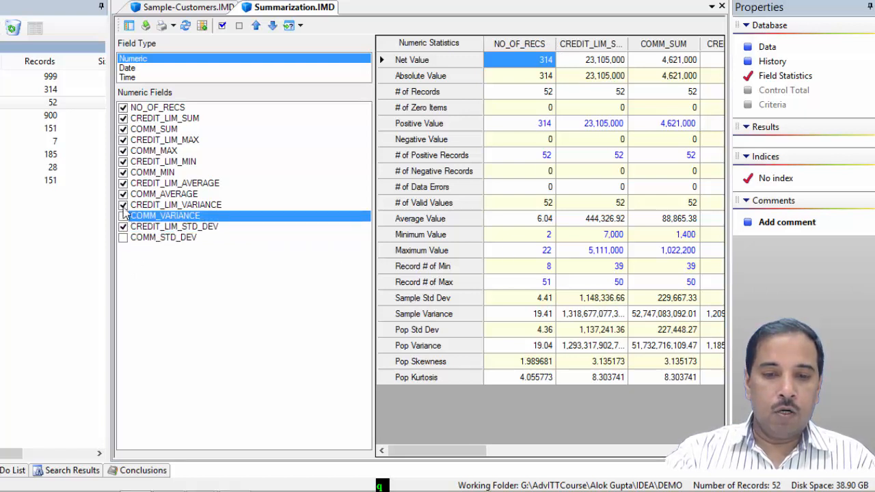
click(123, 204)
click(124, 195)
click(124, 195)
click(123, 183)
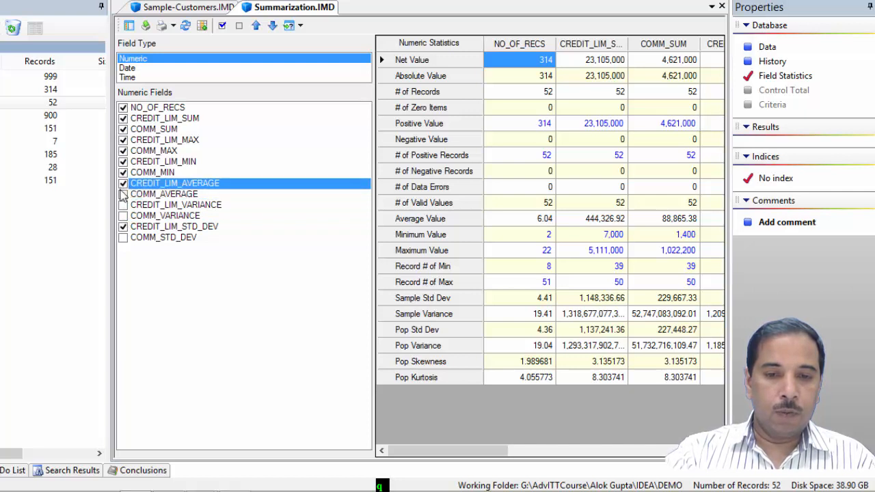
click(123, 184)
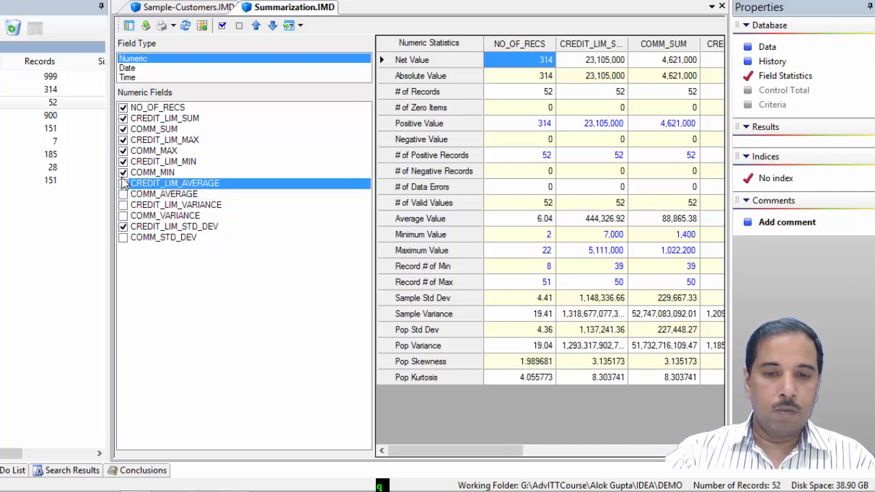
click(124, 175)
click(123, 172)
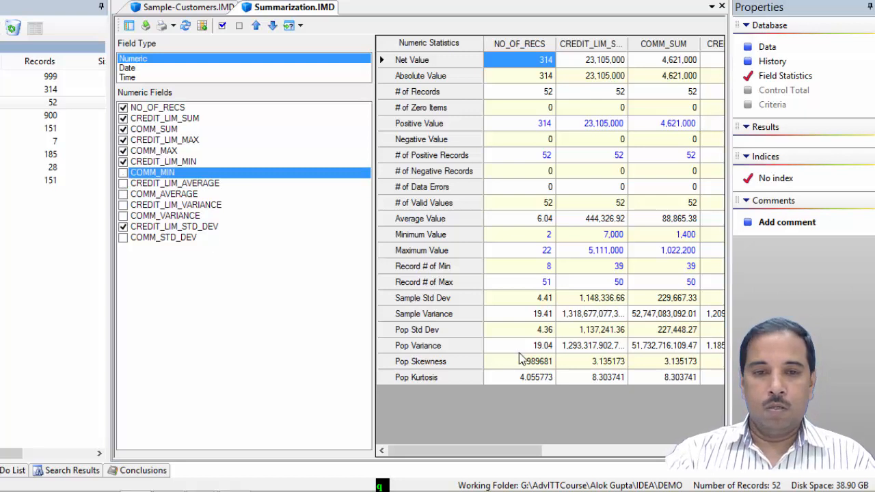
- Toggle the COMM_SUM, MAX and CREDIT_LIM_MIN fields in the statistics to compare them, leaving COMM_SUM shown
click(124, 130)
click(123, 130)
click(124, 141)
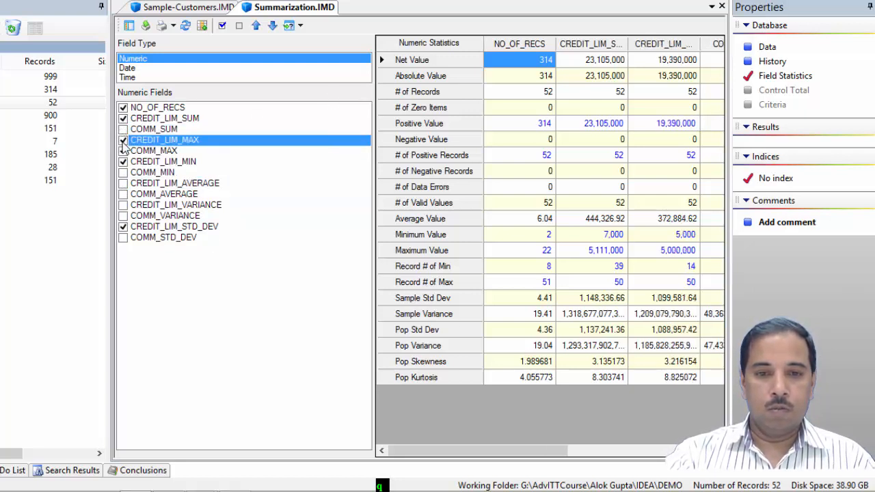
click(123, 141)
click(124, 151)
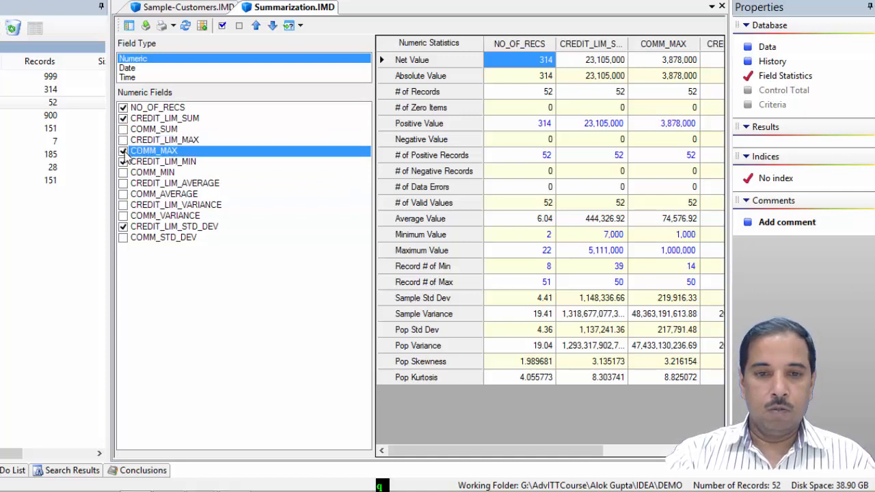
click(123, 151)
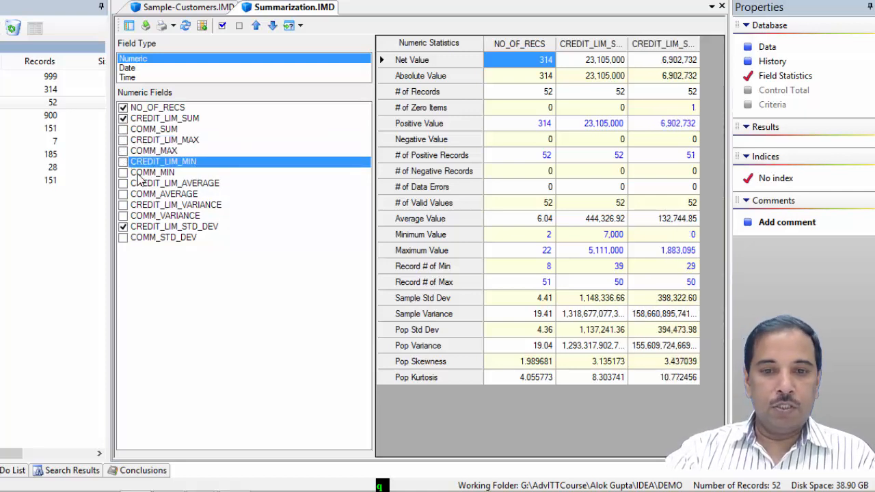
click(123, 130)
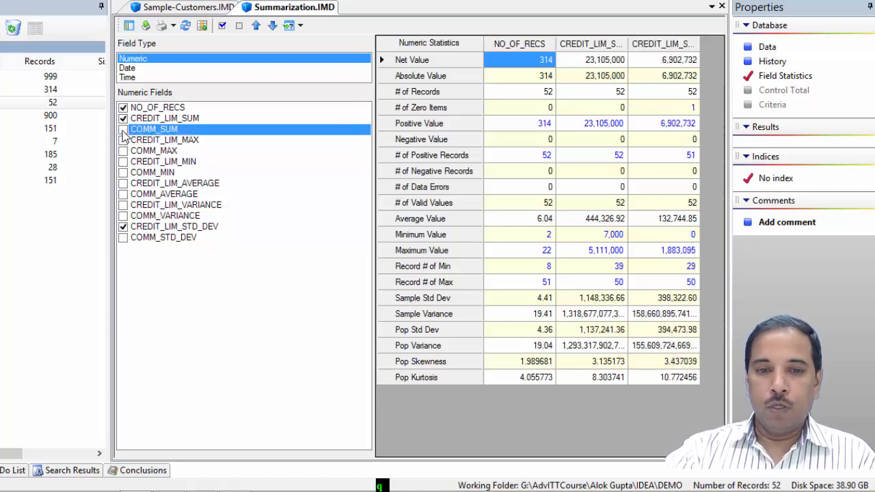
click(123, 129)
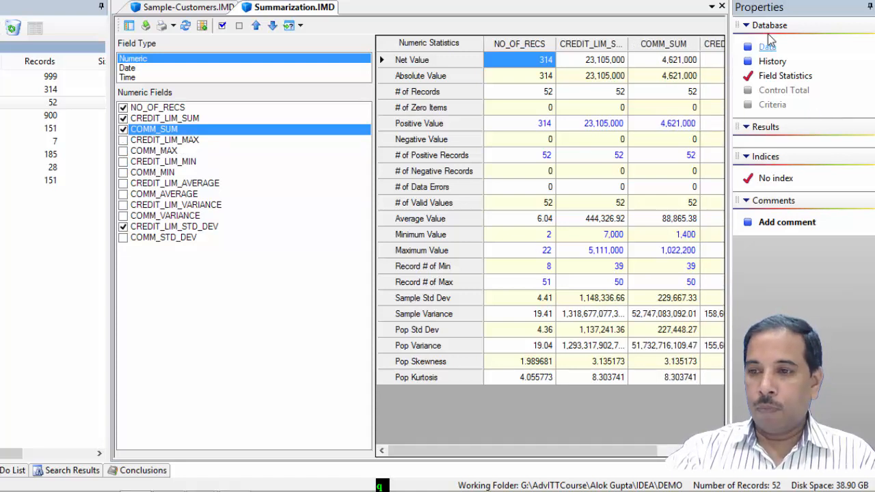
- Collapse the Properties pane to compare CREDIT_LIM_MAX statistics, then restore the pane and return to the summary data
click(868, 7)
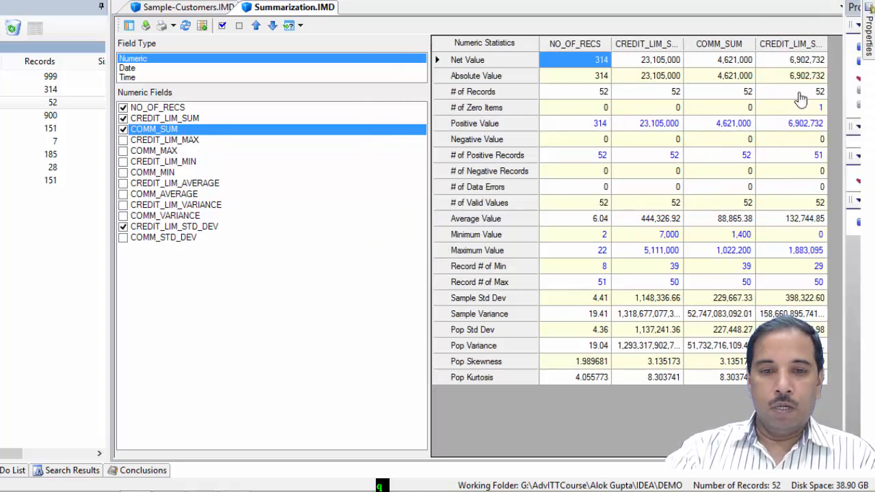
click(123, 140)
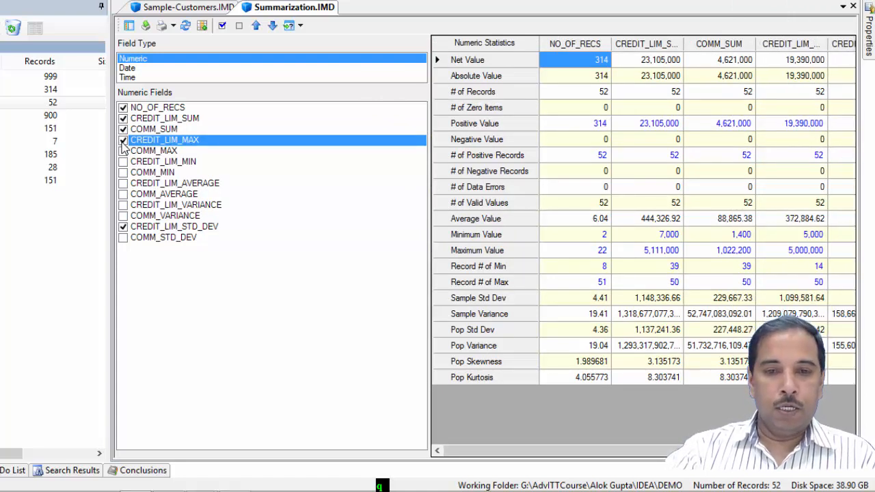
click(123, 141)
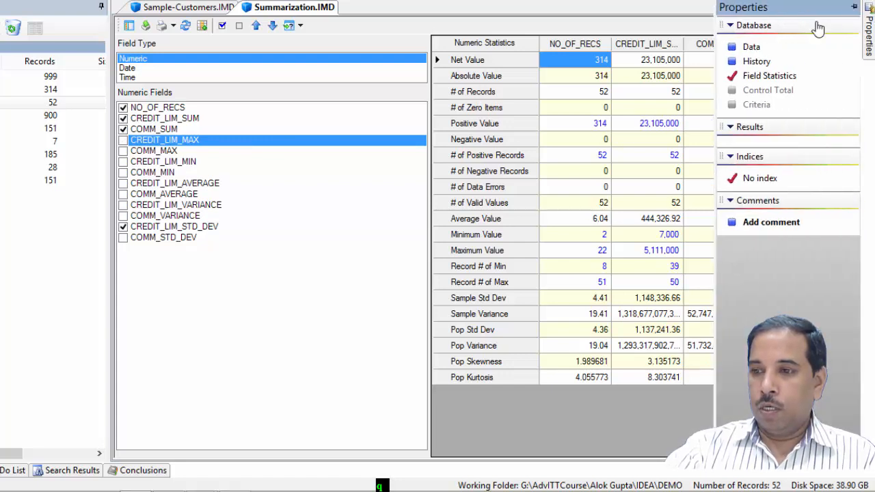
click(854, 6)
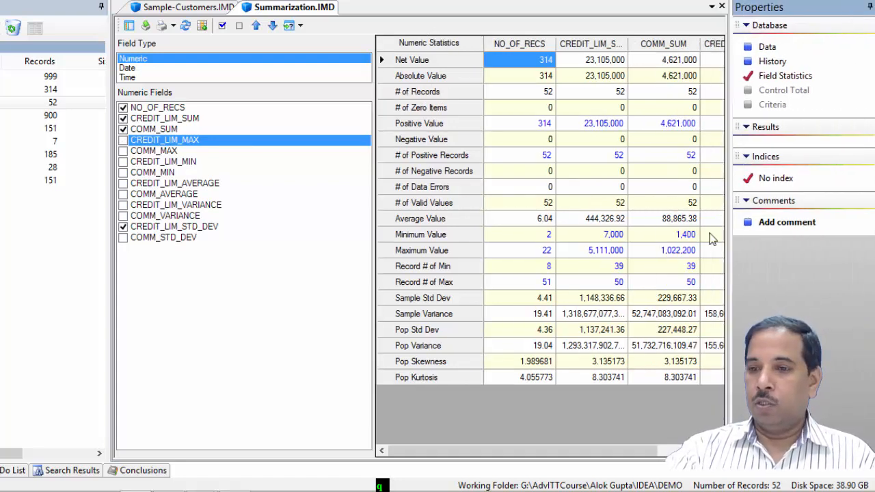
click(768, 51)
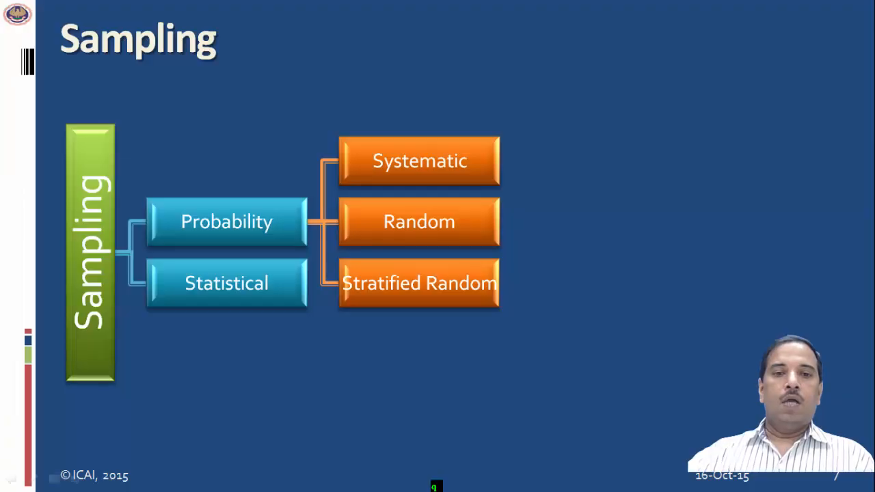
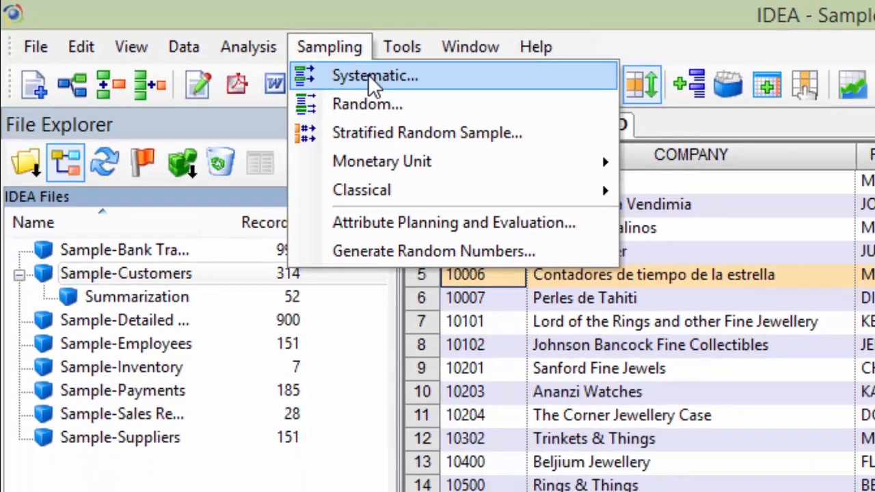
- Open a systematic sample of the customer file and set the starting record number to 20
click(450, 93)
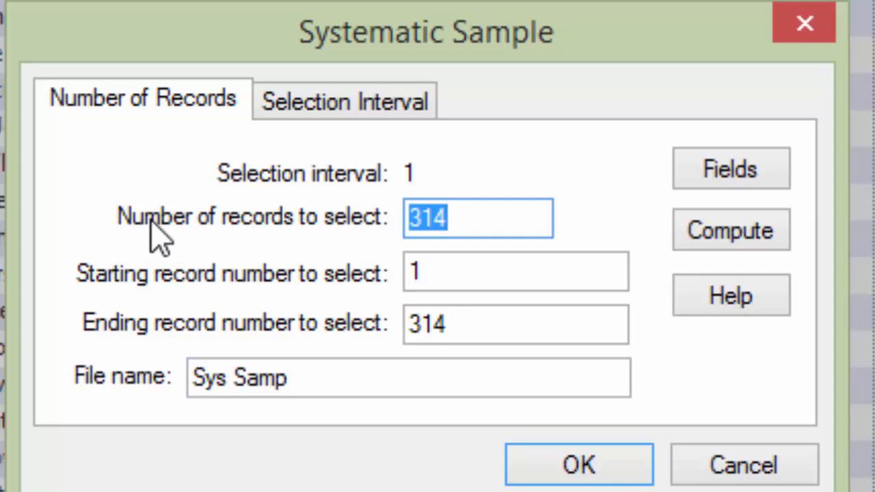
click(480, 220)
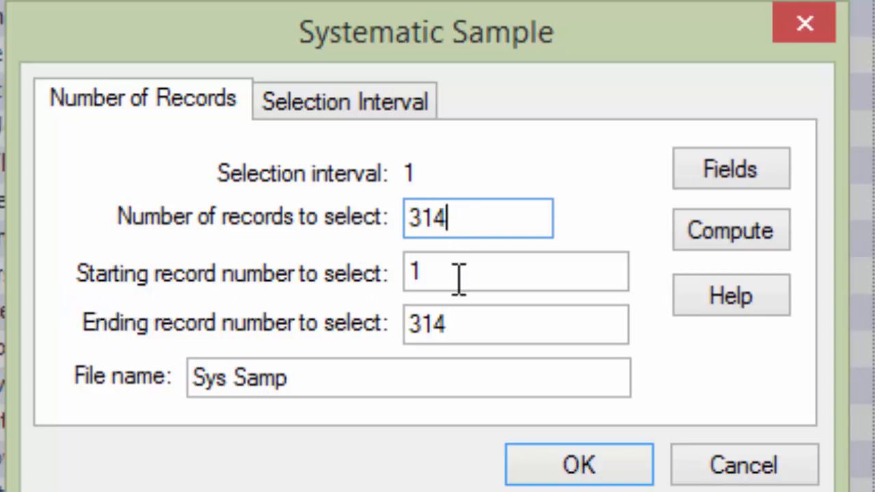
click(482, 261)
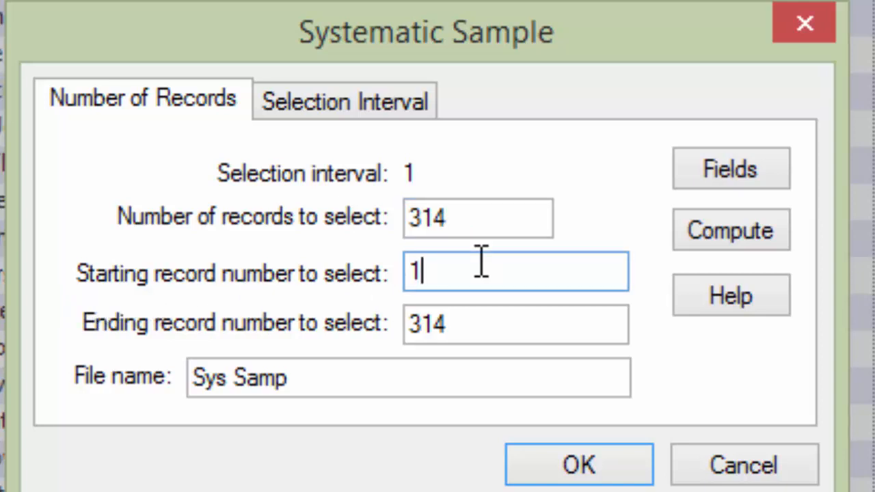
key(BackSpace)
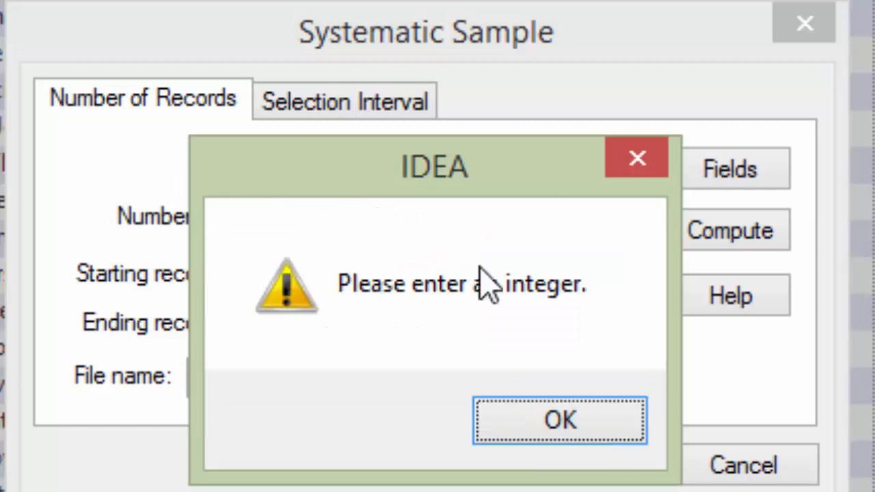
click(576, 430)
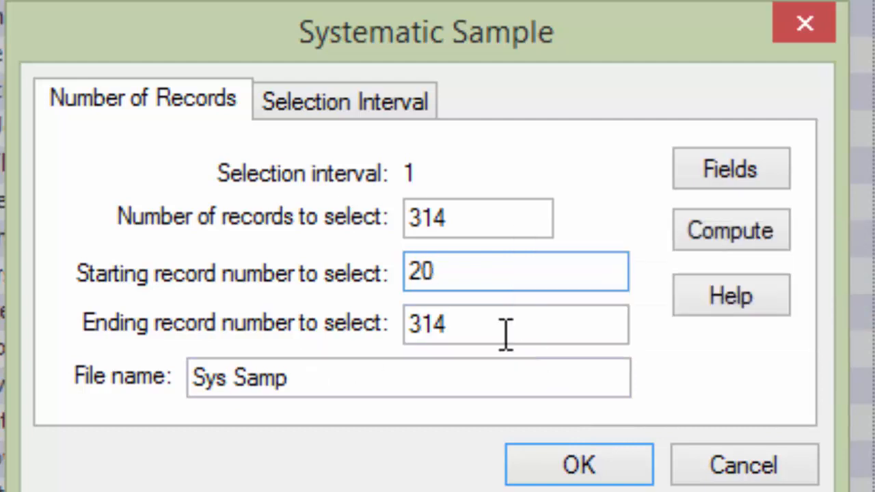
- Set the number of records to select to 15
click(473, 218)
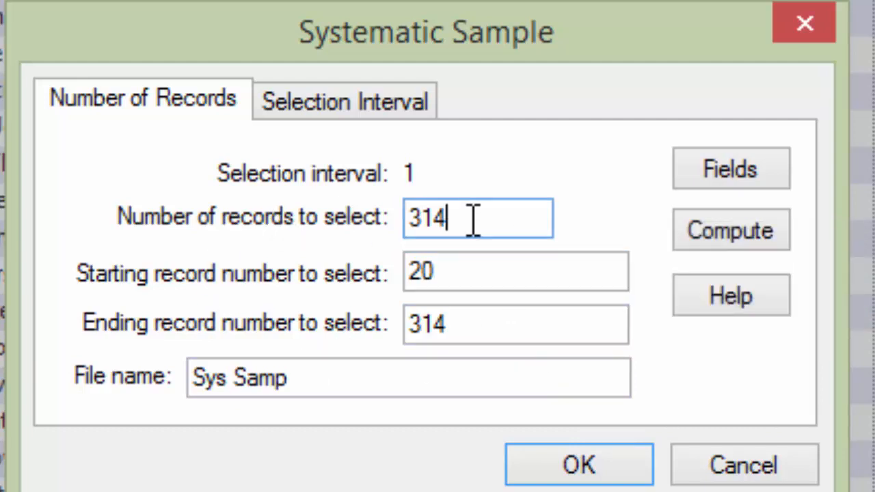
key(BackSpace)
key(BackSpace)
key(BackSpace)
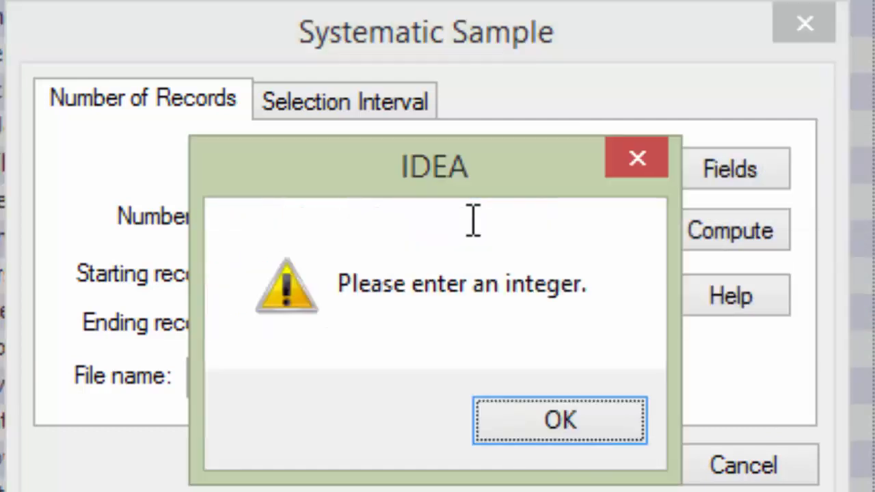
key(Return)
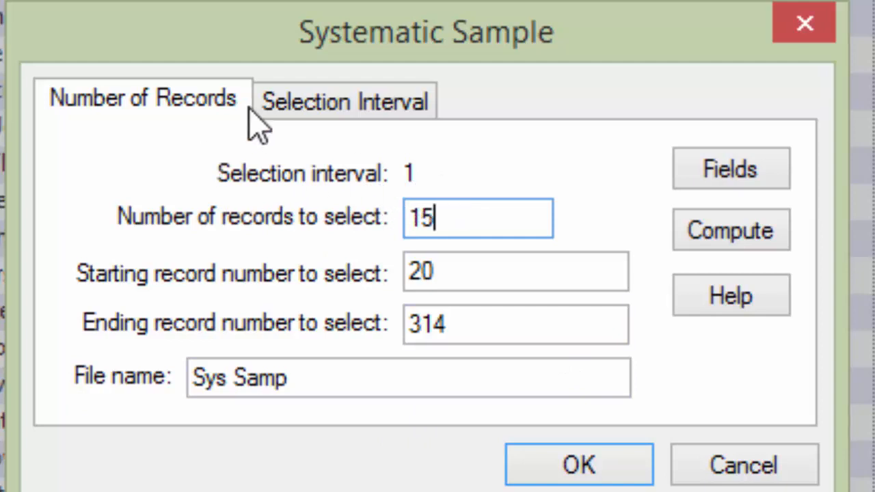
- Set the selection interval to 5
click(352, 118)
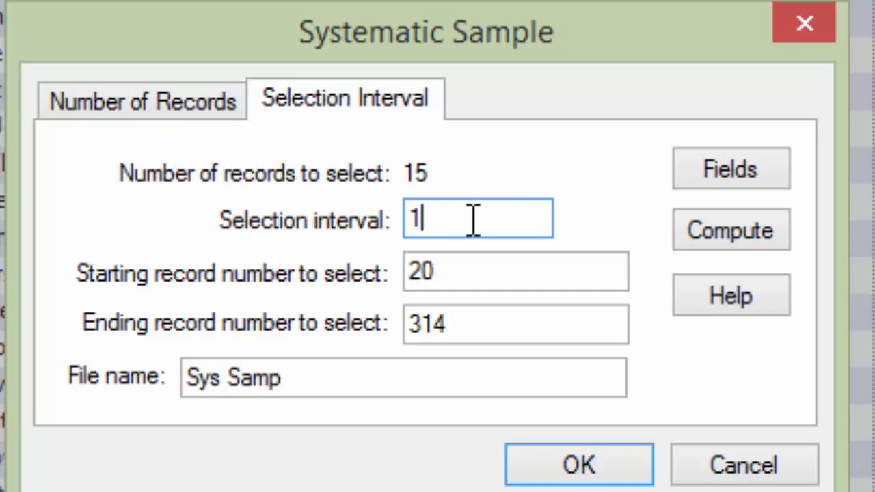
key(BackSpace)
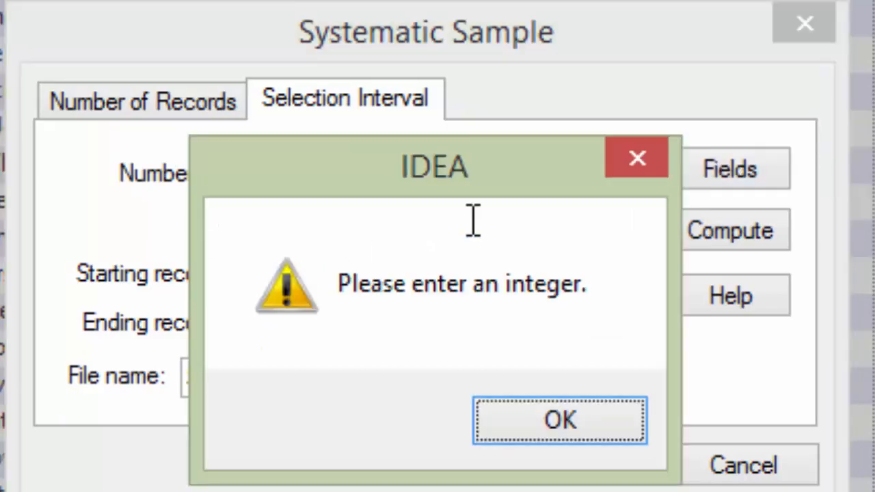
key(Return)
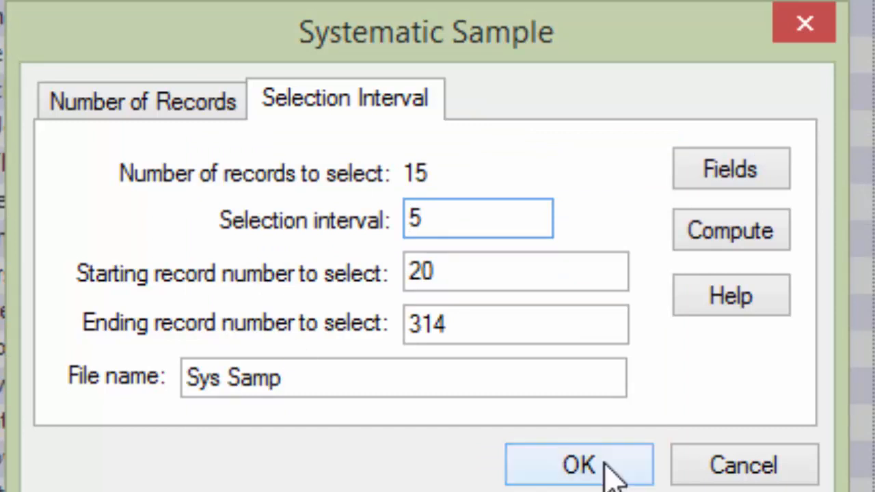
click(146, 108)
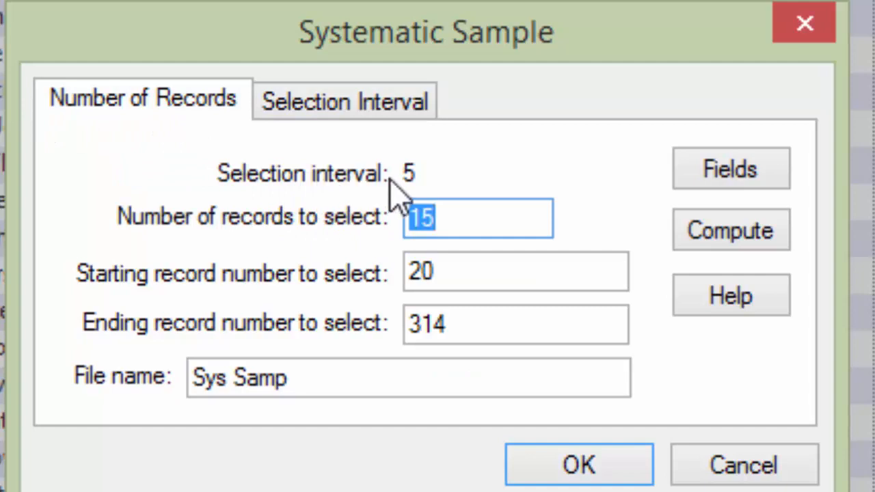
- Compute the selection interval from the record count and the record range
click(338, 111)
click(200, 99)
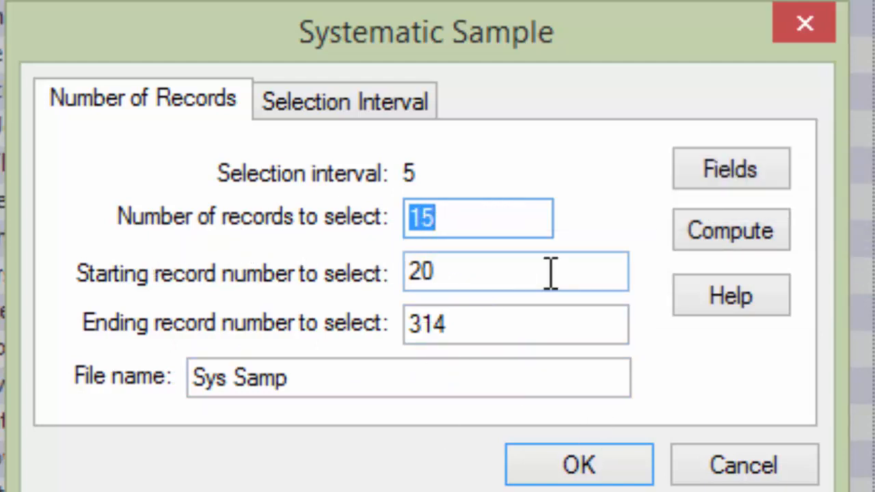
click(685, 240)
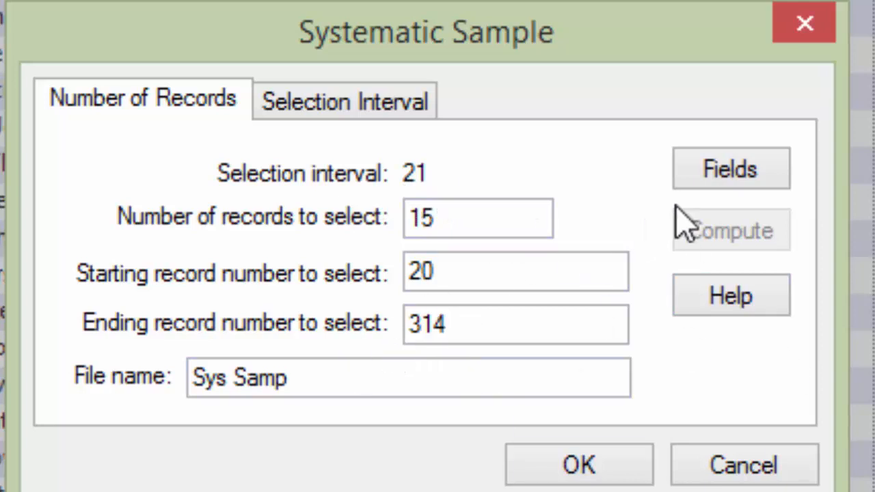
- Include every field except COMM in the sample output and run the systematic sample
click(734, 172)
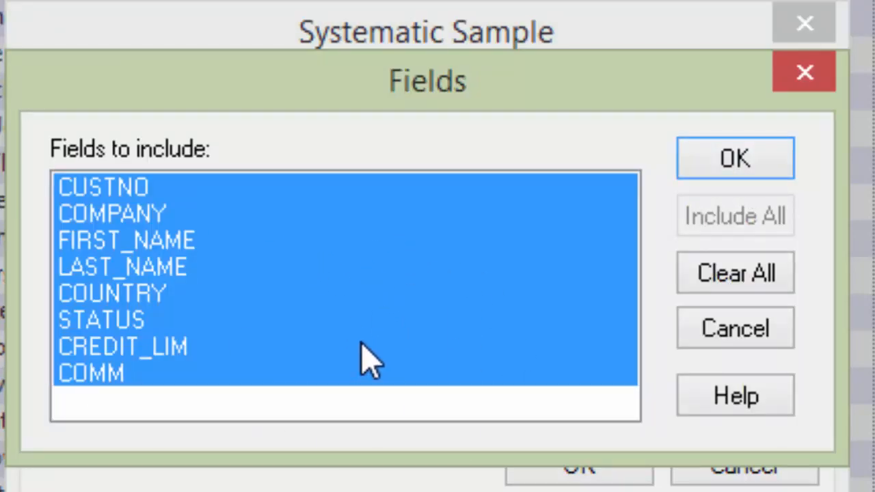
click(741, 286)
click(95, 190)
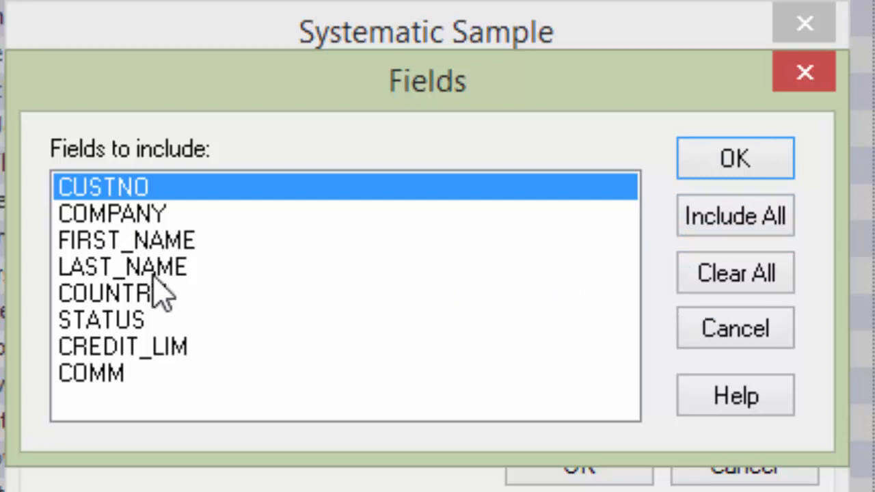
click(109, 212)
drag(130, 240, 102, 352)
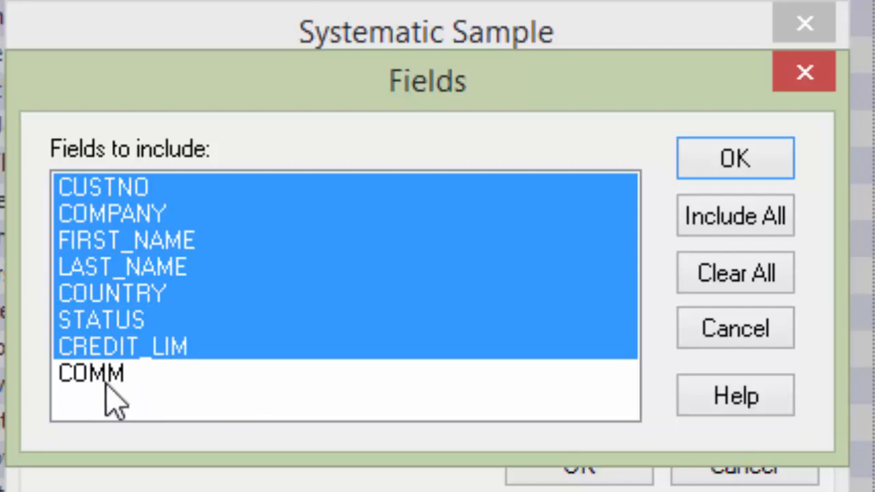
click(732, 160)
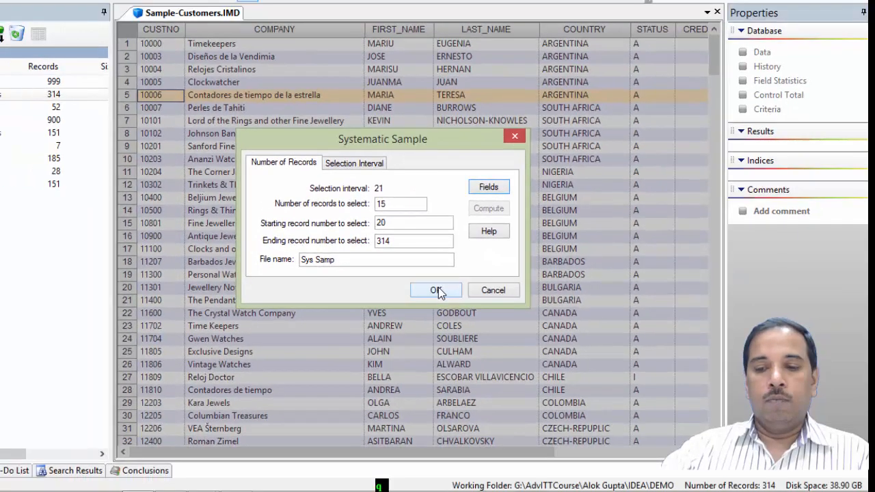
click(533, 413)
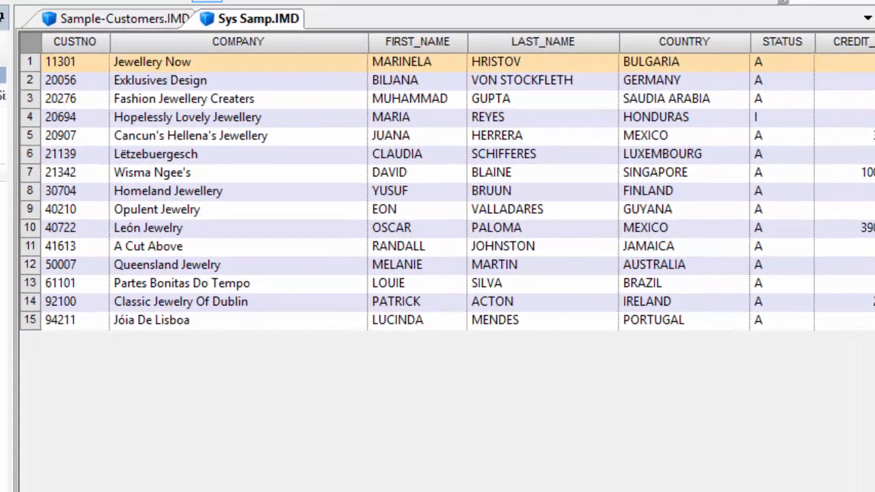
- Draw a random sample of 25 customer records using random number seed 159
scroll(447, 191, right, 2)
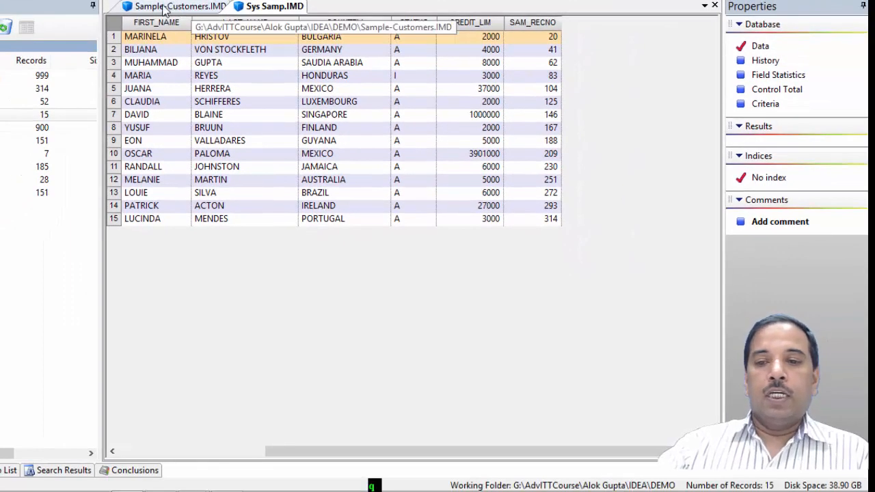
click(164, 8)
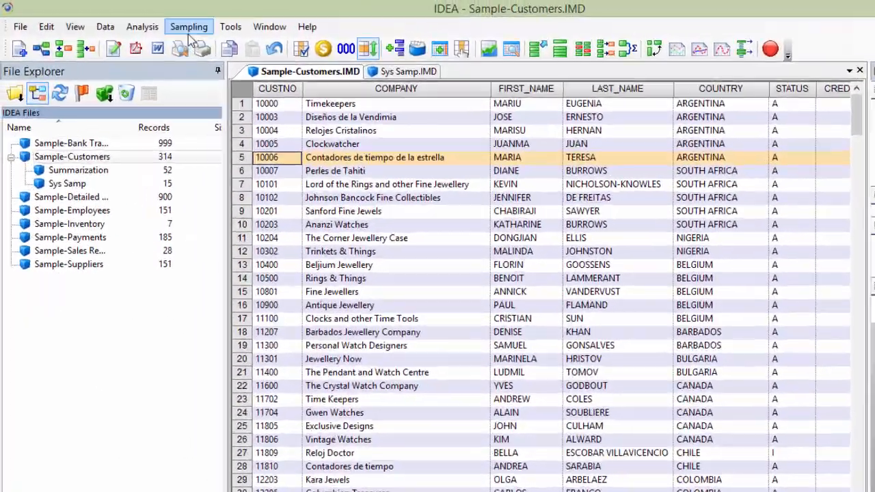
click(123, 0)
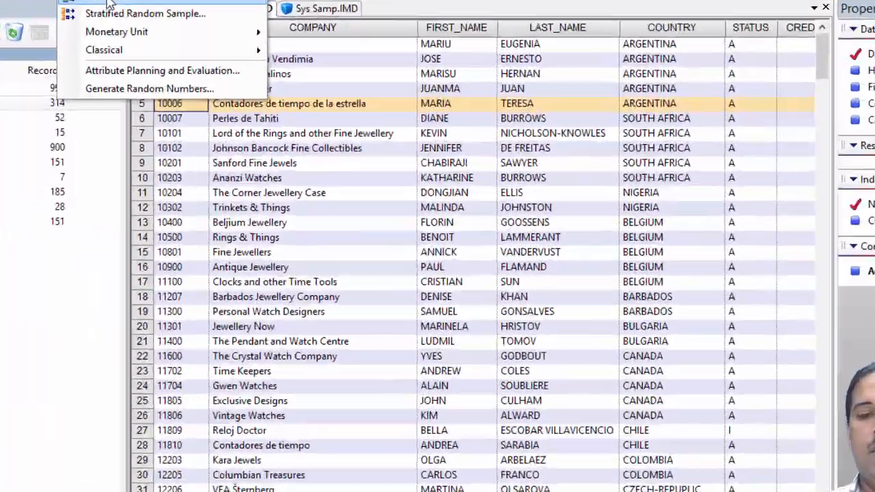
click(439, 125)
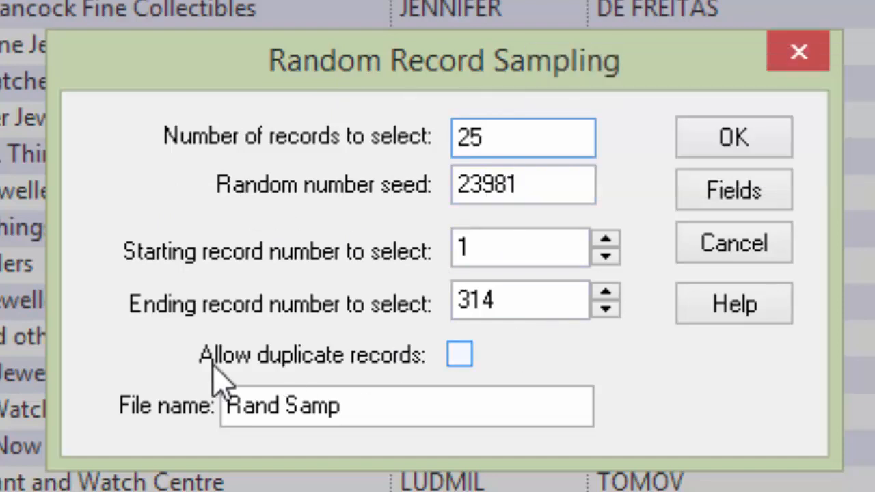
click(554, 186)
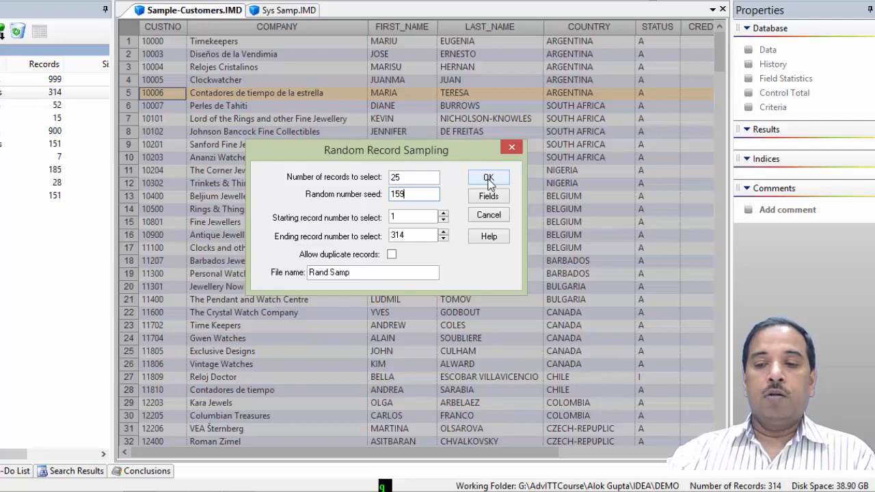
click(489, 178)
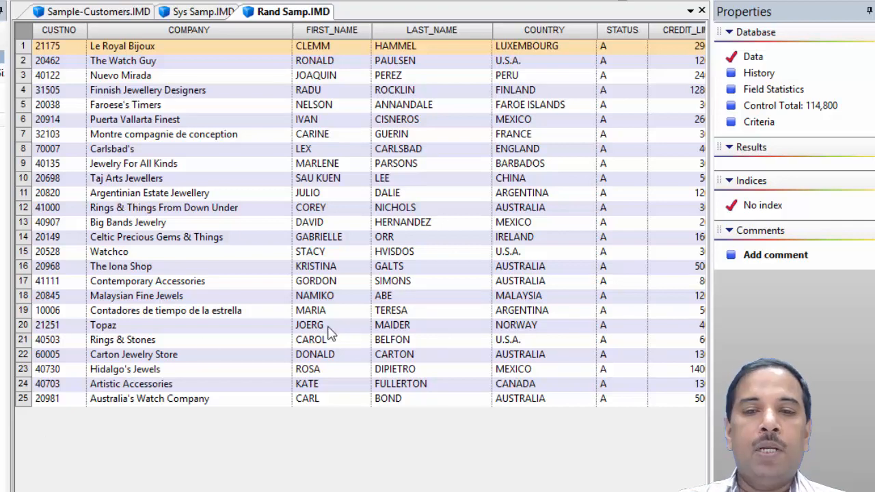
- Draw another 25-record random sample from the customer file, keeping the default seed
click(82, 12)
click(164, 23)
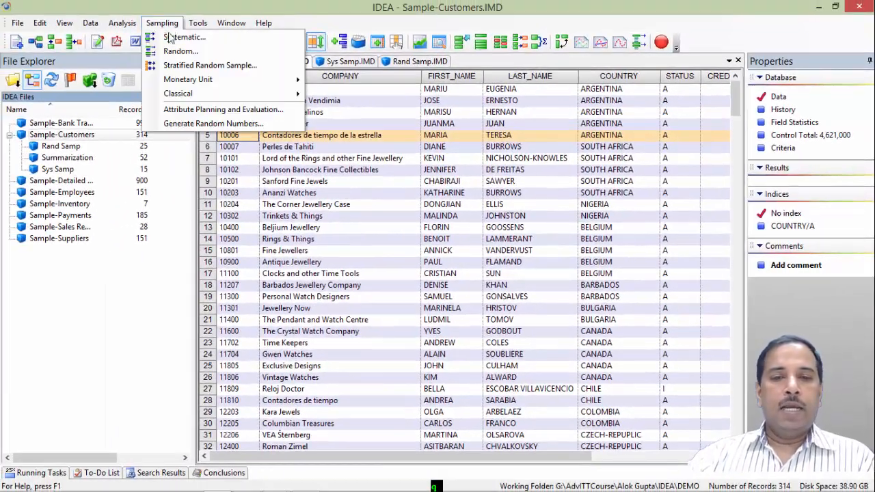
click(179, 52)
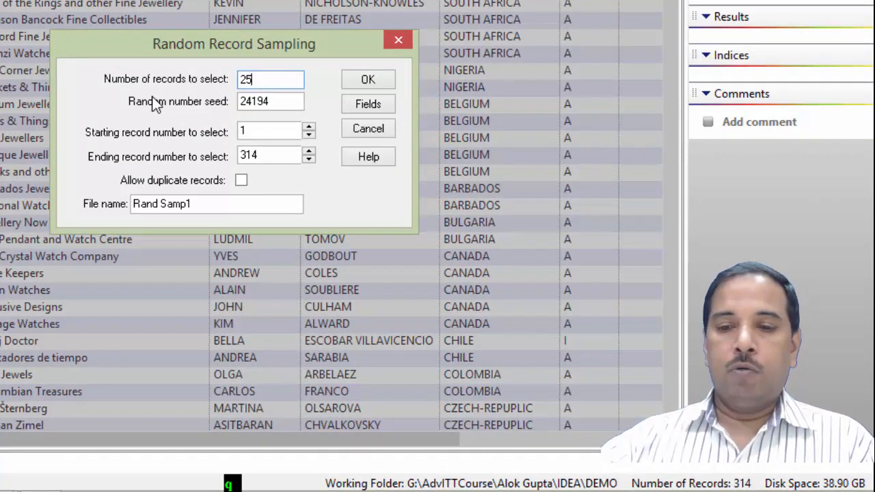
click(278, 101)
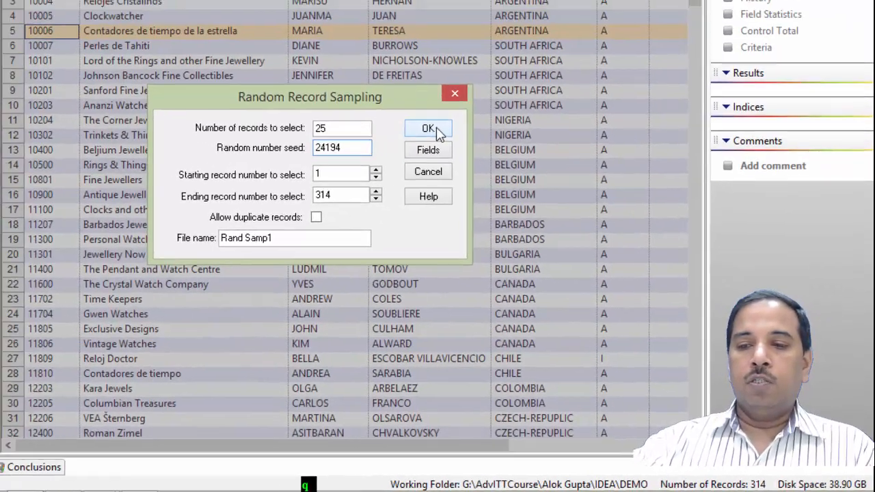
click(430, 129)
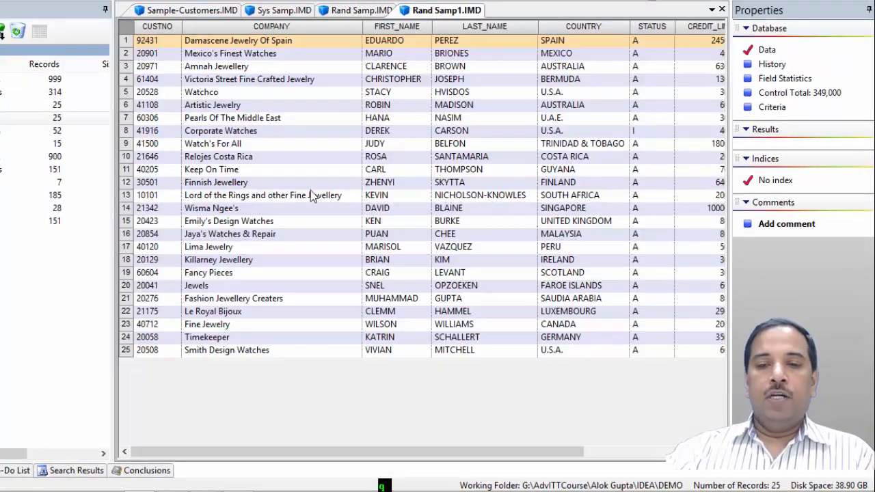
- Compare the records in the two random sample files
click(355, 11)
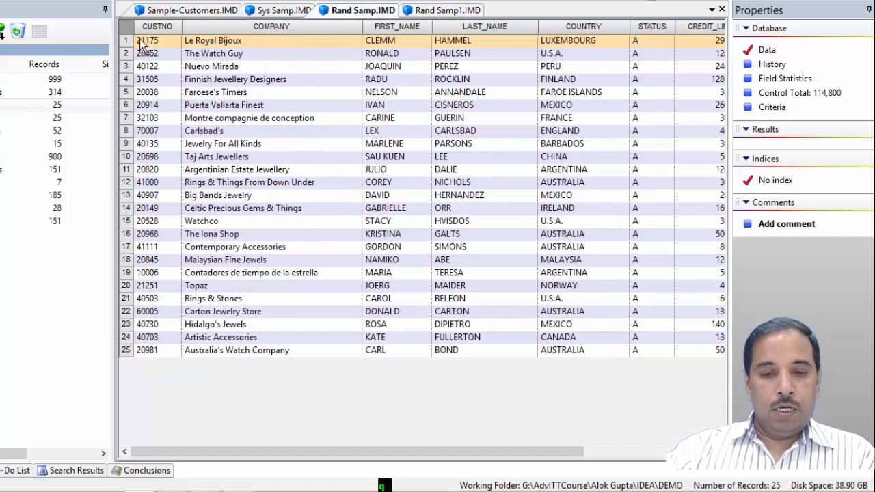
click(424, 11)
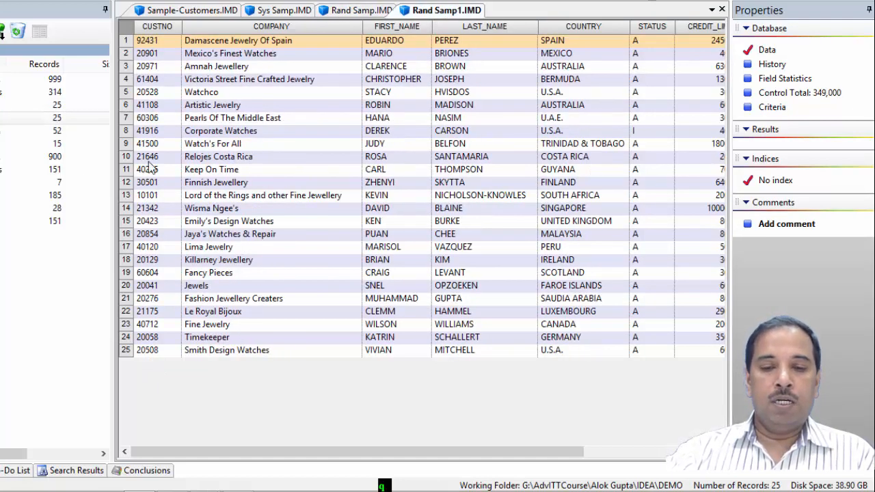
click(359, 11)
click(416, 12)
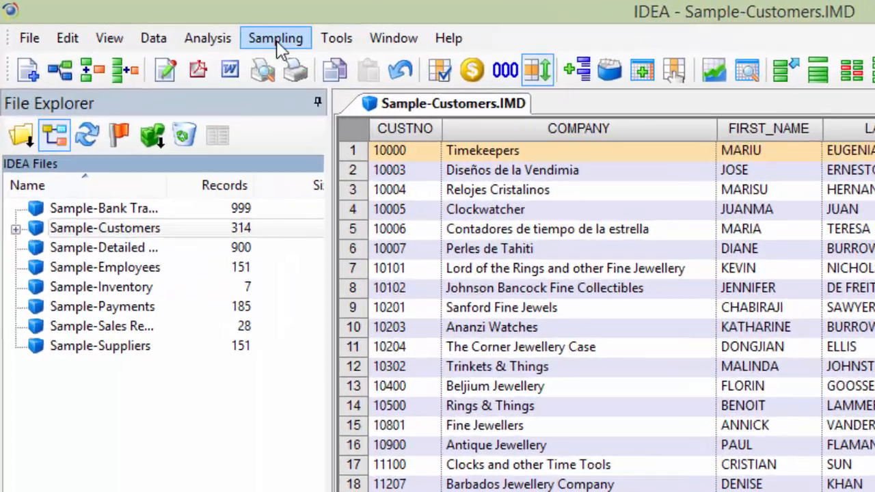
- Start a stratified random sample on the customer file using numeric stratification
click(162, 23)
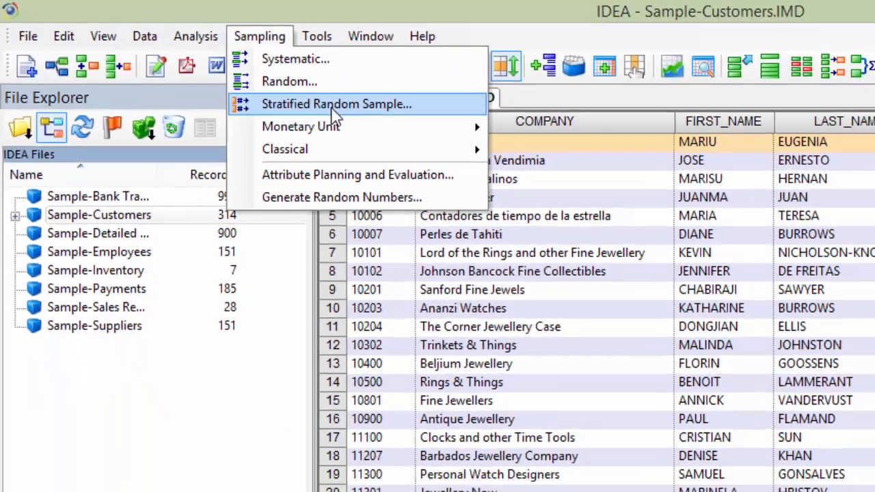
click(332, 106)
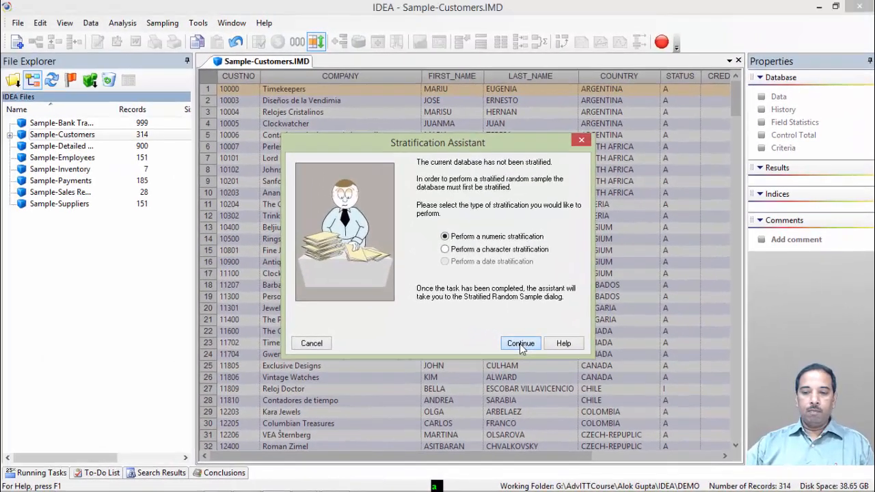
click(483, 327)
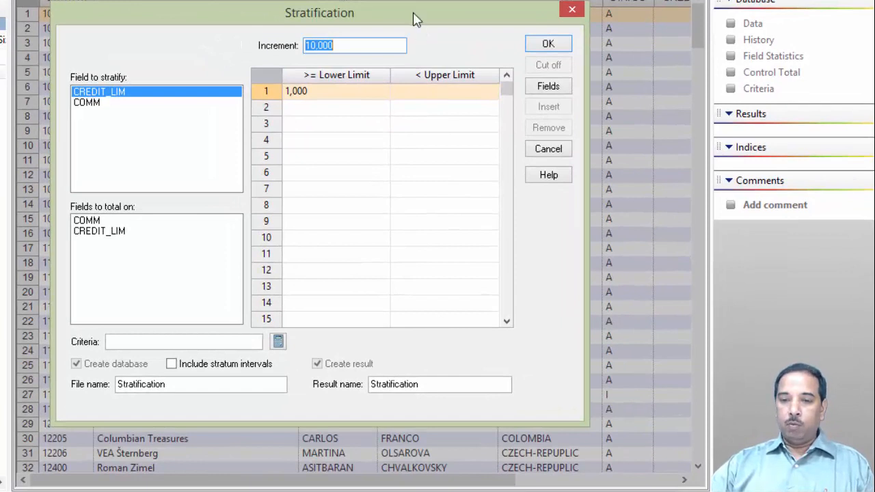
drag(411, 13, 435, 32)
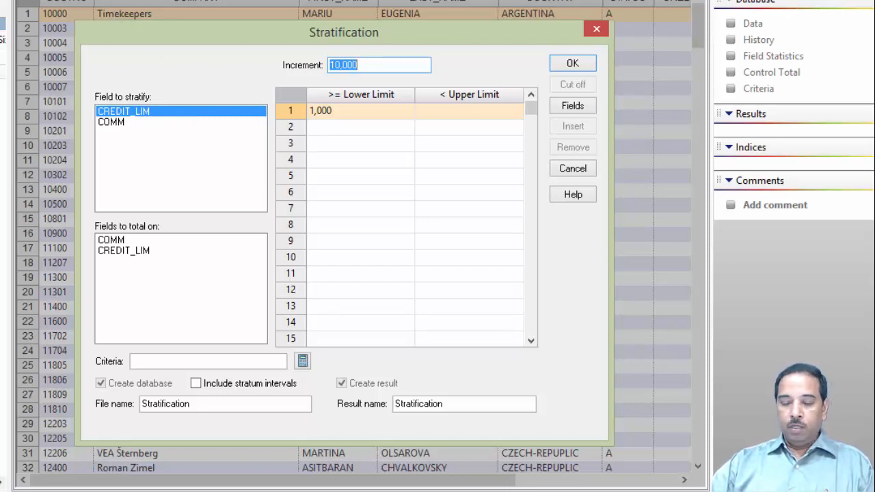
- Stratify CREDIT_LIM in 5,000 increments with bands from 1,000 up to 91,000, totalling on CREDIT_LIM, and run it
click(369, 65)
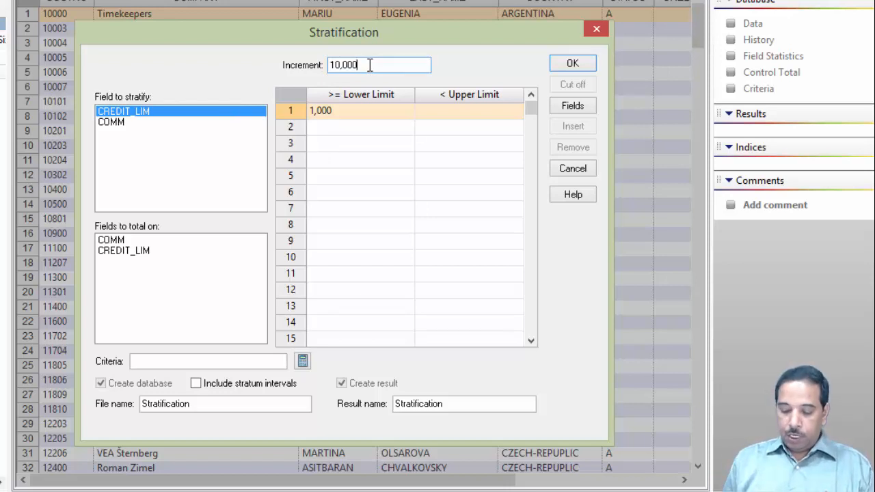
key(BackSpace)
key(BackSpace)
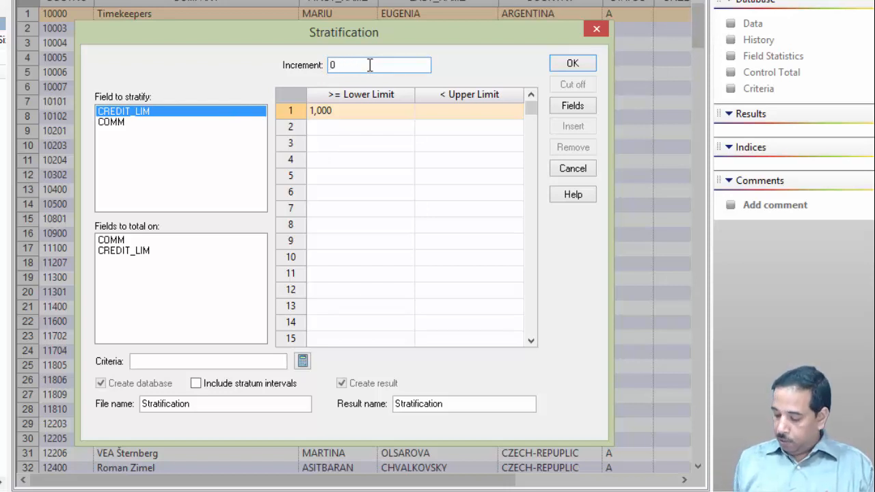
text(000)
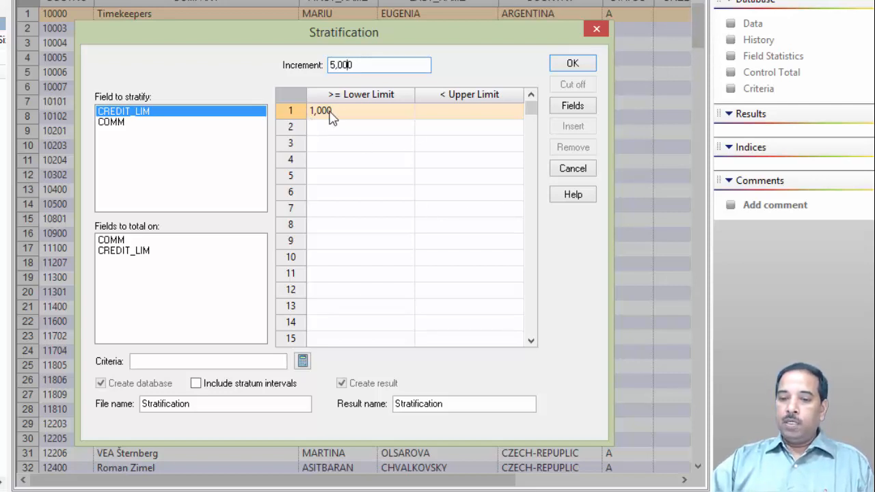
click(458, 109)
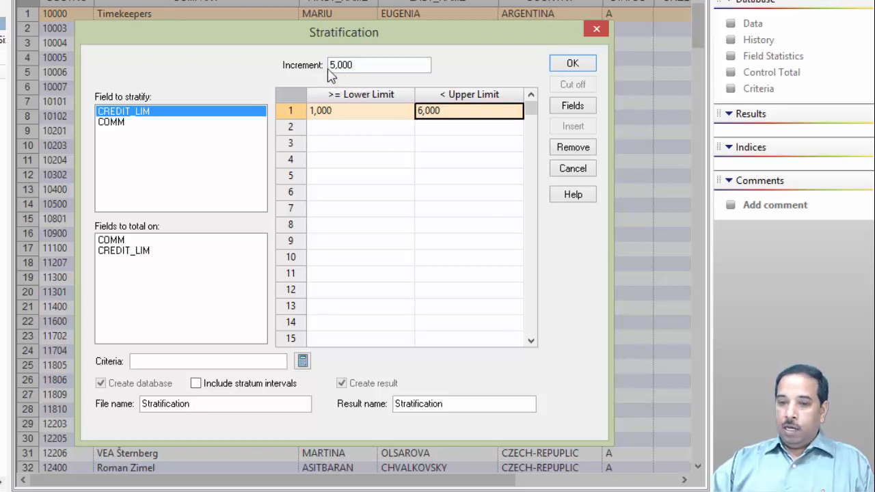
click(449, 132)
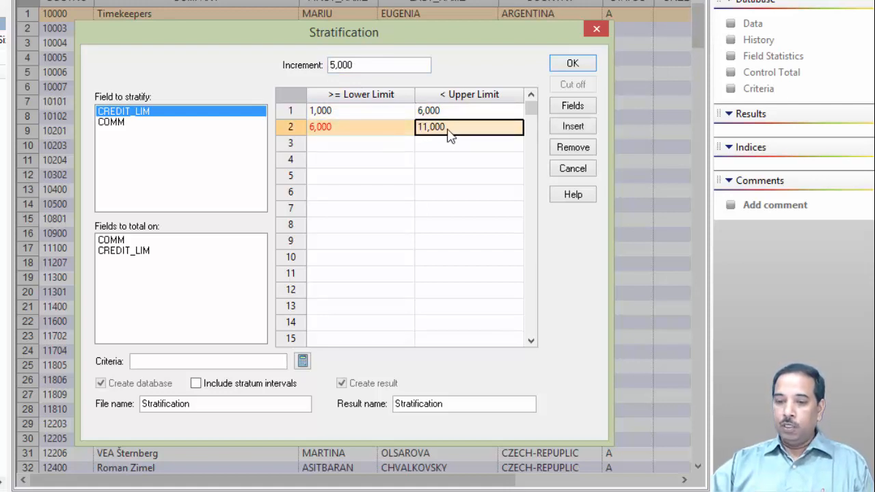
click(449, 147)
click(449, 164)
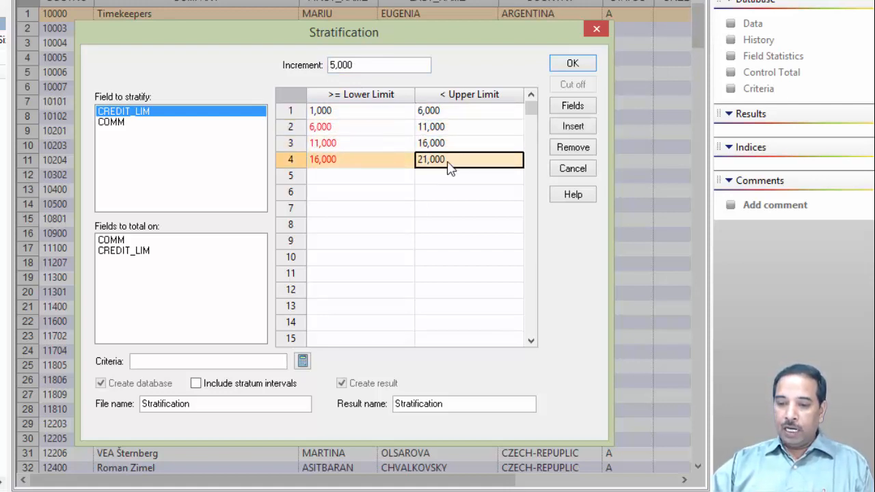
click(446, 179)
click(445, 194)
click(445, 211)
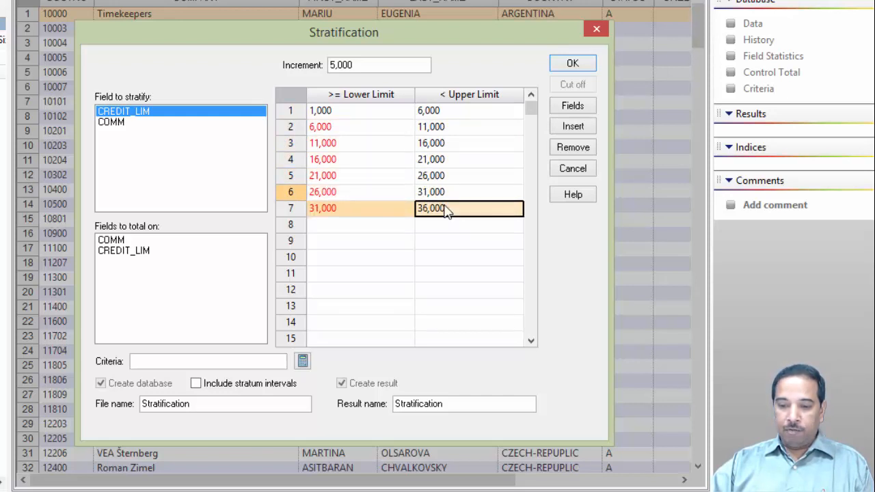
click(446, 225)
click(442, 242)
click(440, 258)
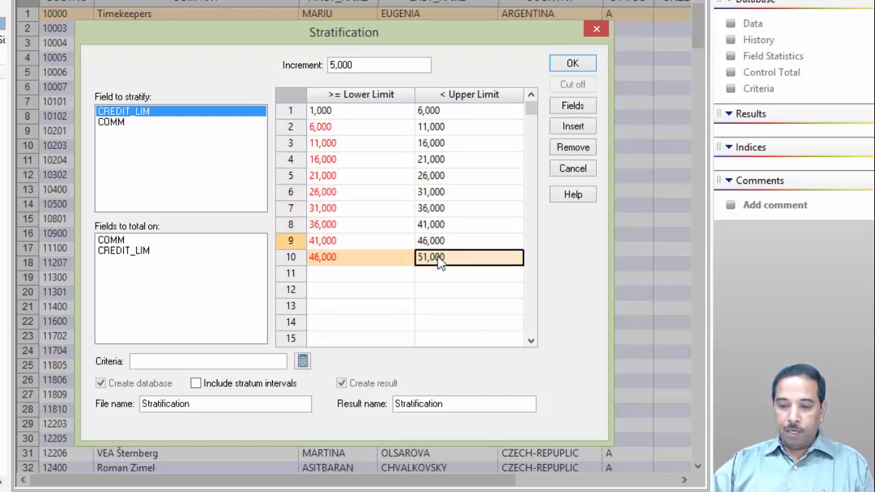
click(439, 274)
click(439, 290)
click(438, 307)
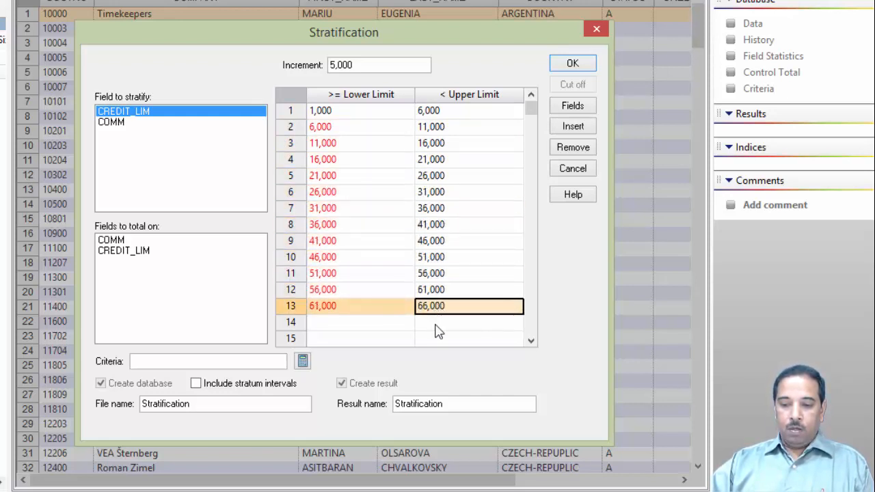
click(436, 324)
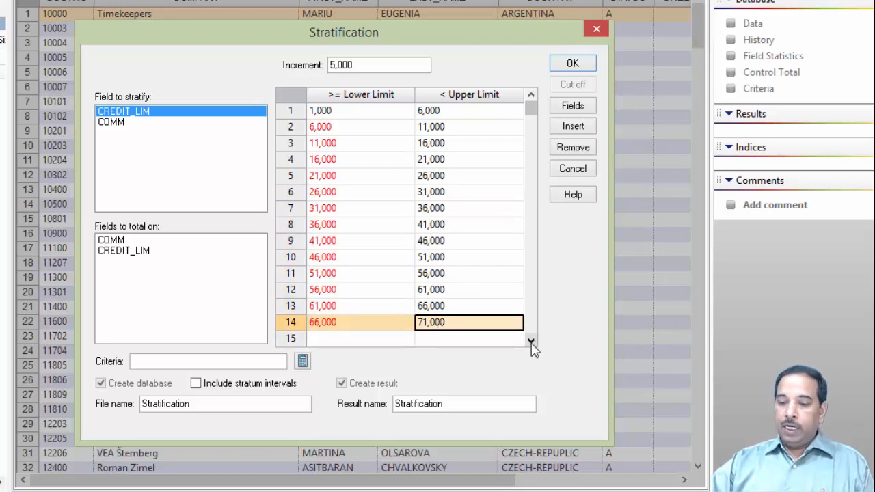
click(531, 342)
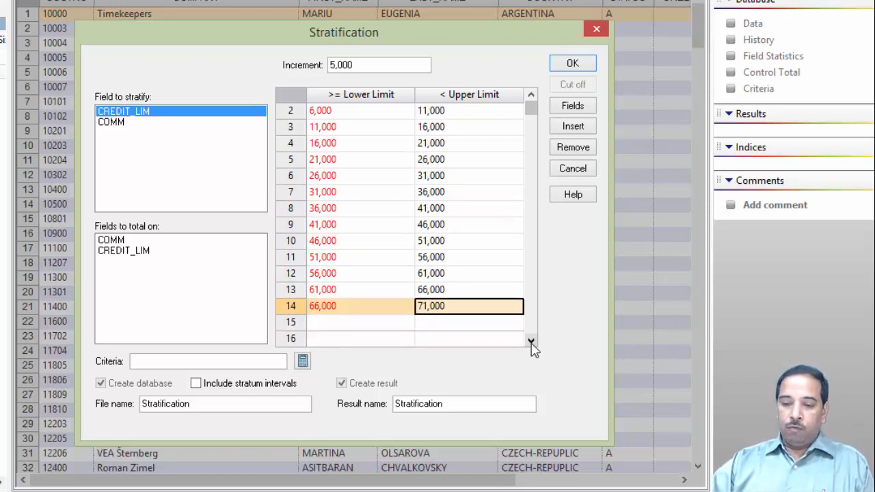
click(531, 342)
click(531, 342)
click(441, 275)
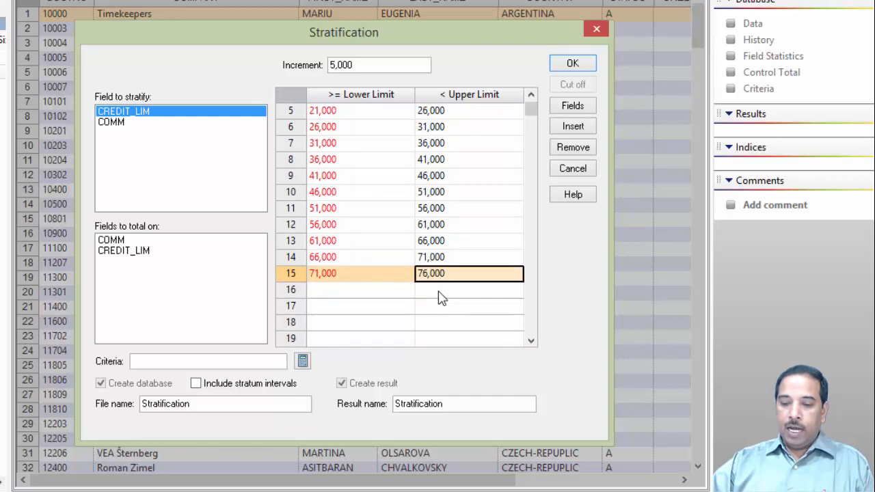
click(441, 293)
click(441, 308)
click(439, 325)
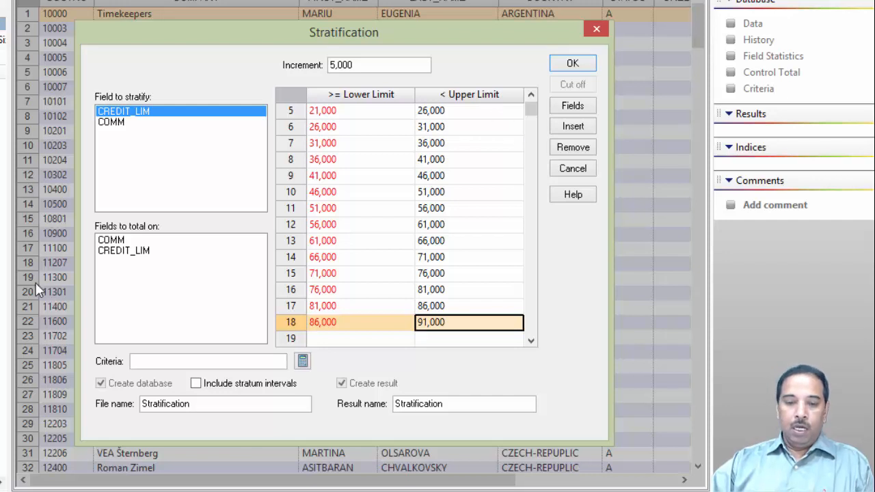
click(113, 252)
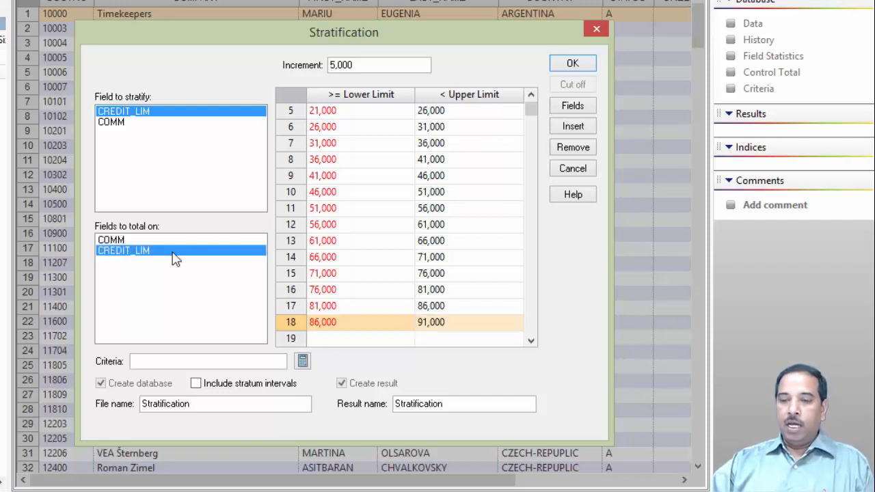
click(572, 64)
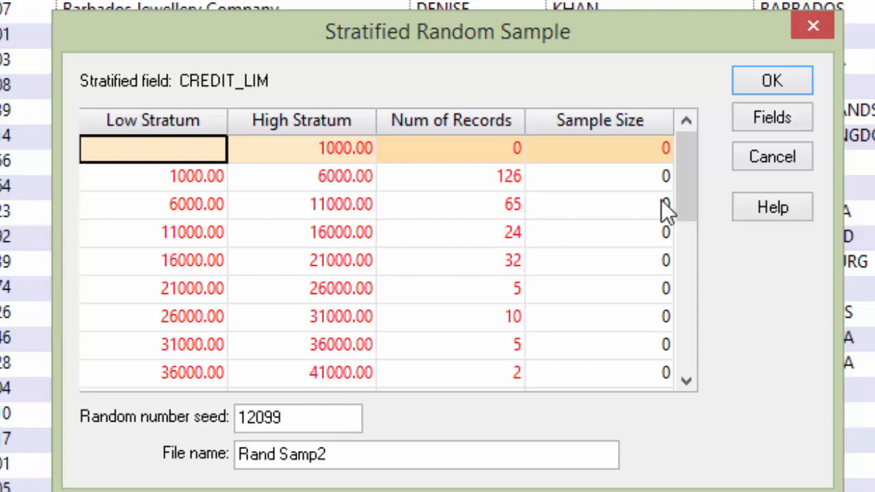
- Set sample sizes of 5, 4, 5 and 3 for the first four credit-limit strata and create the Rand Samp2 sample
click(125, 263)
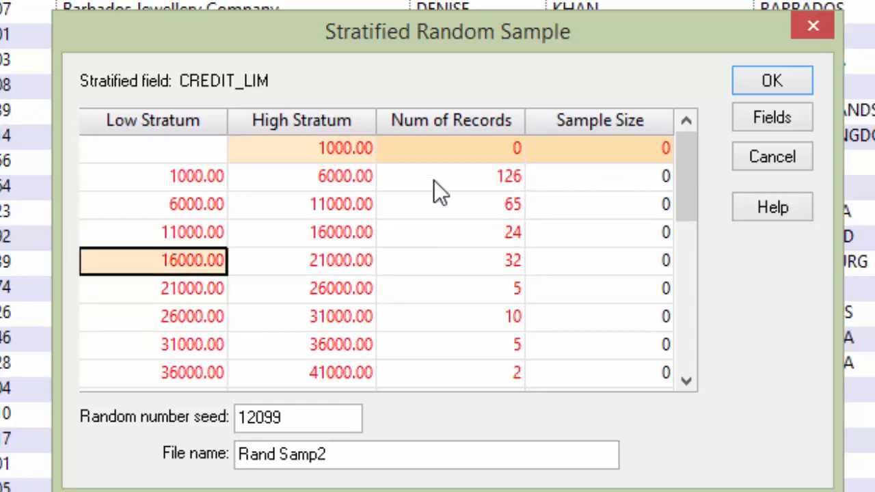
click(577, 179)
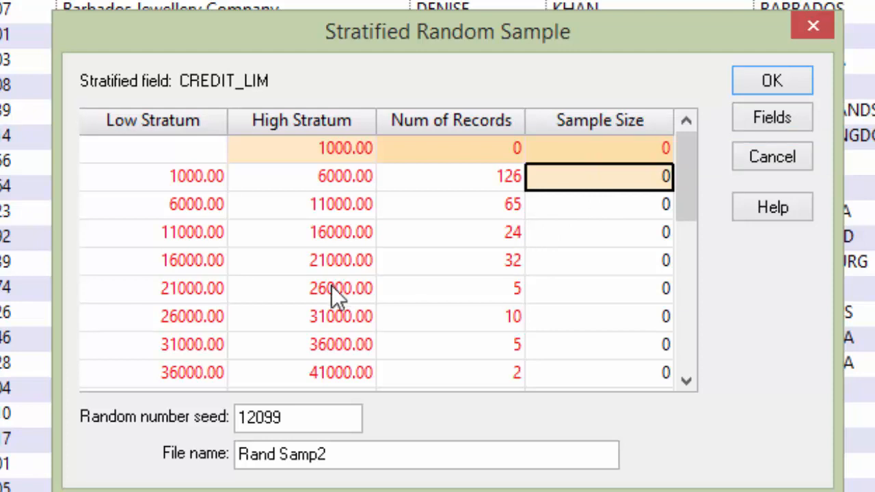
text(5)
click(556, 200)
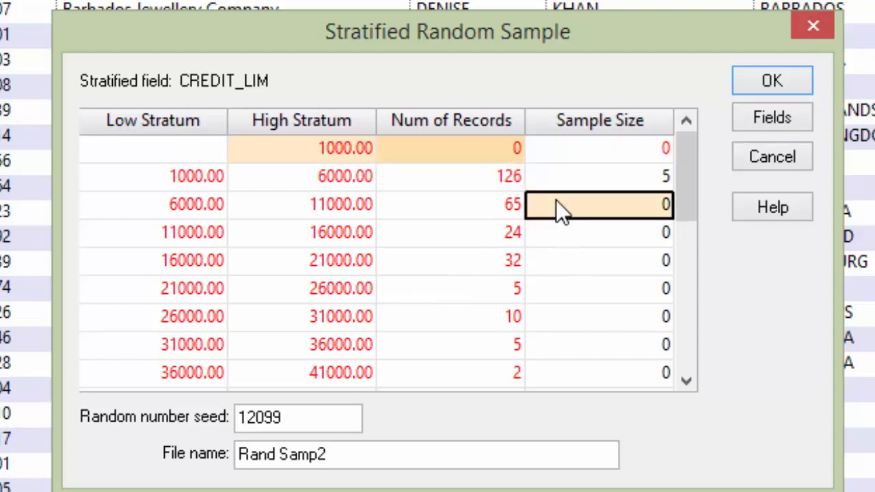
text(4)
click(579, 233)
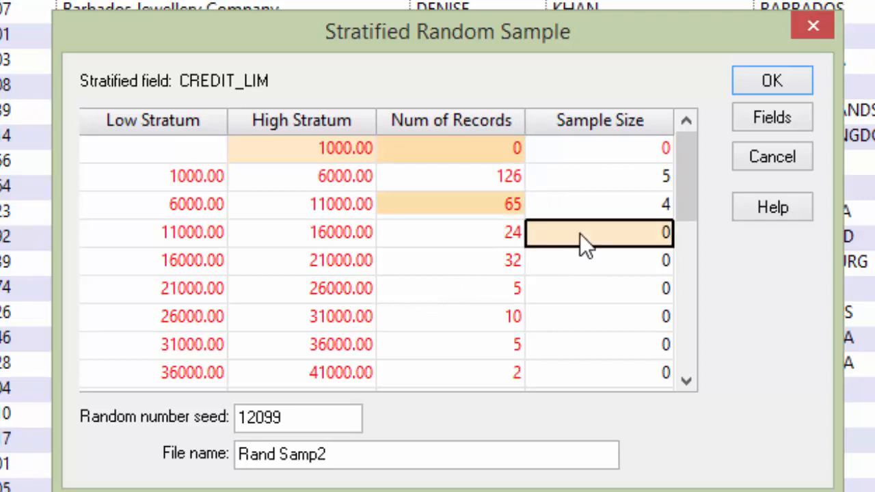
text(5)
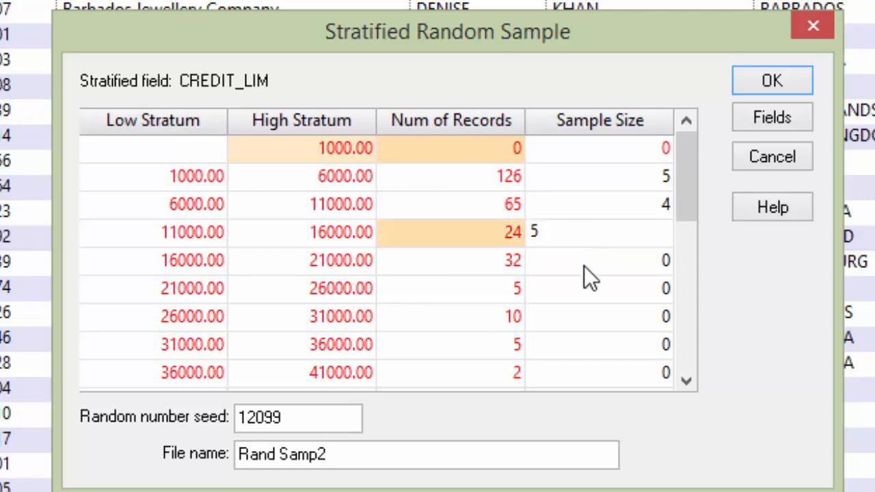
click(583, 265)
text(3)
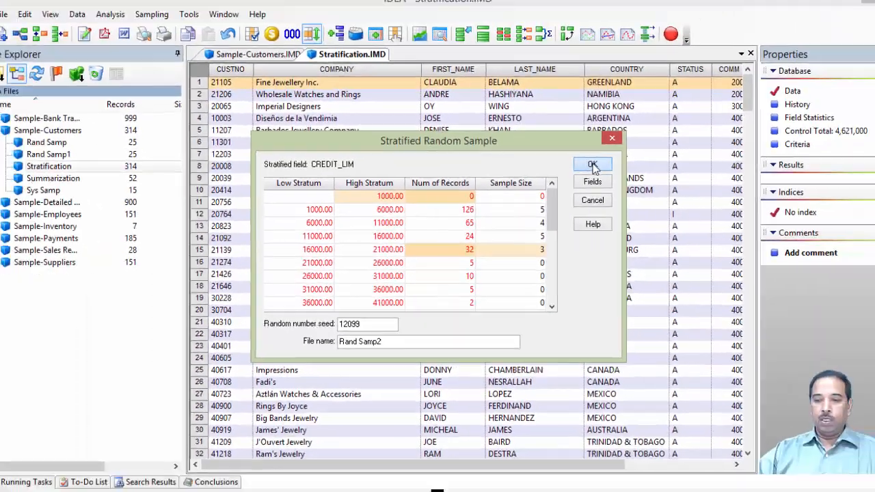
click(771, 80)
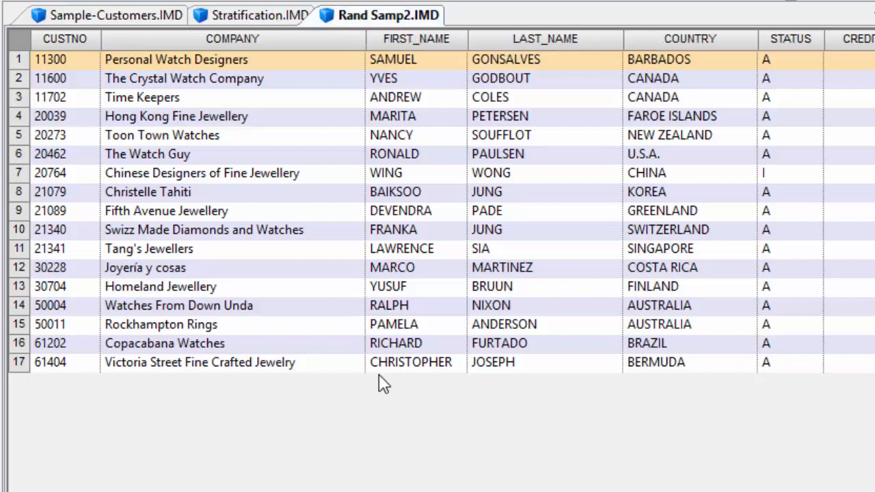
- Review the stratified sample's columns, then close the Rand Samp2 and Stratification views
scroll(455, 369, right, 5)
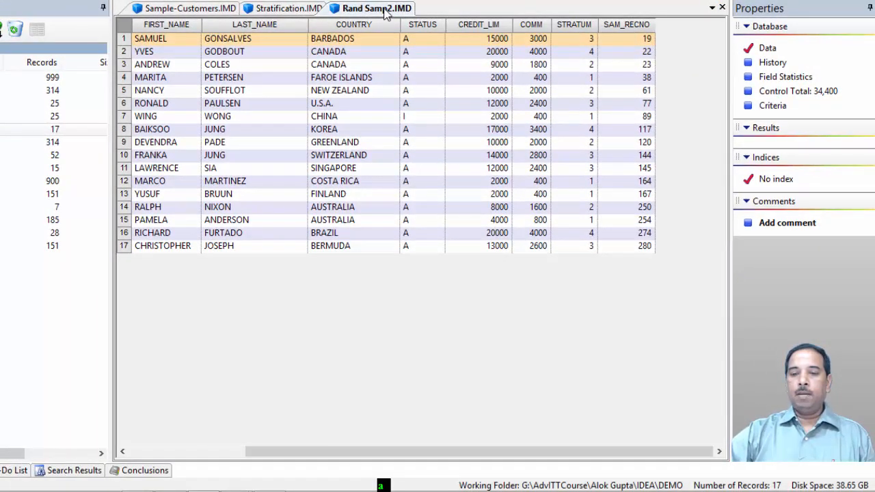
click(722, 8)
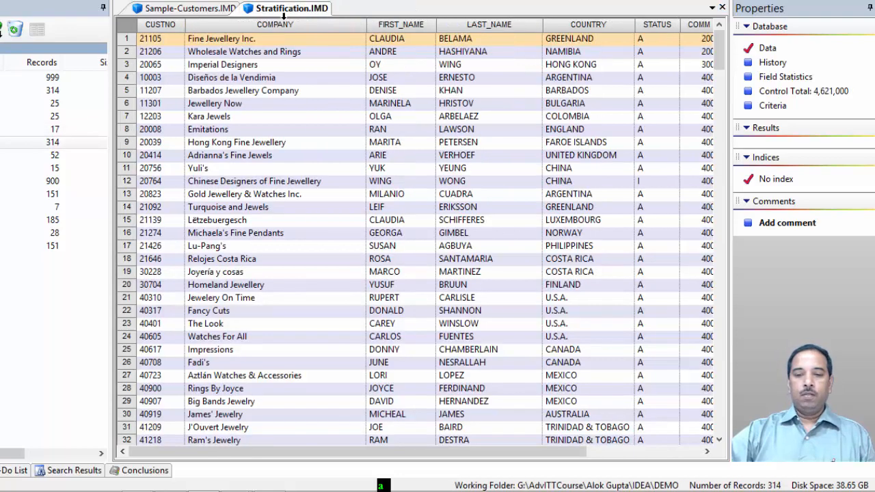
click(722, 7)
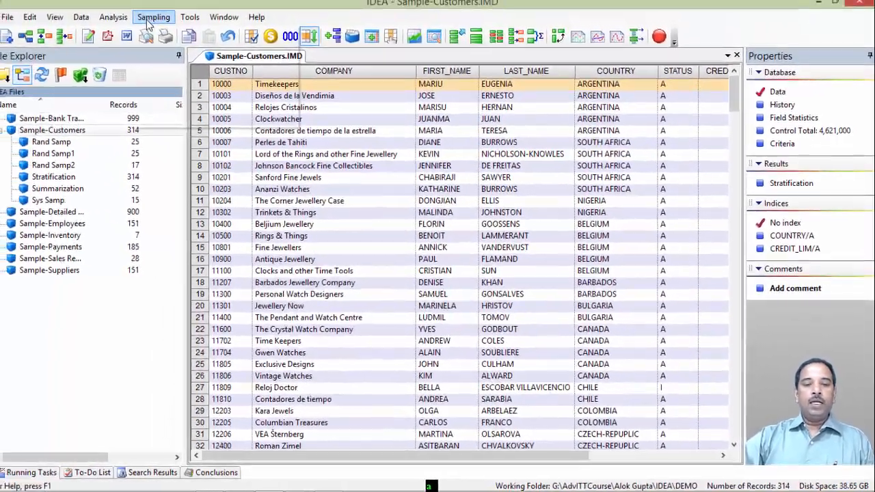
- Start a new stratified random sample on the customer file, choosing character stratification
click(149, 19)
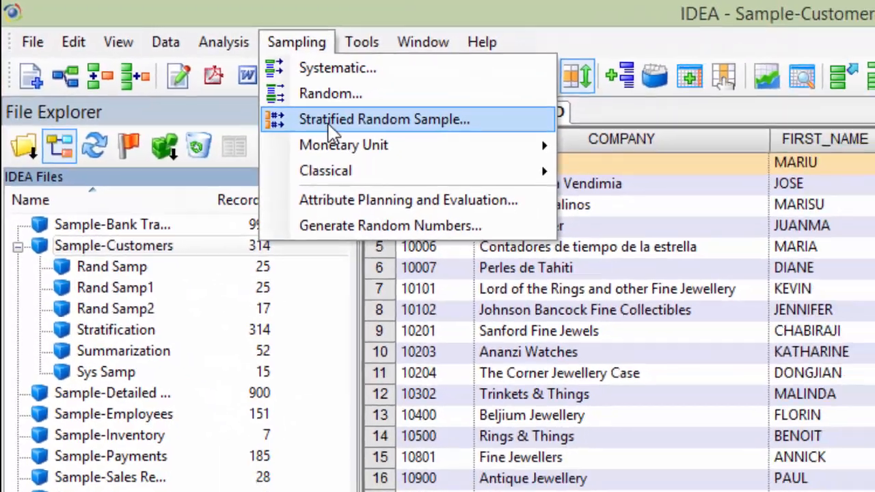
click(382, 142)
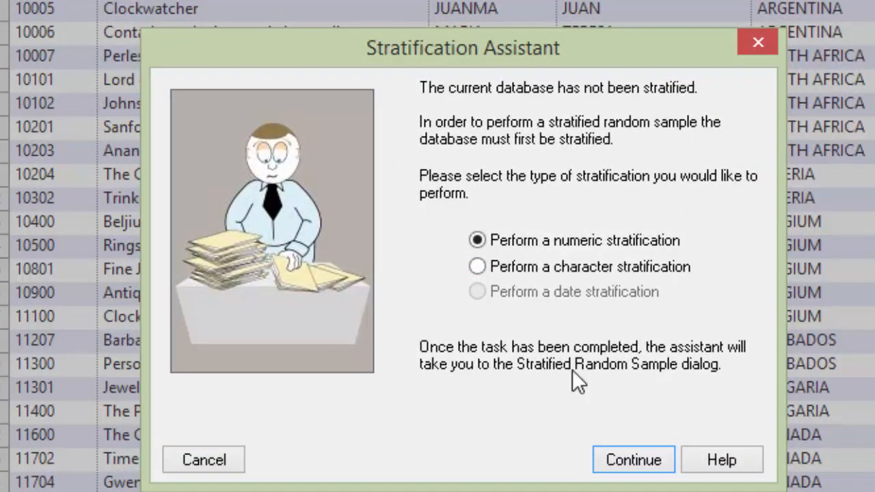
click(475, 268)
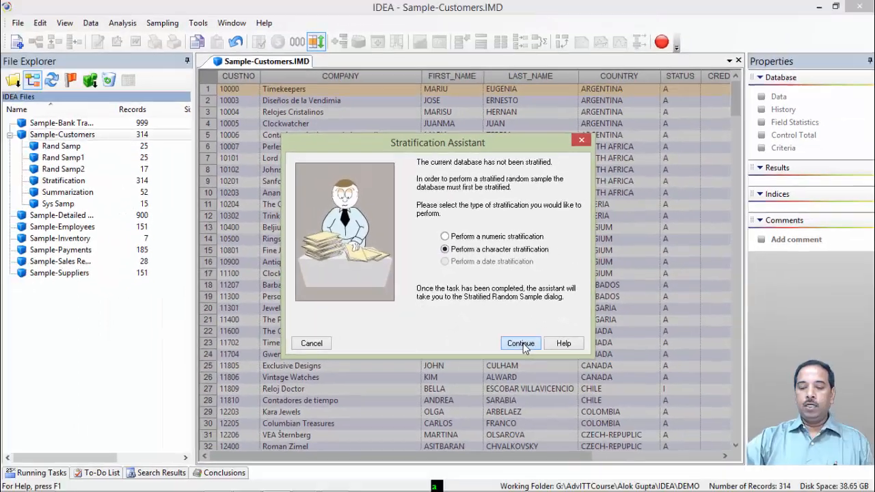
click(633, 459)
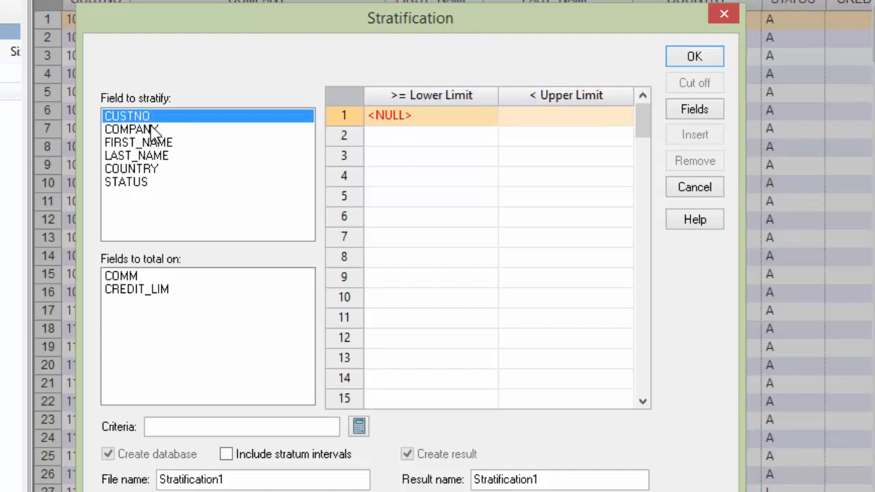
- Try stratifying COUNTRY with lowercase upper limits a through m, totalling on CREDIT_LIM, then cancel the resulting sample dialog
click(133, 168)
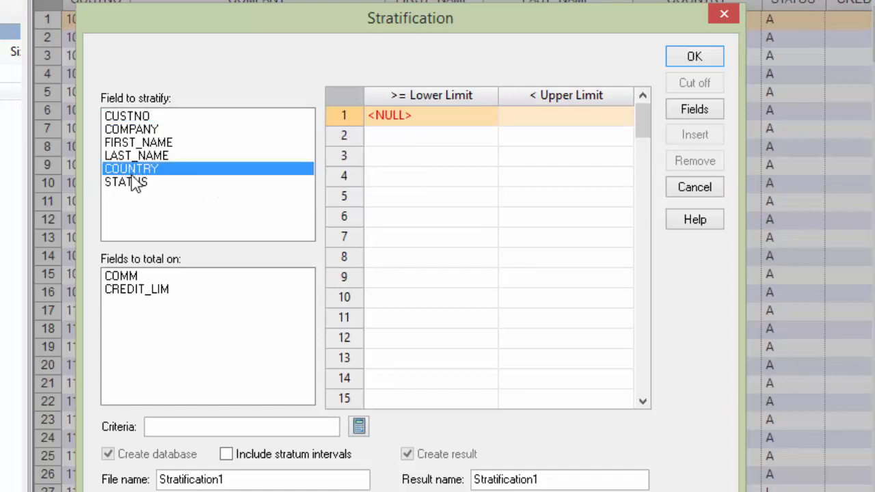
click(121, 299)
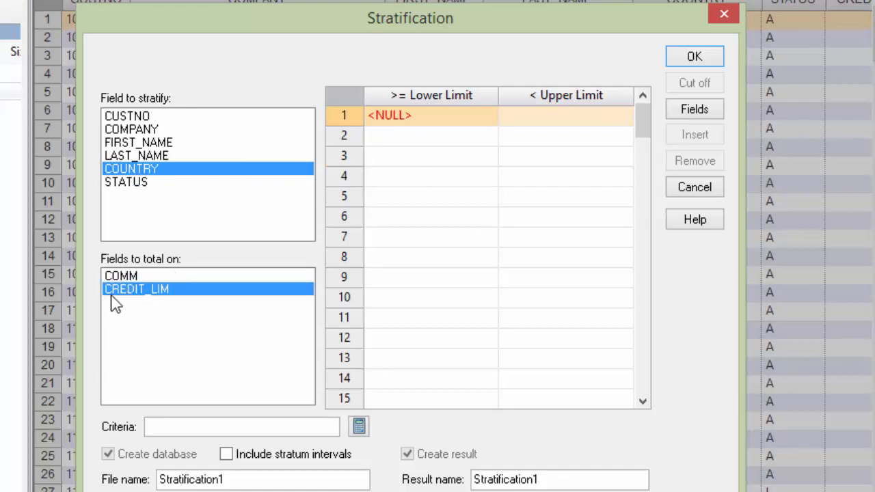
click(550, 123)
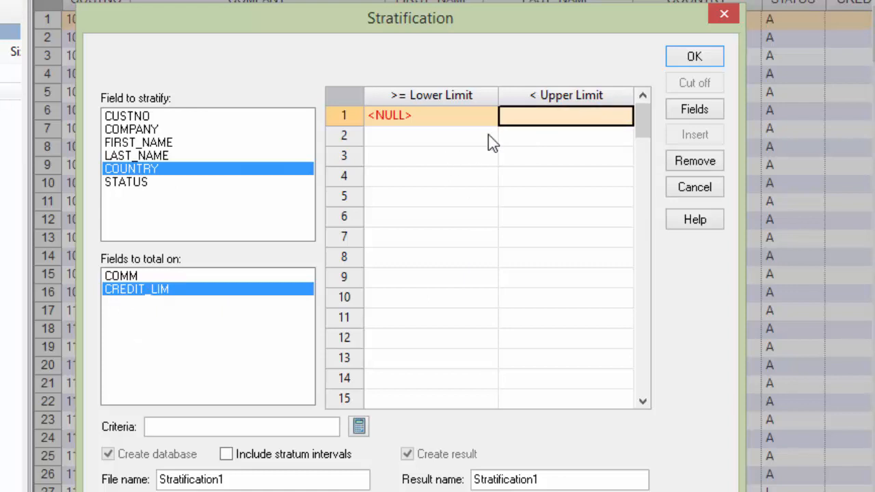
text(a)
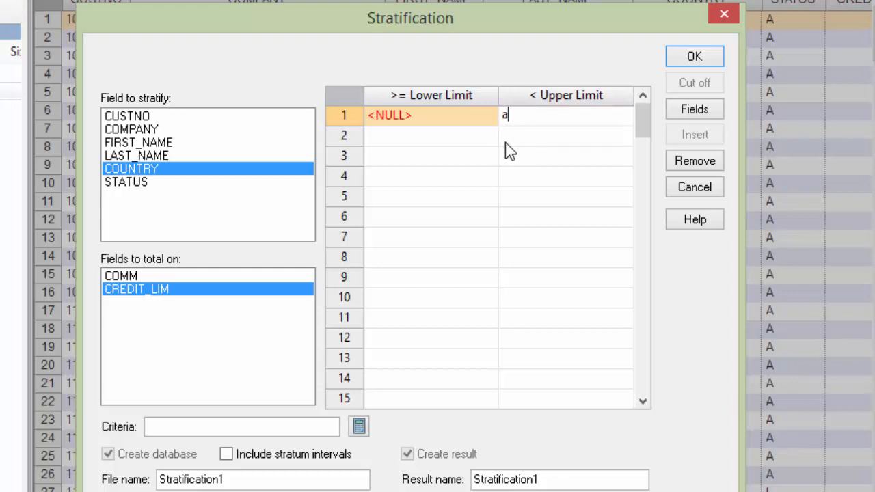
click(522, 138)
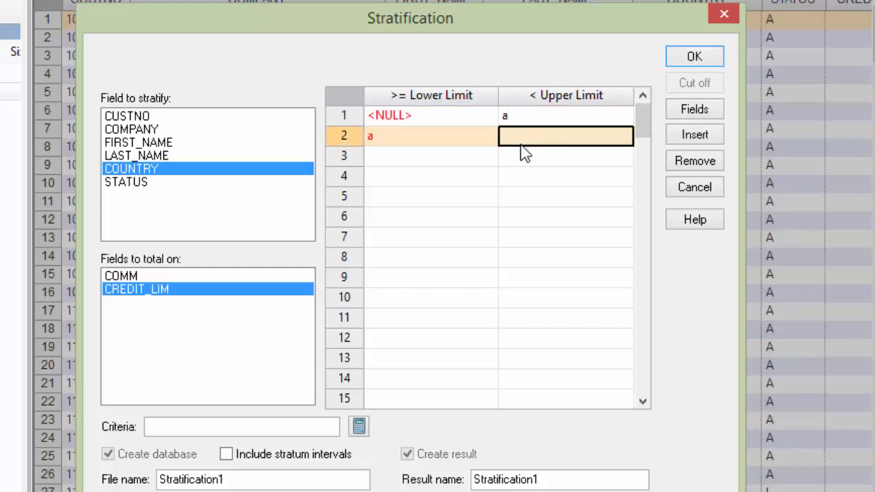
text(vb)
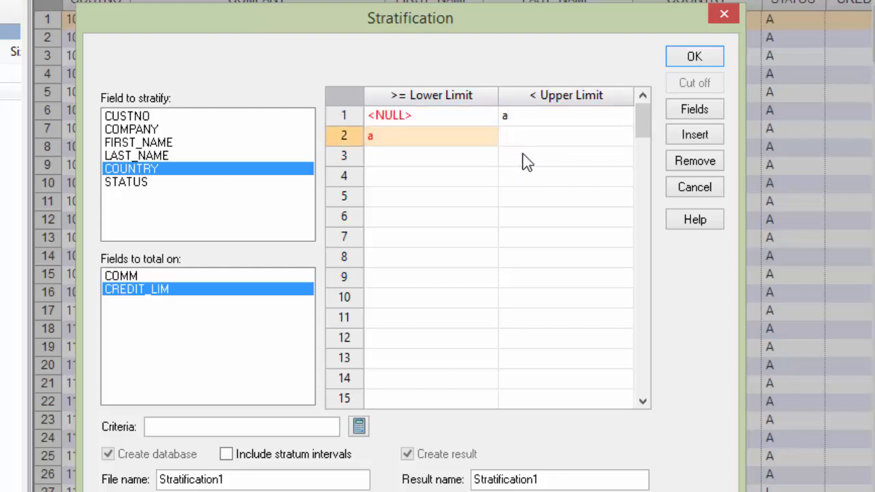
text(v)
click(530, 162)
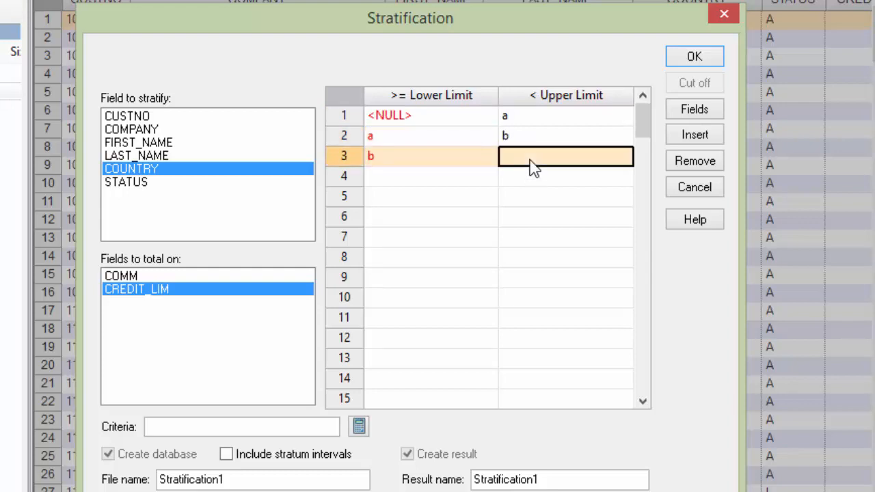
text(c)
click(533, 177)
text(d)
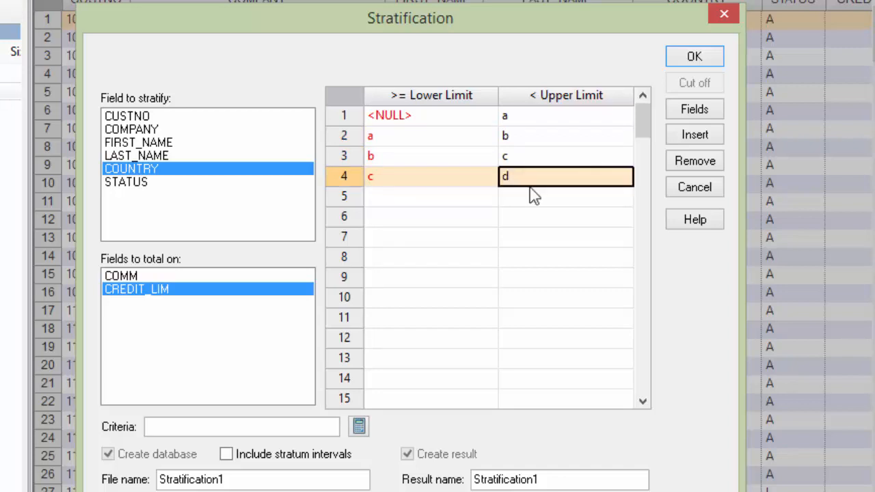
click(530, 195)
text(e)
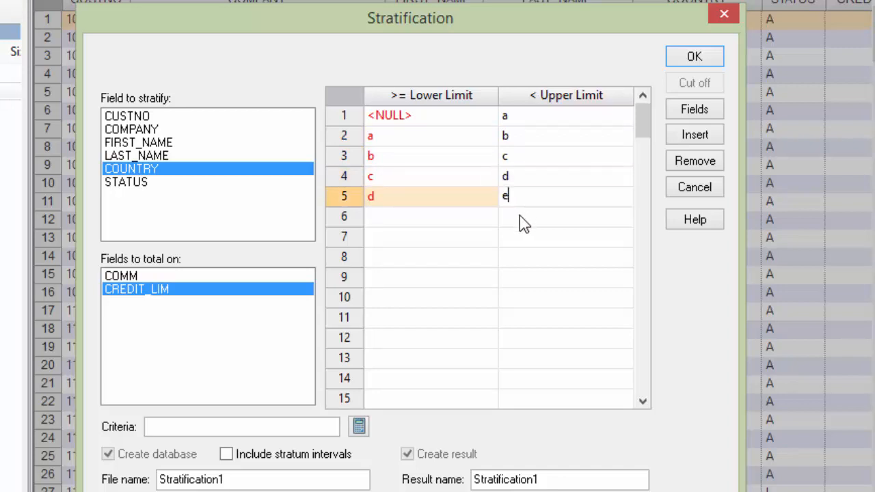
click(521, 218)
text(f)
click(519, 239)
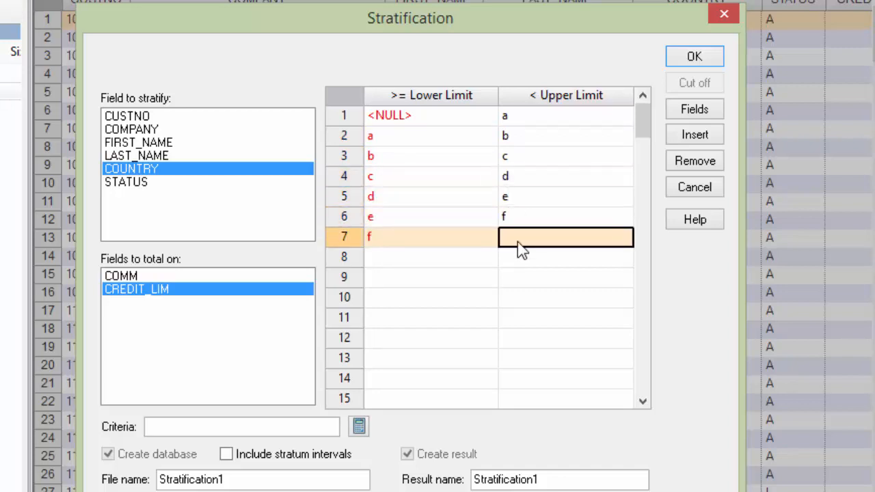
text(g)
click(529, 266)
text(h)
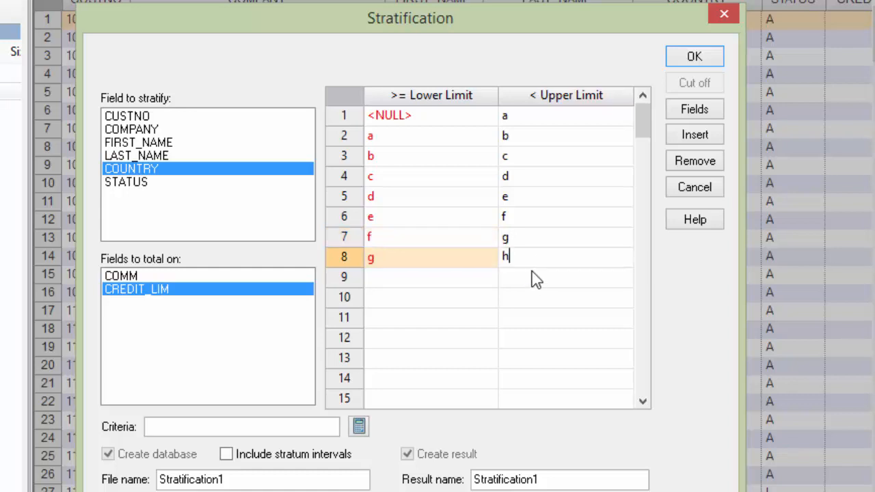
click(518, 282)
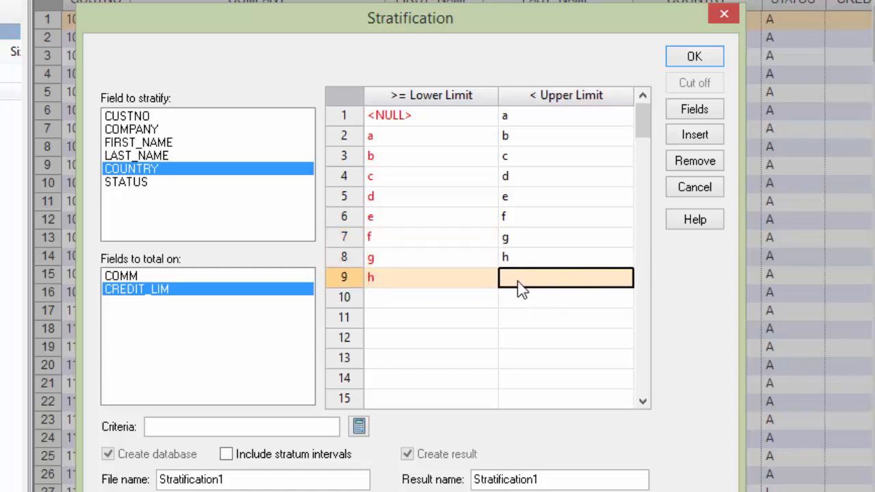
text(i)
click(516, 306)
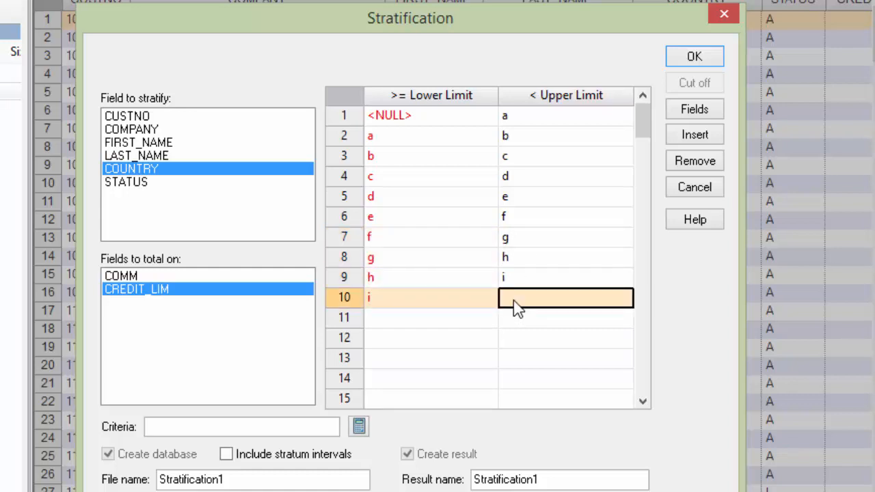
text(j)
click(518, 321)
text(k)
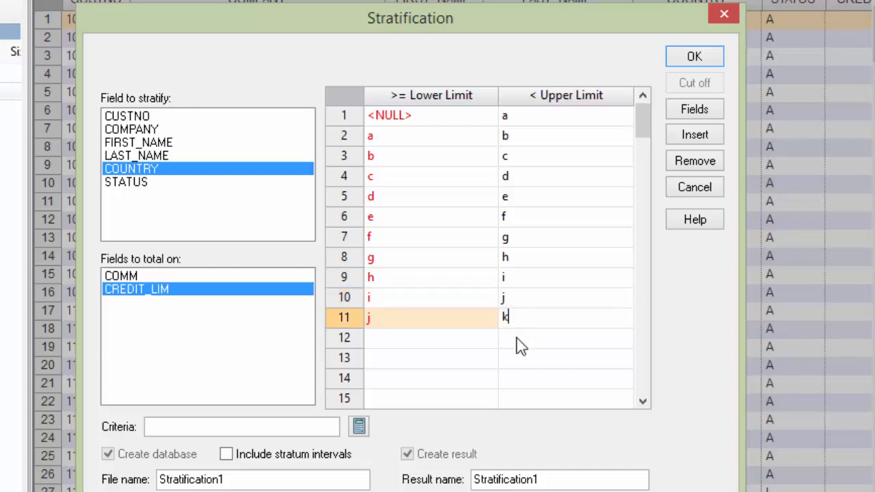
click(518, 343)
text(l)
click(520, 360)
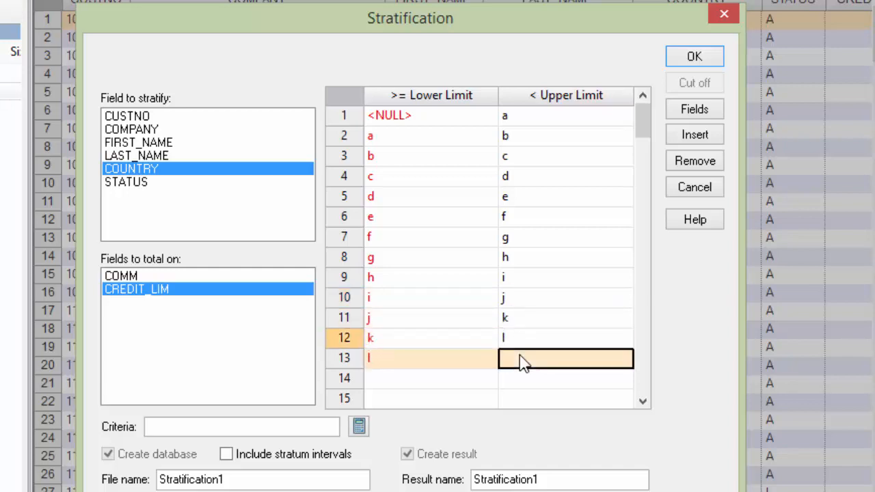
text(m)
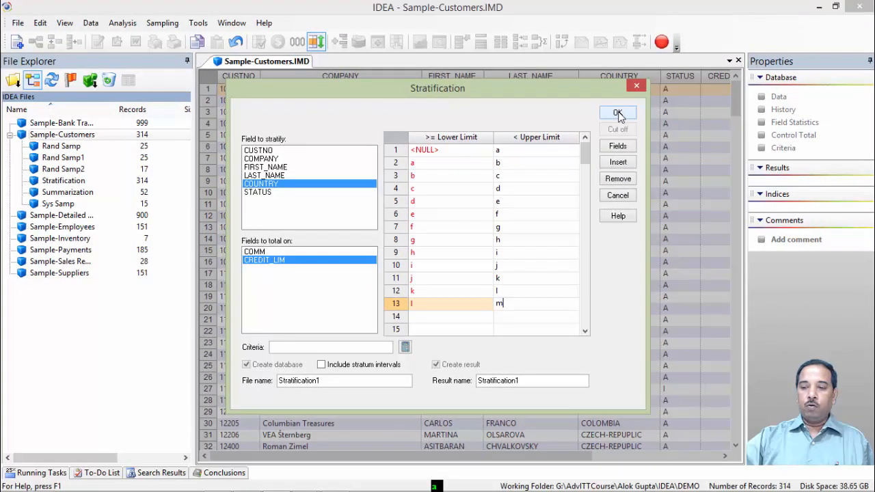
click(618, 114)
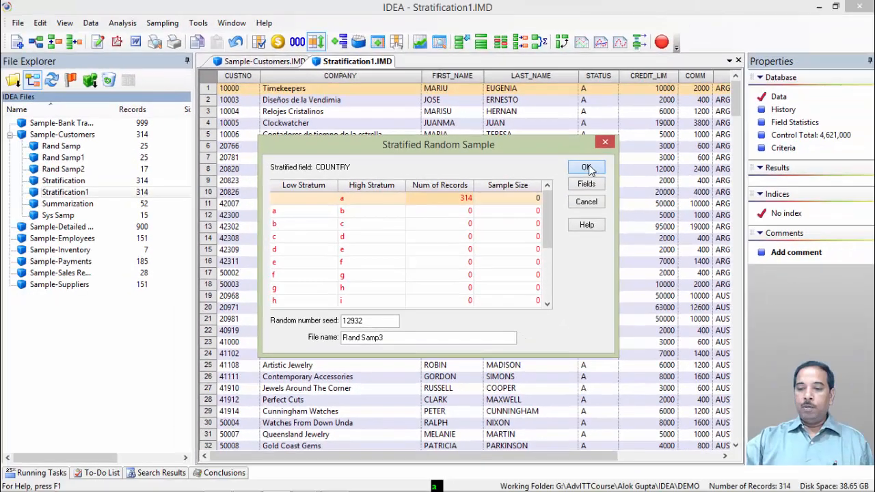
click(746, 81)
click(557, 296)
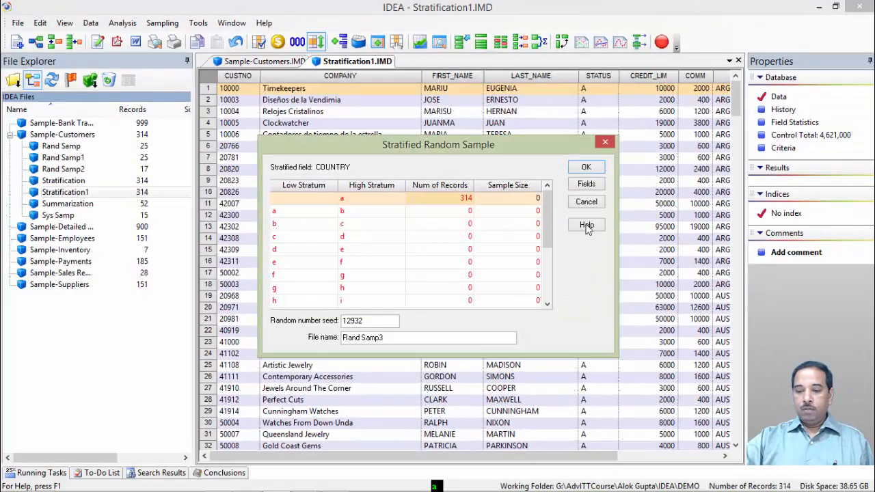
click(586, 201)
click(162, 22)
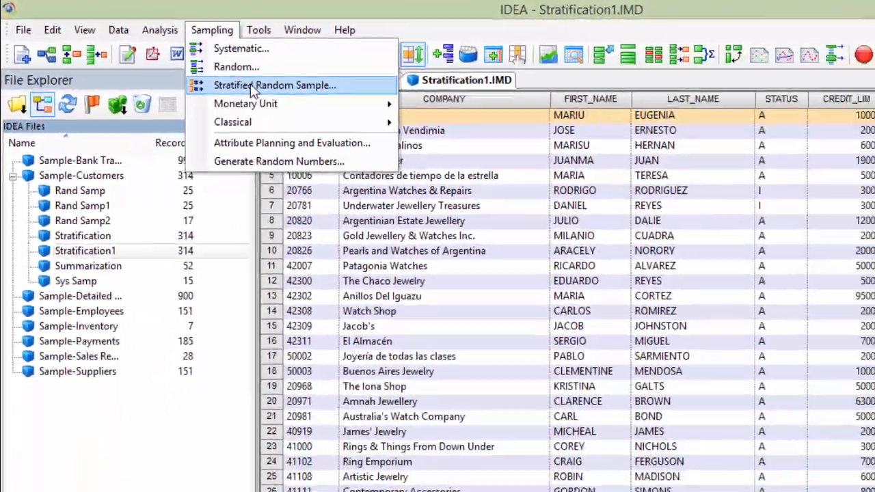
click(330, 112)
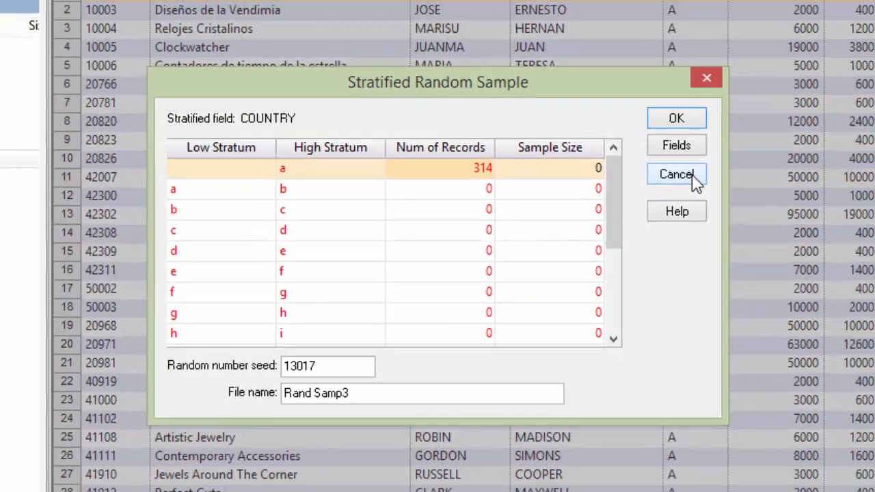
click(755, 156)
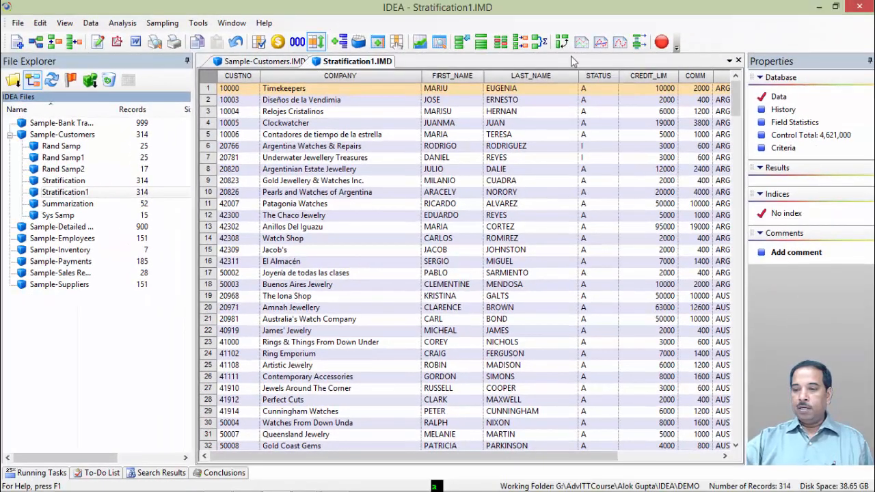
- Close the Stratification1 view and restart a stratified random sample on the customer file using character stratification
click(738, 60)
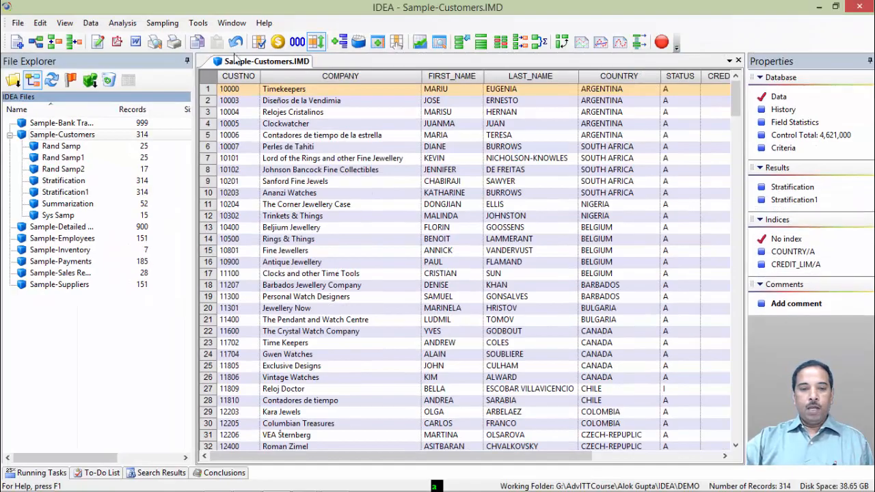
click(162, 23)
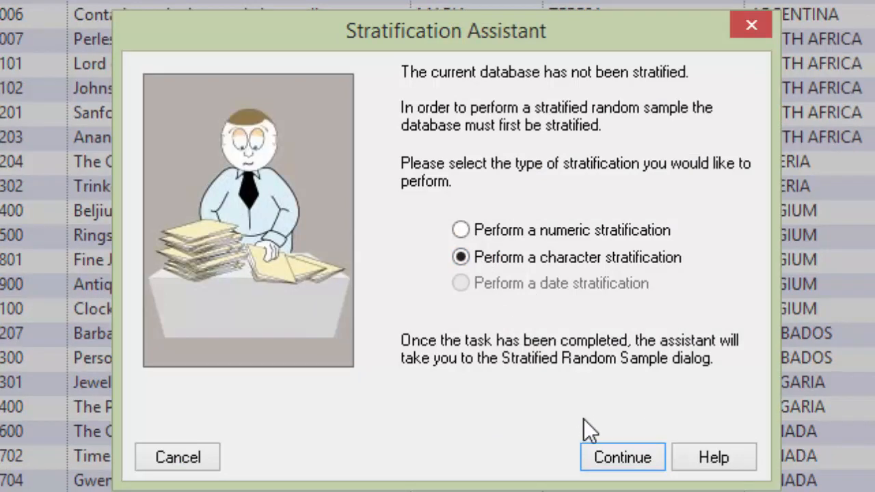
click(634, 462)
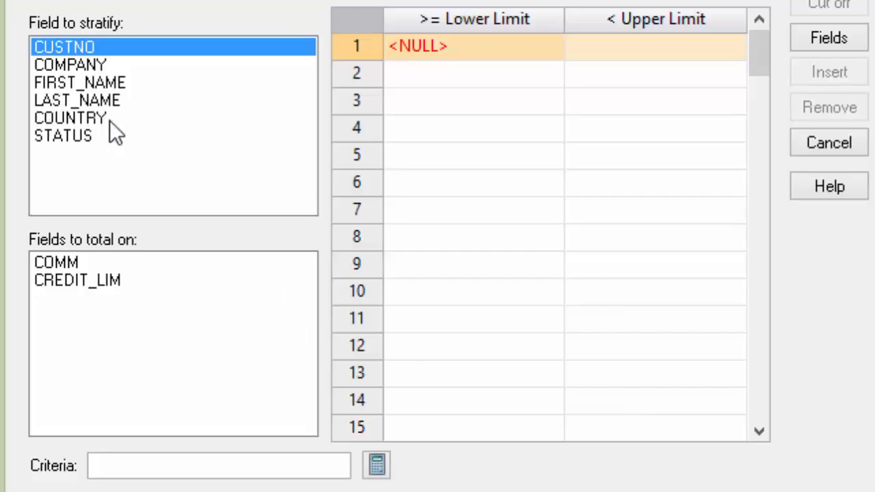
- Stratify COUNTRY with uppercase upper limits A through G, totalling on CREDIT_LIM, and run the stratification
click(84, 122)
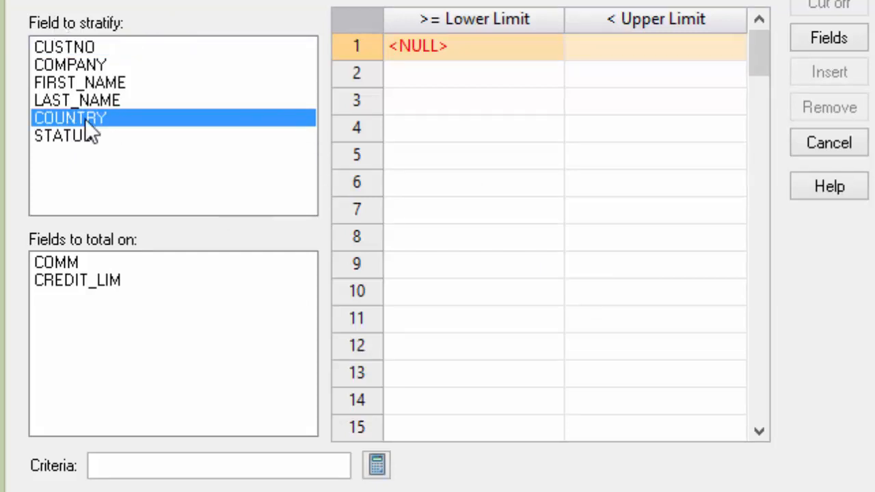
click(67, 281)
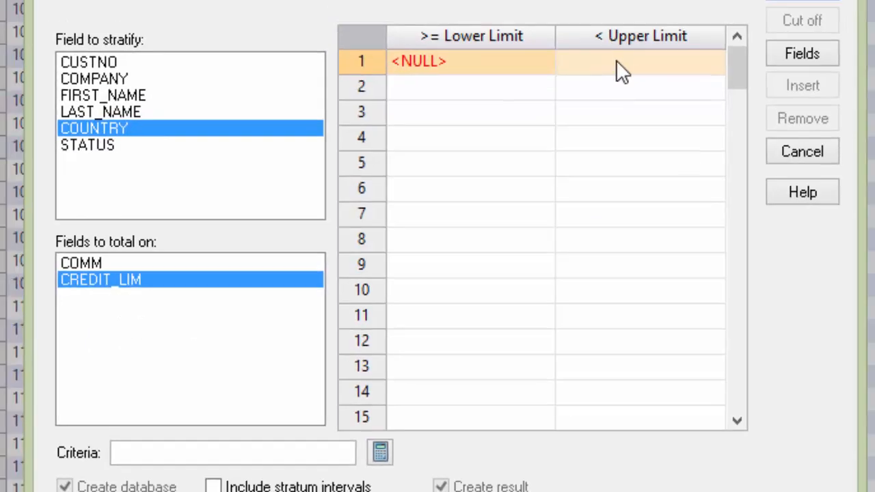
click(616, 46)
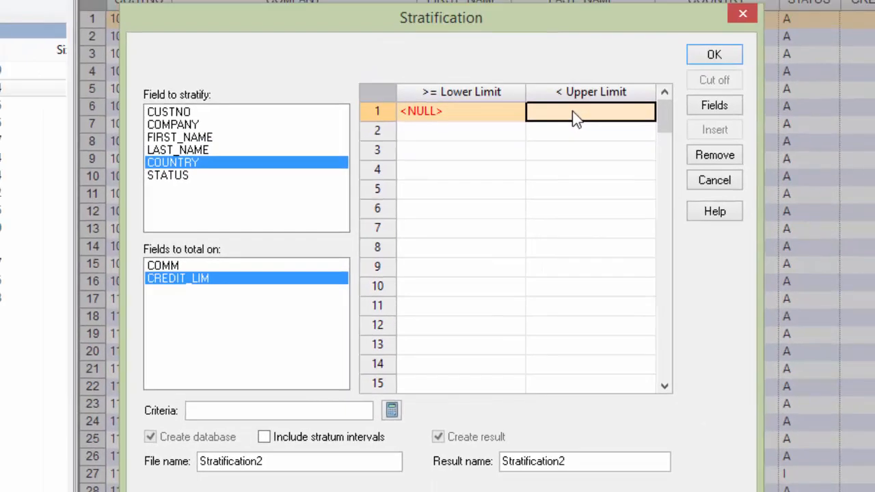
text(A)
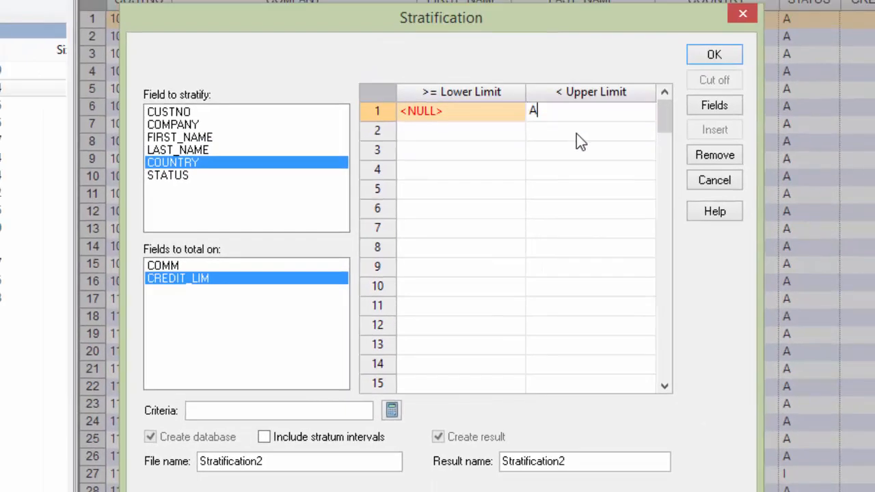
click(568, 135)
text(B)
click(568, 160)
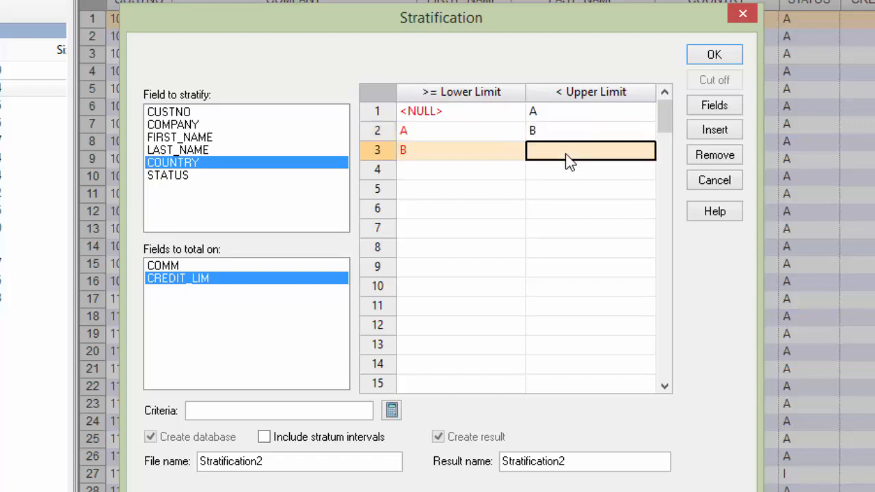
text(C)
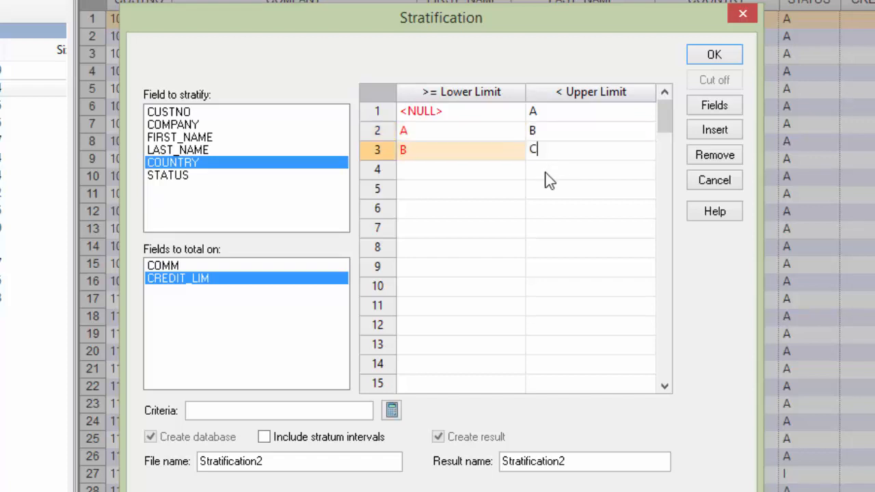
click(547, 178)
text(D)
click(541, 190)
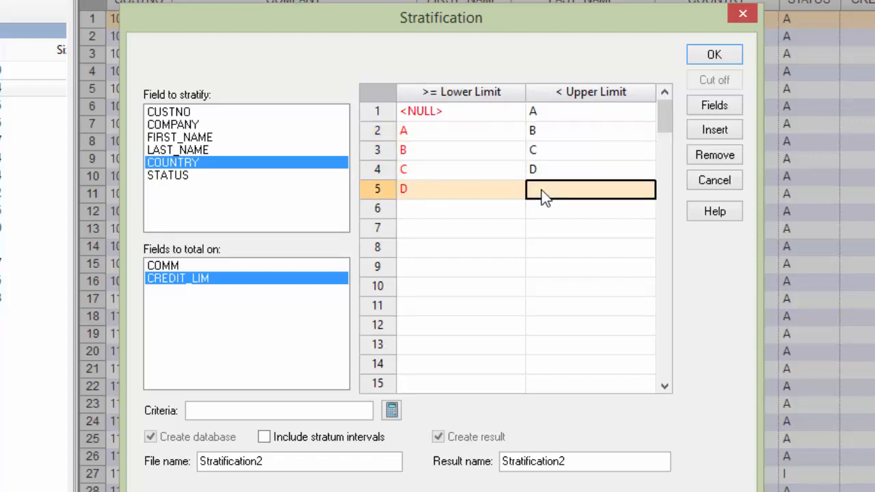
text(E)
click(543, 207)
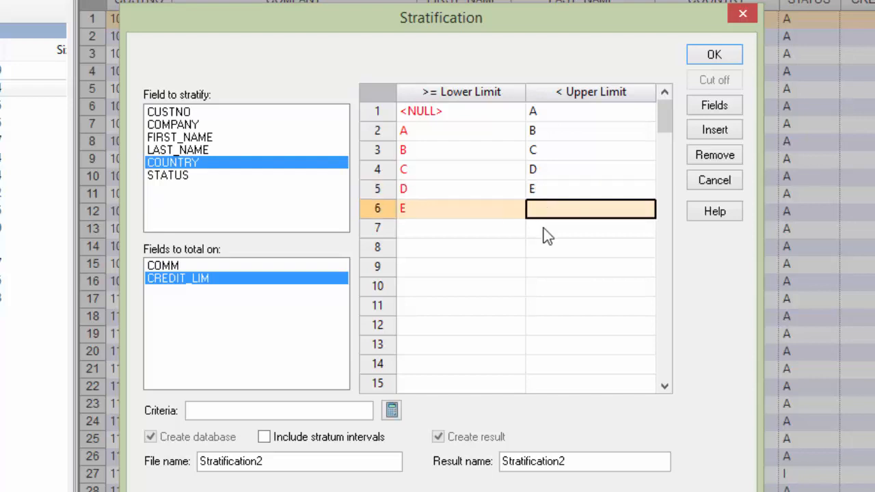
text(FG)
key(BackSpace)
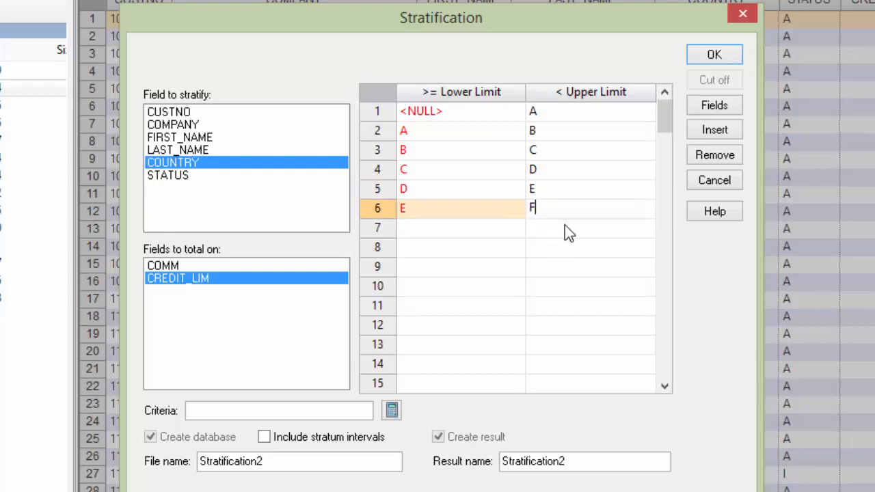
click(573, 232)
text(G)
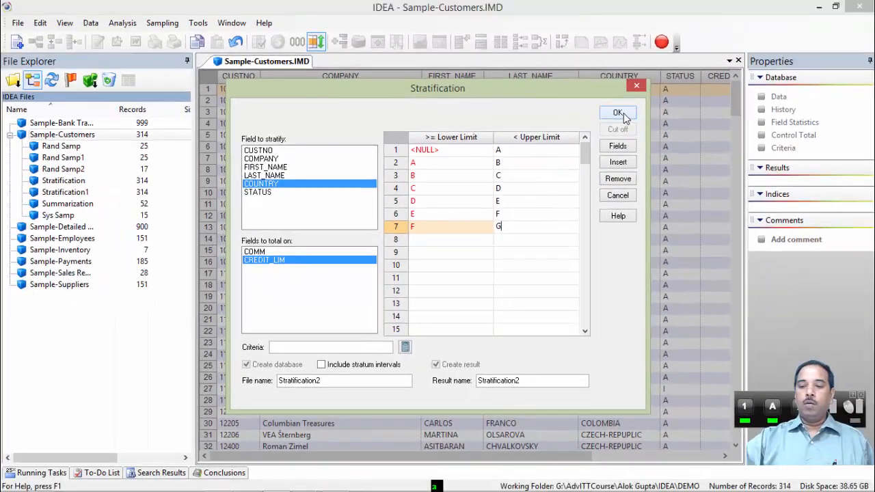
click(714, 54)
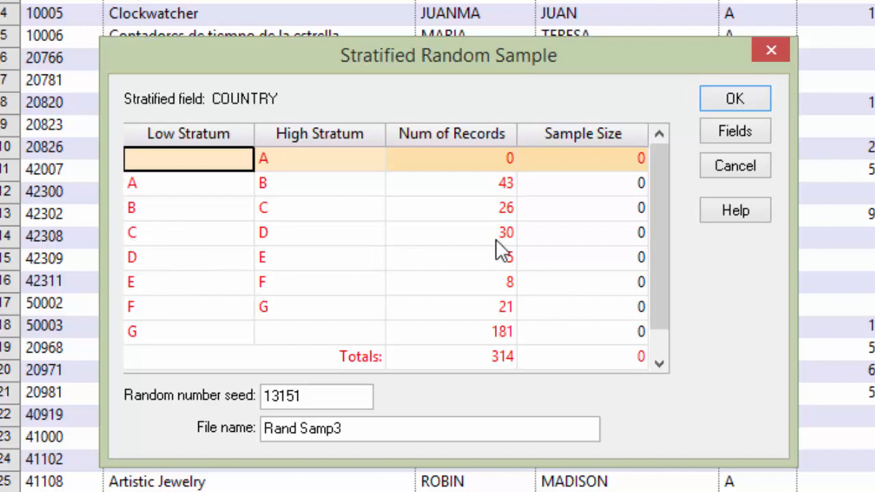
- Enter sample sizes 5, 5, 5, 2, 2 and 1 for the strata A–B through F–G and create the stratified random sample
click(639, 194)
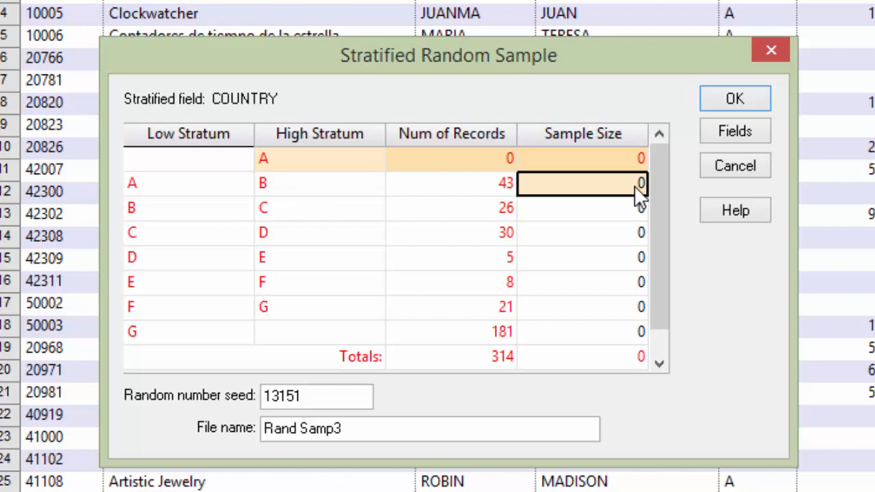
text(5)
click(607, 220)
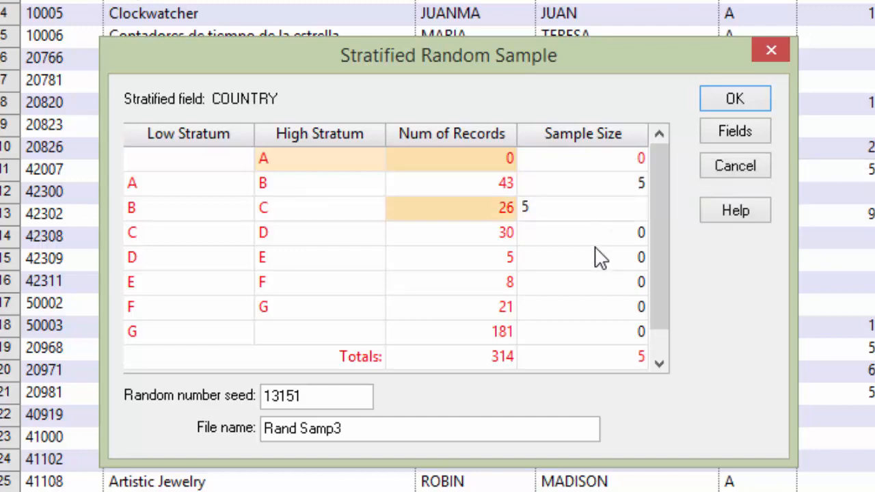
click(596, 241)
text(5)
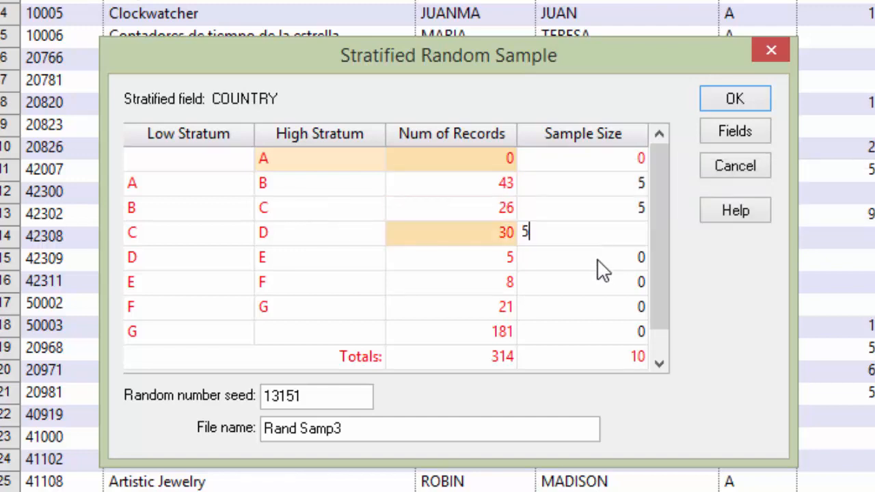
click(601, 269)
text(2)
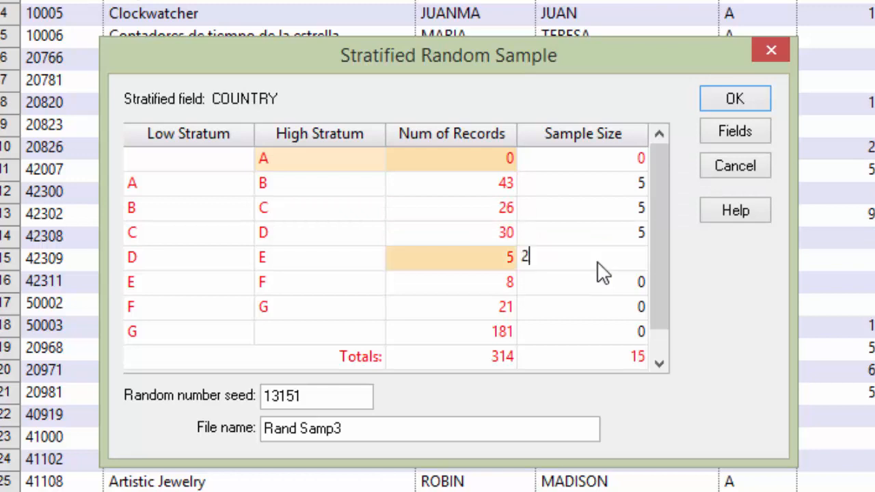
click(630, 284)
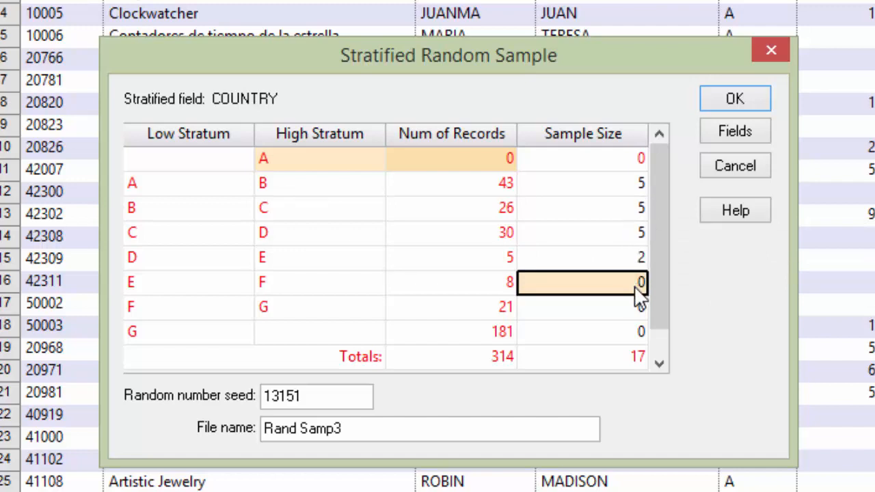
mouse_move(640, 300)
text(2)
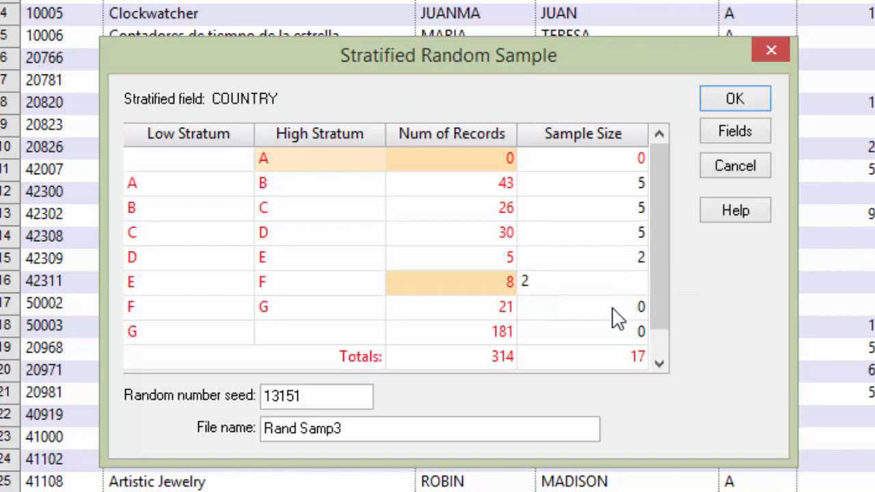
click(617, 316)
text(1)
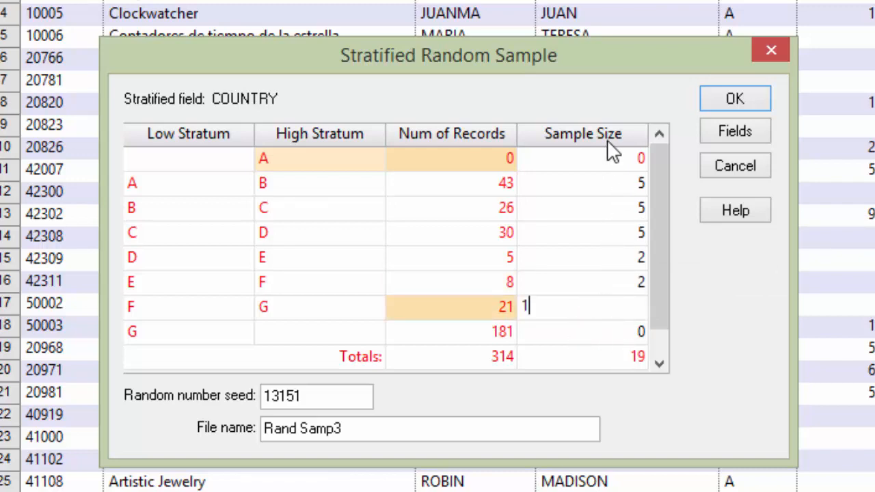
click(641, 287)
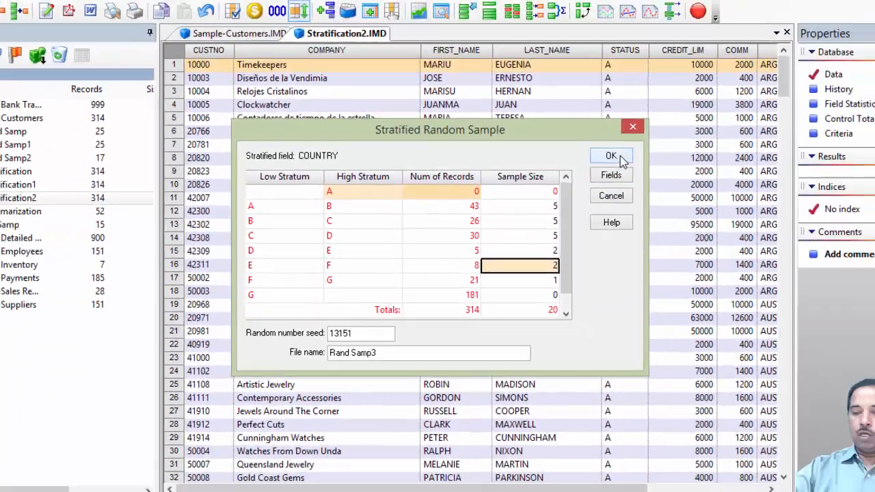
click(735, 98)
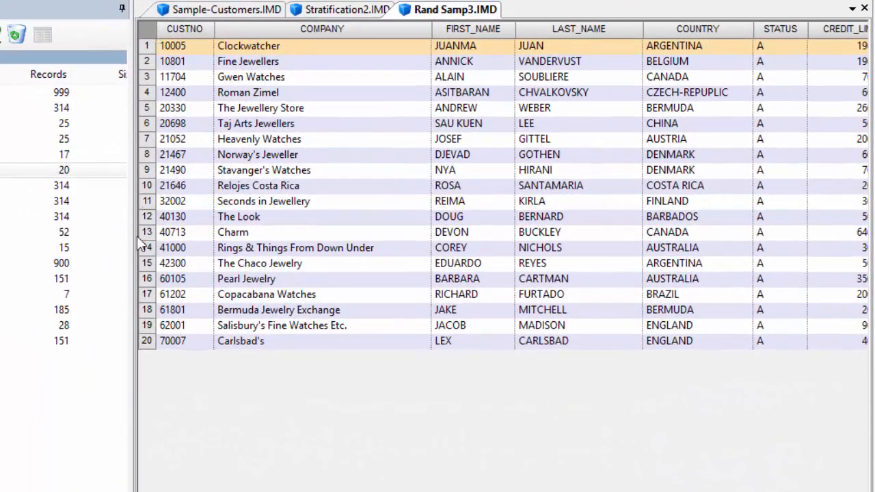
click(692, 27)
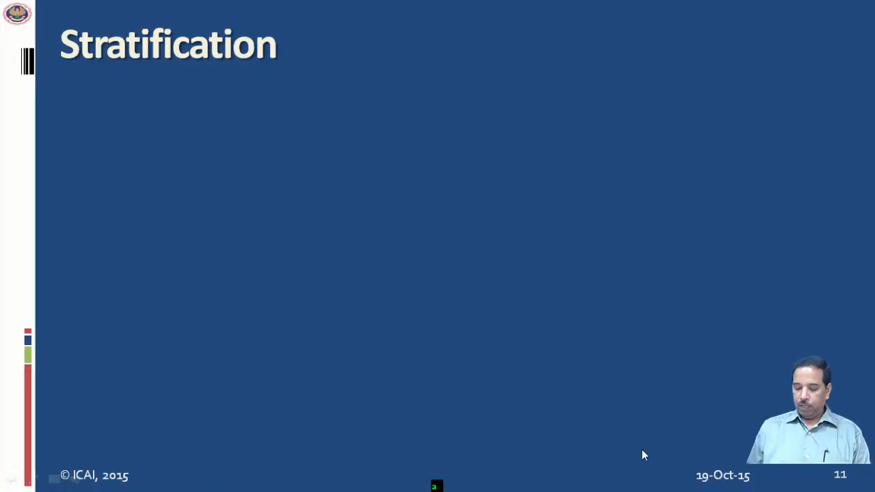
key(Right)
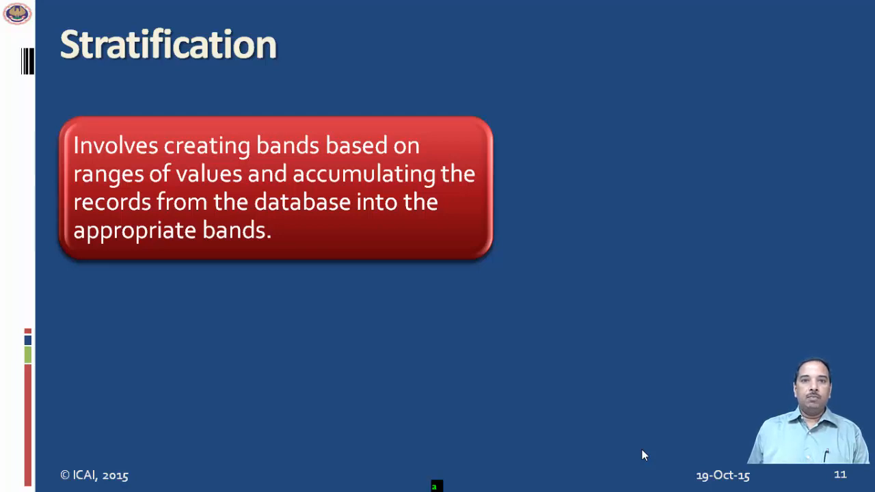
key(Right)
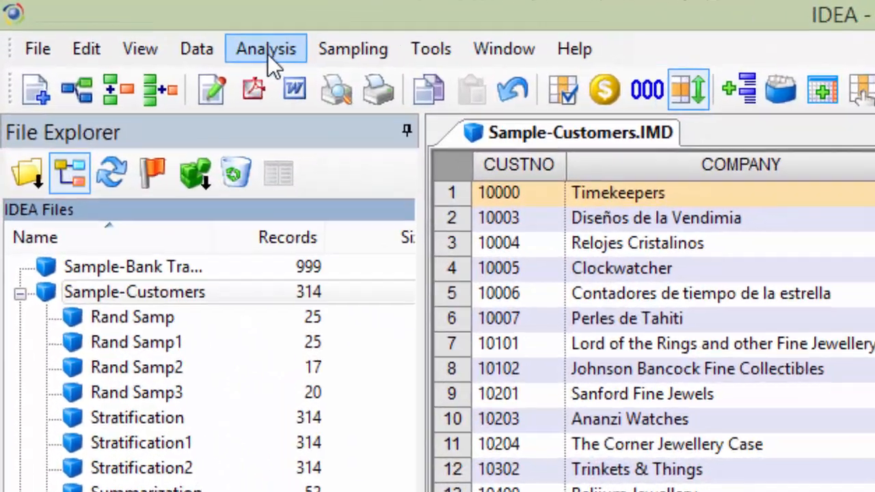
- Start a new stratification of the customer file on the COUNTRY field
click(269, 55)
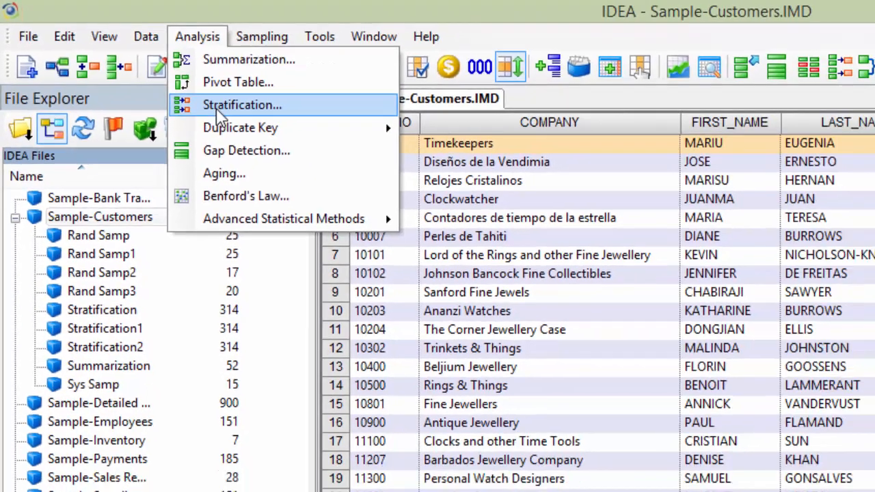
click(340, 171)
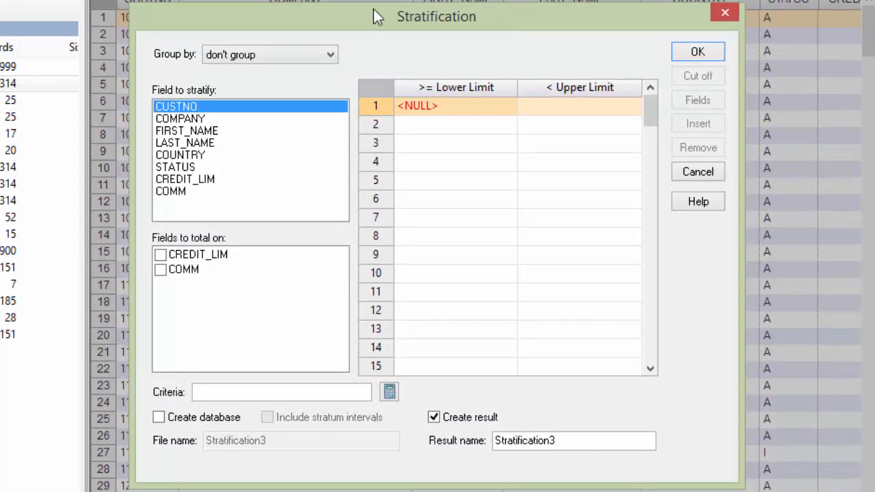
click(185, 155)
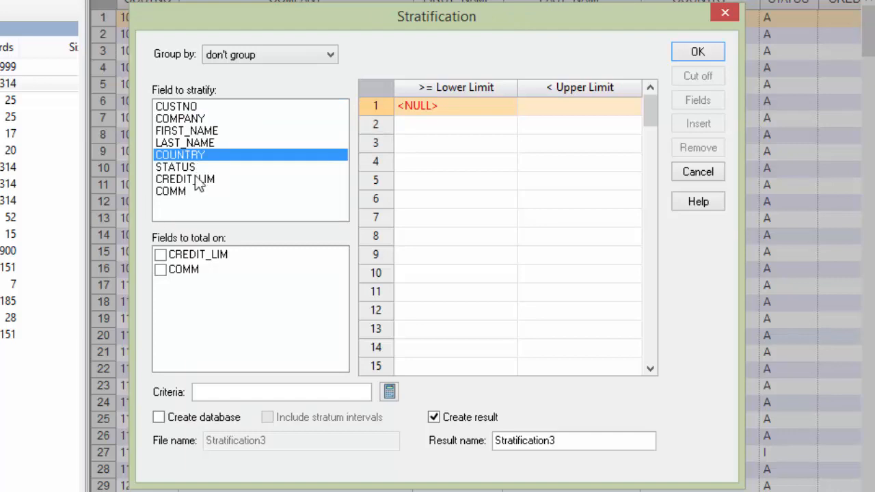
click(161, 257)
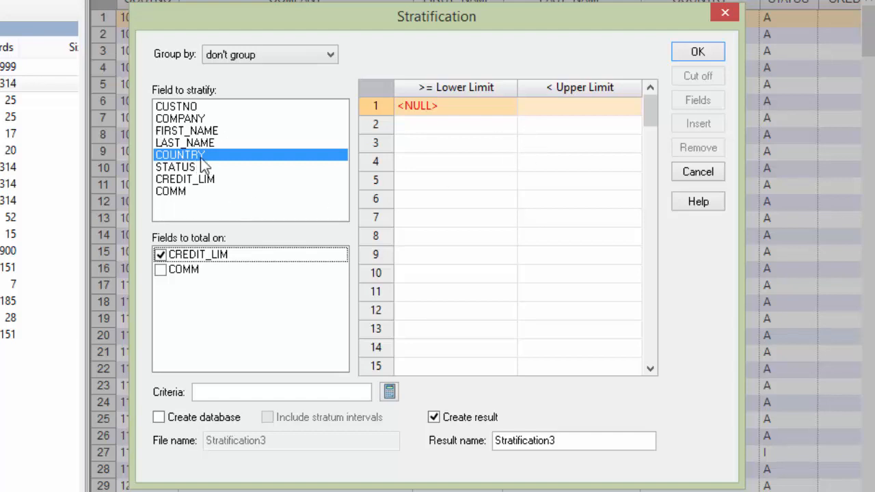
click(559, 111)
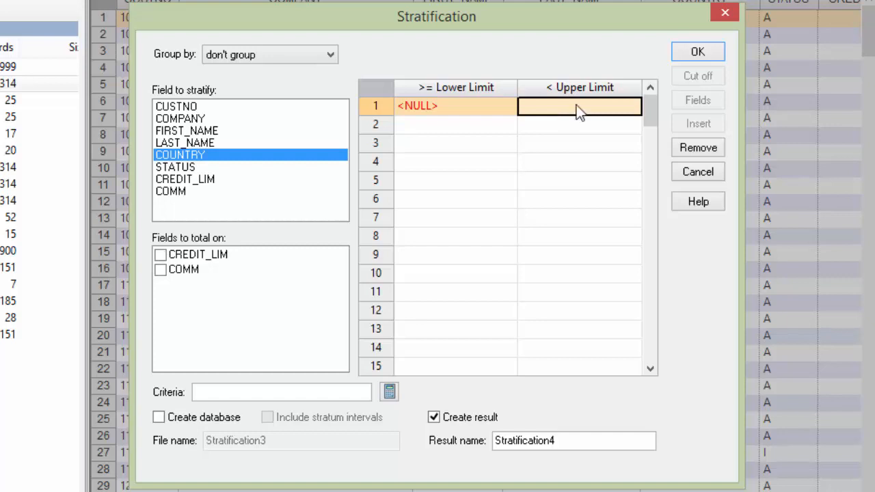
- Enter uppercase upper limits A, B, C, D, E and F for the COUNTRY strata
text(A)
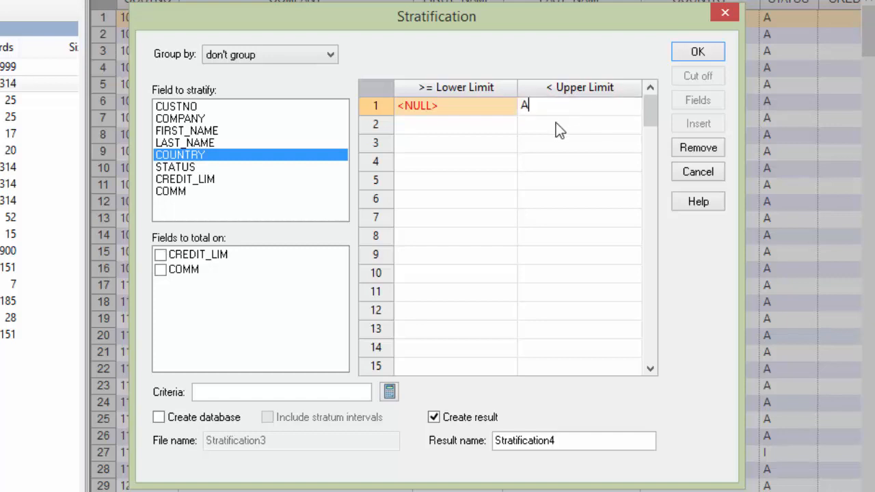
click(556, 124)
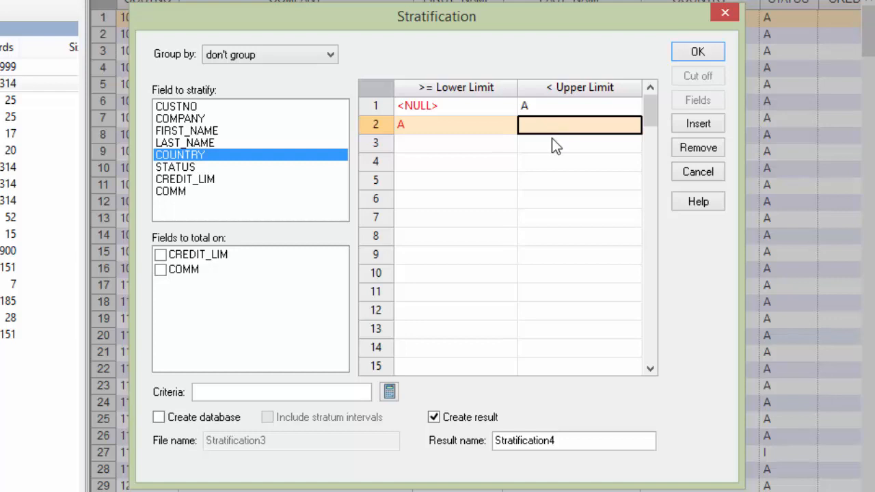
text(B)
click(546, 146)
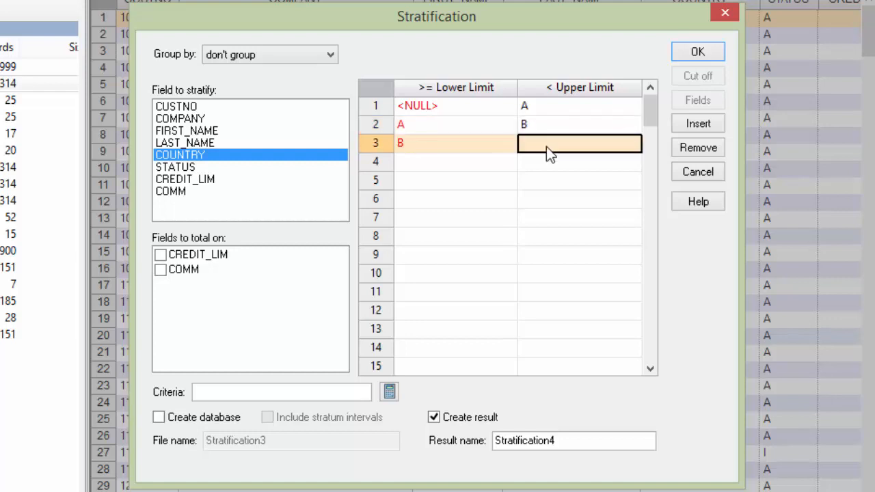
text(C)
click(546, 162)
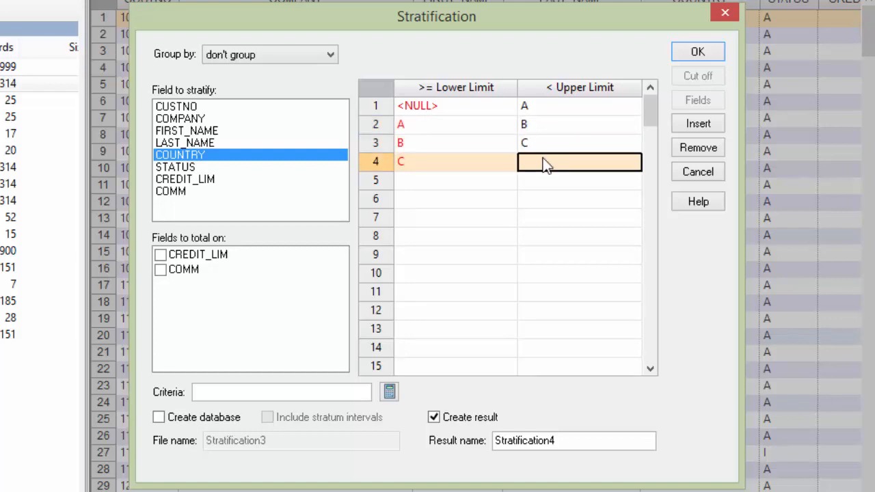
text(D)
click(541, 182)
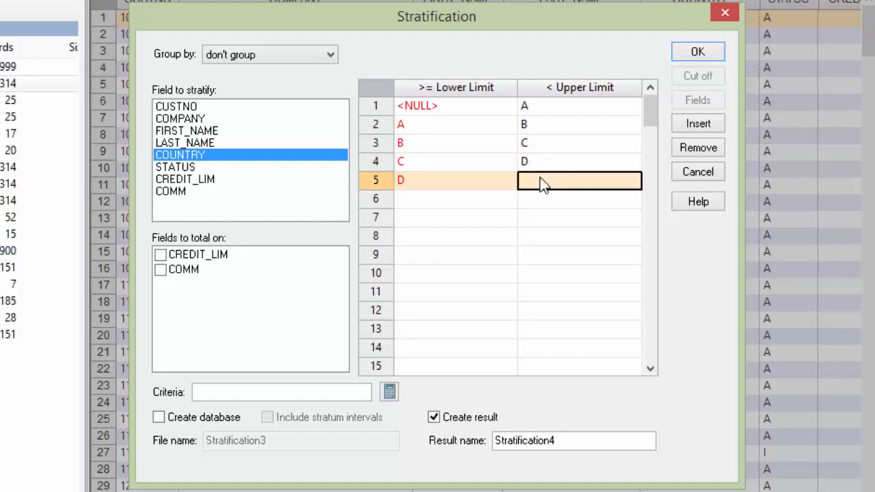
text(E)
click(539, 199)
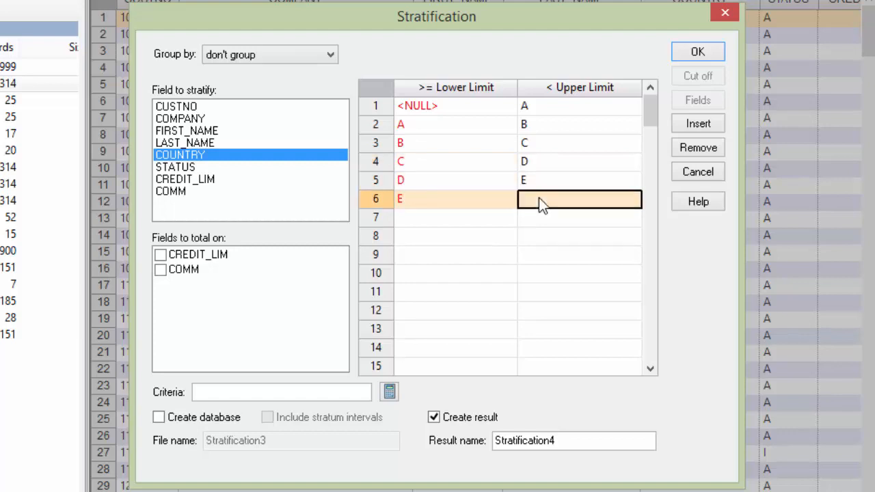
text(F)
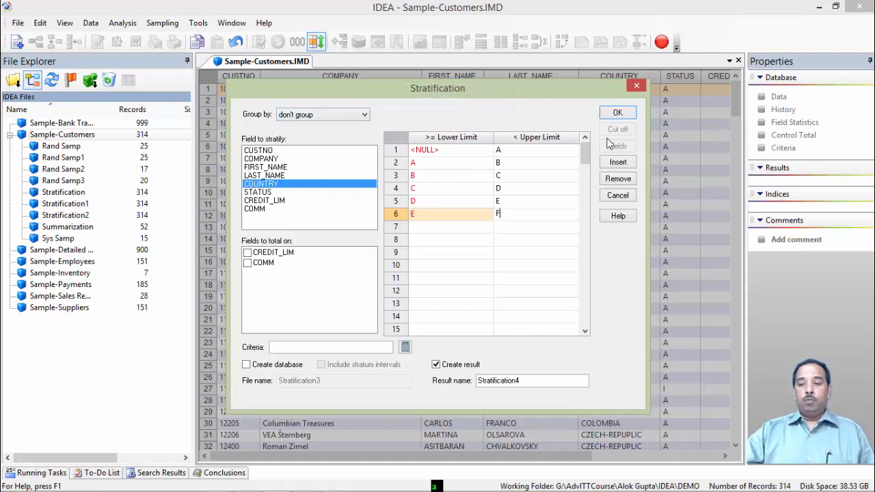
- Total on CREDIT_LIM and run the stratification
click(617, 113)
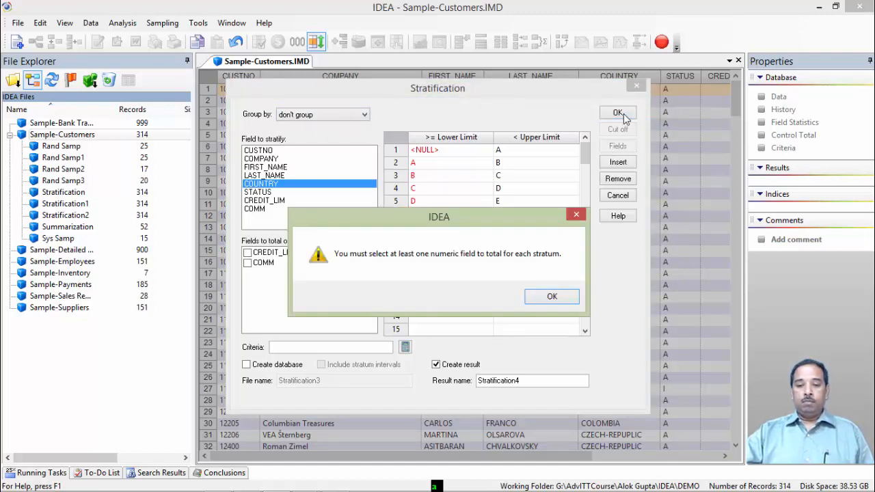
click(551, 297)
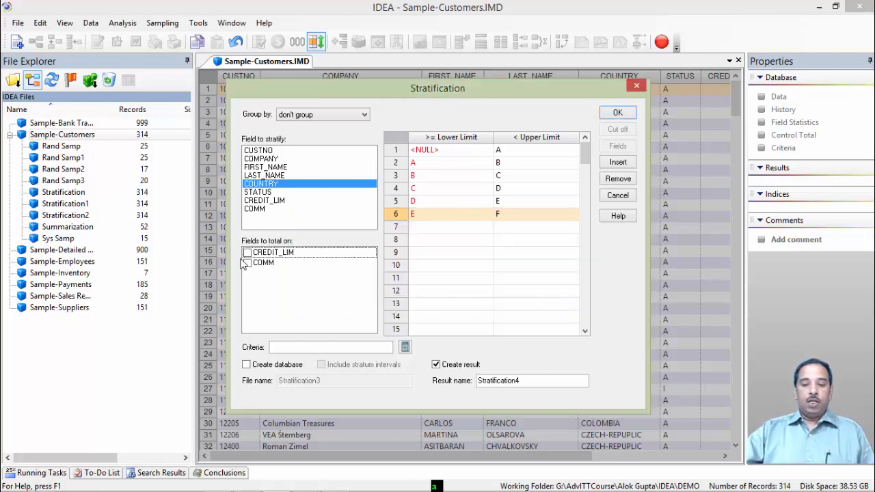
click(248, 253)
click(611, 114)
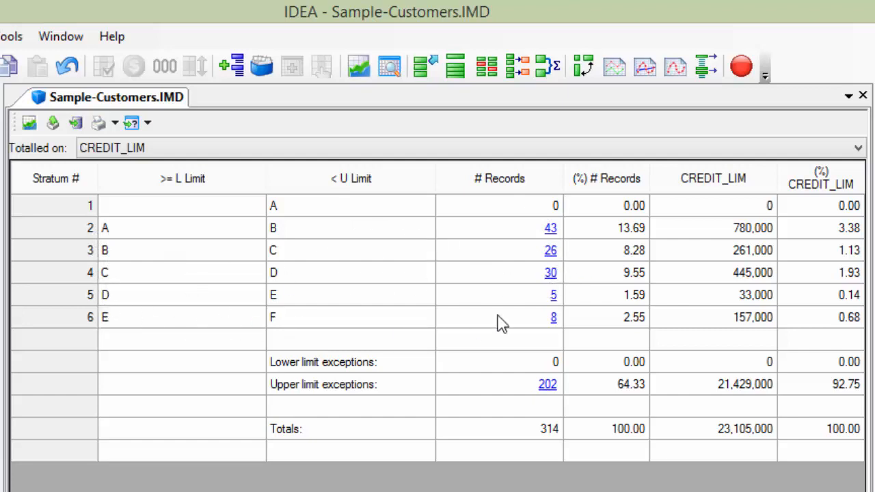
- Display the records of the E–F stratum and close the preview
right_click(554, 321)
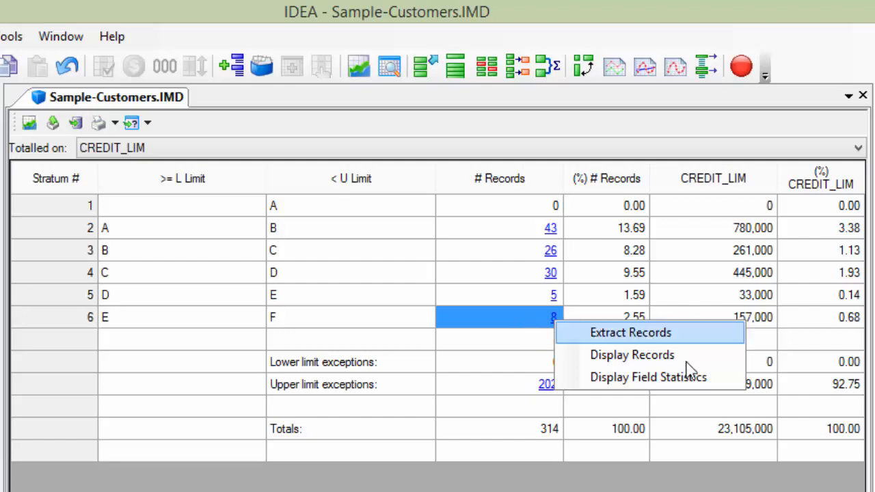
click(633, 363)
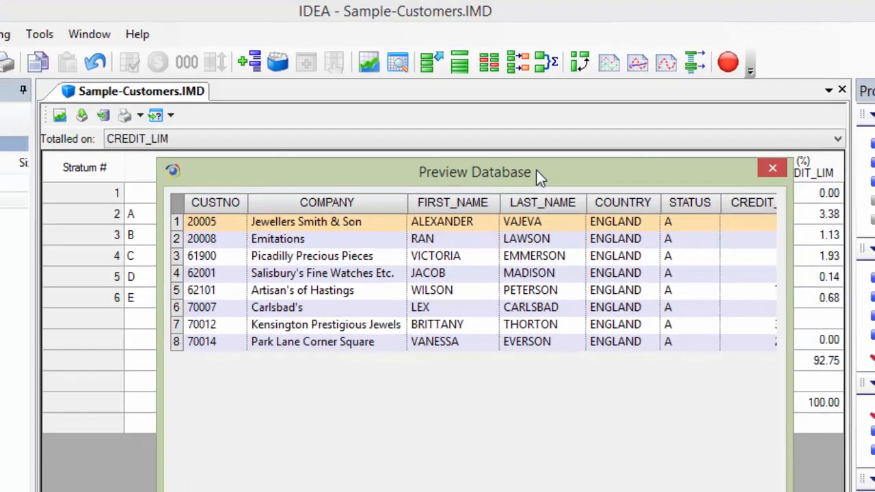
drag(536, 169, 788, 105)
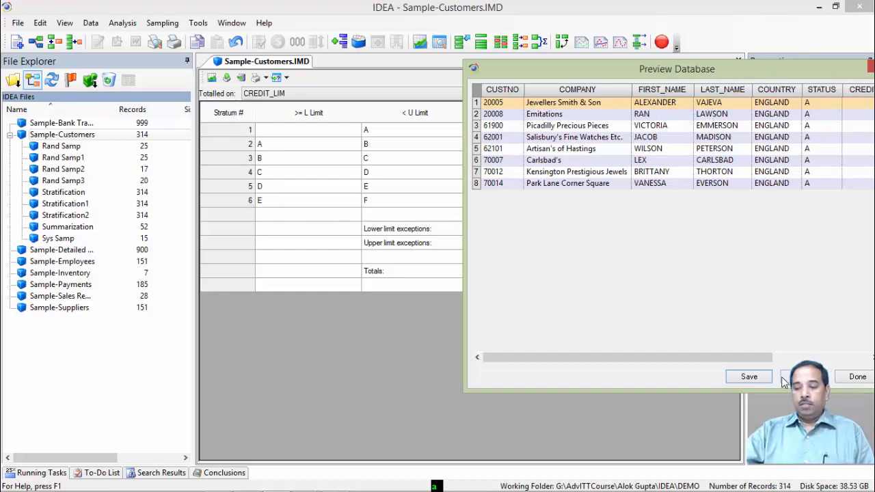
click(854, 378)
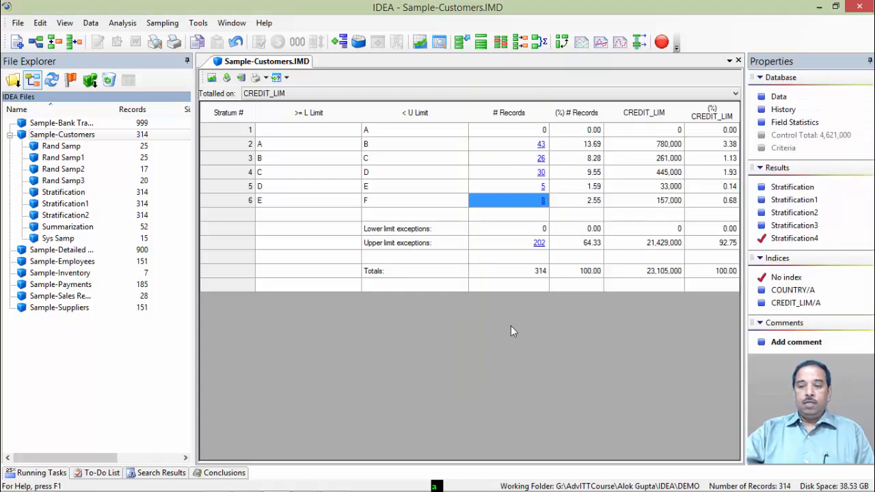
- Display the records of the D–E stratum and close the preview
right_click(544, 190)
click(579, 212)
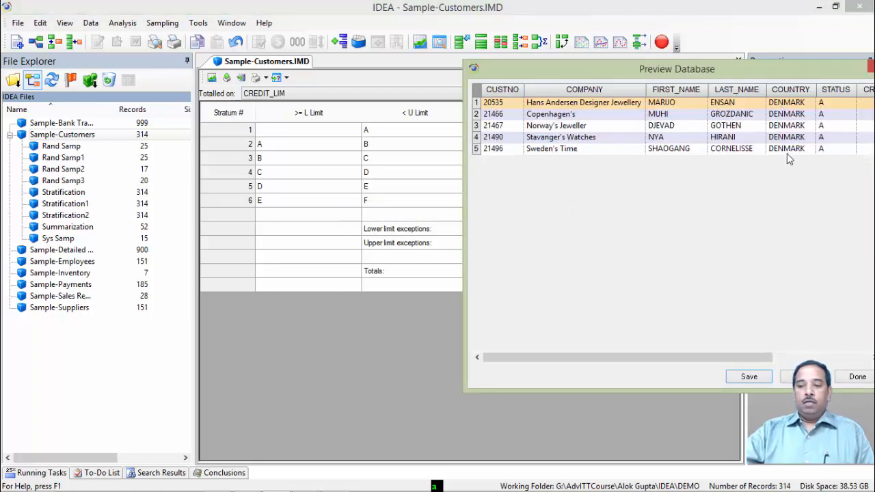
click(857, 376)
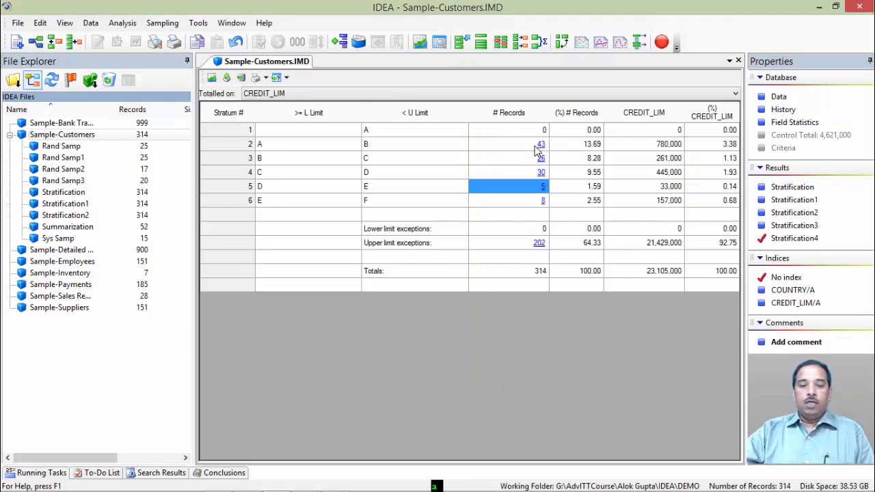
- Display and scroll through the records of the A–B stratum
right_click(540, 149)
click(554, 154)
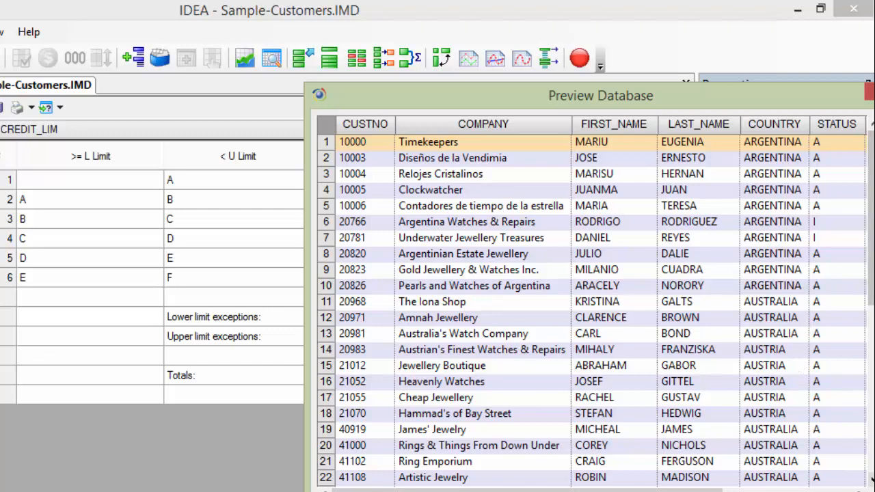
scroll(870, 480, down, 4)
scroll(870, 480, down, 1)
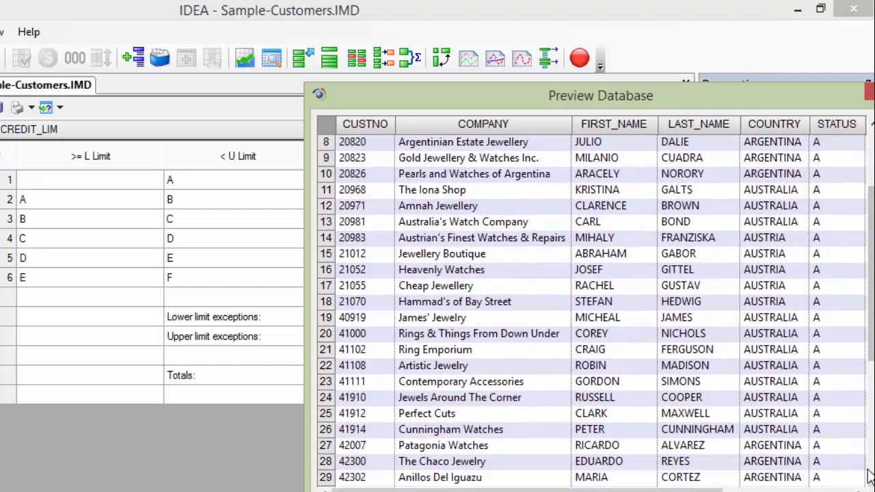
- Scroll further through the A–B stratum records and close the preview
scroll(870, 479, down, 13)
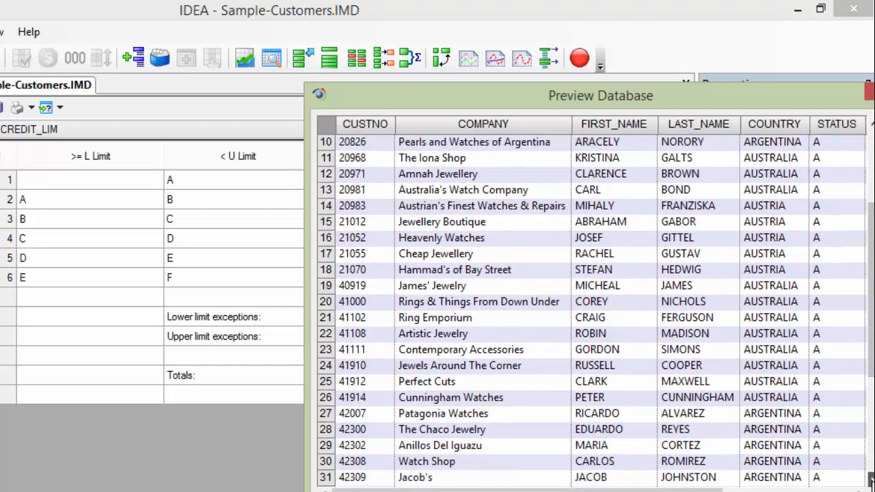
scroll(870, 480, down, 1)
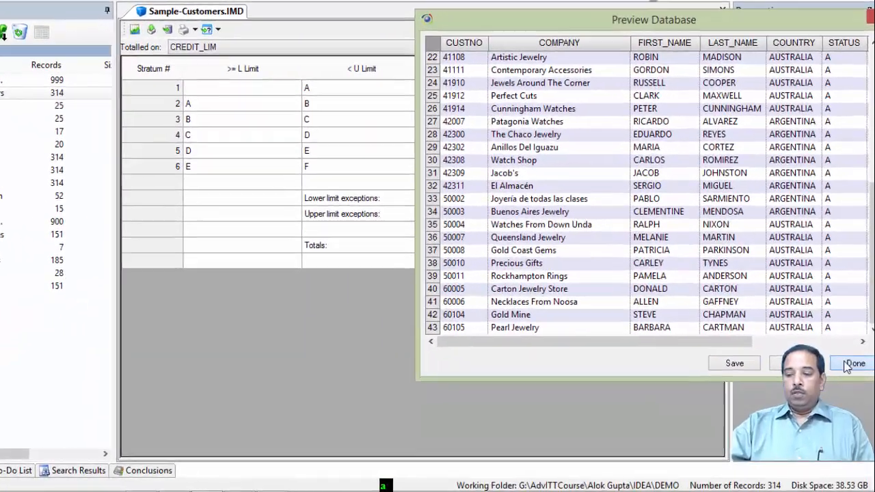
click(852, 364)
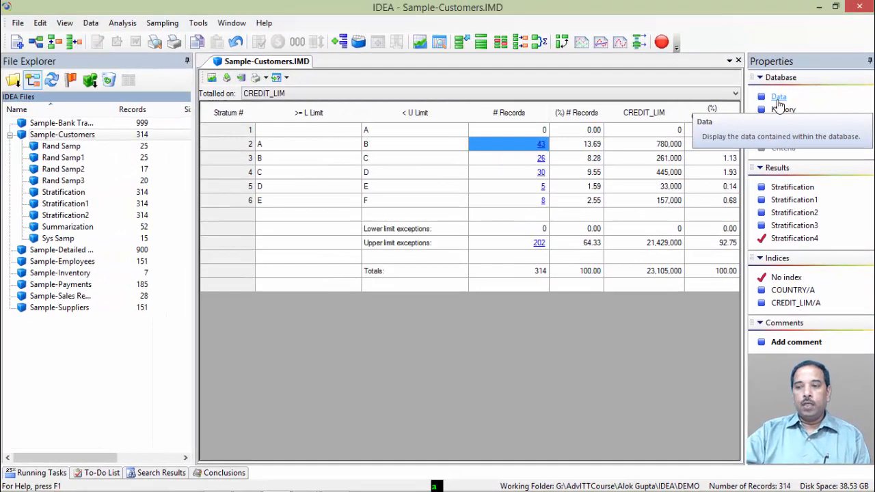
- Open the customer database and start a stratification of COUNTRY grouped by STATUS, totalling CREDIT_LIM
click(778, 99)
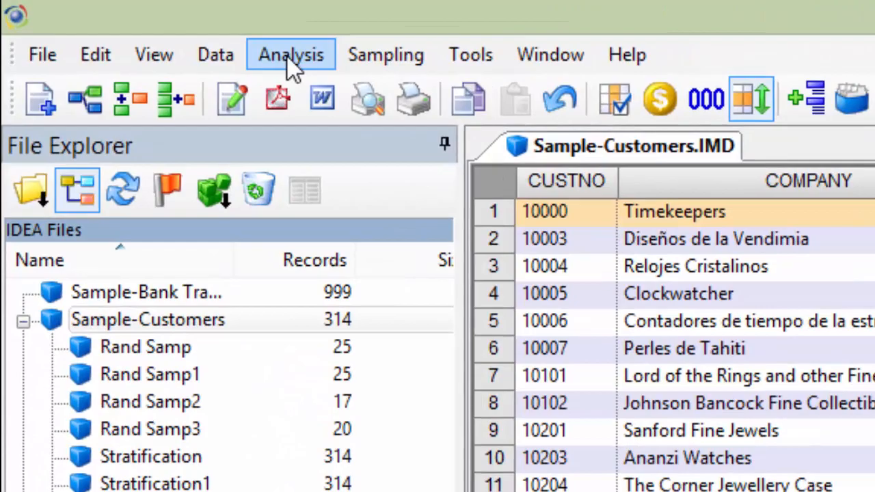
click(193, 36)
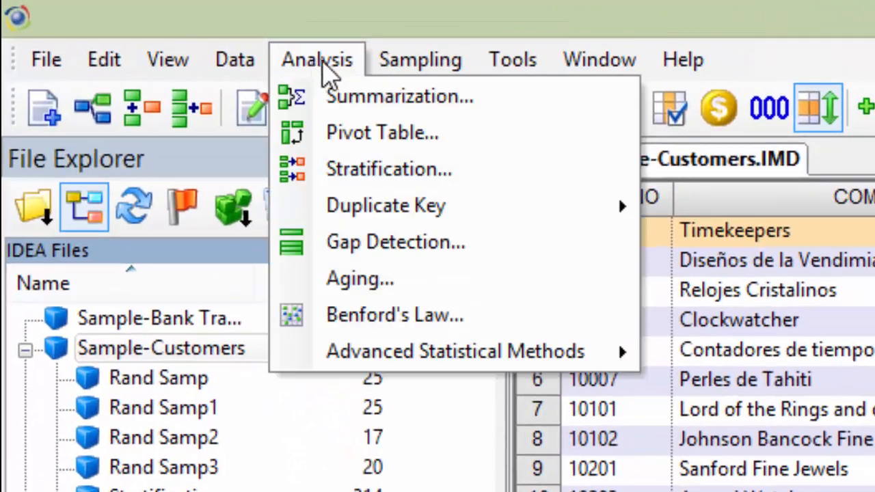
mouse_move(257, 36)
mouse_move(316, 68)
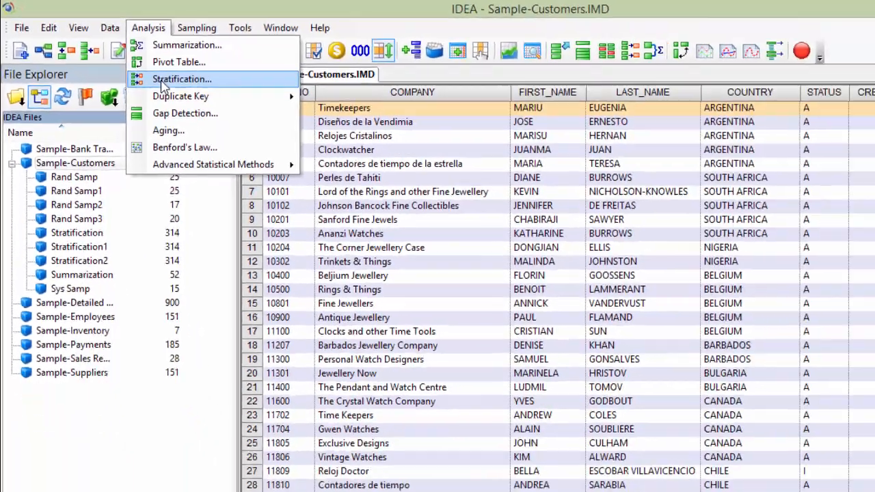
click(382, 168)
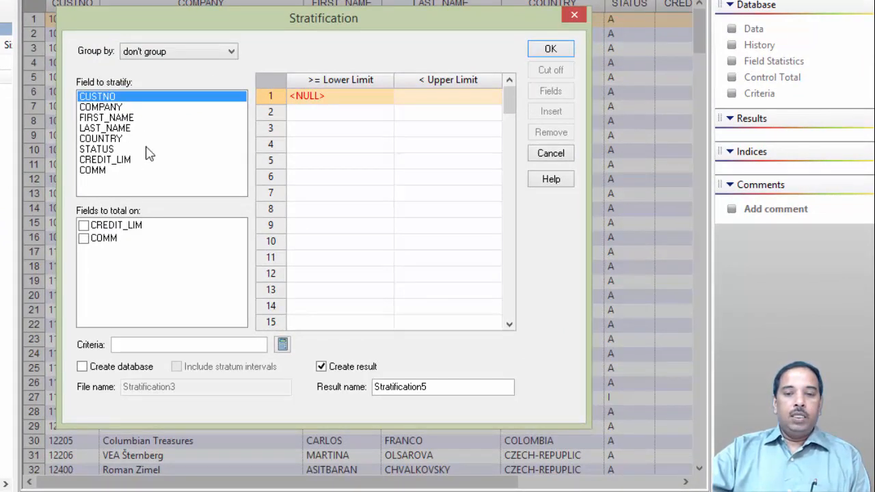
click(232, 52)
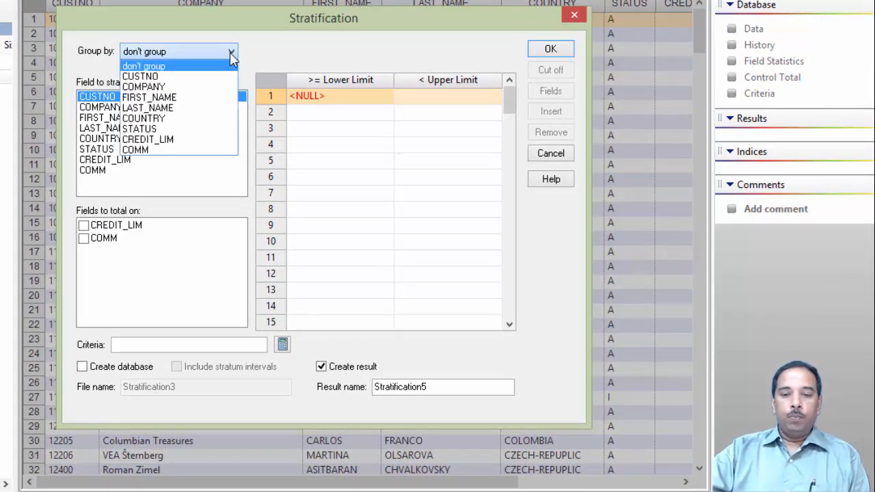
click(157, 131)
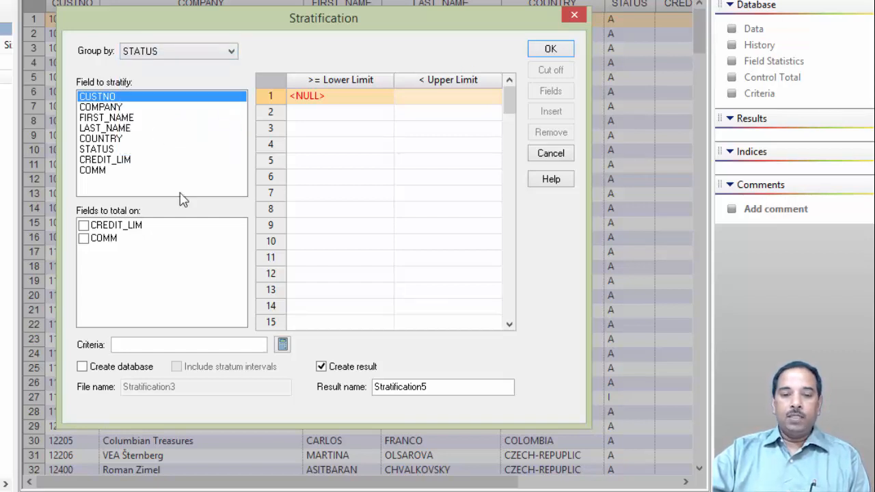
click(108, 140)
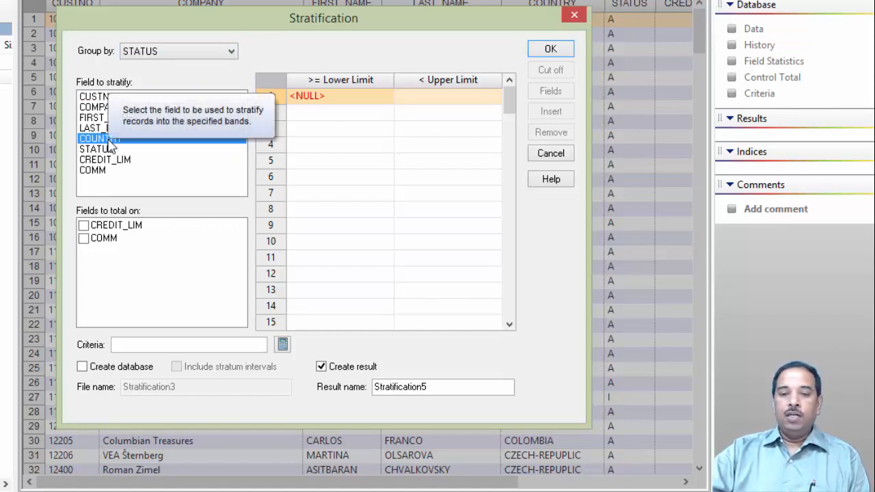
click(83, 226)
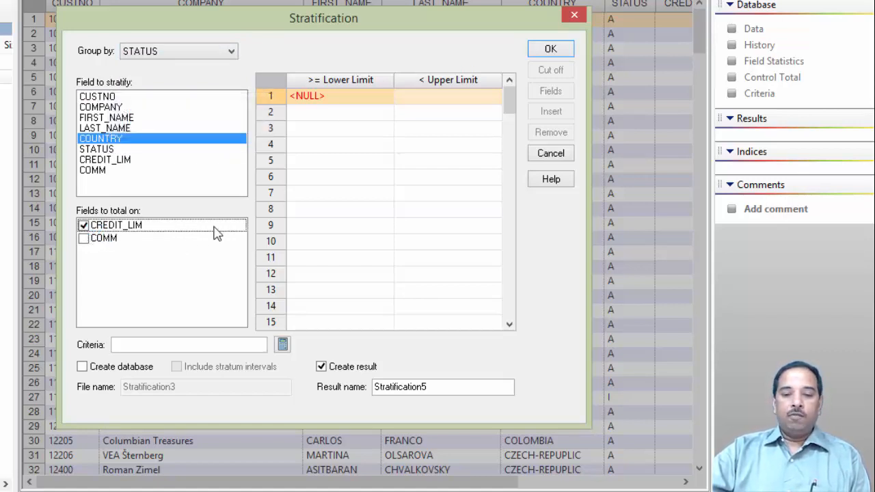
- Enter upper limits A, B, C, D, E and F for the strata and run the stratification
click(434, 100)
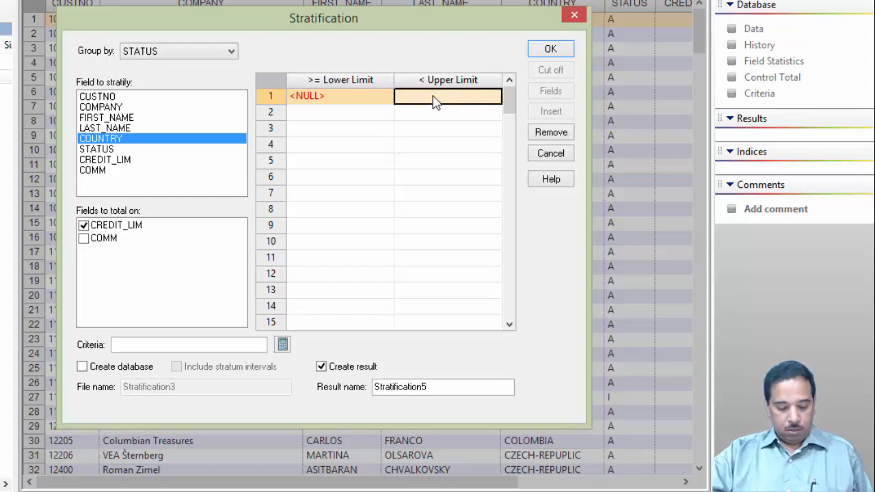
text(A)
key(Return)
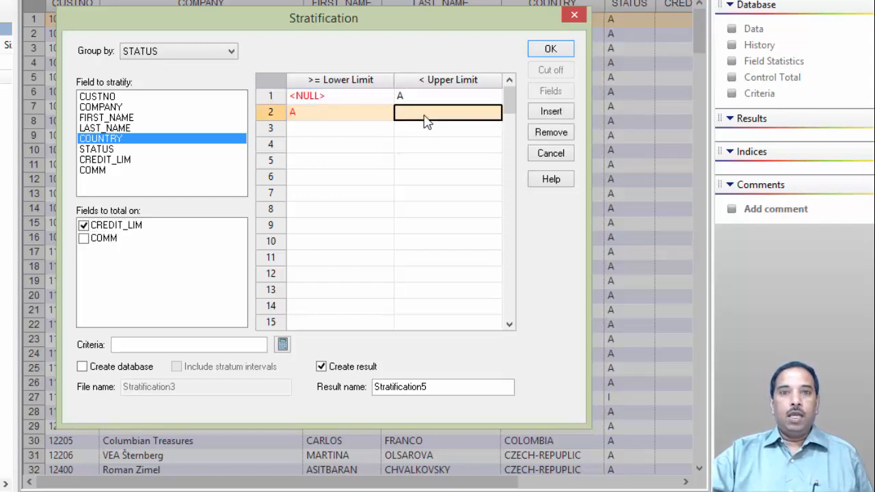
text(B)
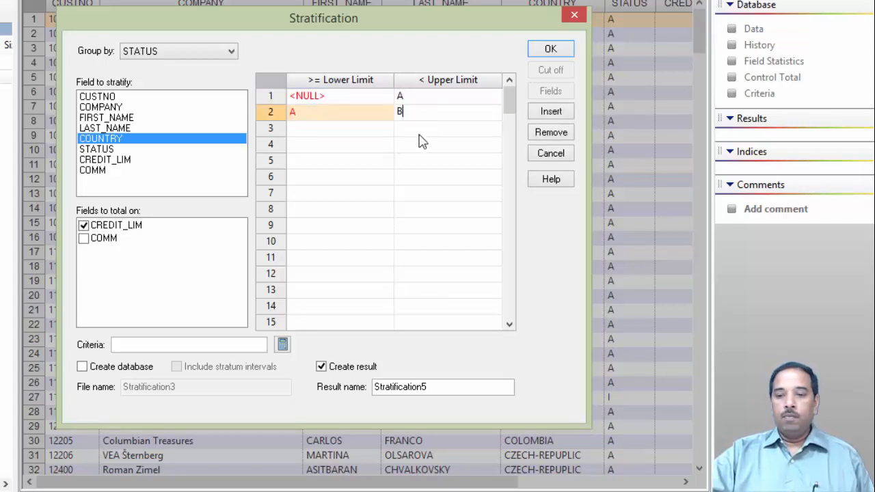
key(Return)
text(C)
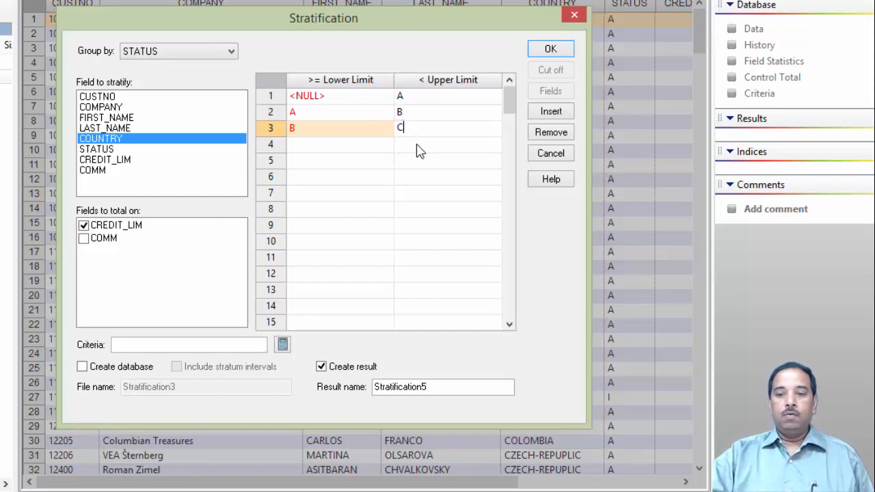
key(Return)
text(D)
key(Return)
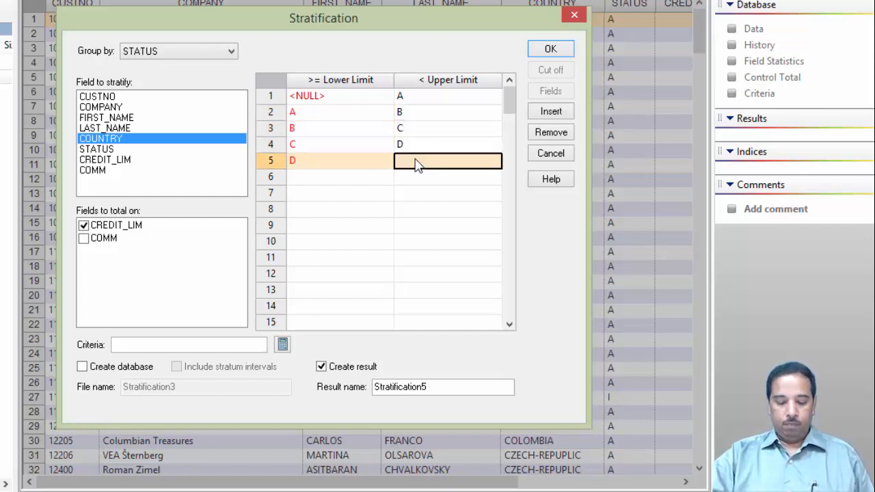
text(E)
key(Return)
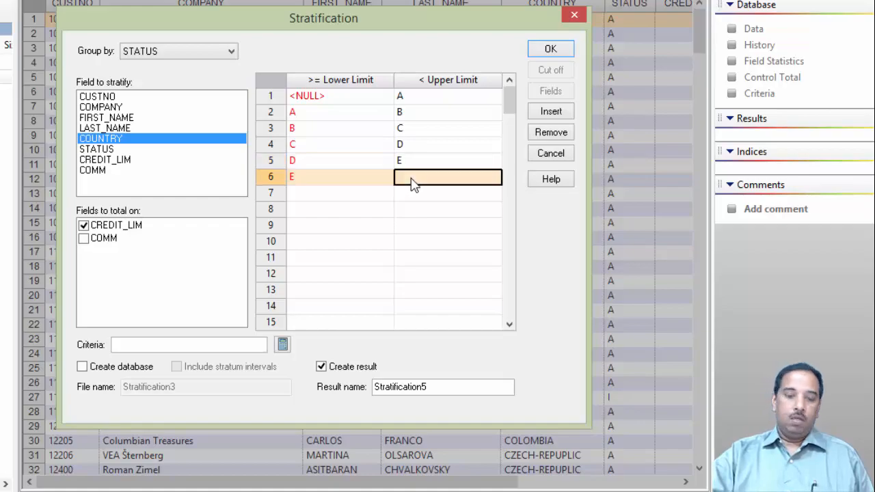
text(F)
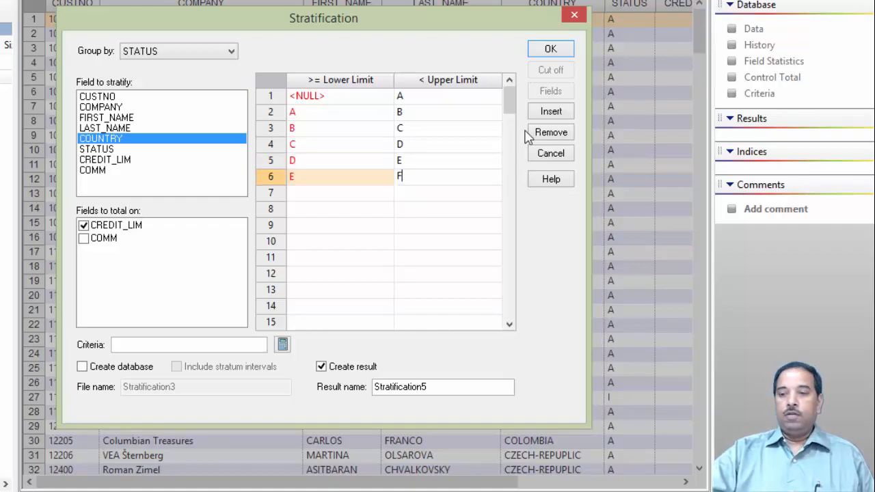
click(547, 52)
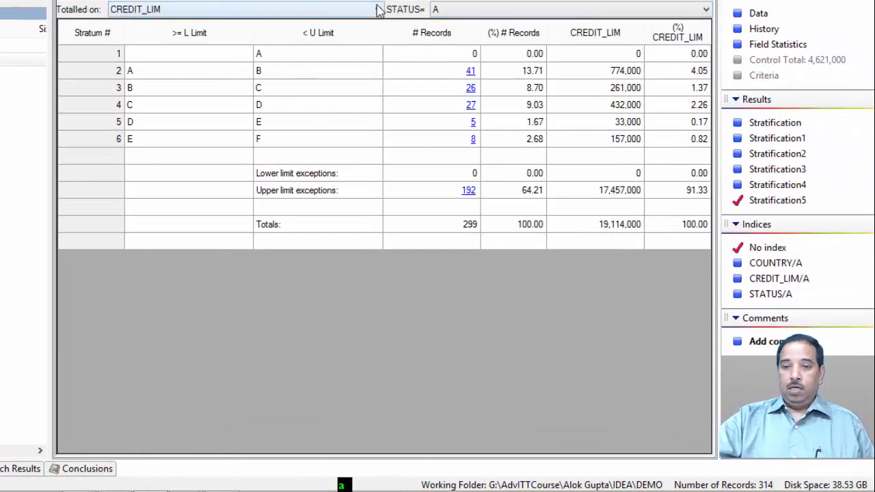
- Switch the stratification result to show STATUS I
click(708, 11)
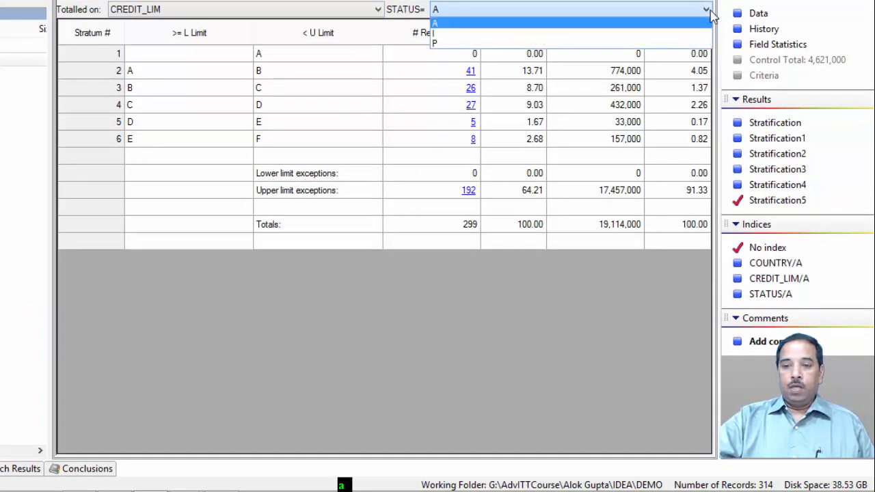
click(708, 11)
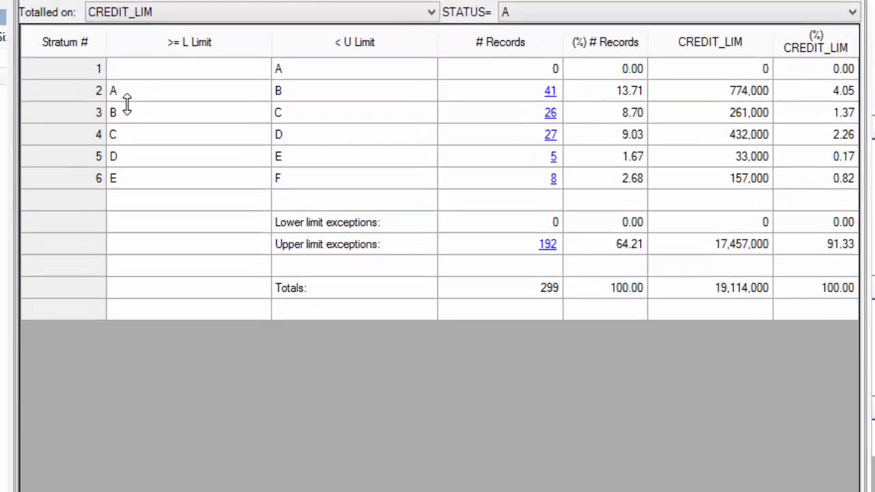
click(872, 12)
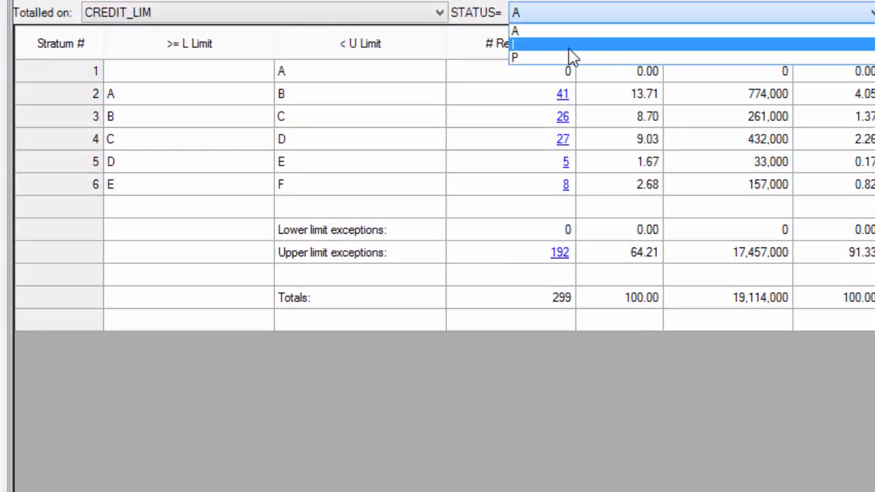
click(518, 45)
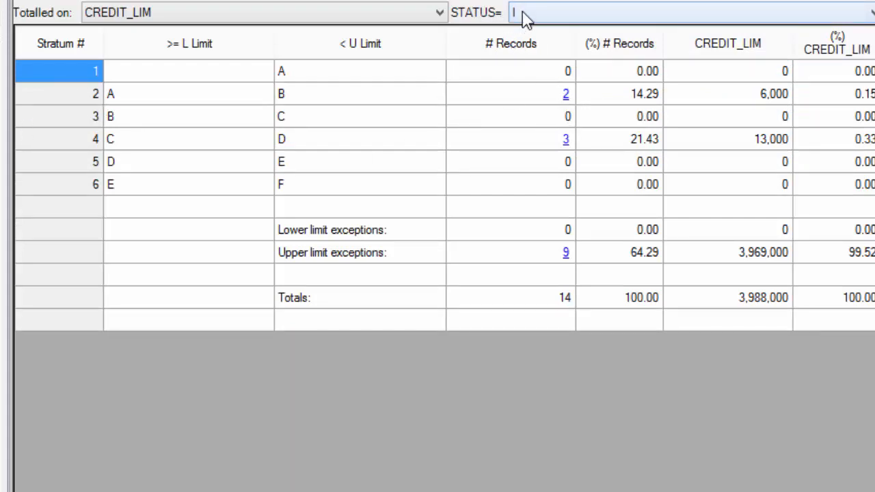
- Display the A–B stratum records for STATUS I, scroll across their columns, and close the preview
right_click(565, 96)
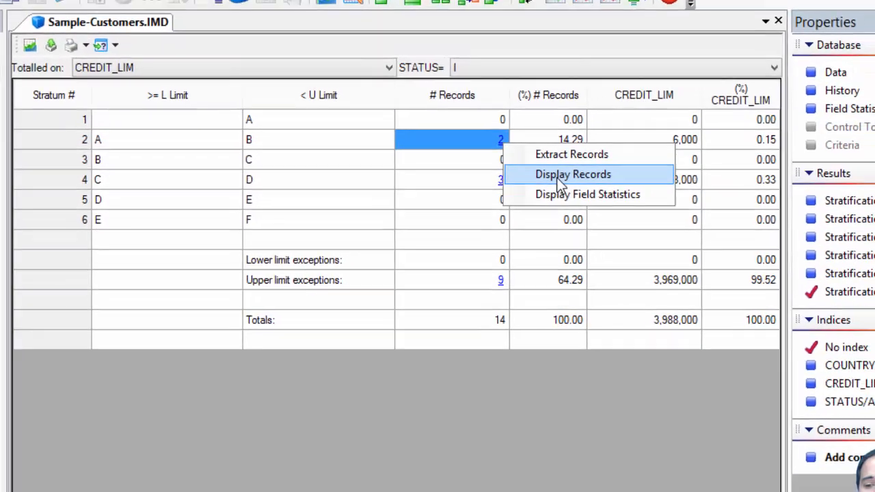
click(639, 138)
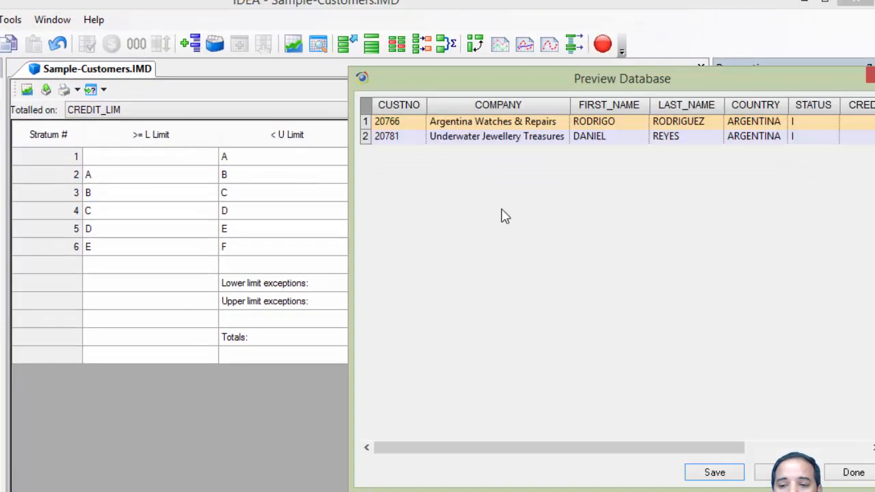
click(865, 448)
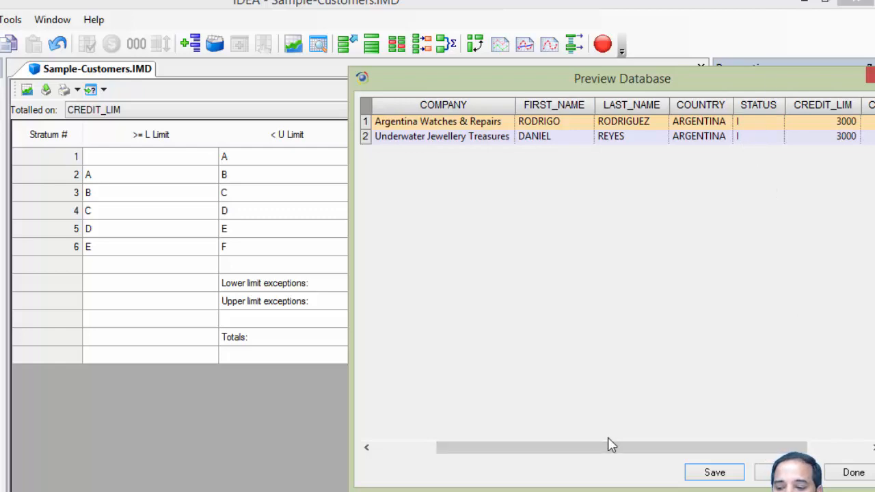
click(853, 473)
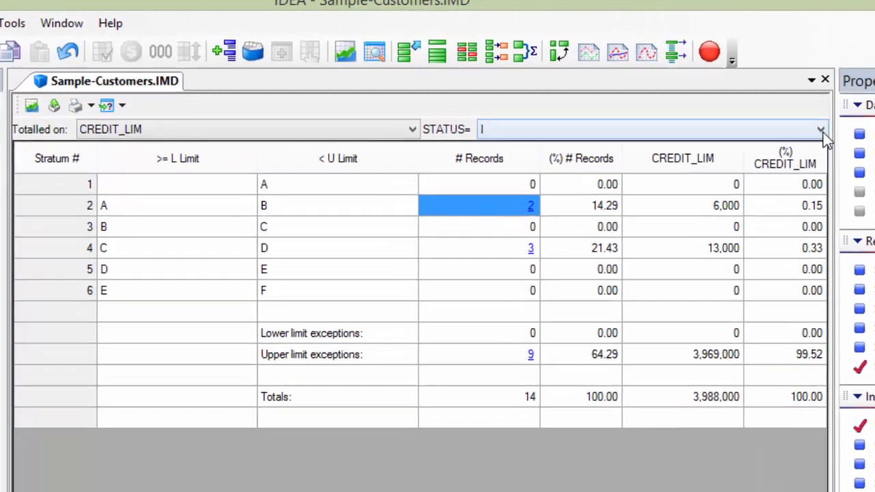
- Switch the result to STATUS P, then back to STATUS A
click(822, 131)
click(491, 172)
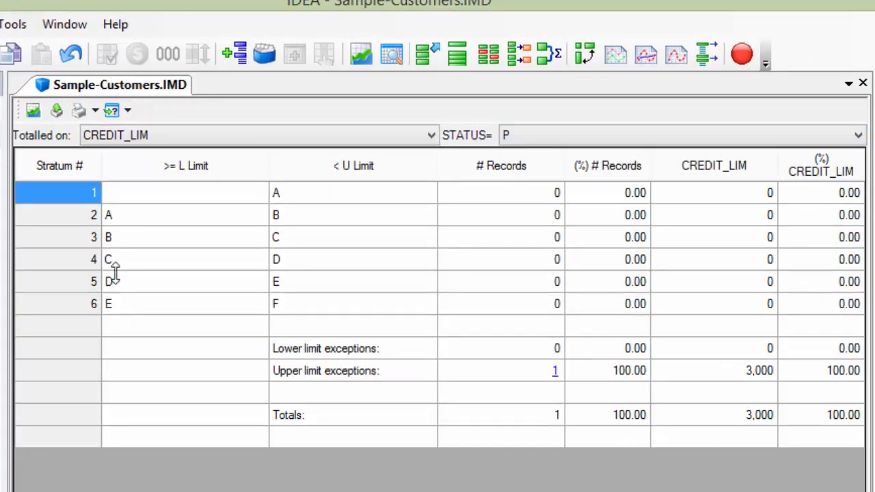
click(859, 136)
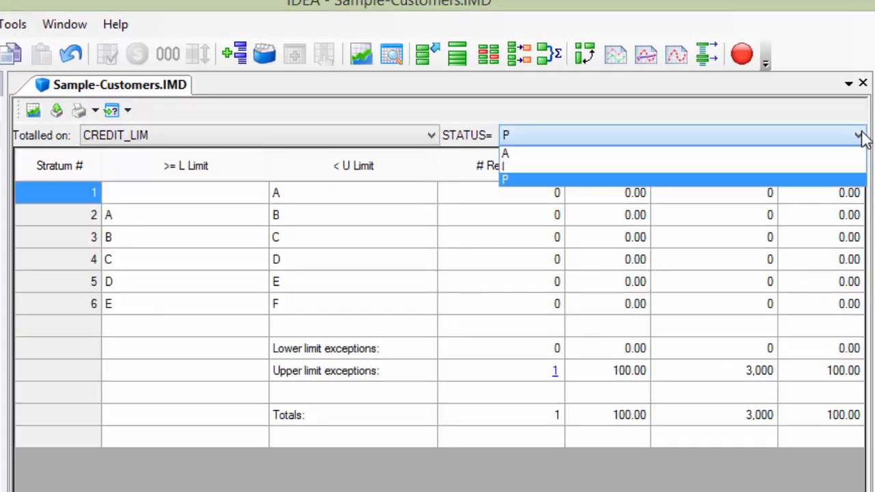
click(514, 155)
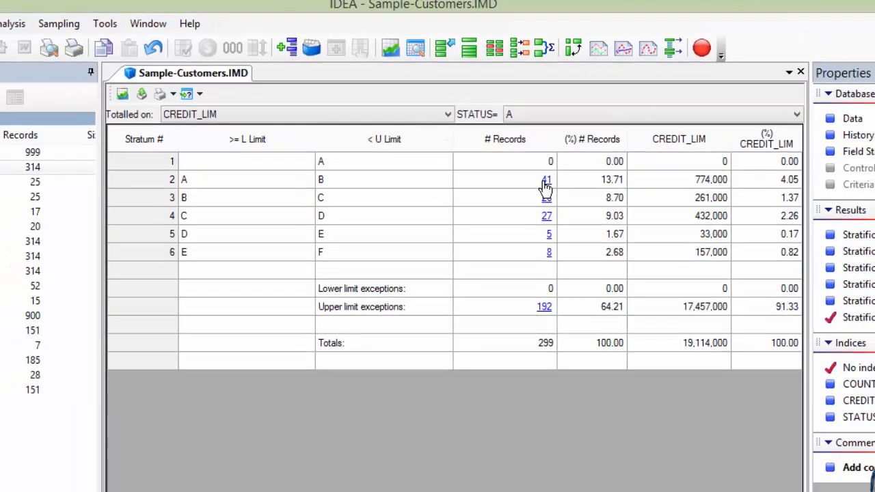
- Display the A–B stratum records for STATUS A and close the preview
right_click(558, 216)
click(599, 252)
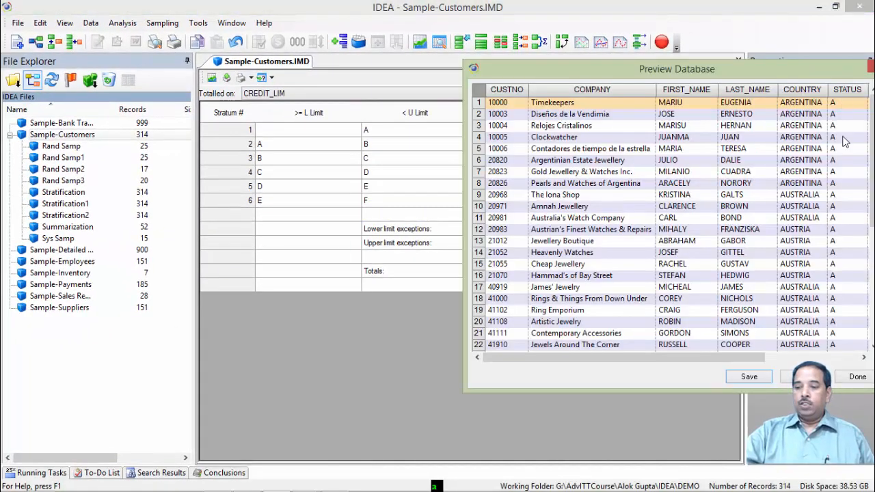
click(855, 380)
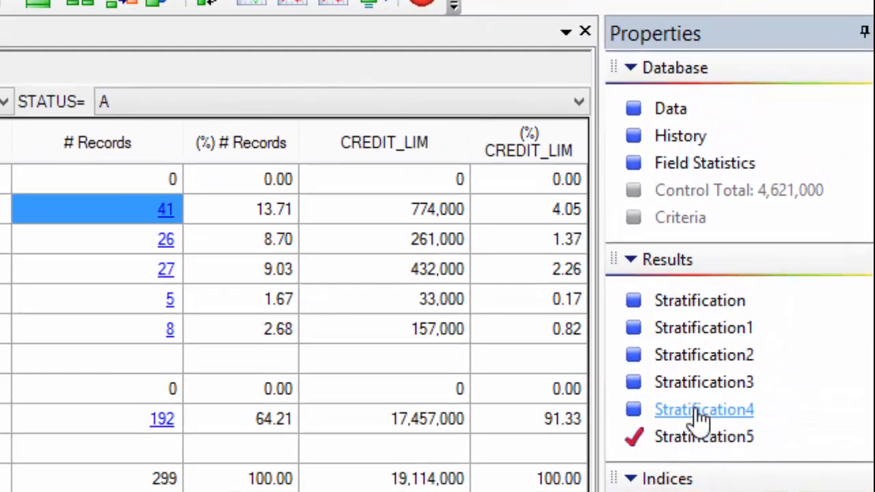
- Switch through the earlier Stratification4, Stratification3 and Stratification2 results
click(700, 412)
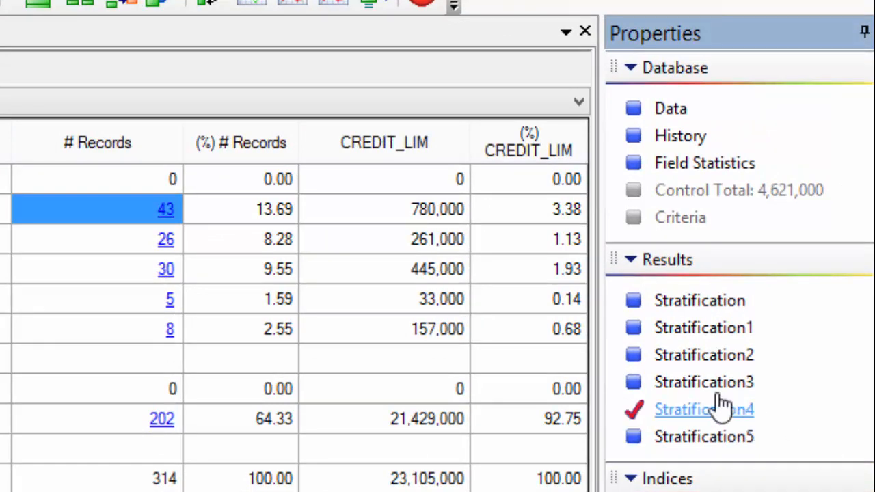
click(711, 394)
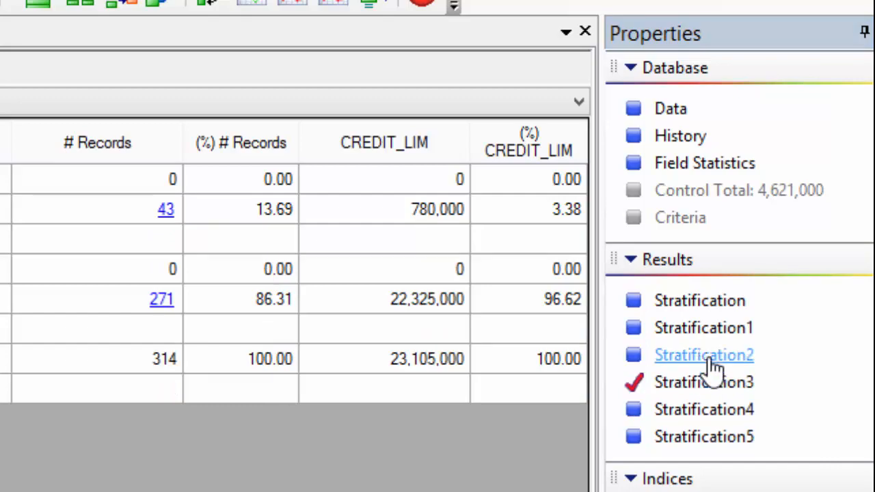
click(713, 367)
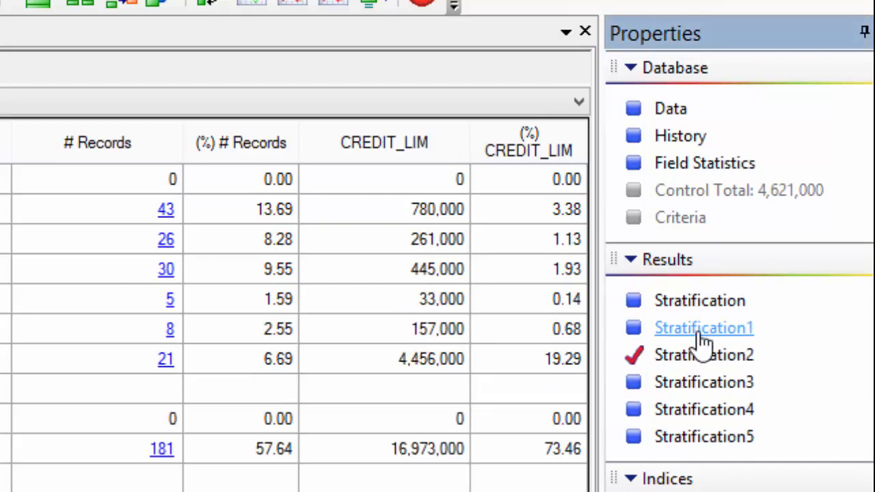
- Switch between the Stratification1 and Stratification4 results and the customer database's data view
click(701, 329)
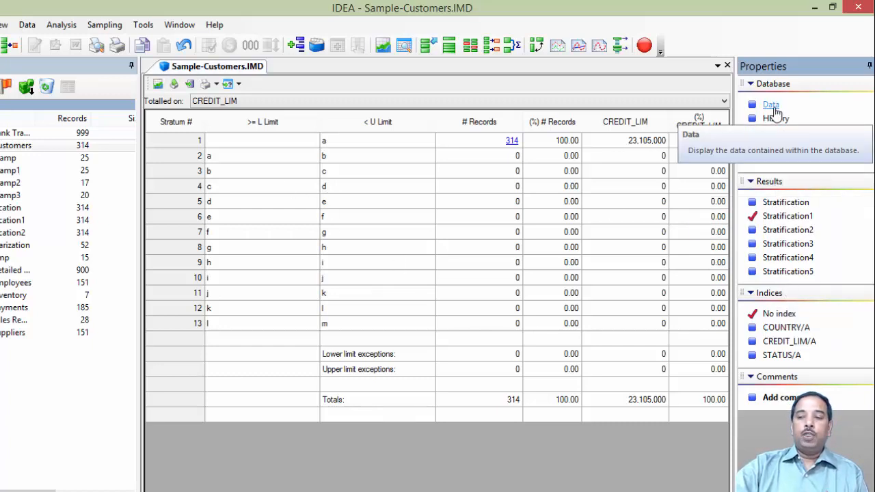
click(769, 107)
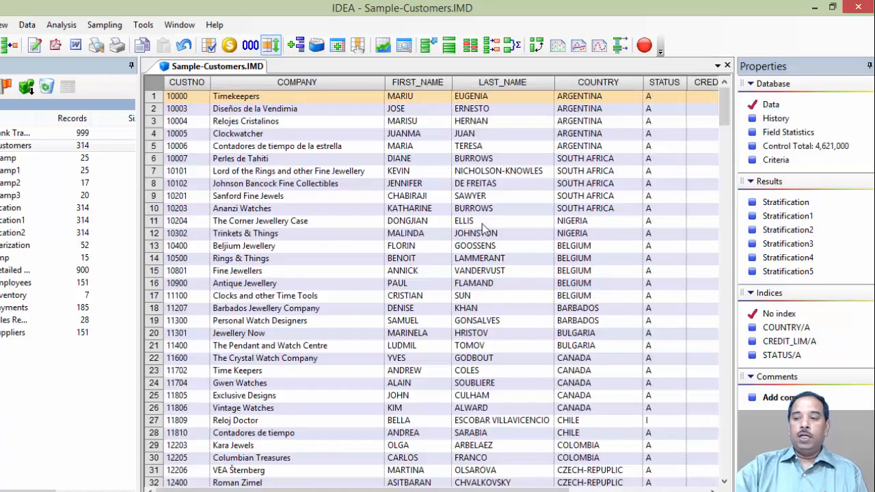
click(782, 259)
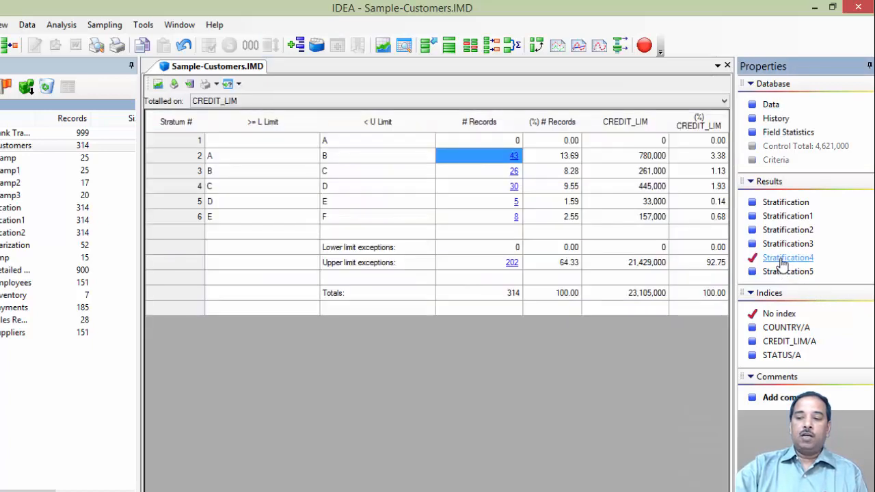
click(771, 106)
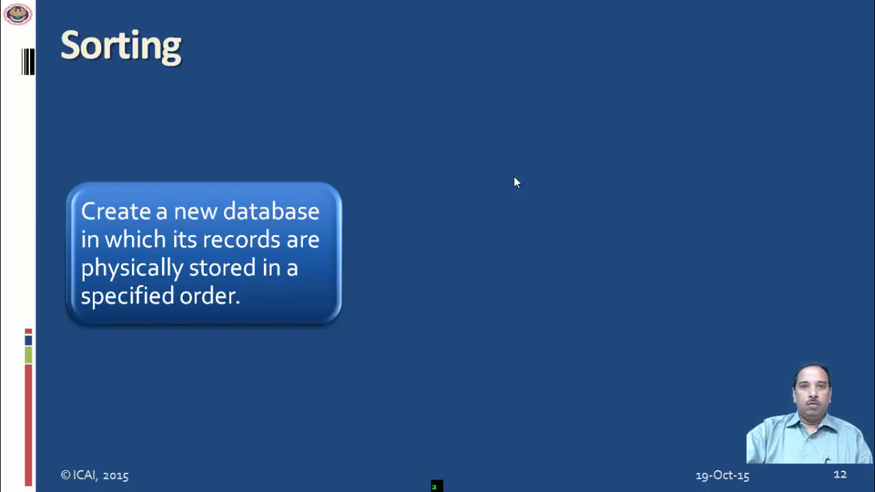
- Sort the customer database ascending by FIRST_NAME into Sorted database and open the sorted file
key(alt+Tab)
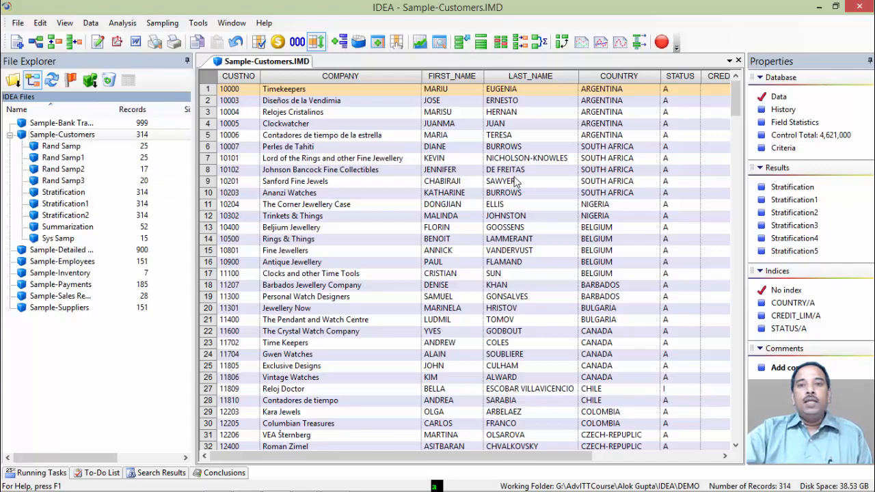
click(383, 252)
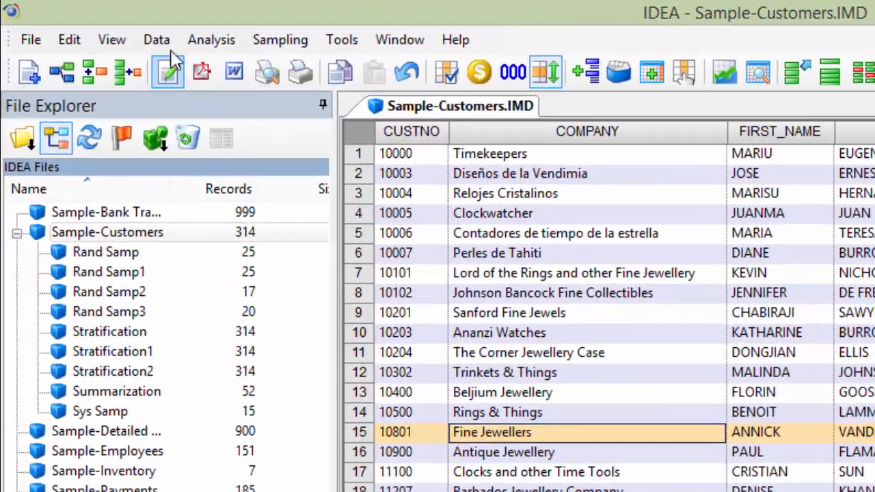
click(112, 30)
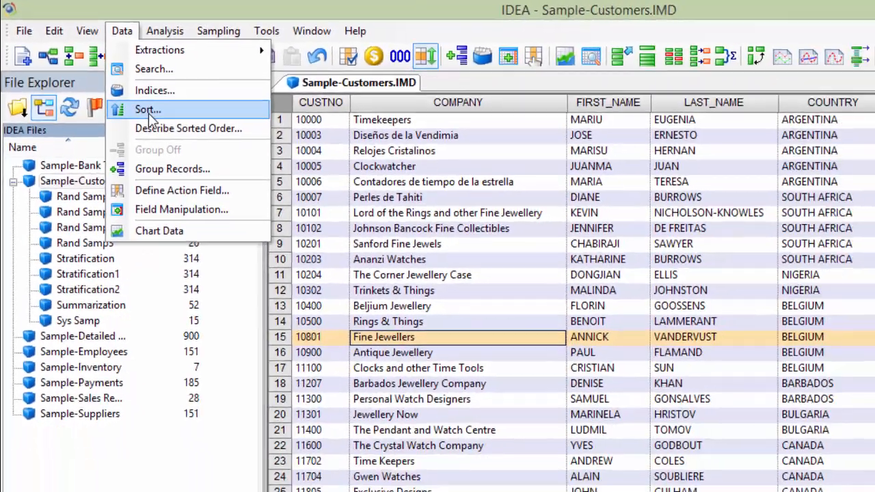
click(225, 171)
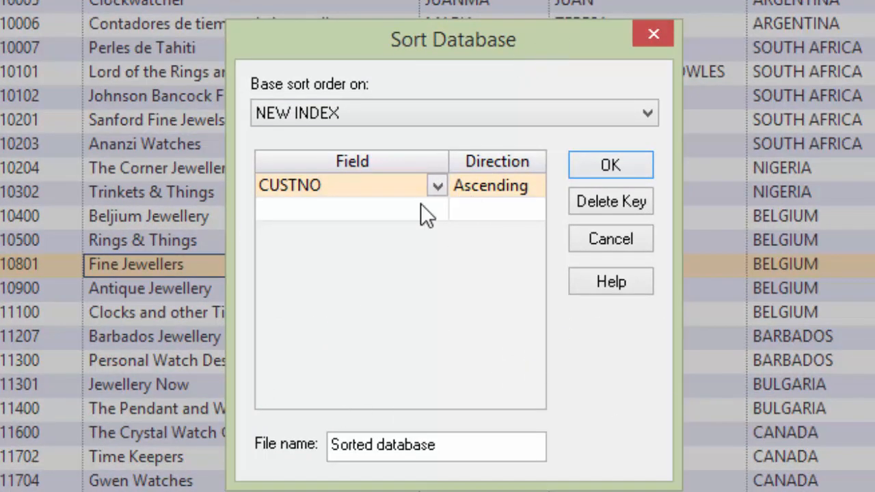
click(437, 186)
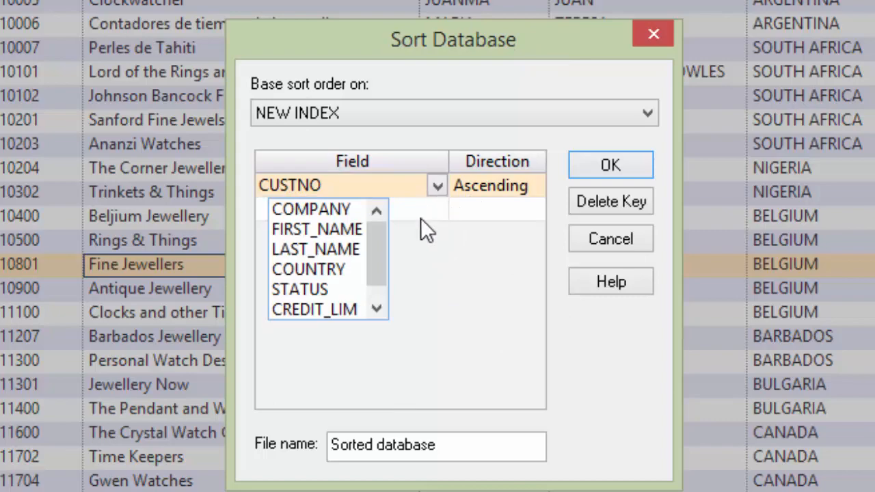
click(304, 232)
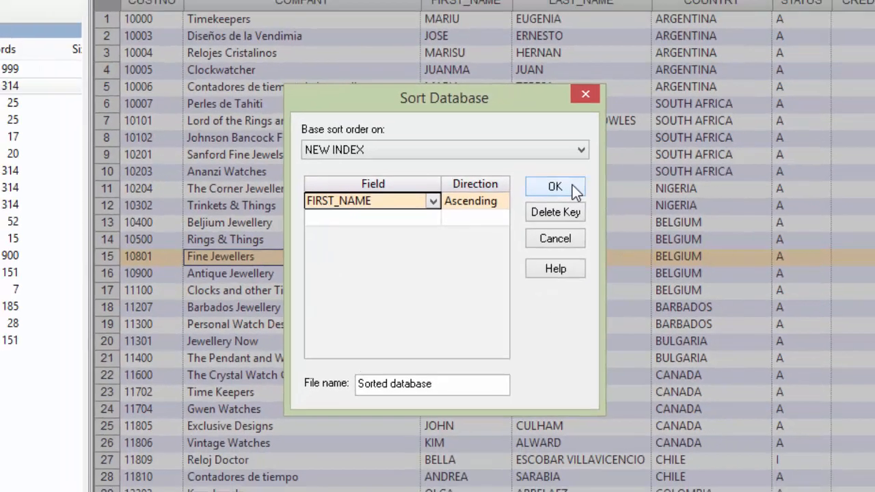
click(627, 166)
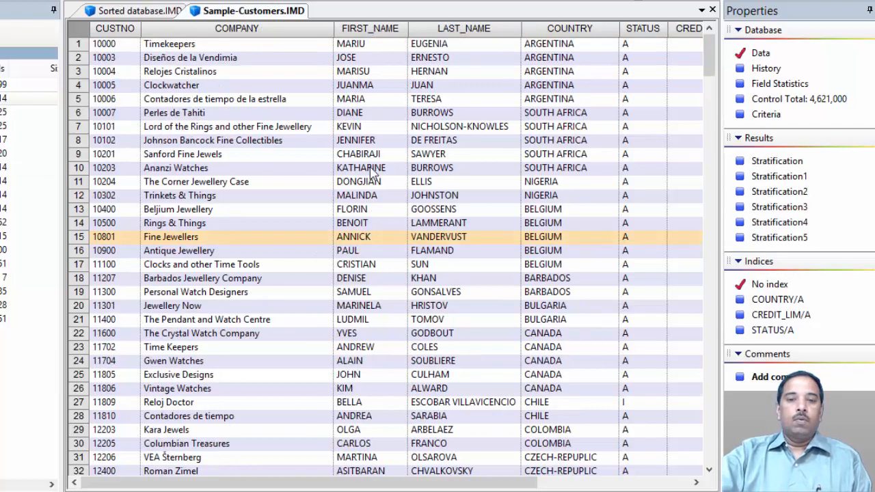
click(118, 13)
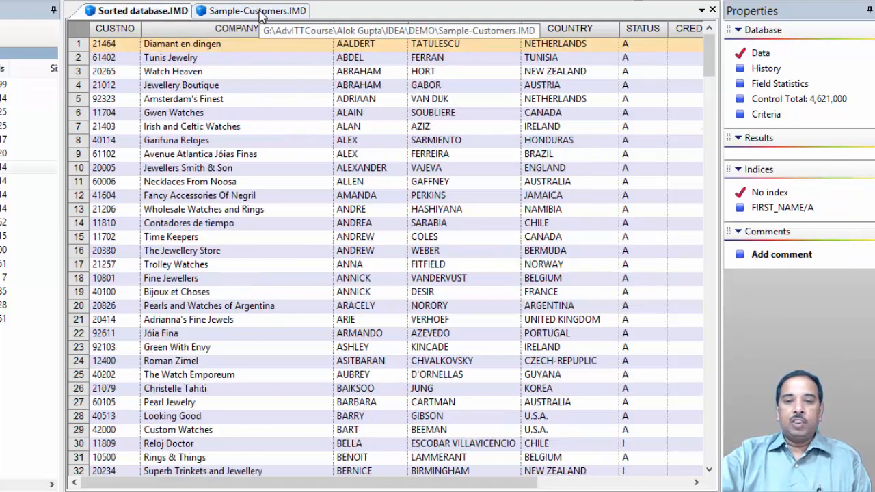
- Sort the customer database ascending by COUNTRY into Sorted database1 and review the sorted databases
click(257, 13)
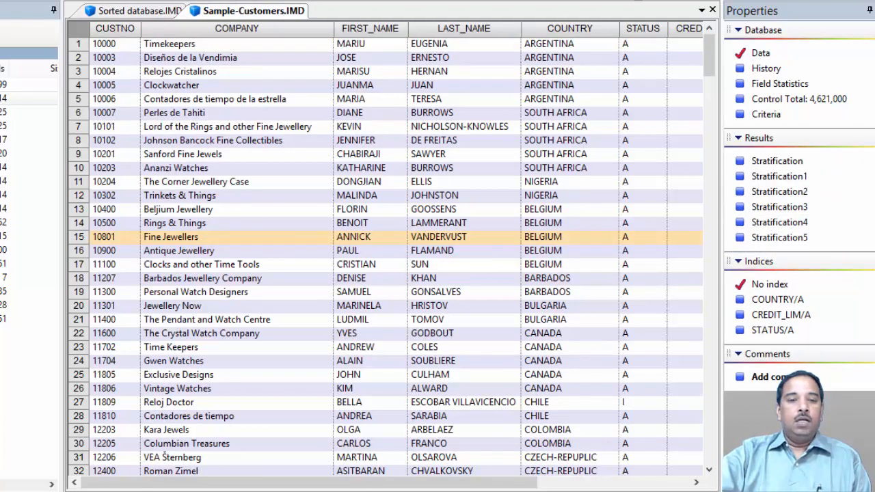
click(121, 26)
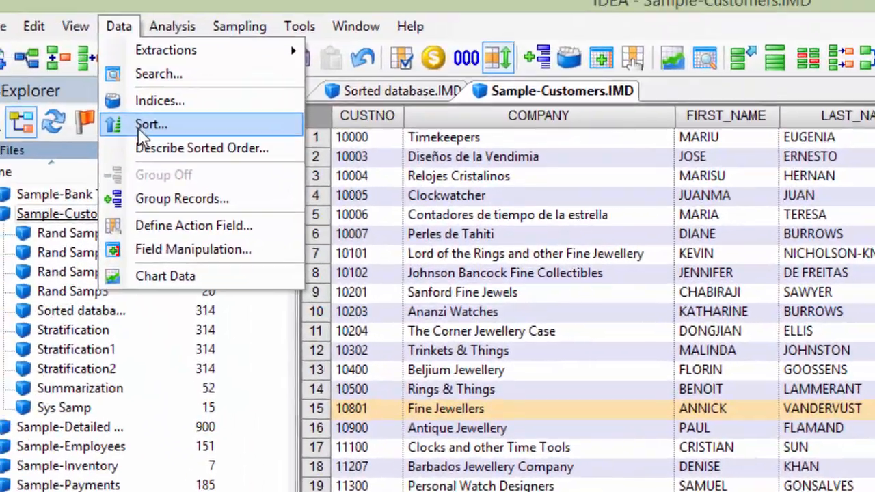
click(141, 127)
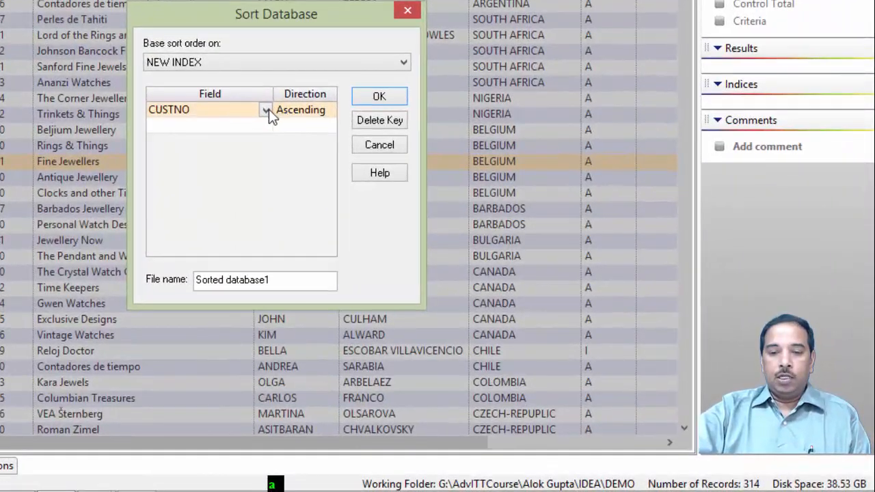
click(323, 145)
click(226, 191)
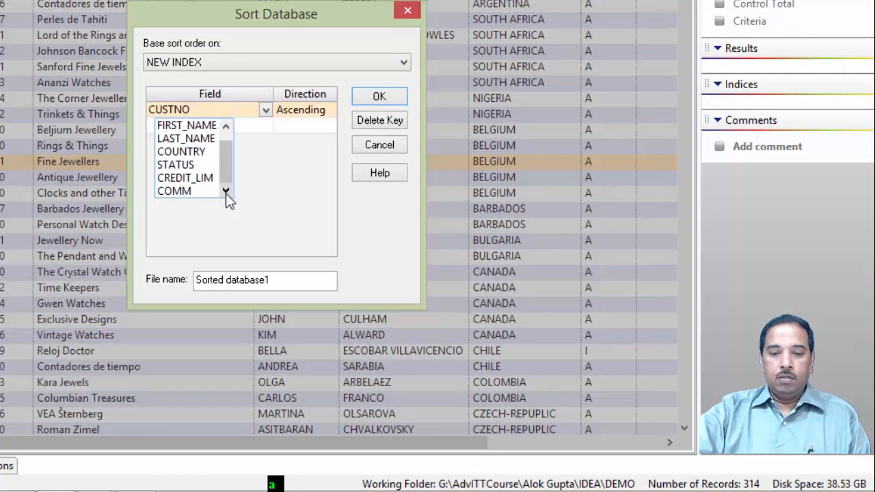
click(188, 152)
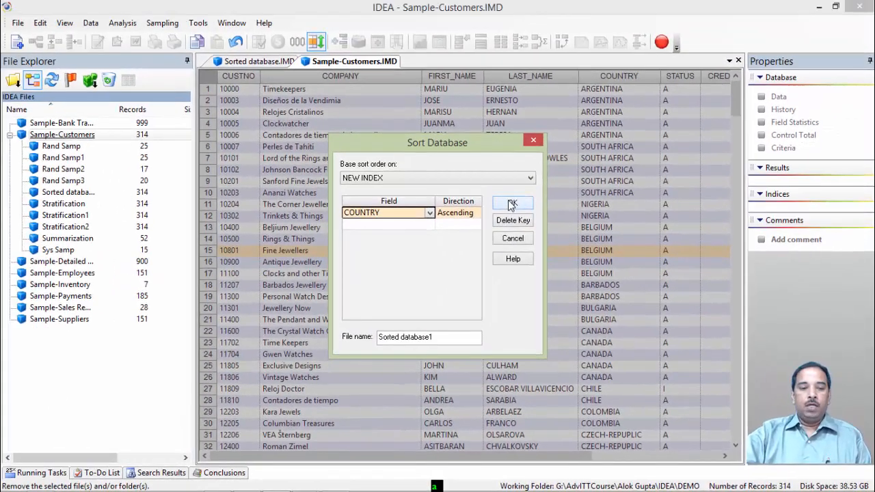
click(379, 96)
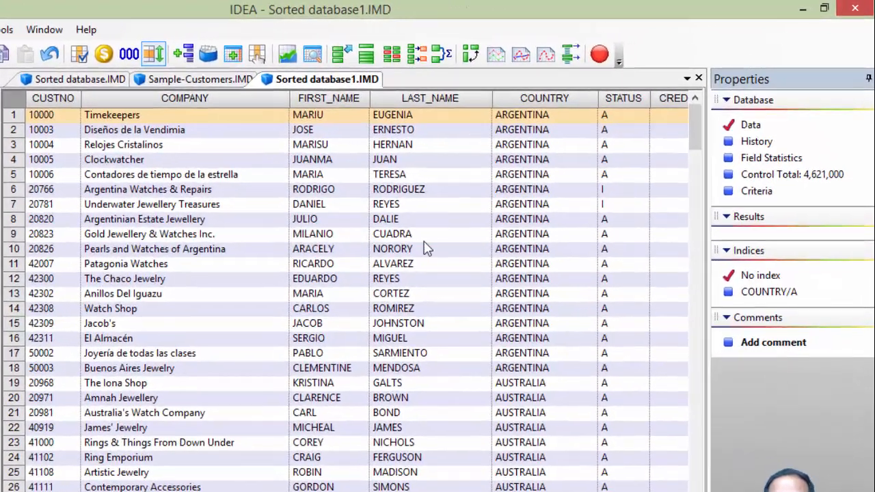
click(47, 78)
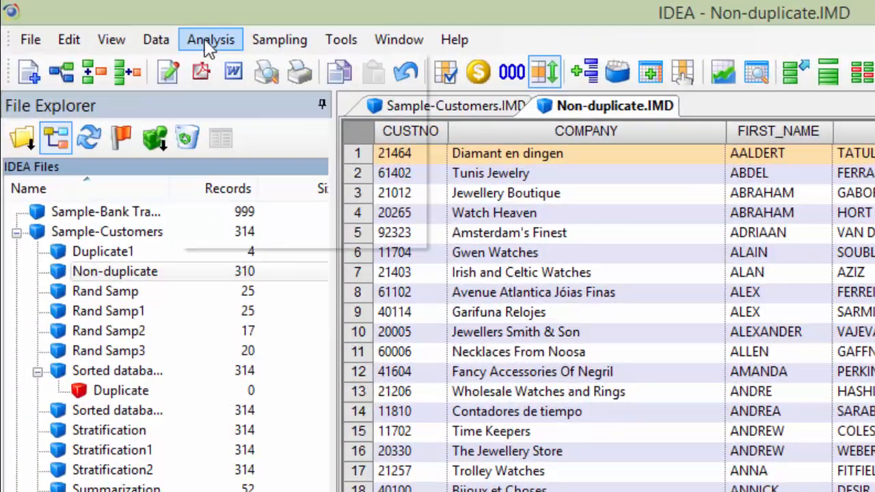
- Open Duplicate Key Detection on Non-duplicate and define its key as FIRST_NAME then LAST_NAME, both ascending
click(208, 45)
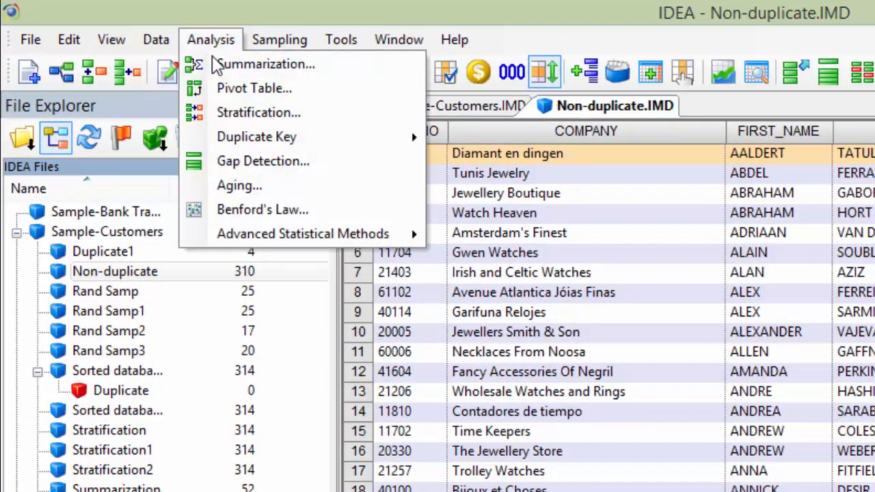
mouse_move(233, 137)
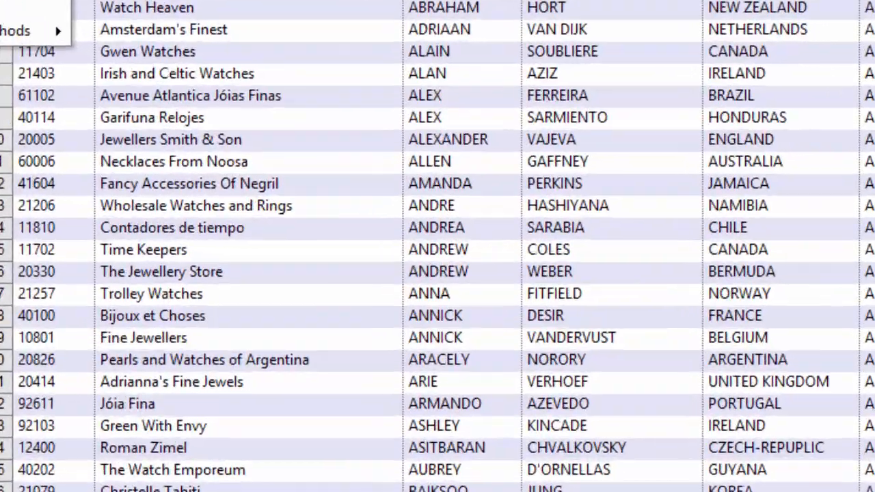
click(109, 1)
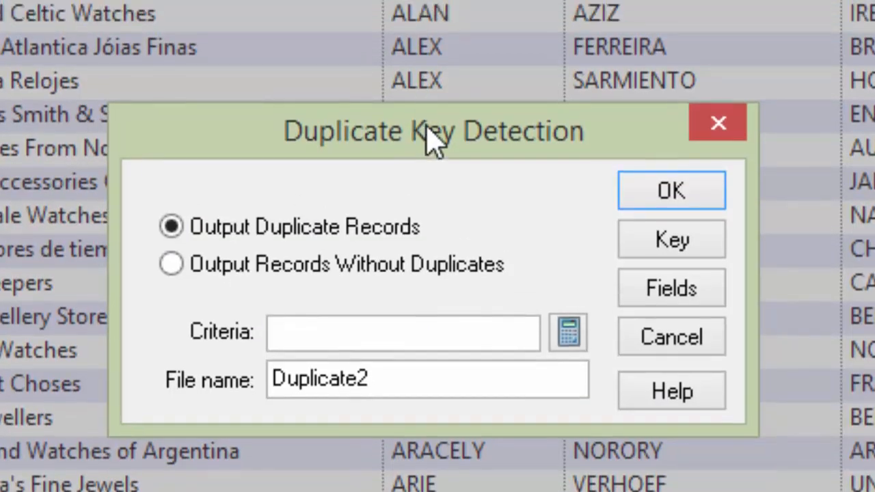
drag(431, 102, 451, 0)
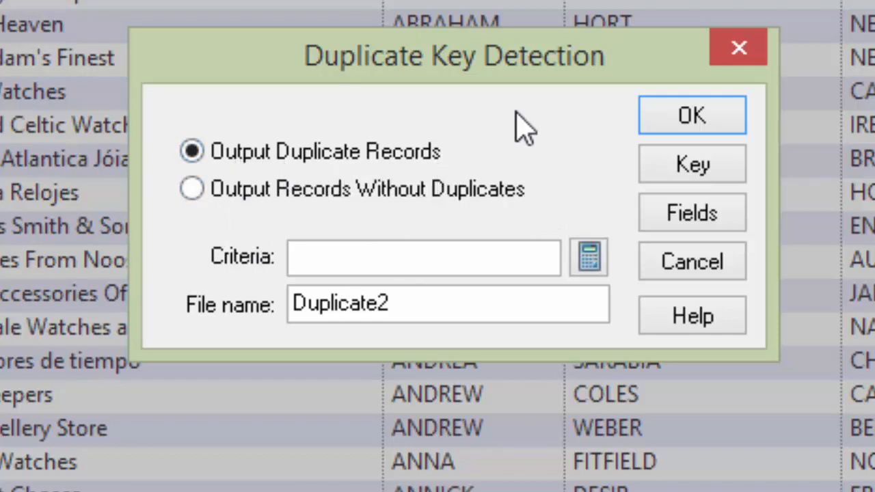
mouse_move(265, 170)
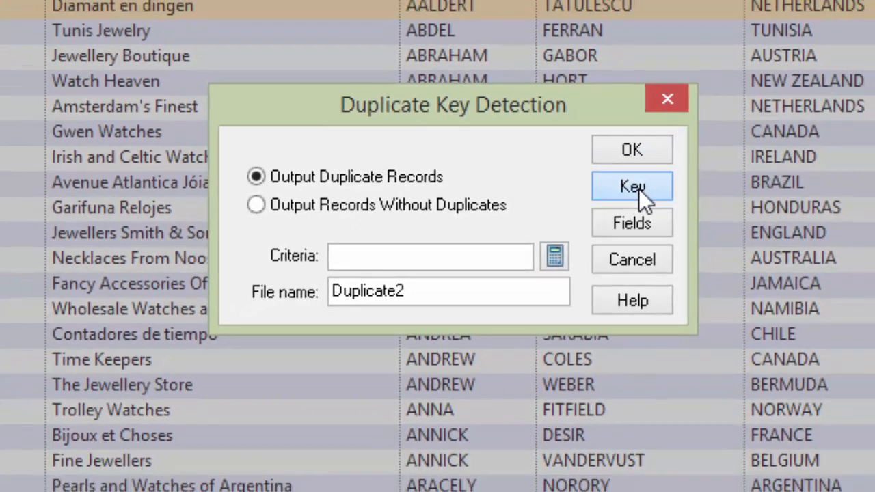
click(709, 173)
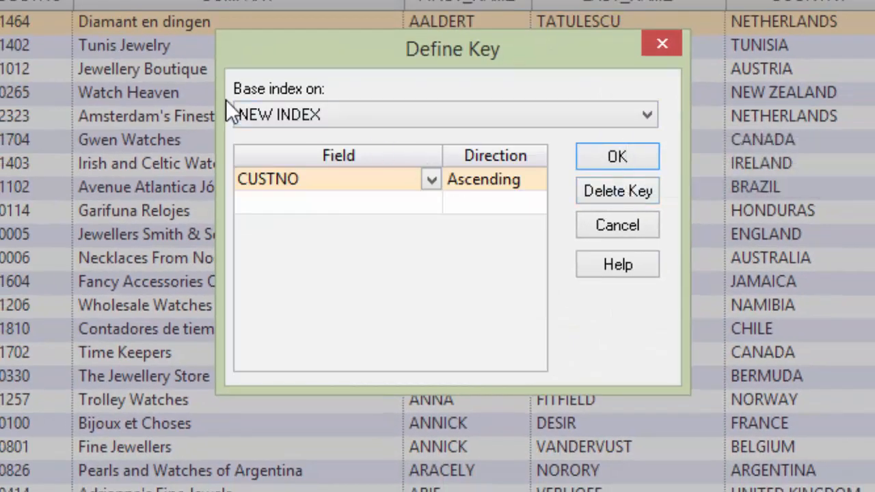
click(431, 179)
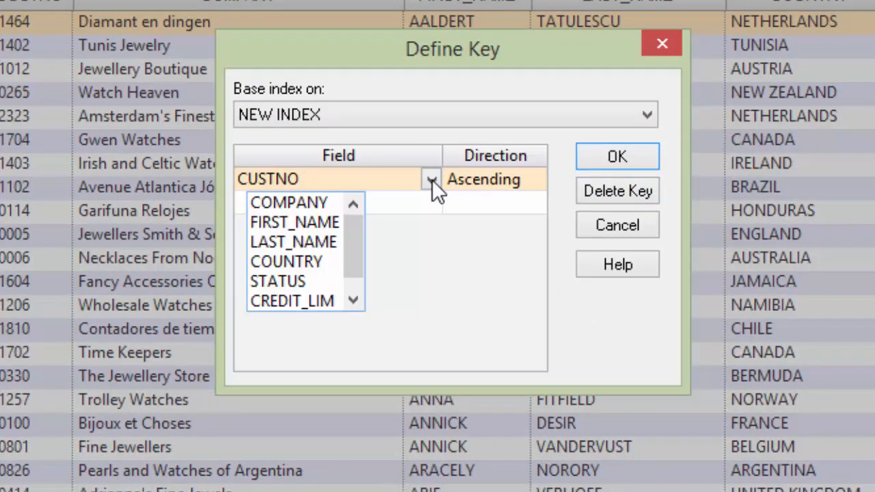
click(284, 225)
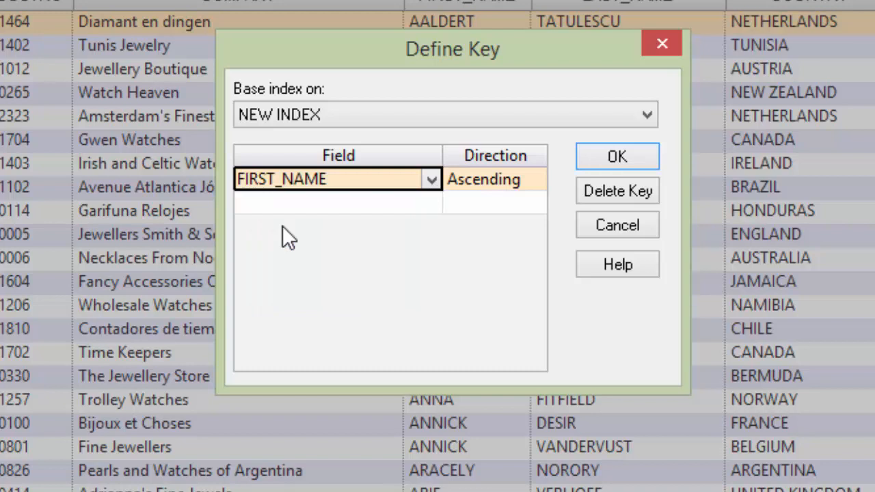
click(374, 207)
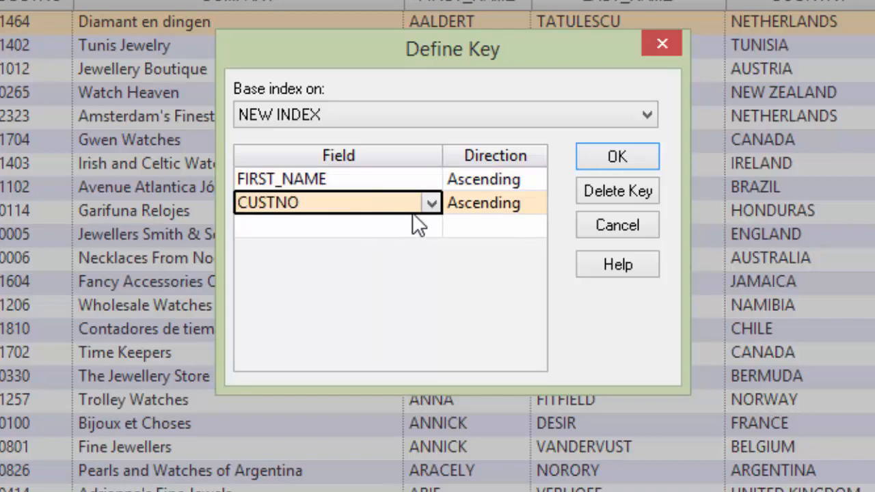
click(431, 204)
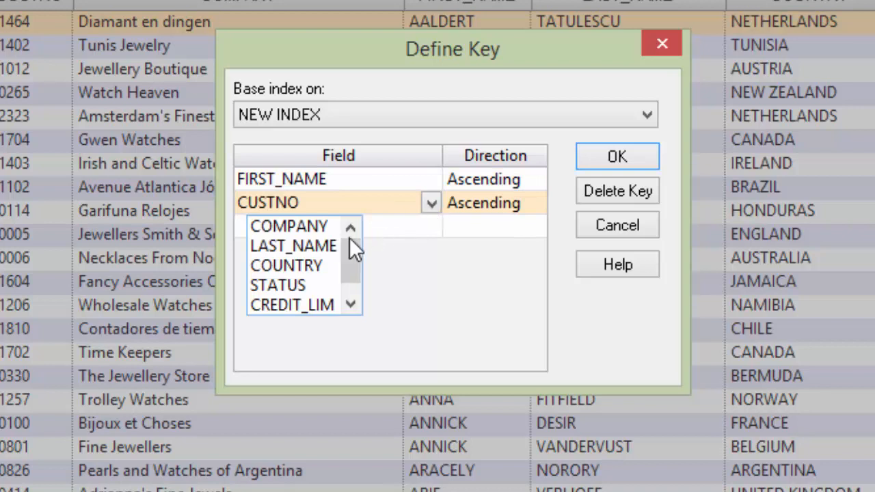
click(286, 246)
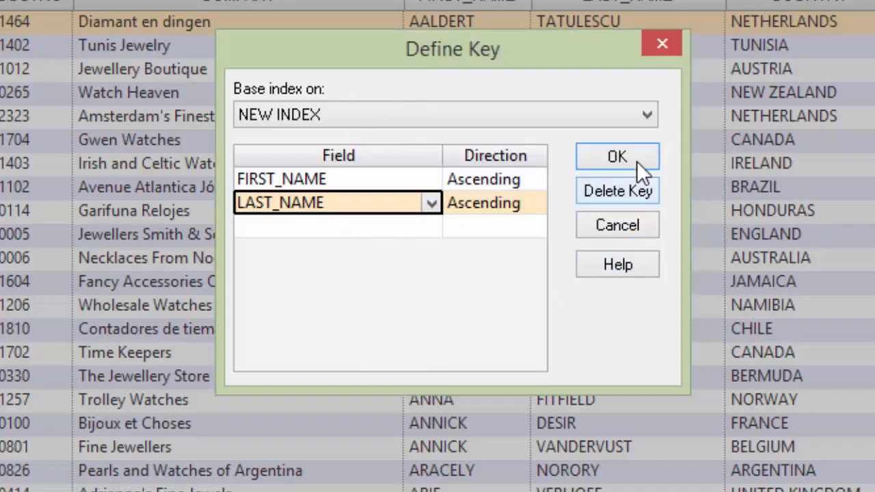
click(428, 224)
click(429, 225)
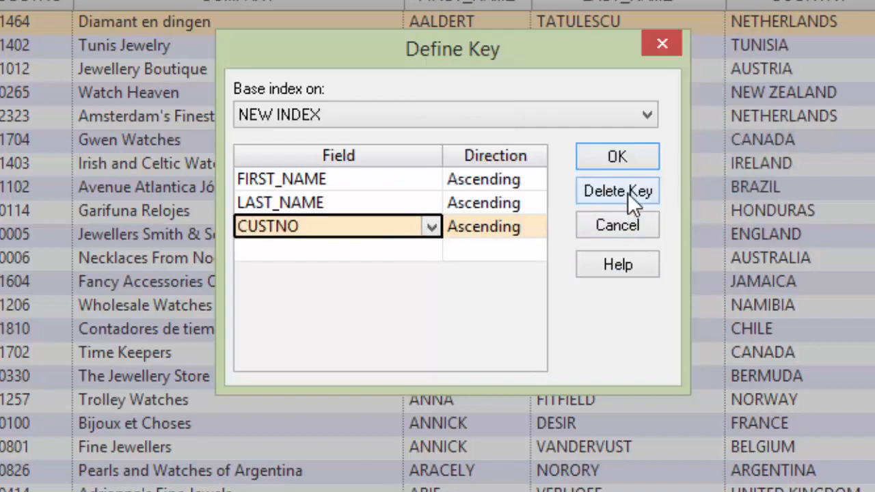
click(627, 192)
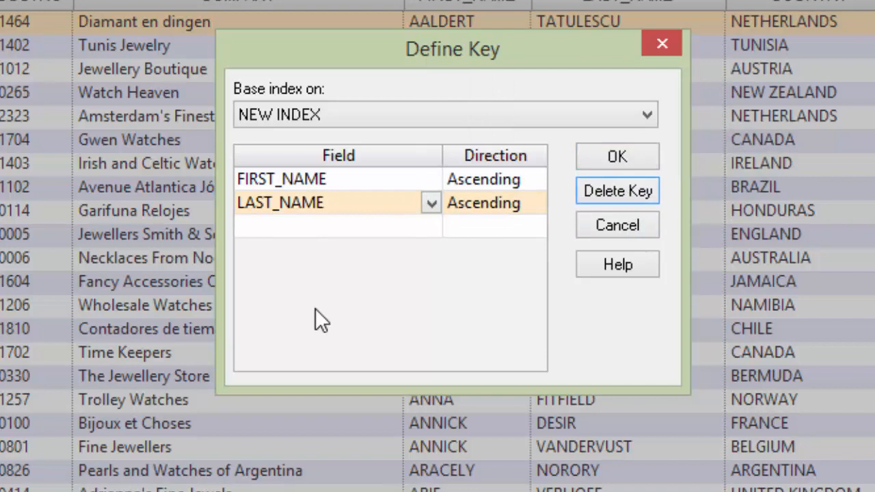
click(629, 160)
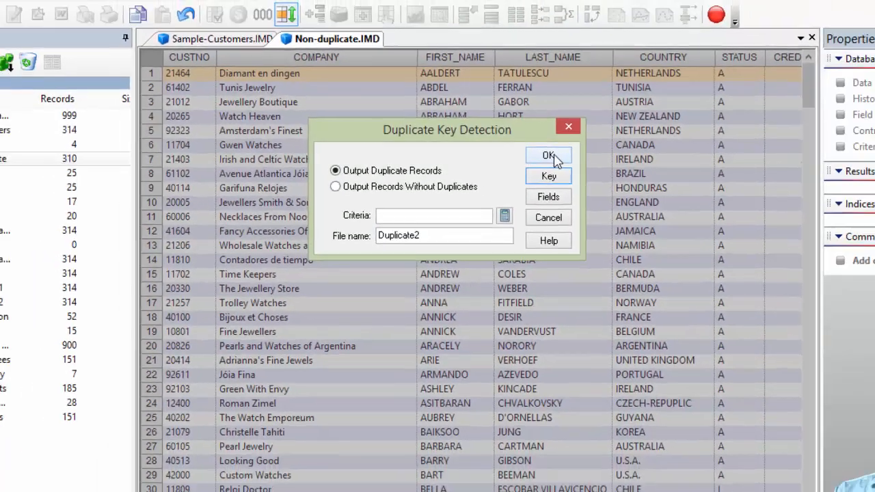
- Run the detection outputting duplicate records as Duplicate2, then return to the Non-duplicate database
click(623, 157)
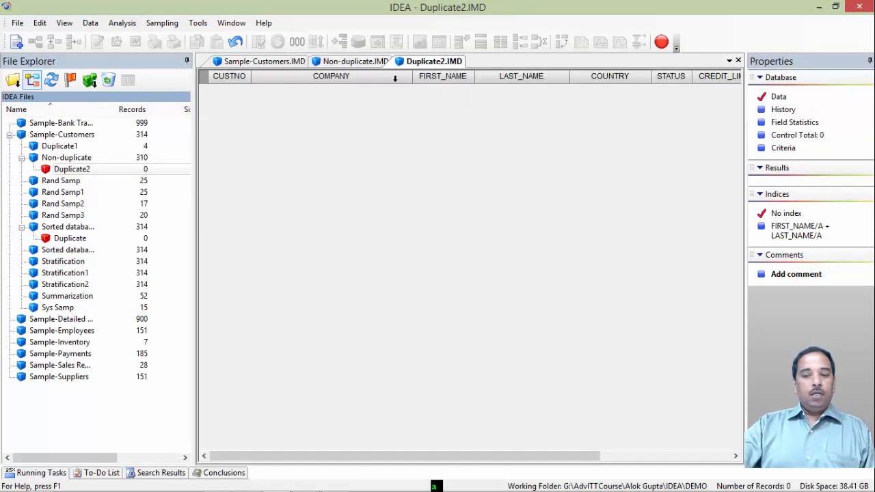
click(350, 61)
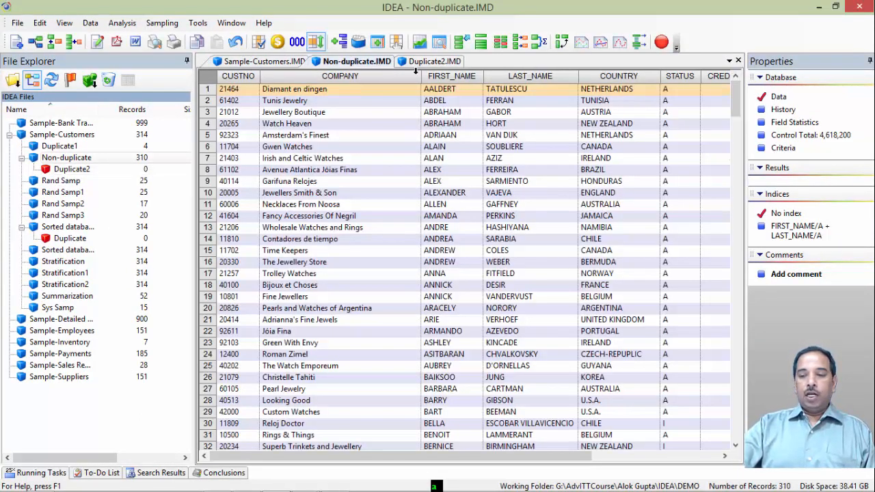
- Close the Non-duplicate and Duplicate2 databases, leaving only Sample-Customers open
click(738, 61)
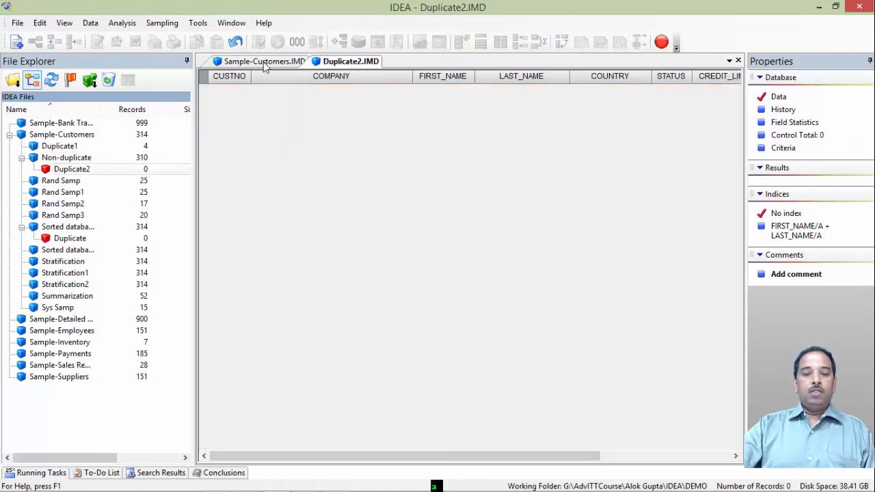
click(260, 61)
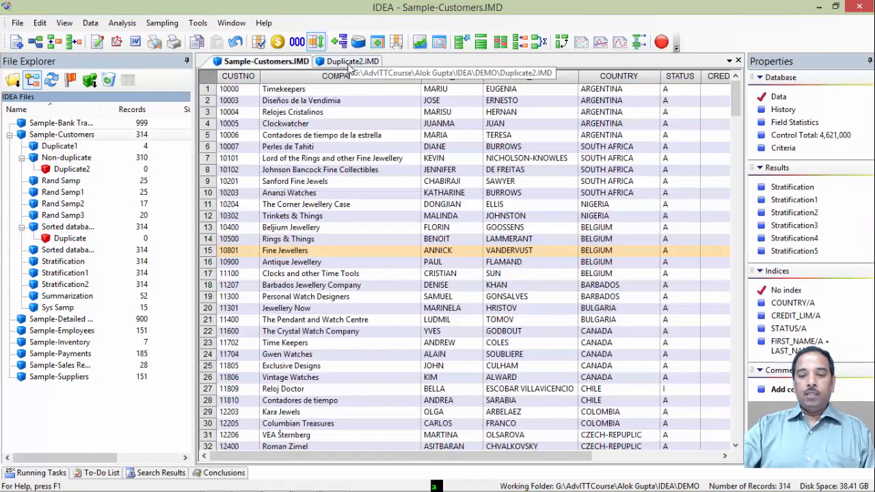
click(350, 61)
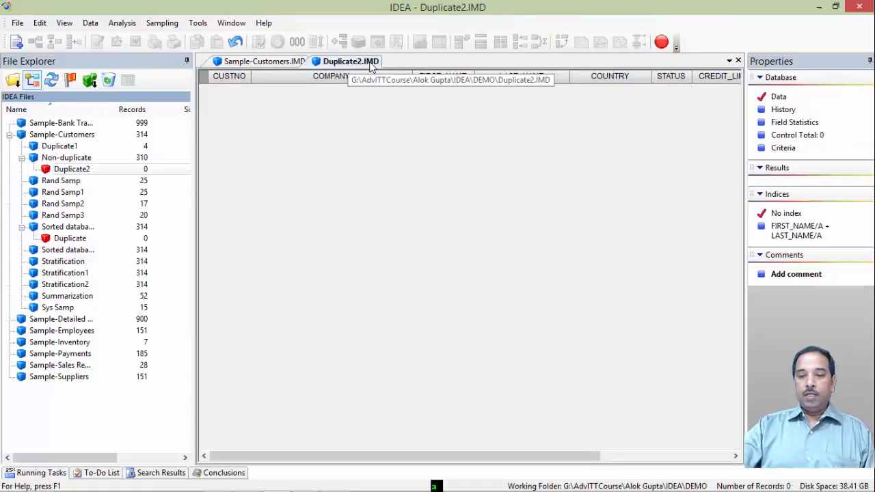
click(738, 61)
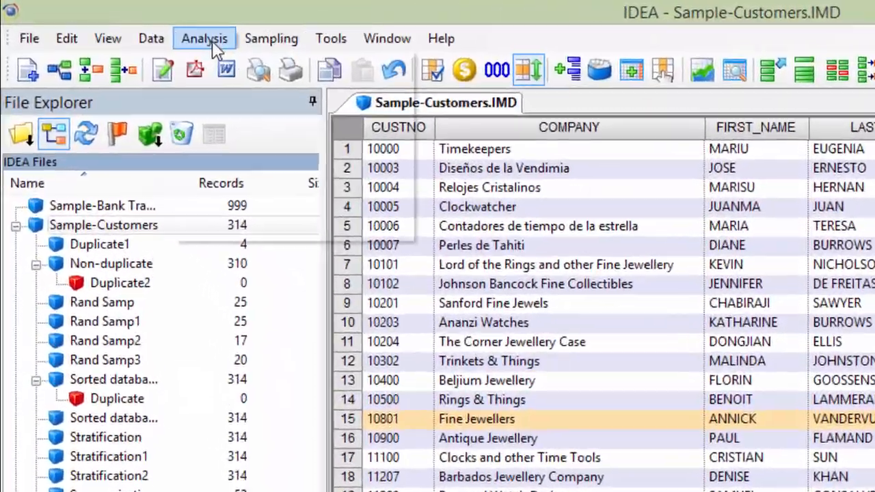
- Run Duplicate Key Detection on Sample-Customers keyed on FIRST_NAME then LAST_NAME, outputting duplicate records to Duplicate3
click(161, 30)
mouse_move(271, 113)
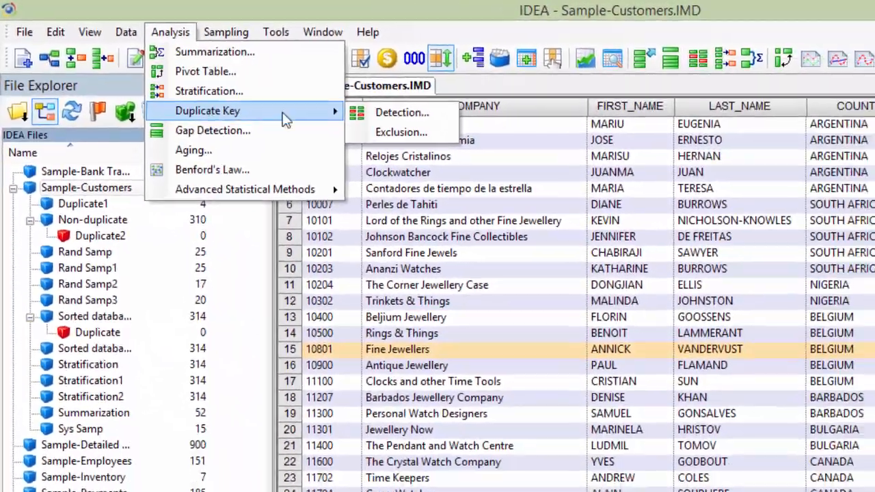
click(402, 112)
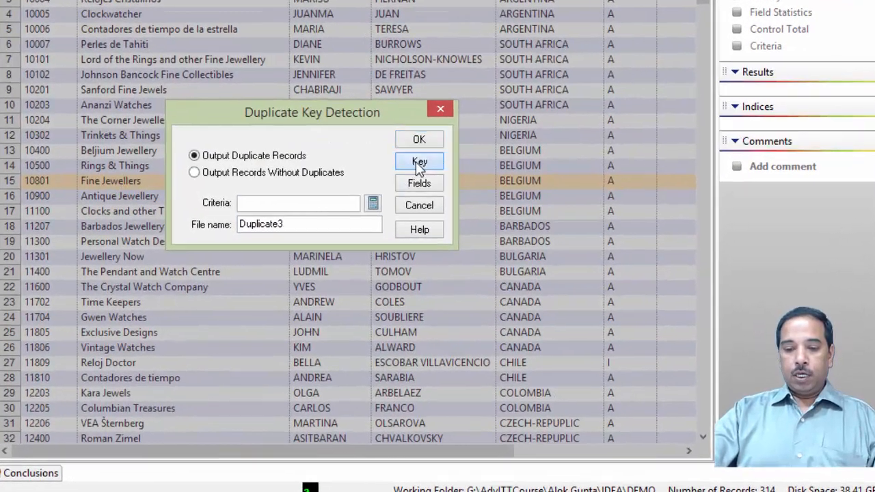
click(414, 159)
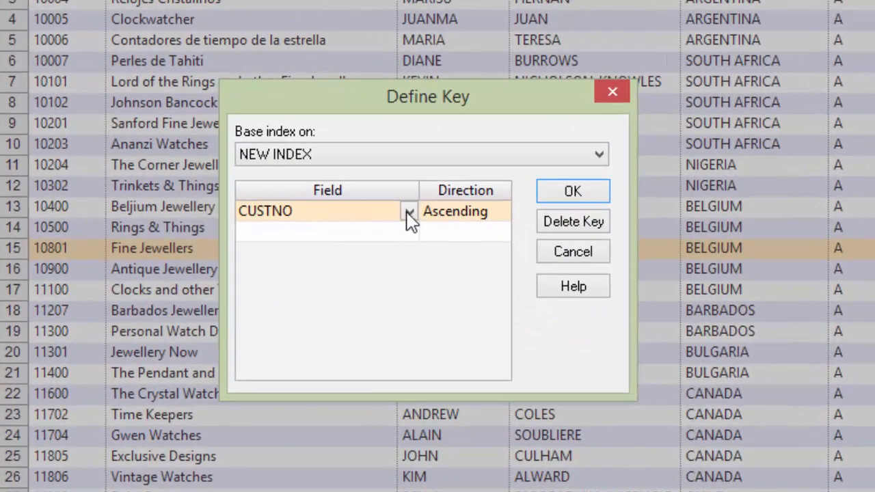
click(408, 214)
click(366, 248)
click(408, 234)
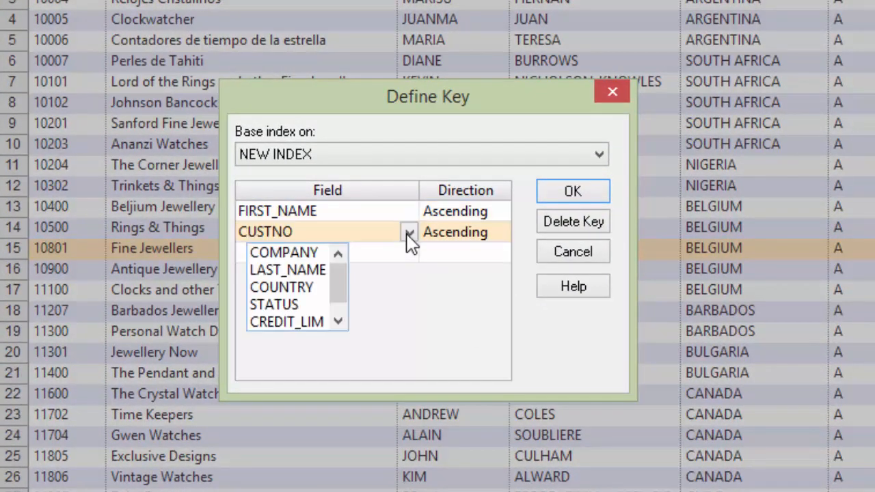
click(282, 270)
click(573, 192)
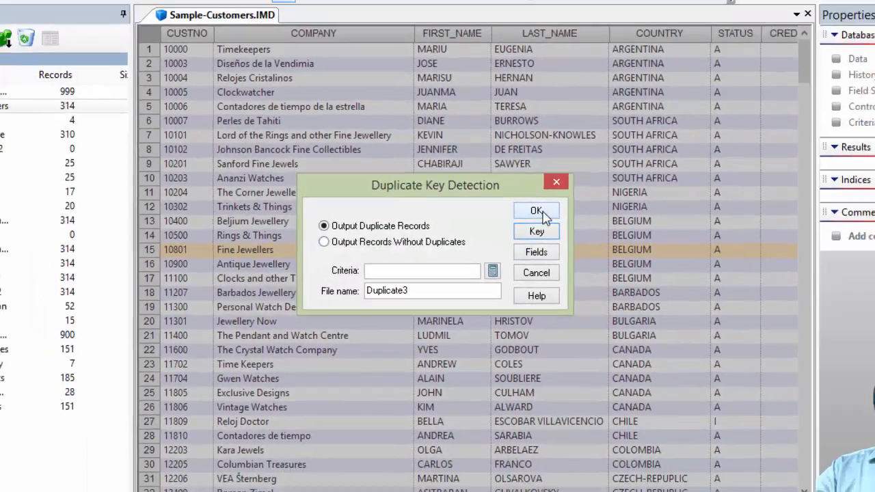
click(575, 191)
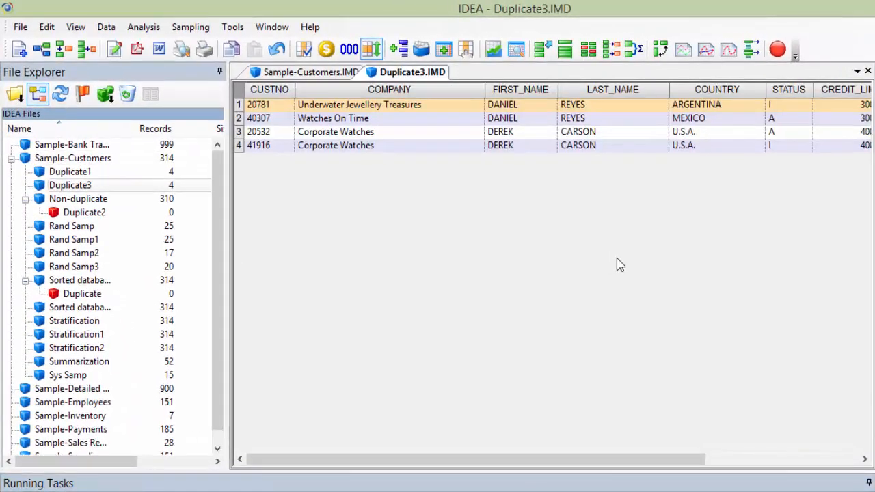
- Review the Duplicate3 records by their first and last name columns, then close the database
click(503, 132)
click(497, 108)
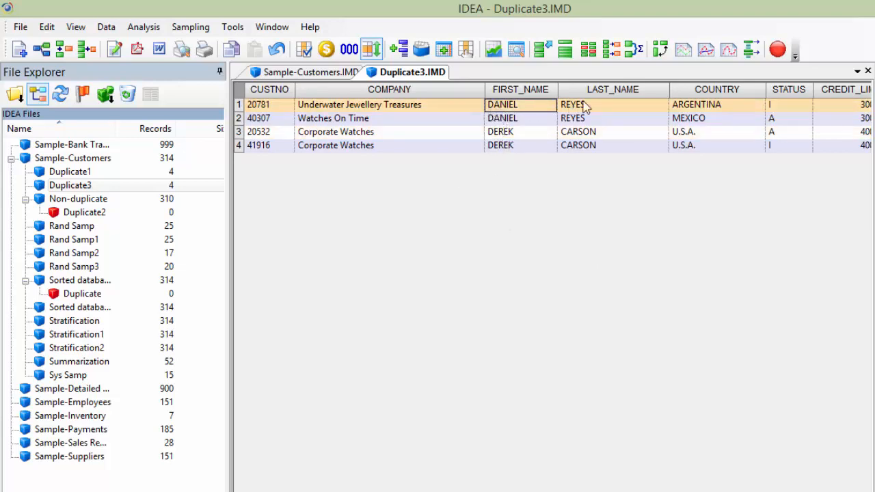
click(491, 89)
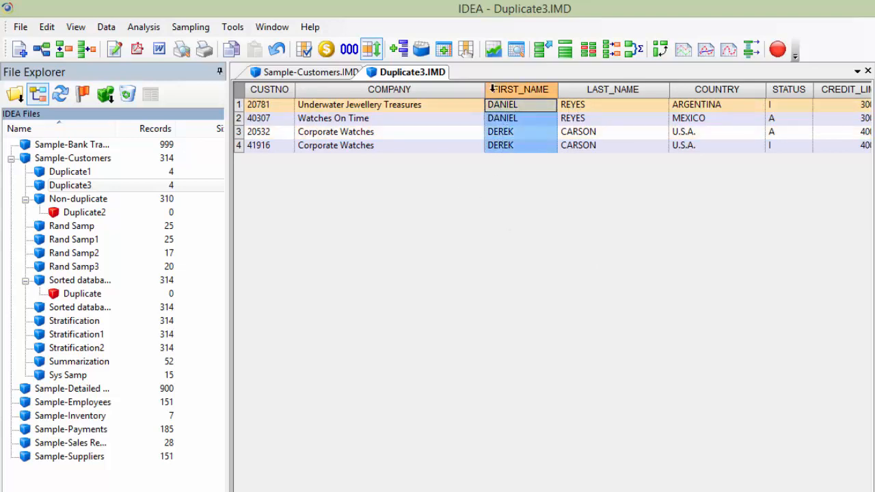
click(593, 86)
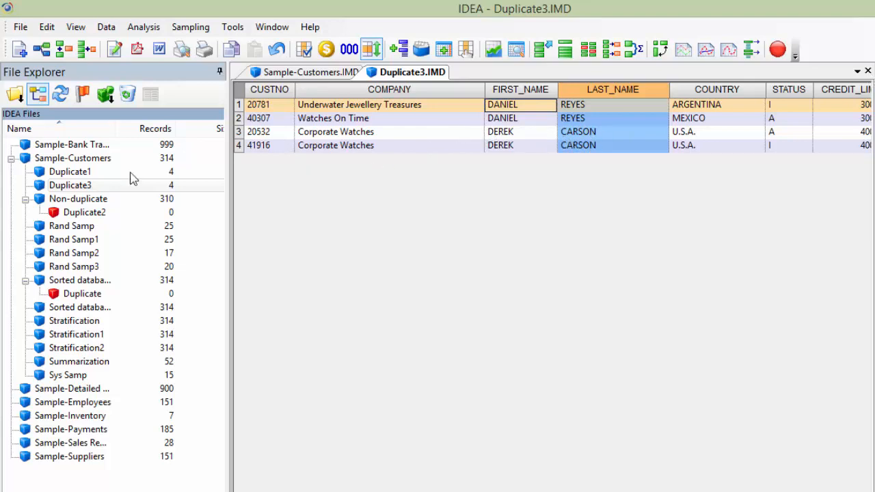
click(867, 71)
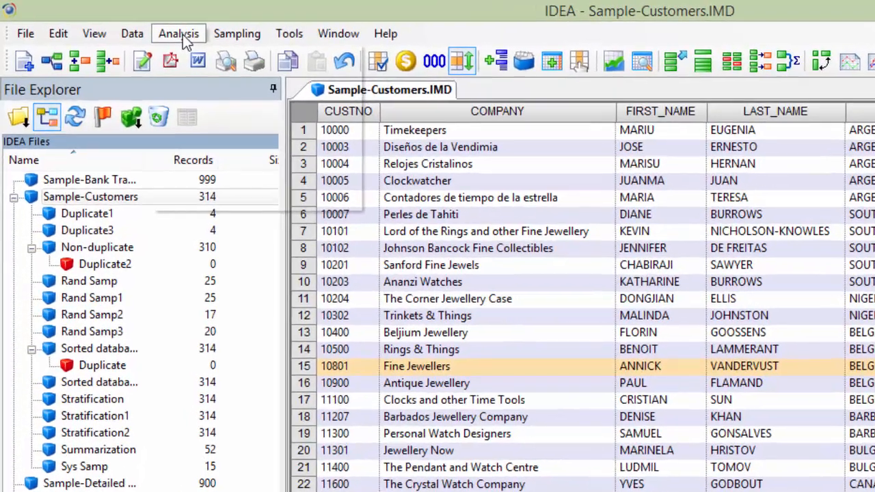
- Run Duplicate Key Detection keyed on FIRST_NAME then LAST_NAME, outputting records without duplicates to Non-duplicate1, then close it
click(144, 29)
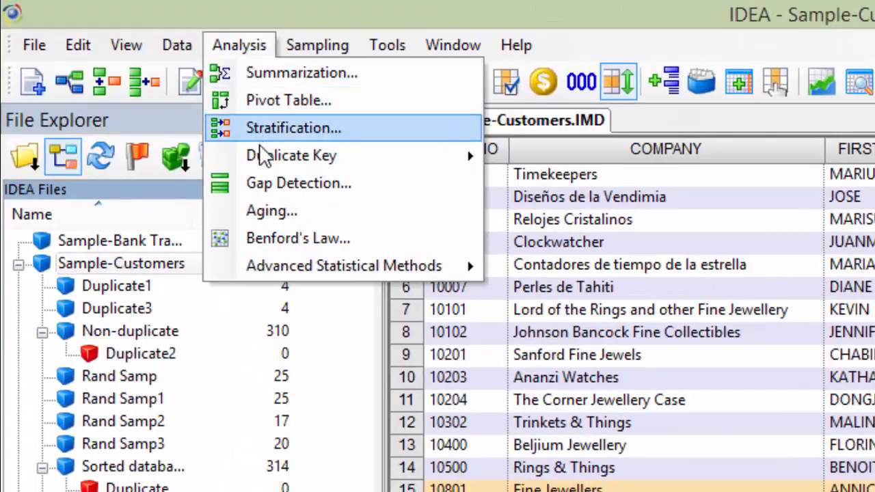
mouse_move(263, 158)
click(511, 156)
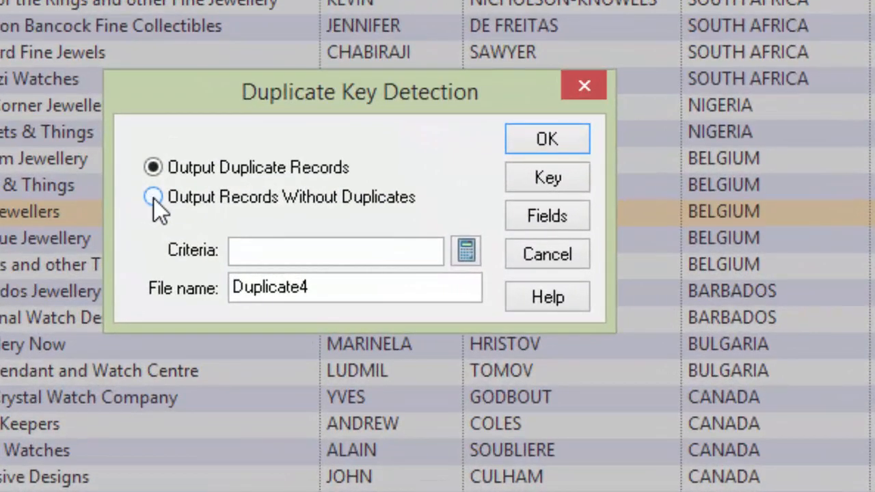
click(153, 197)
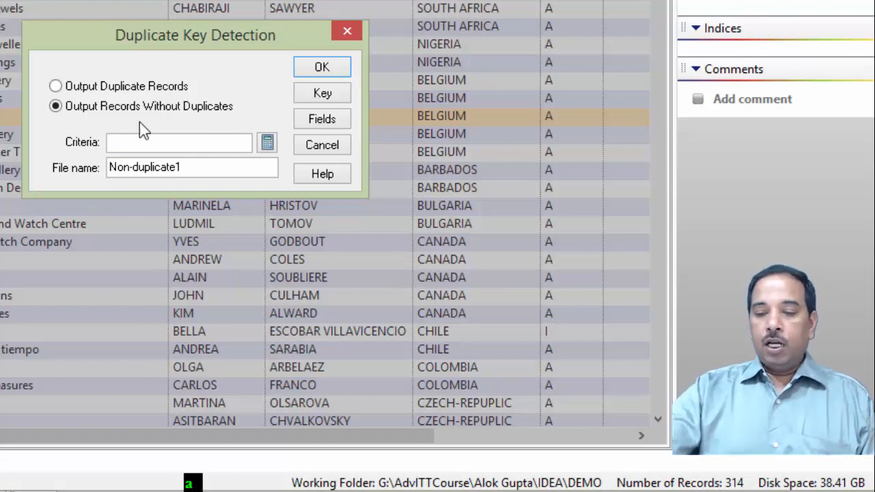
click(331, 96)
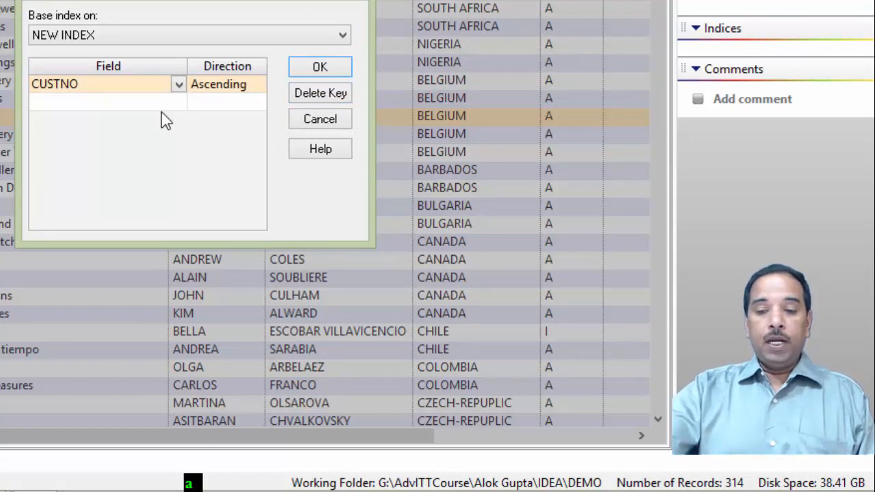
click(179, 84)
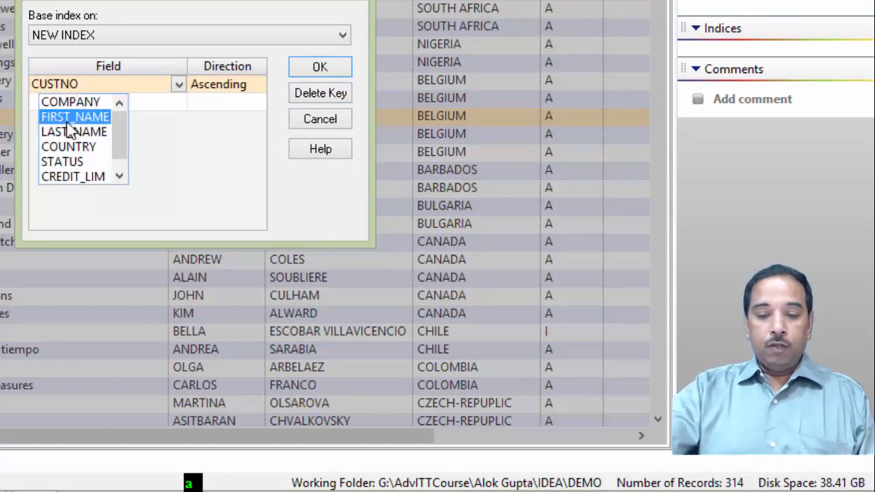
click(72, 118)
click(180, 103)
click(85, 133)
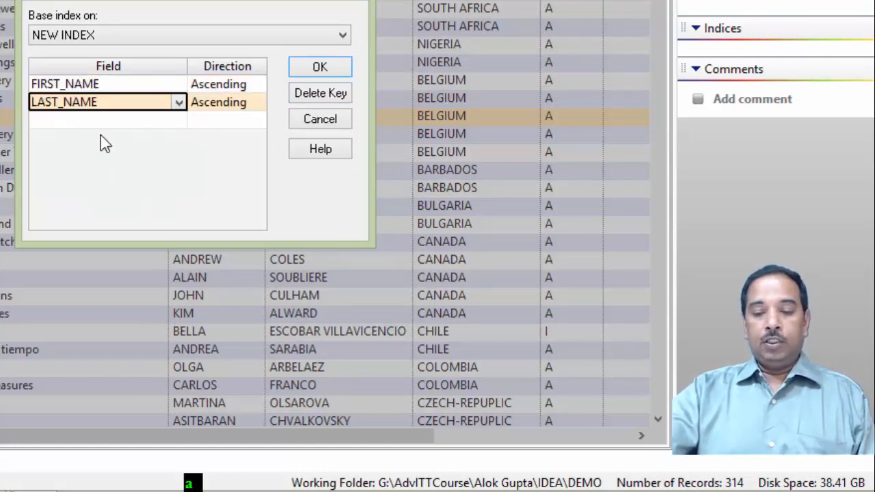
click(331, 71)
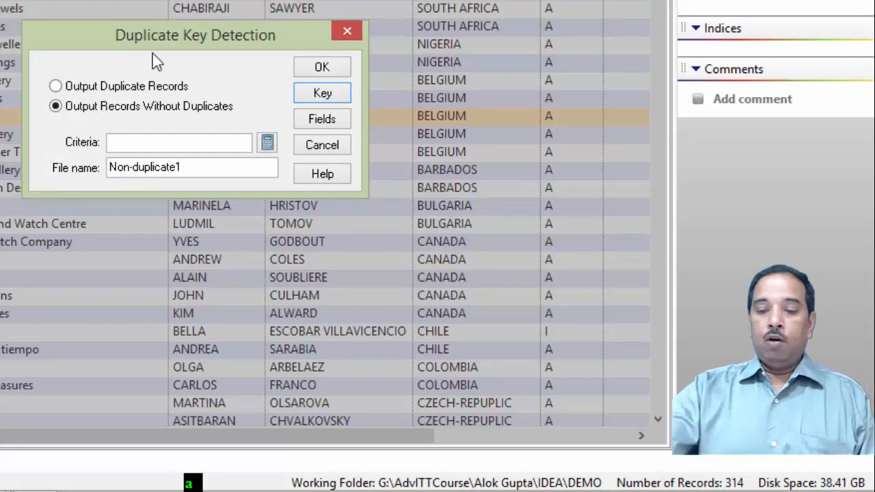
click(326, 68)
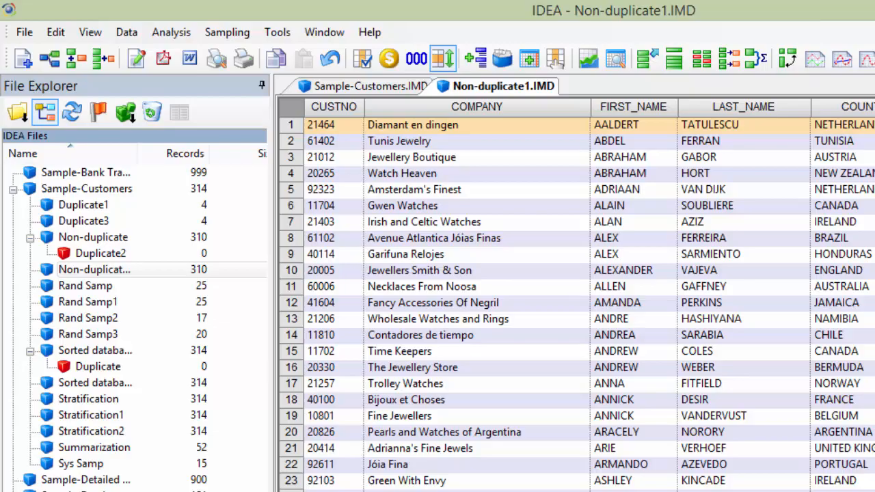
key(ctrl+F4)
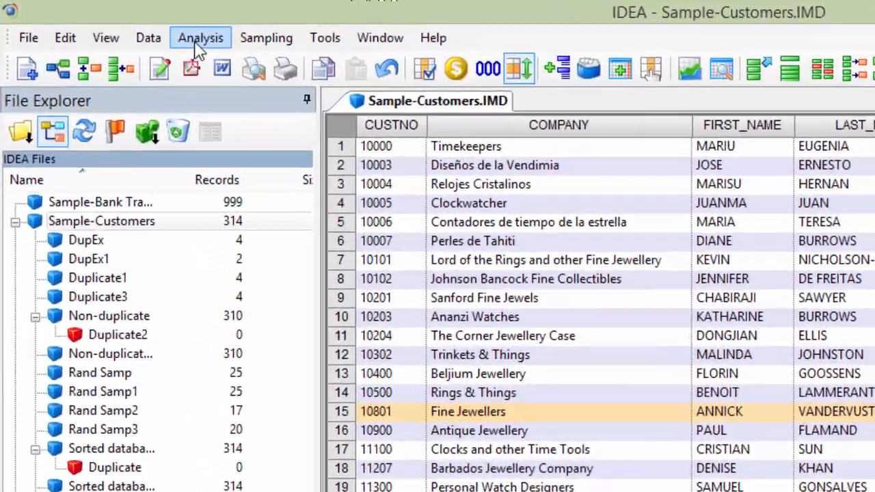
- Run Duplicate Key Exclusion matching FIRST_NAME and LAST_NAME with COUNTRY as the field that must differ, into DupEx2
click(198, 41)
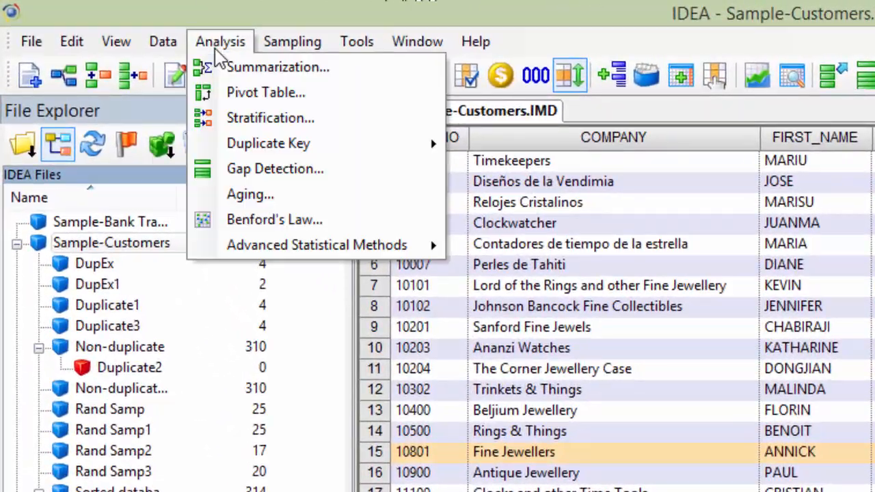
mouse_move(226, 131)
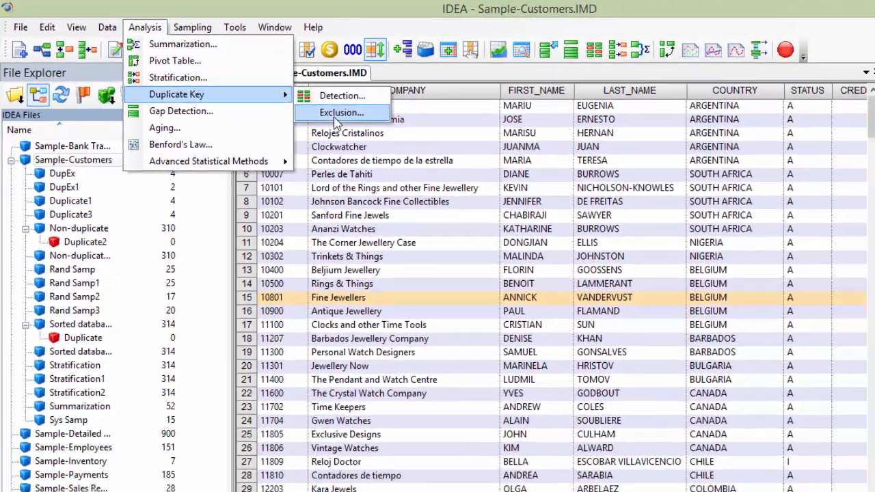
click(509, 171)
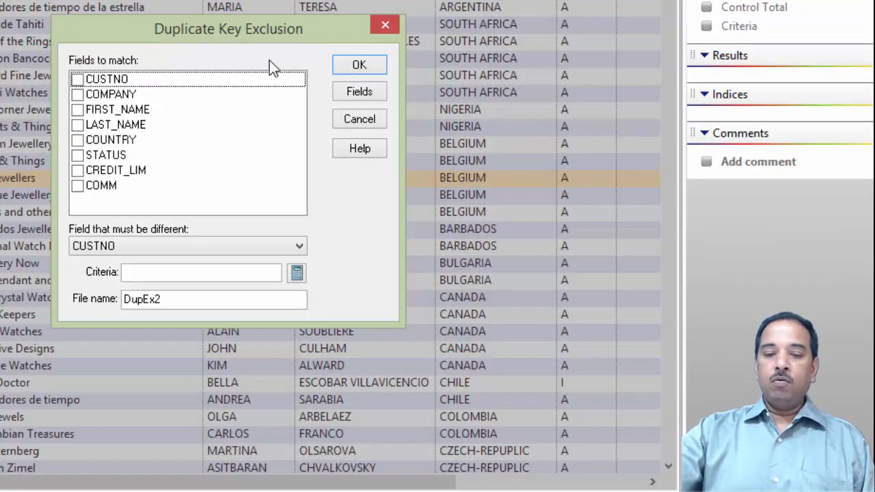
click(78, 111)
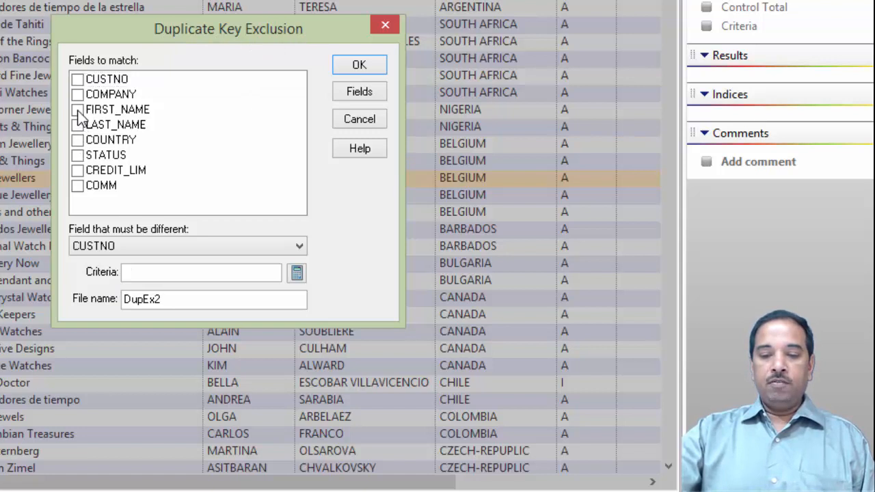
click(78, 125)
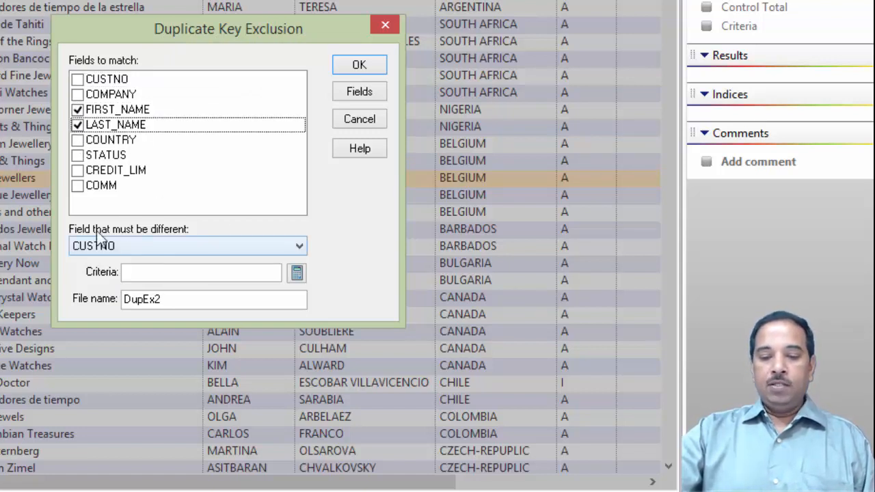
click(300, 247)
click(110, 312)
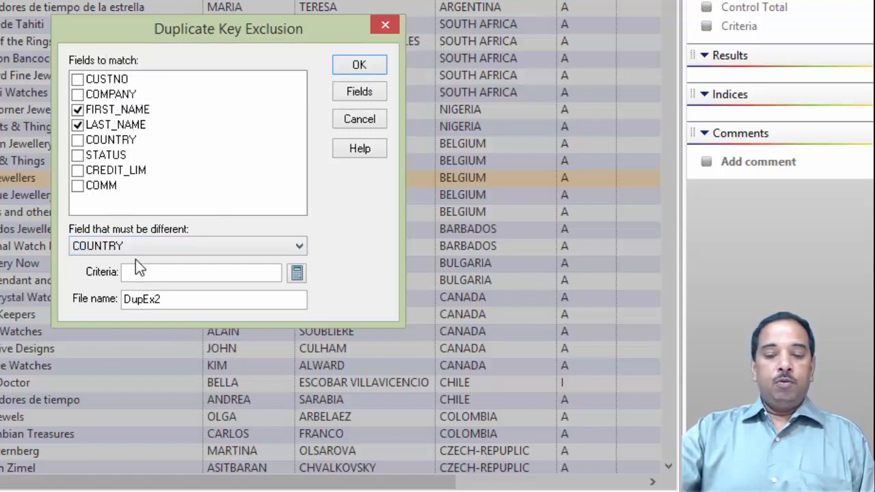
click(362, 67)
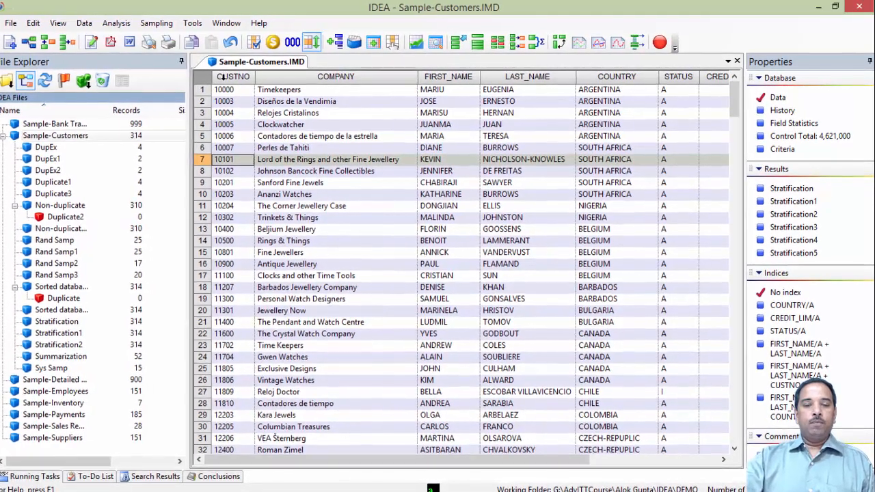
- Browse the first rows of the Sample-Customers database record by record
click(223, 77)
click(200, 81)
click(202, 89)
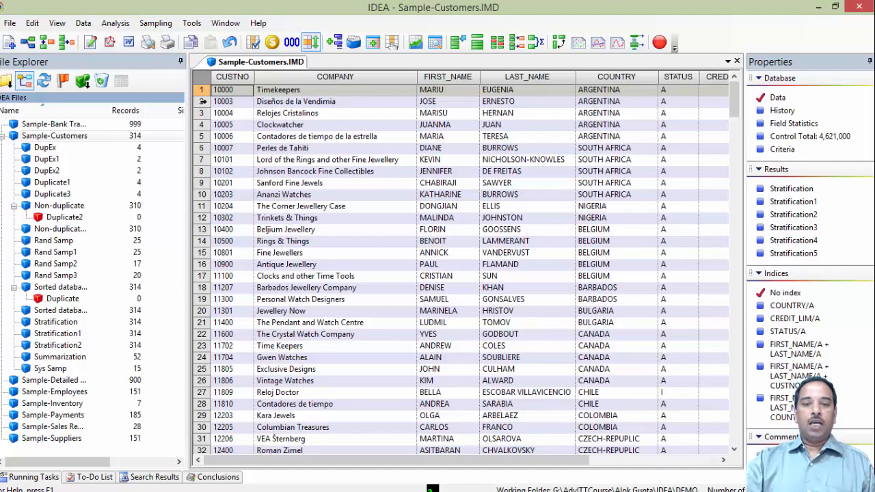
click(201, 101)
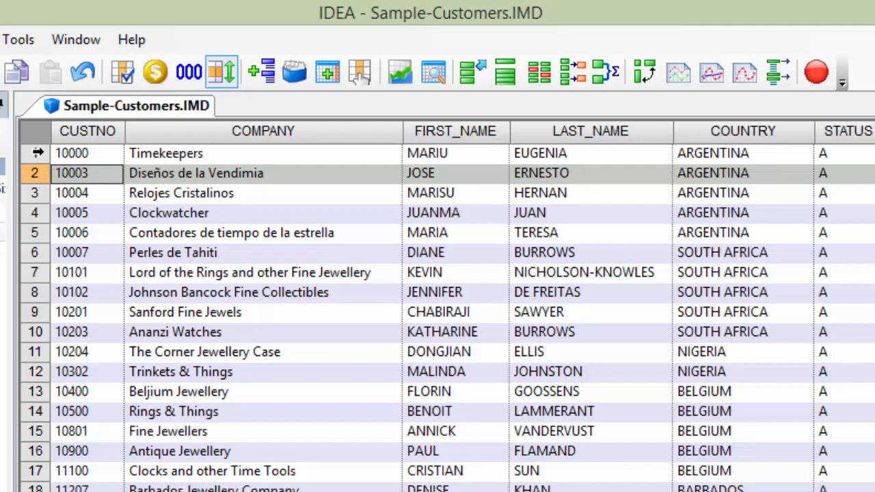
click(34, 153)
click(33, 172)
click(34, 153)
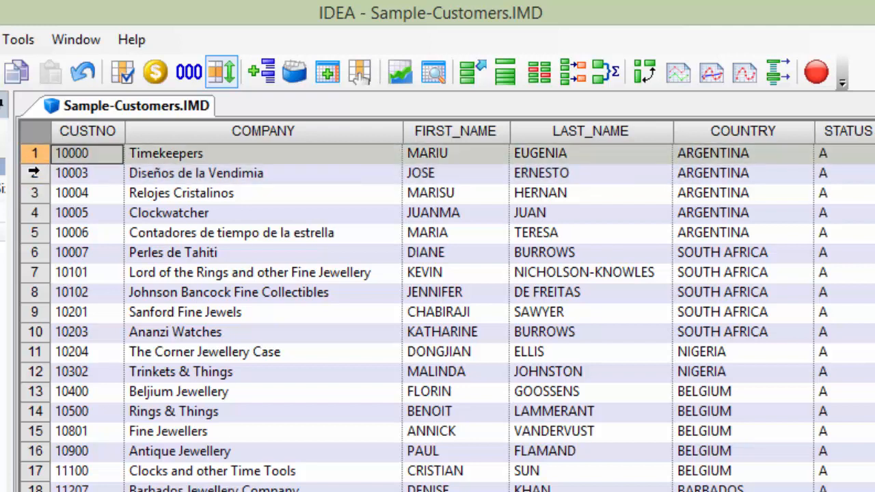
click(34, 172)
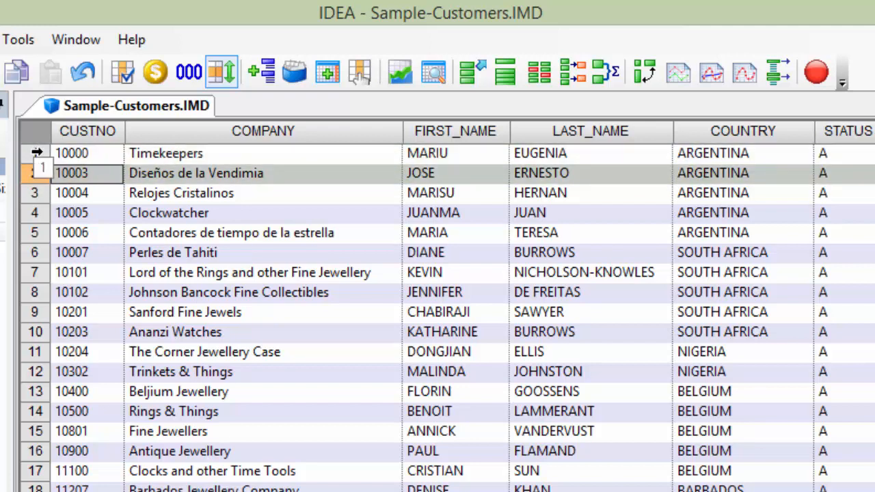
click(35, 218)
click(34, 234)
click(33, 253)
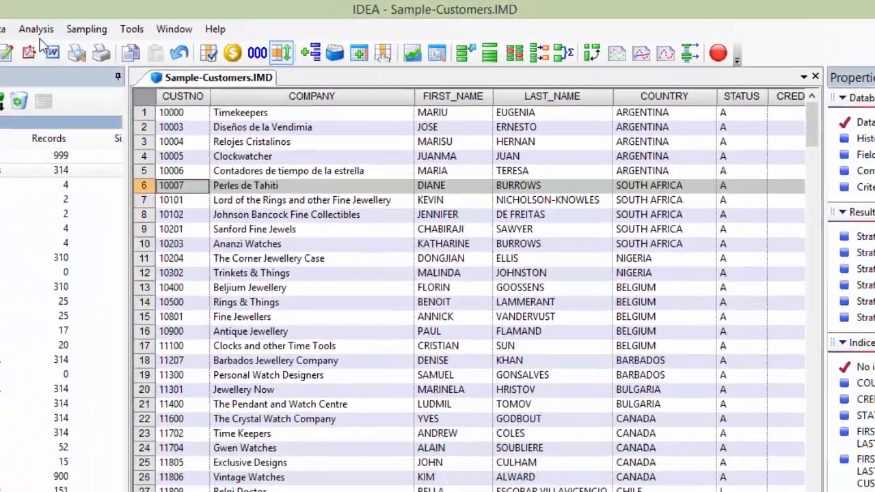
- Run Gap Detection on the CUSTNO field with the character mask NNNNN, creating a result named Gap Detection
click(36, 28)
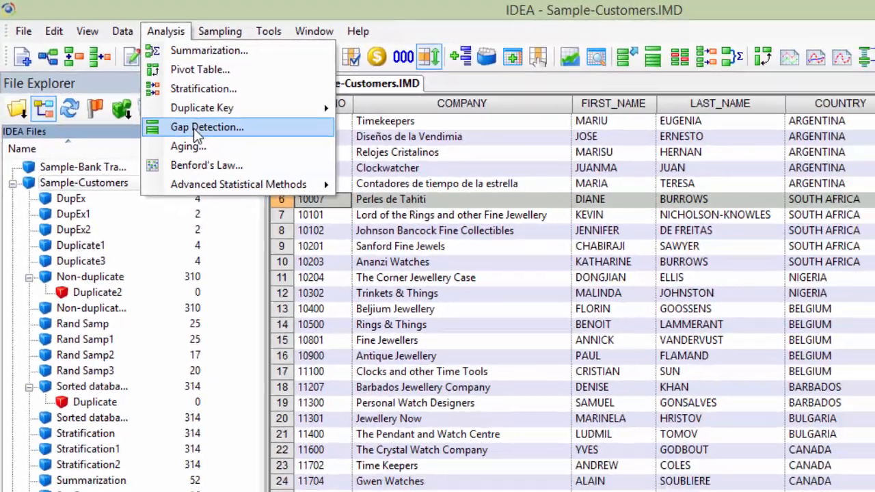
click(284, 191)
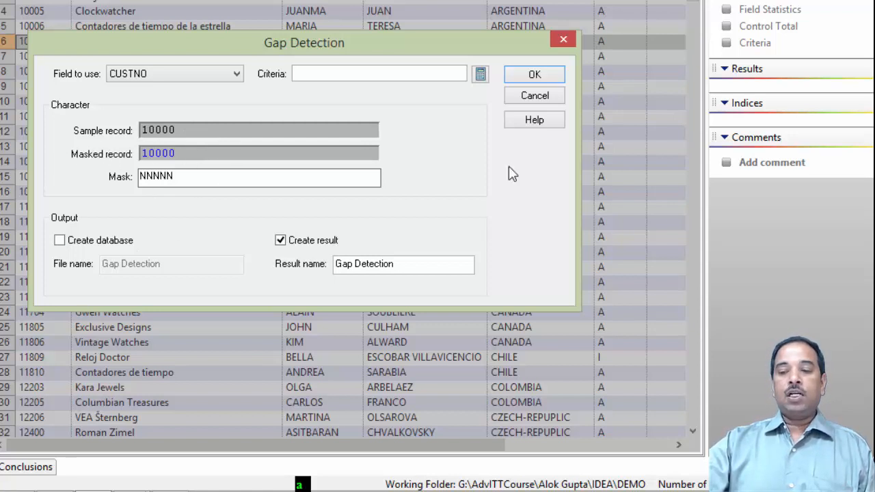
click(535, 75)
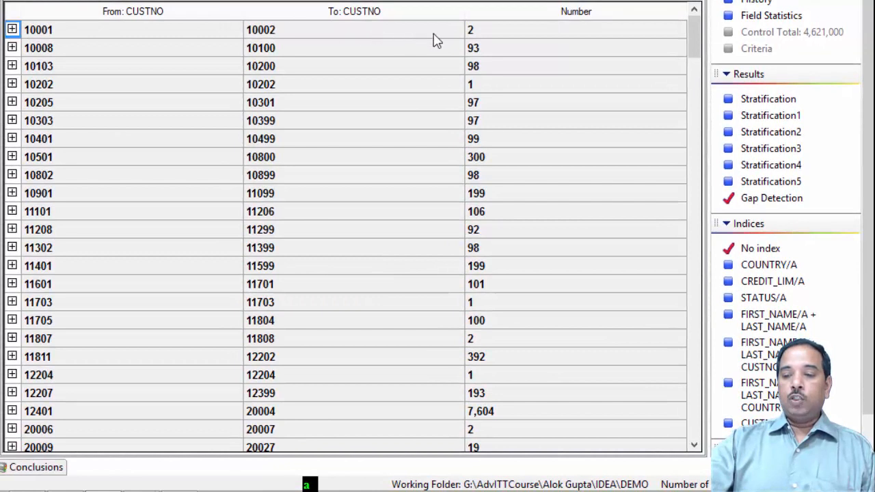
- Examine the gap ranges and counts in the Gap Detection result, then return to the database's data view
click(558, 34)
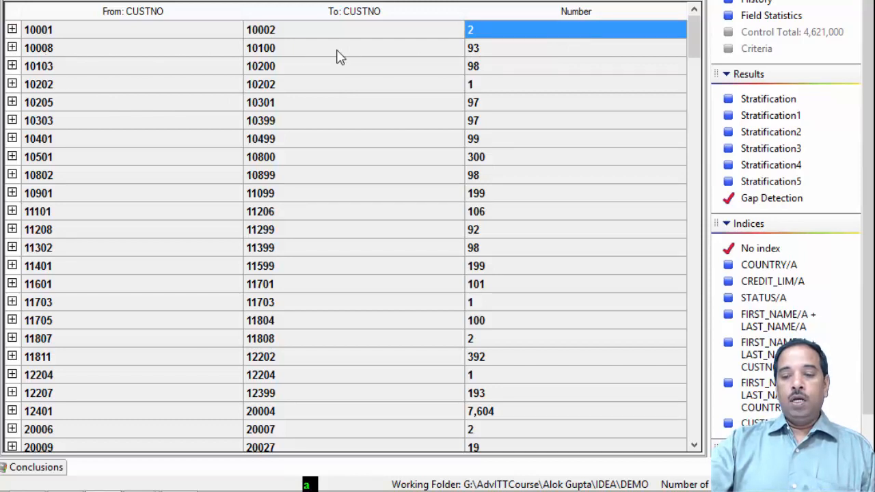
click(513, 55)
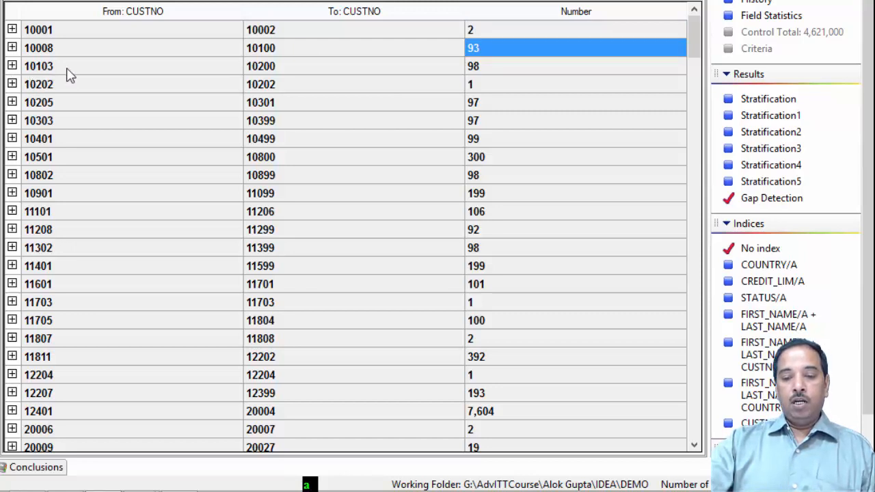
click(489, 70)
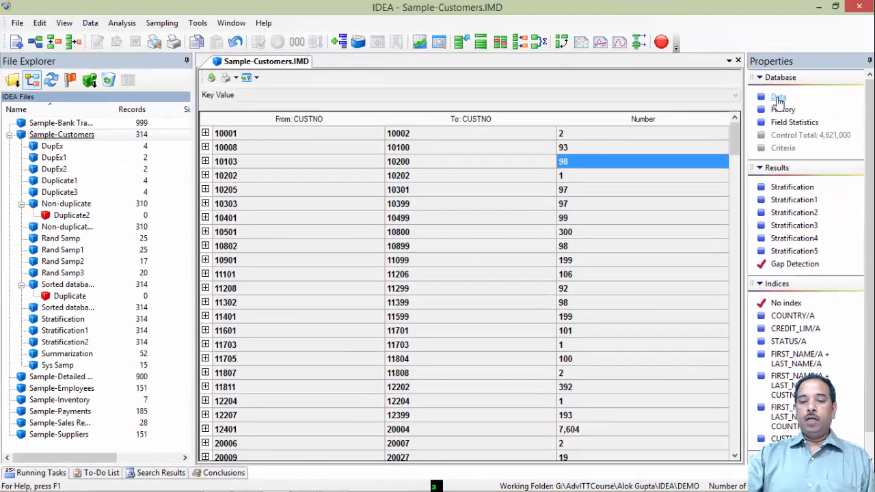
click(755, 12)
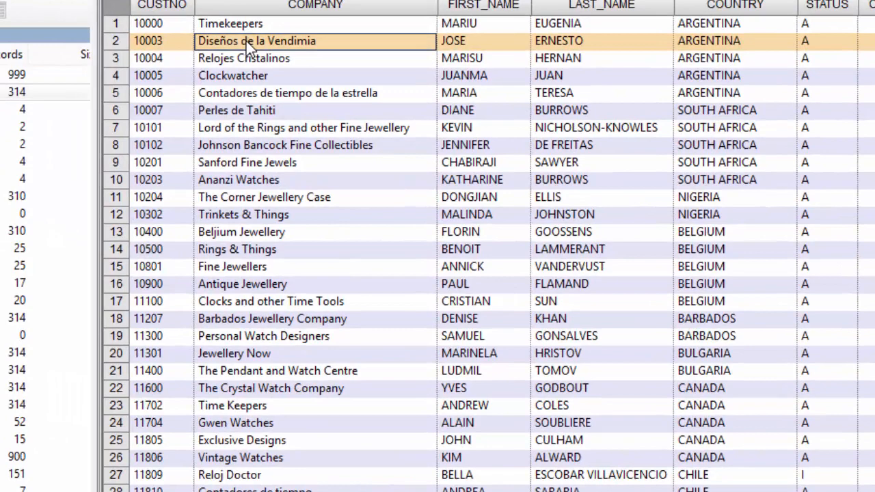
- Change the CUSTNO field's type to Numeric through Field Manipulation and confirm the change
right_click(293, 102)
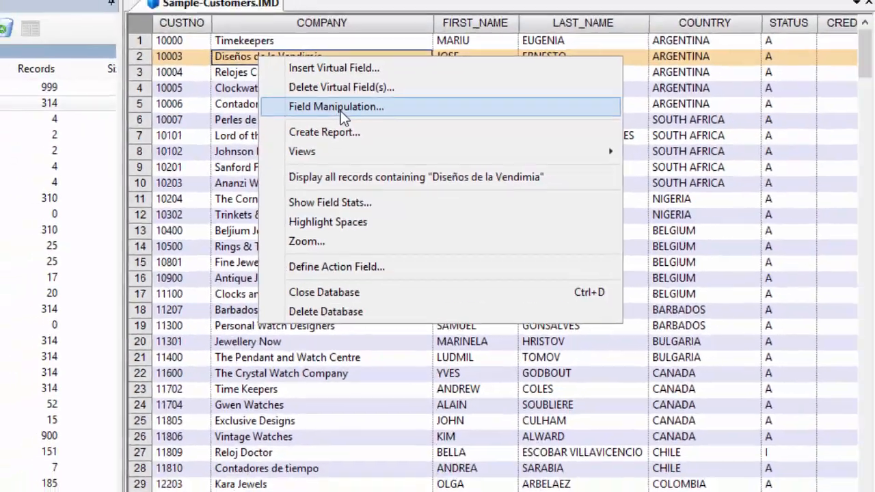
click(330, 85)
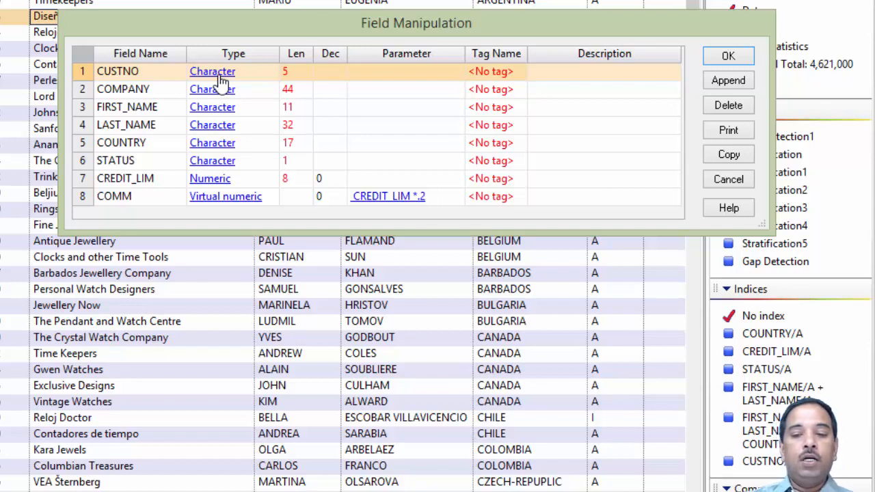
click(219, 73)
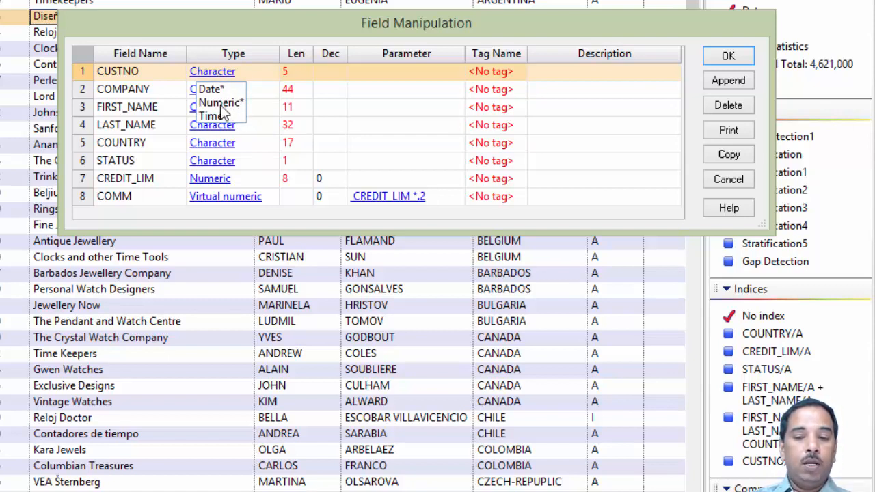
click(220, 104)
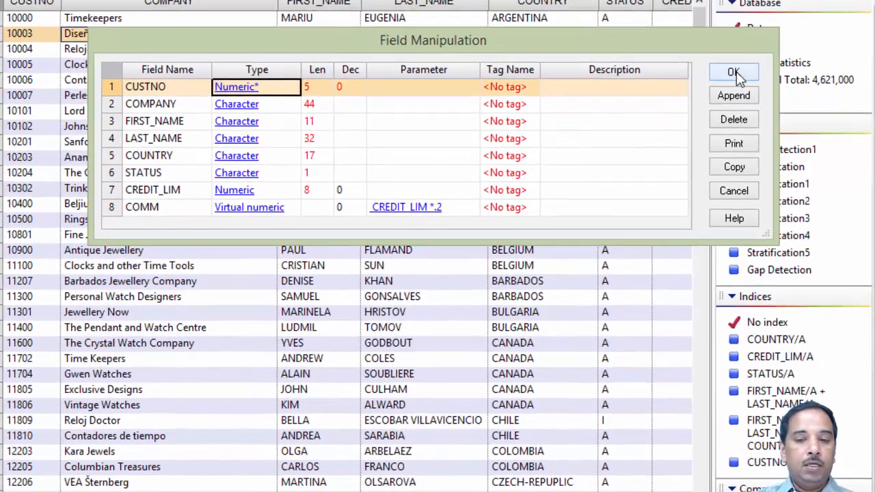
click(733, 73)
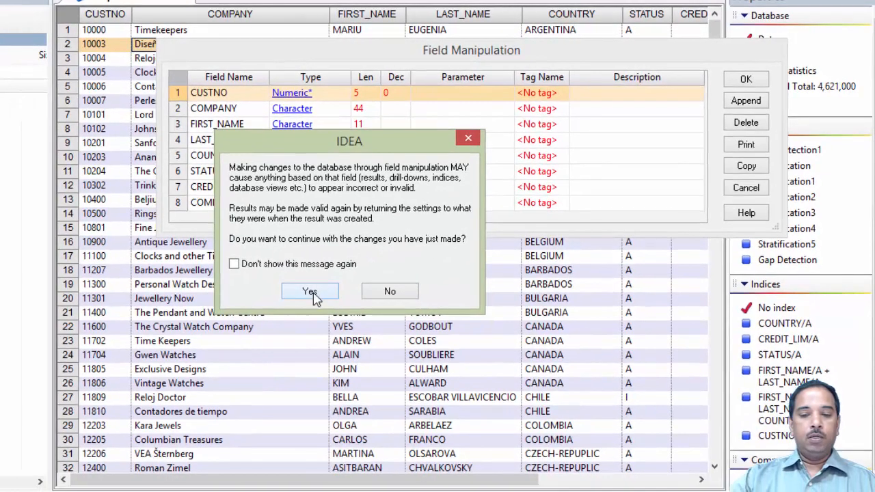
click(309, 292)
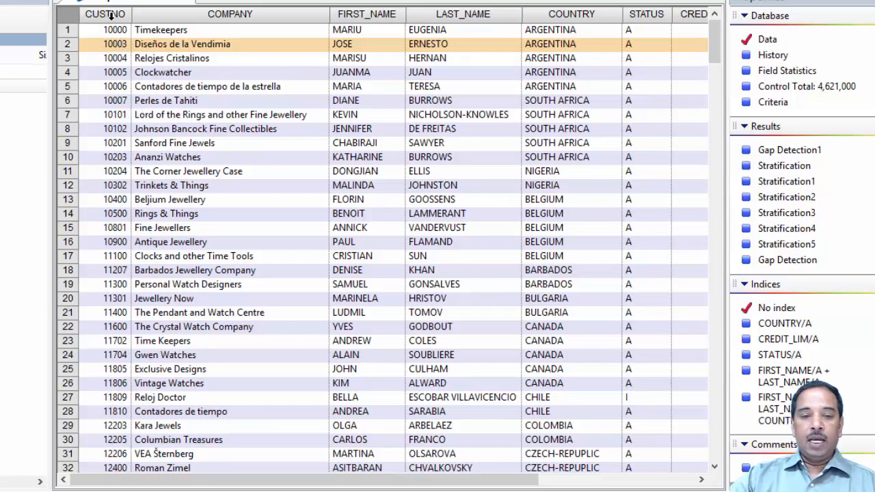
- Rerun Gap Detection on the numeric CUSTNO field with a gap increment of 1, creating statistics and result Gap Detection2
click(0, 0)
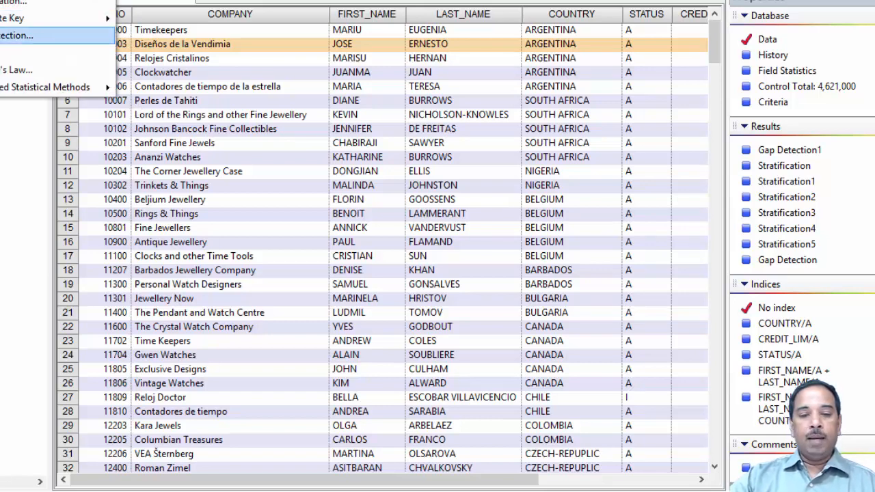
click(13, 35)
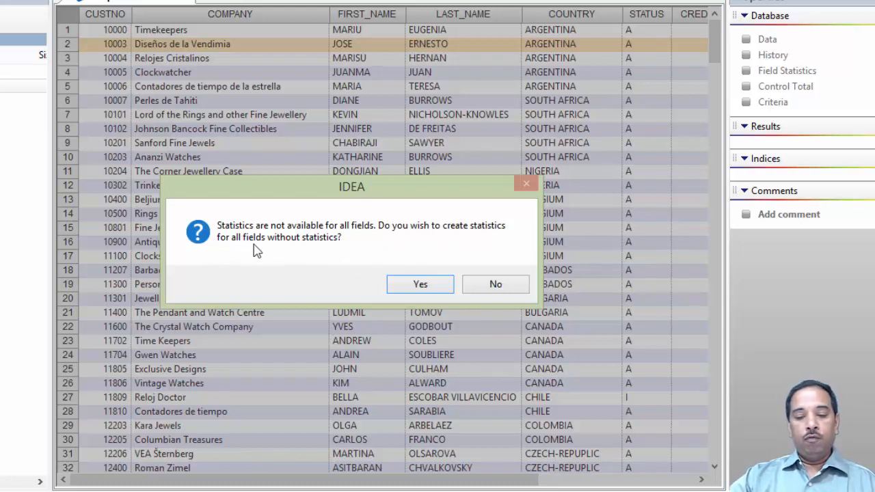
click(410, 285)
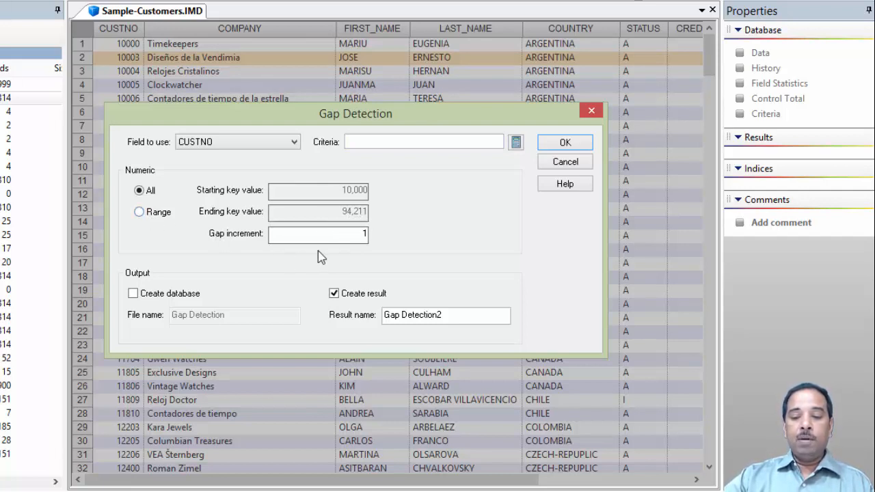
click(566, 144)
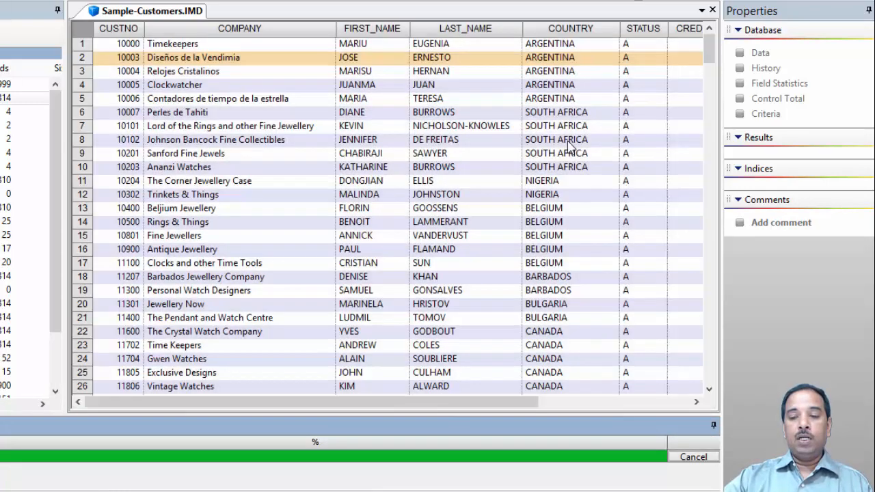
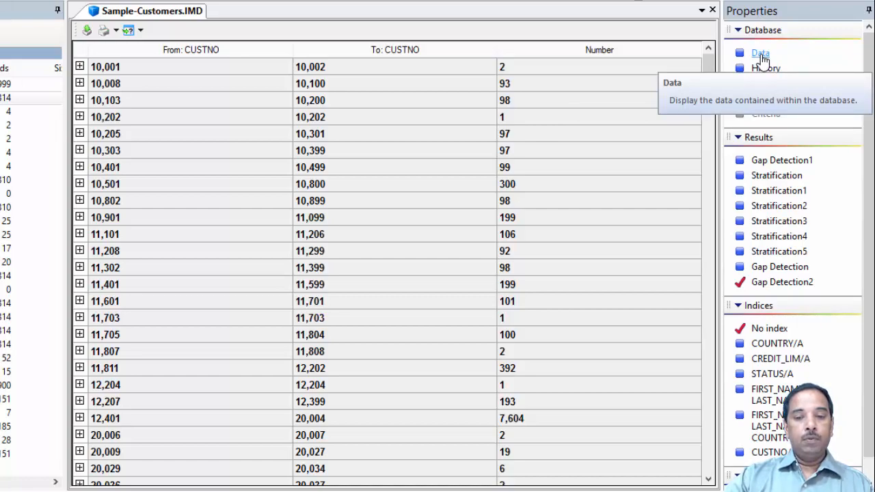
- Return to the customer database's data view, then start an Aging analysis on Sample-Payments
click(761, 54)
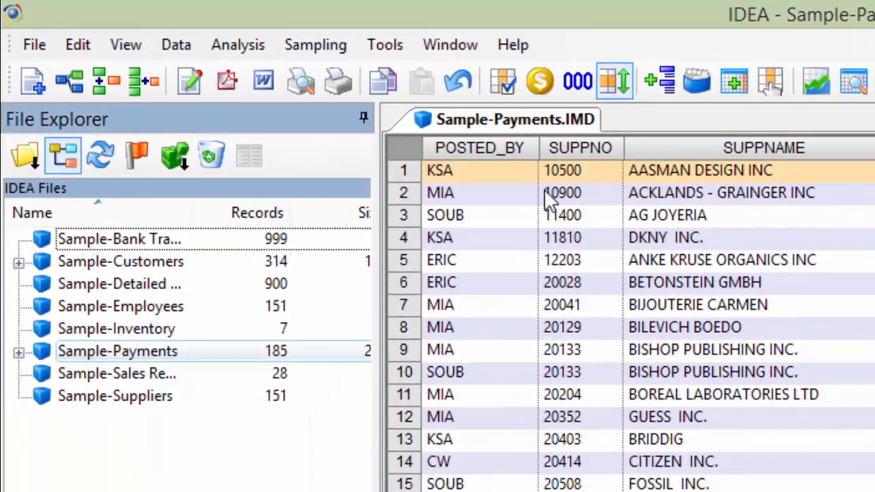
click(240, 44)
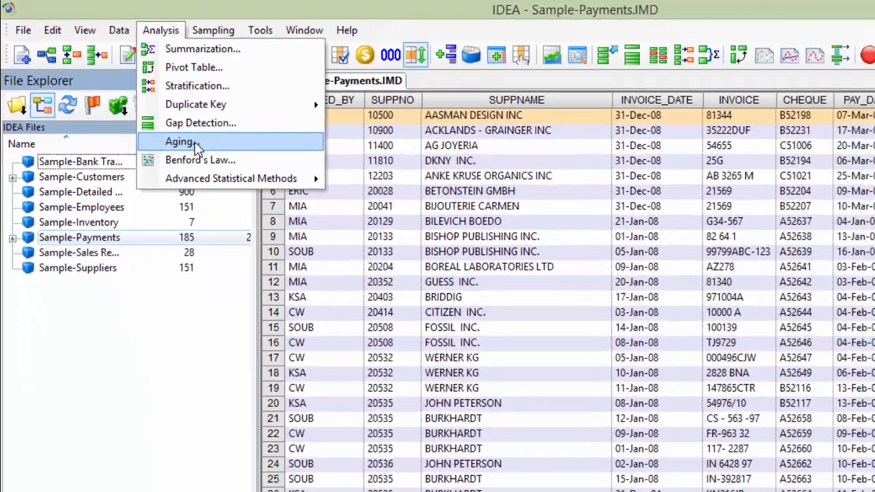
click(287, 209)
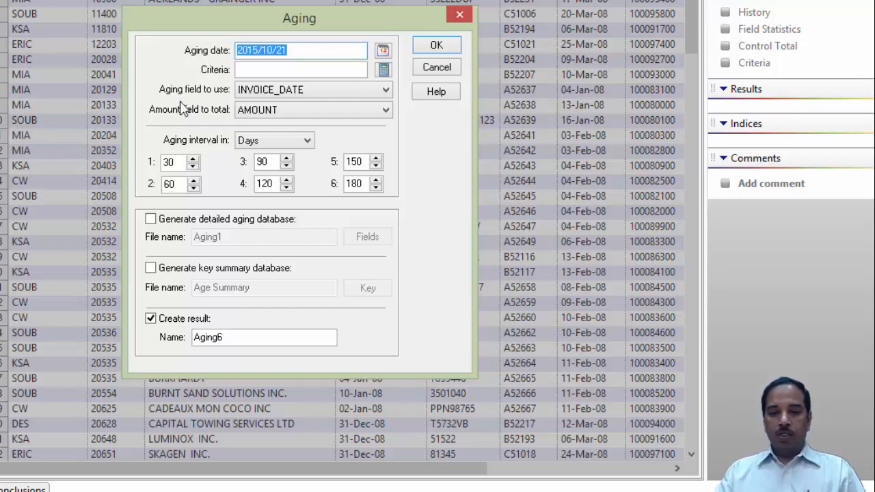
- Try the Months and Years aging interval units, then switch back to Days
click(307, 142)
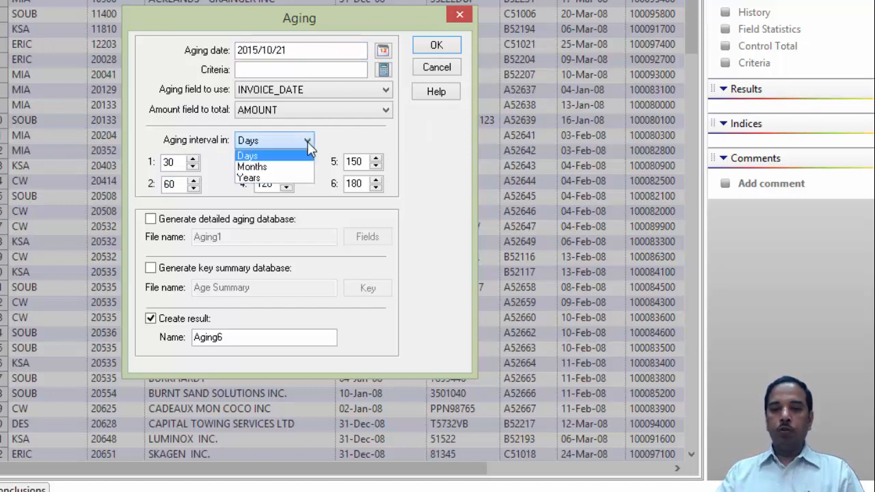
click(275, 167)
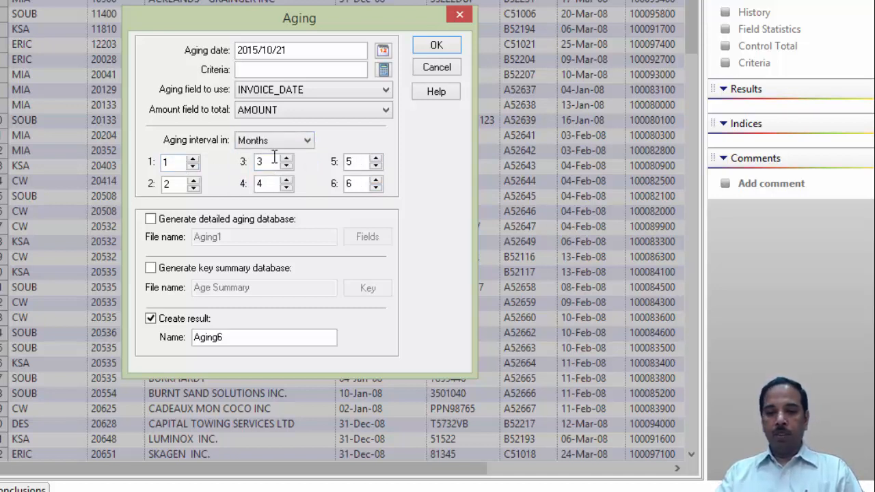
click(316, 147)
click(280, 179)
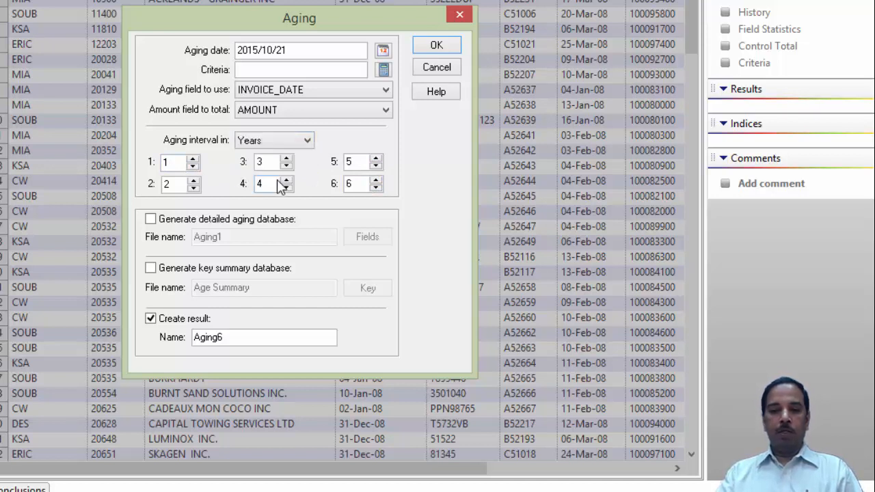
click(308, 142)
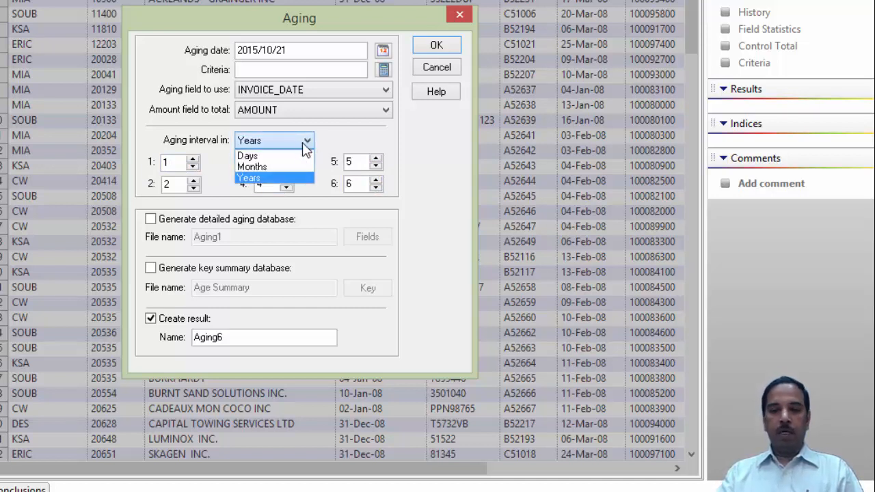
click(247, 156)
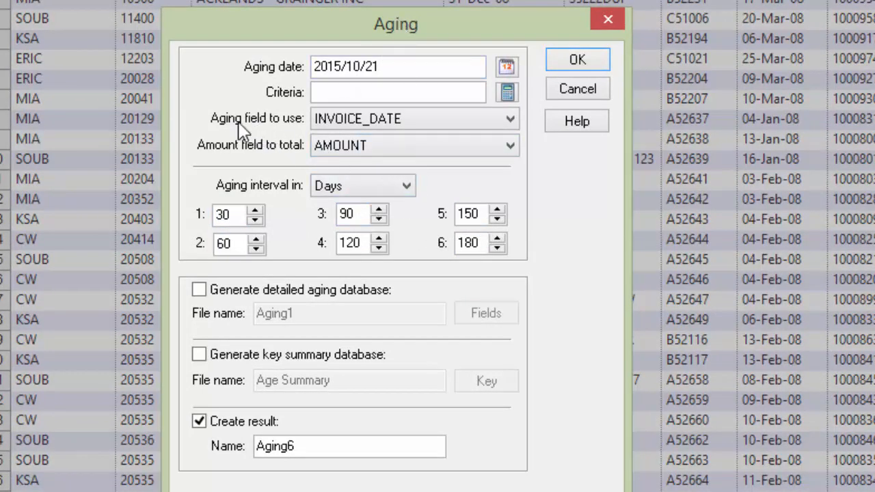
- Age payments by INVOICE_DATE against the aging date 2008/03/31 with the default day intervals and run it
click(513, 120)
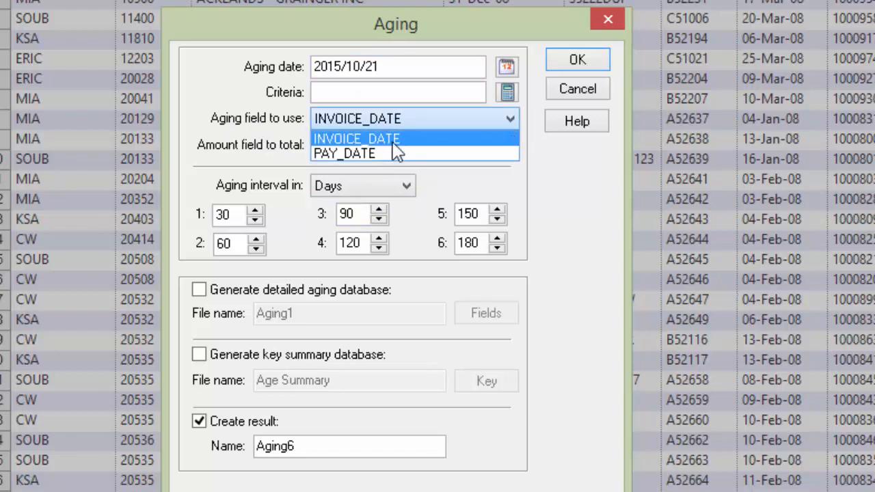
click(355, 140)
click(402, 66)
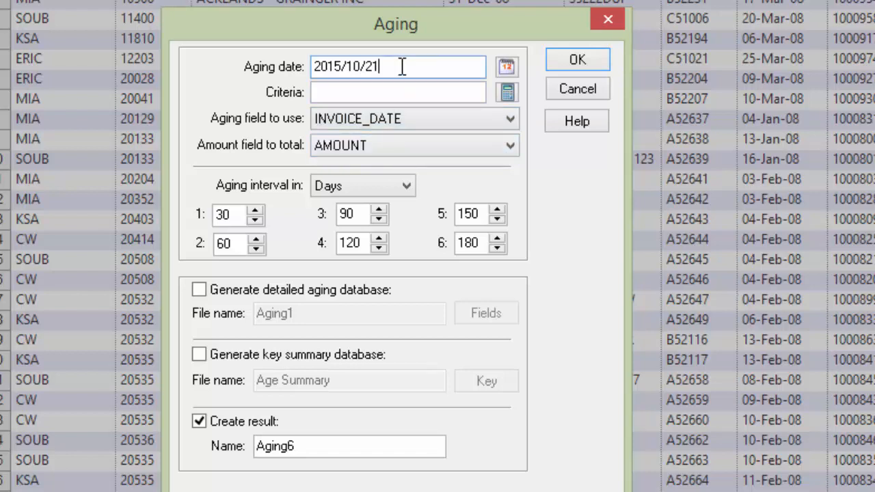
key(BackSpace)
key(BackSpace)
key(BackSpace)
key(BackSpace)
key(BackSpace)
key(BackSpace)
key(BackSpace)
key(BackSpace)
key(BackSpace)
key(BackSpace)
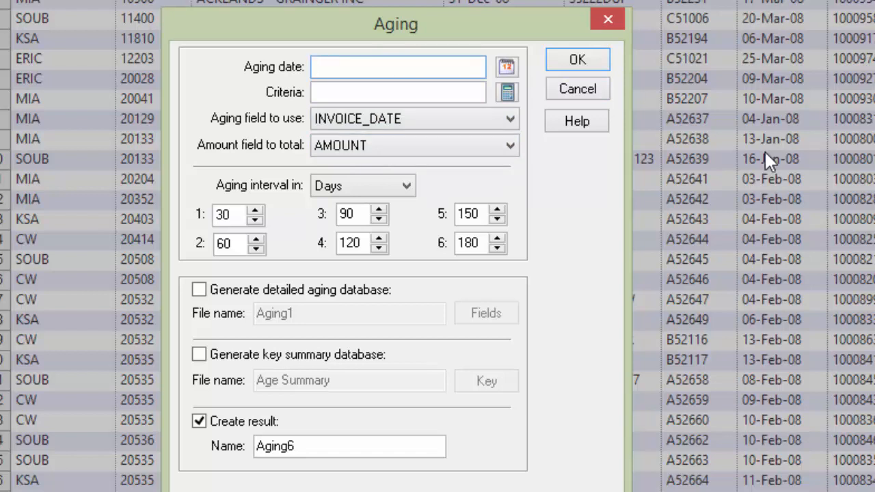
text(2008/03/31)
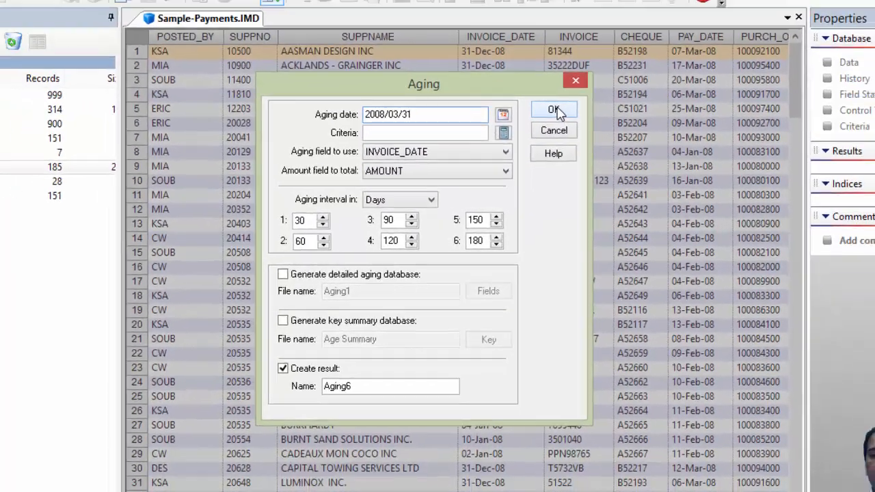
click(577, 59)
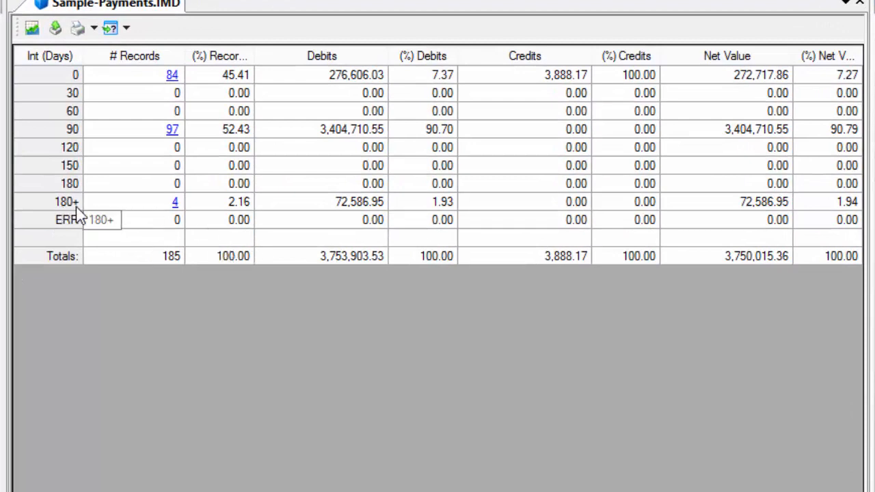
- Display the records in the 180+ days aging band and close the preview
right_click(177, 214)
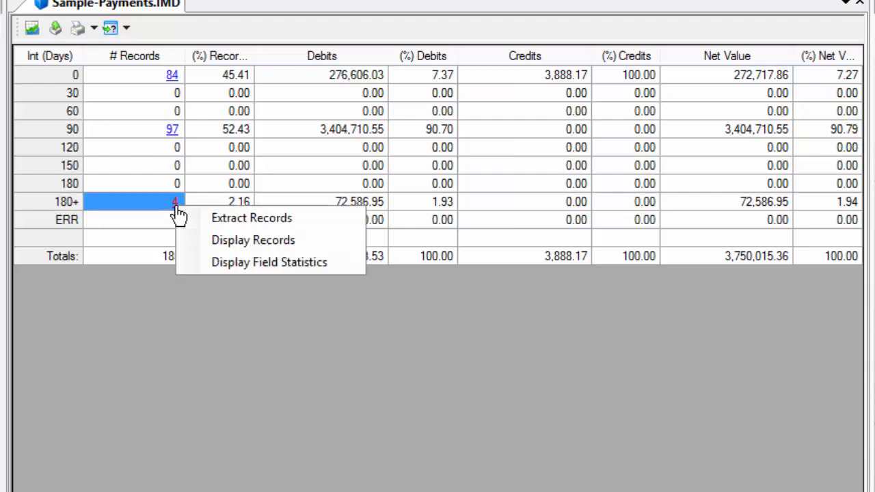
click(235, 241)
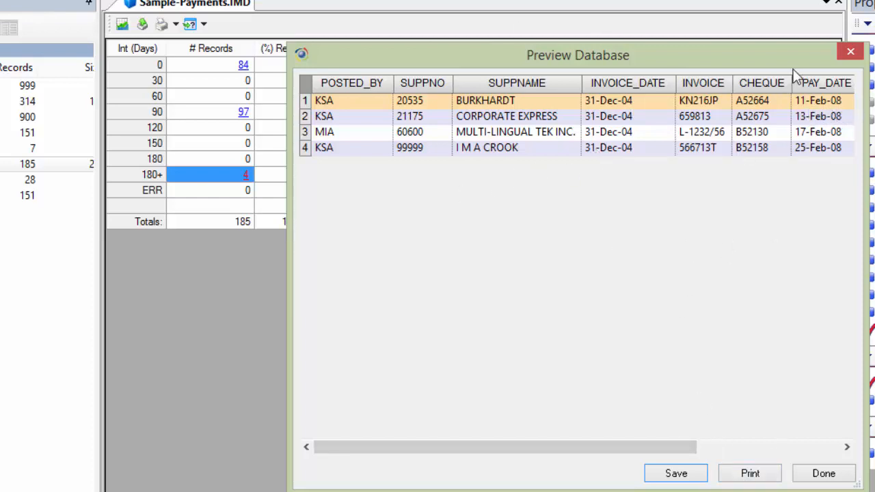
click(820, 483)
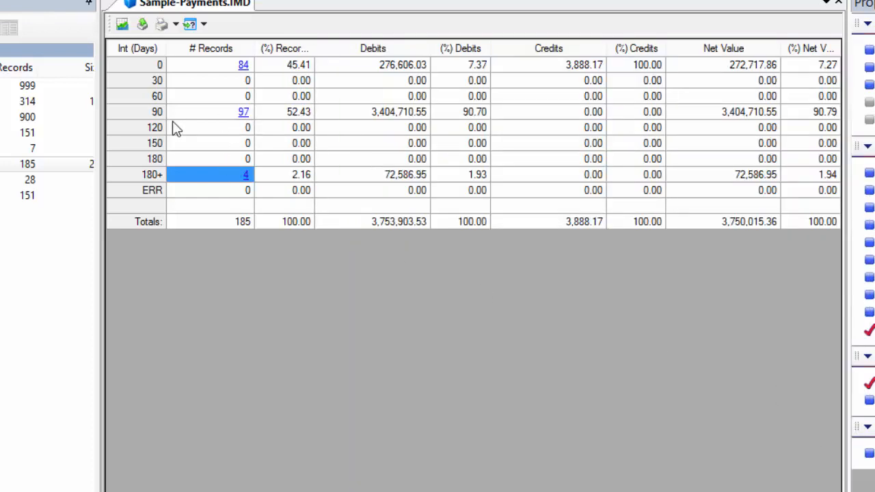
- Display the records in the 90 days aging band and close the preview
right_click(244, 118)
click(283, 146)
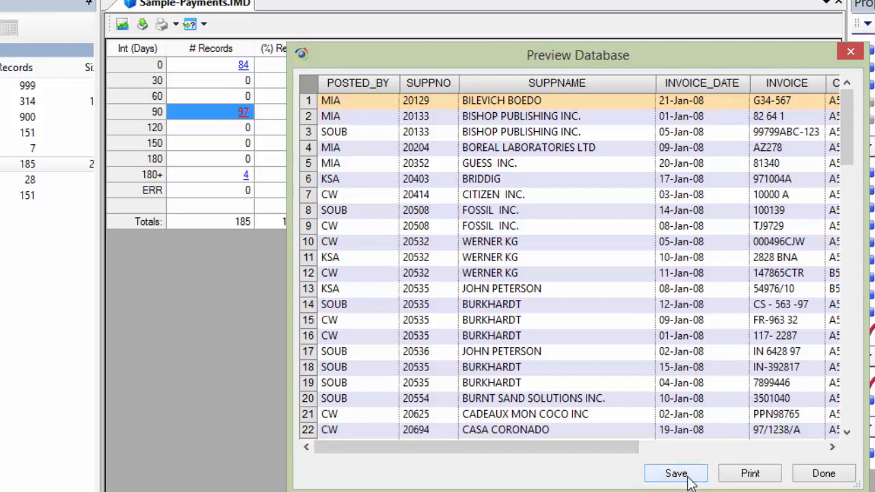
click(822, 475)
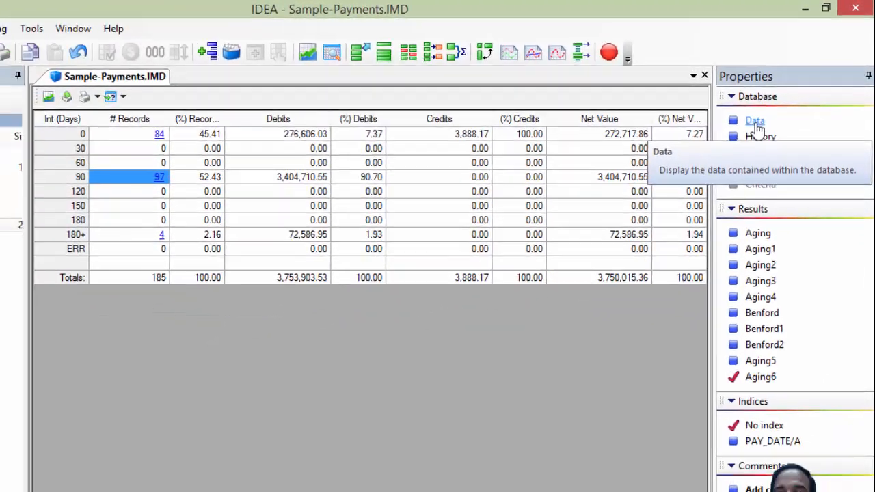
- Return to the payments data and directly extract the record range 1 to 32 into a new database
click(725, 154)
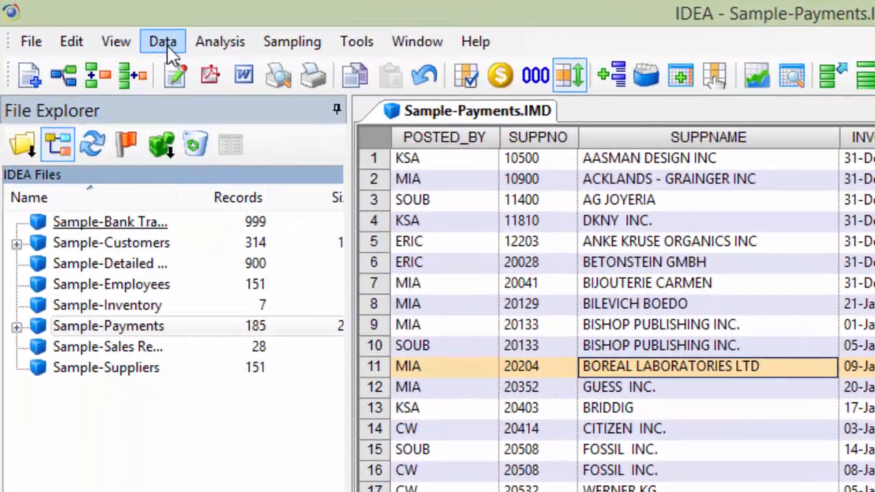
click(164, 43)
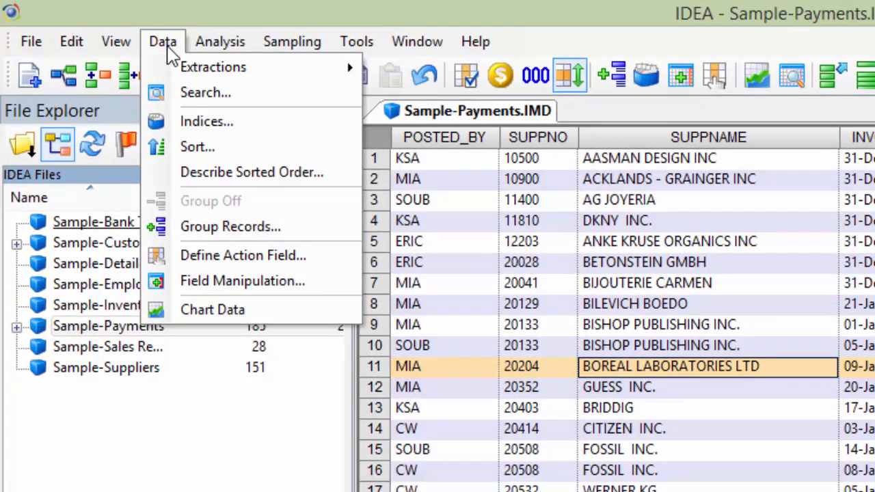
mouse_move(180, 74)
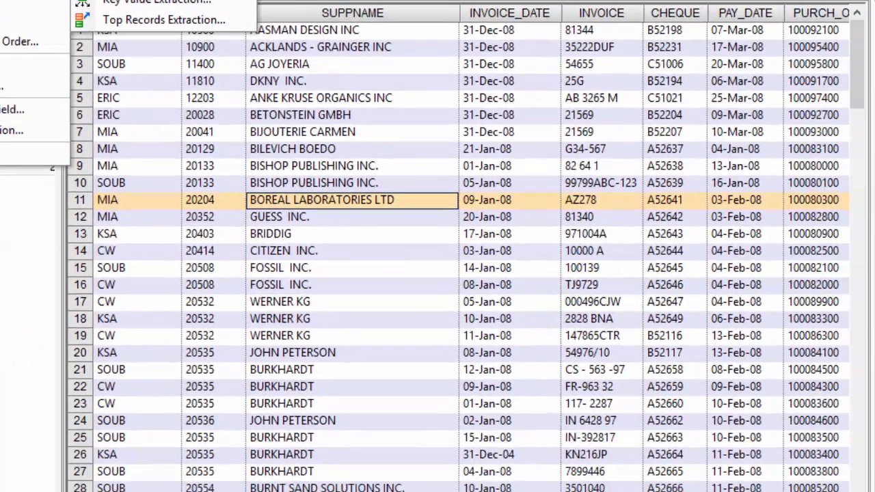
click(477, 69)
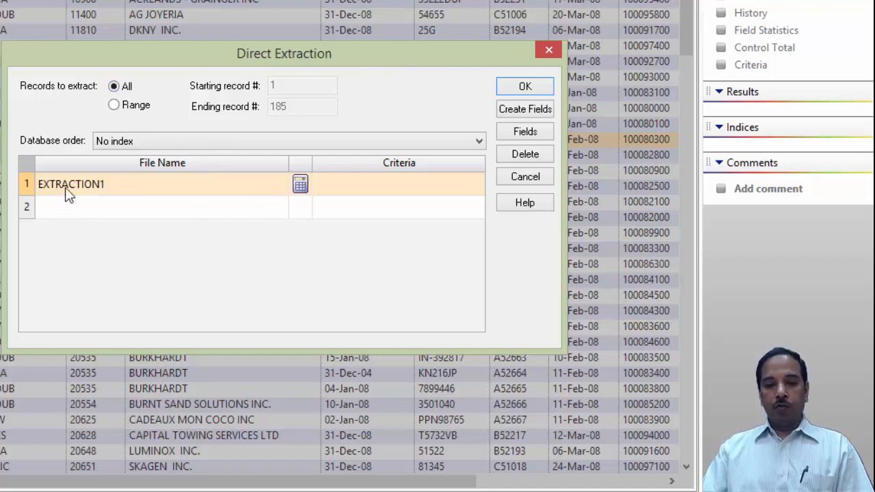
click(114, 105)
click(296, 84)
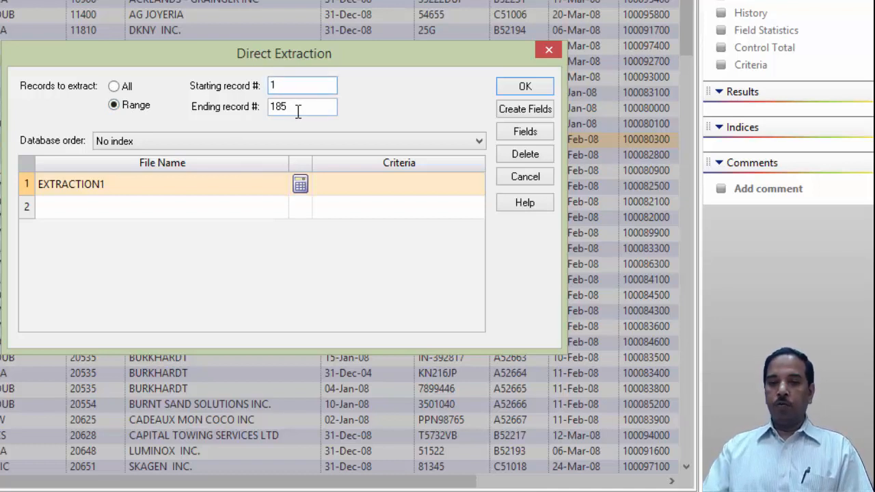
click(298, 109)
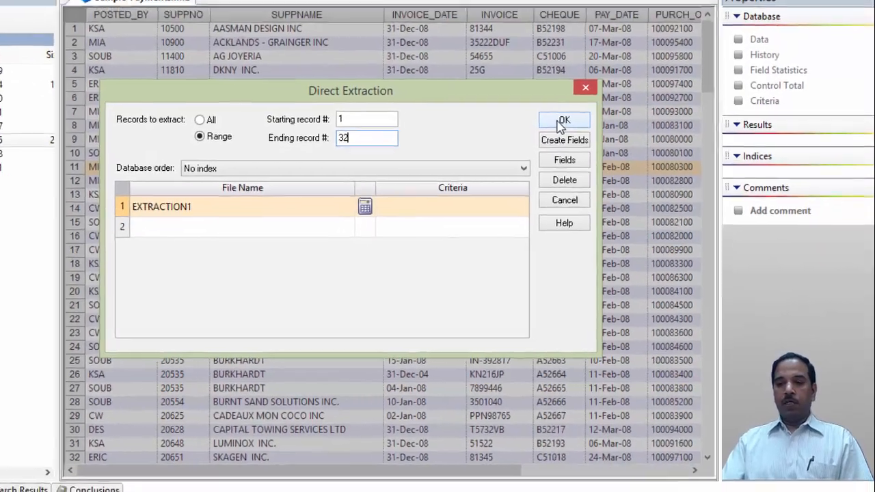
click(522, 89)
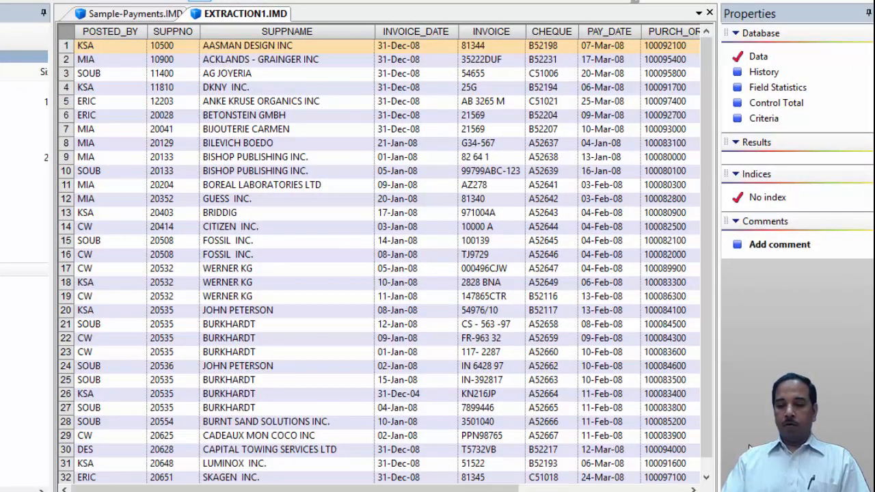
- Return to the payments data and start a direct extraction limited to the record range 1 to 20
click(705, 479)
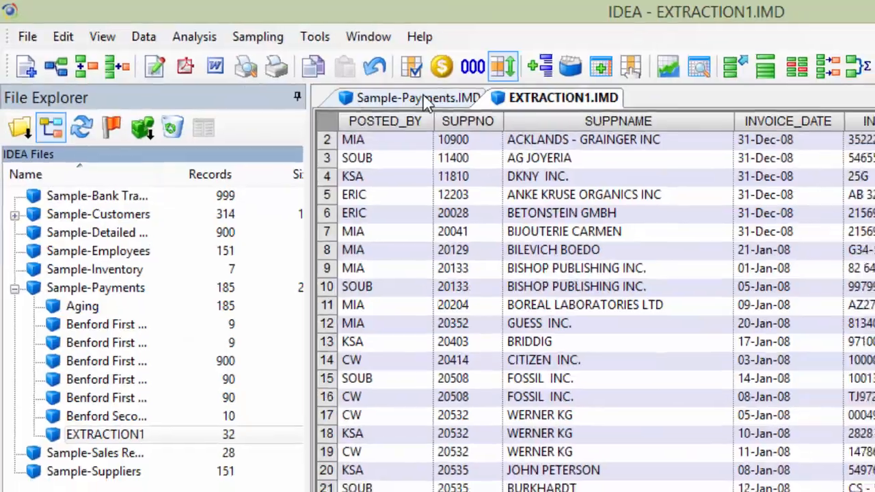
click(428, 104)
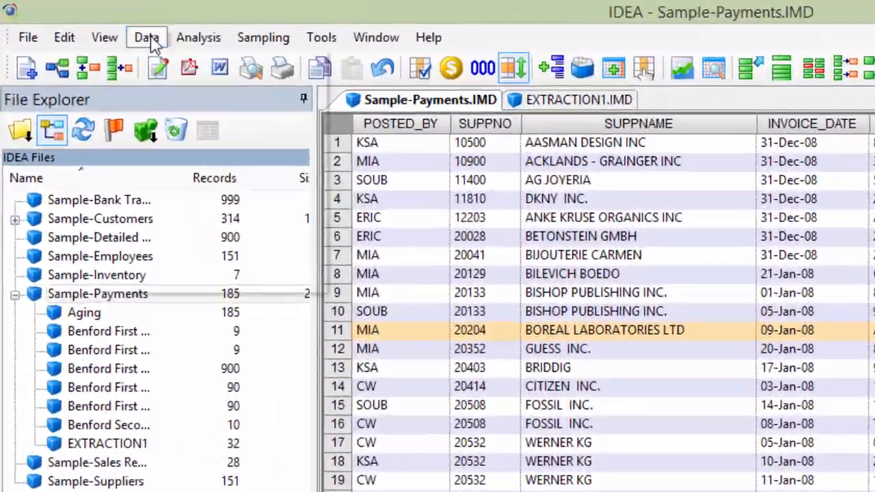
click(89, 23)
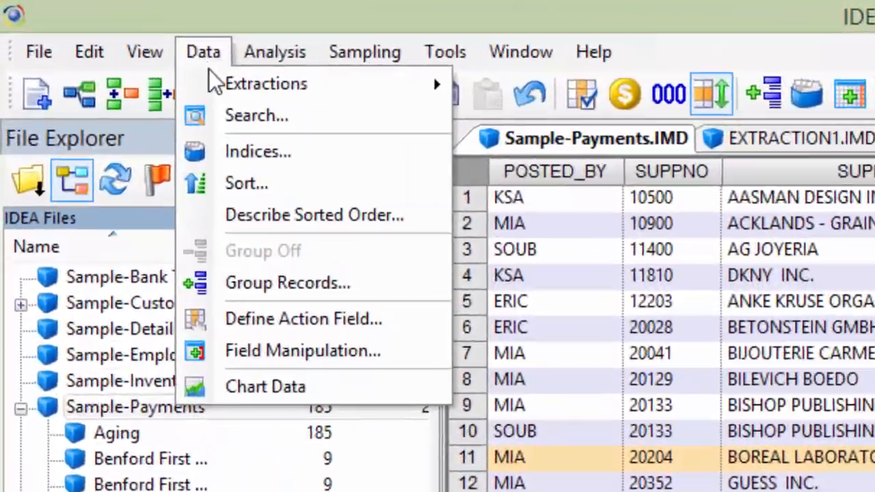
mouse_move(217, 88)
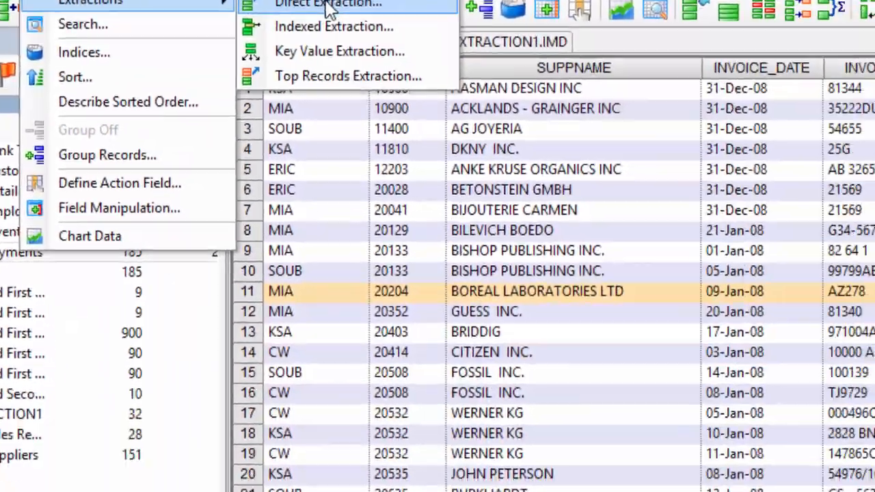
click(533, 83)
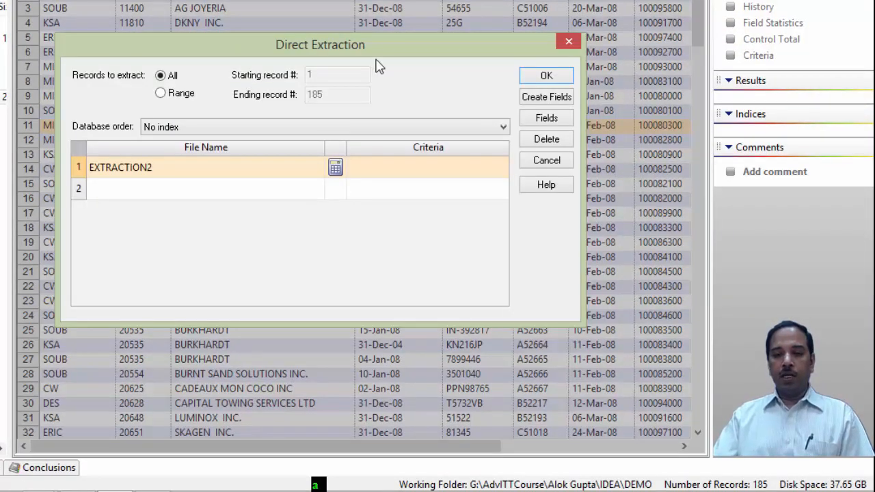
click(169, 96)
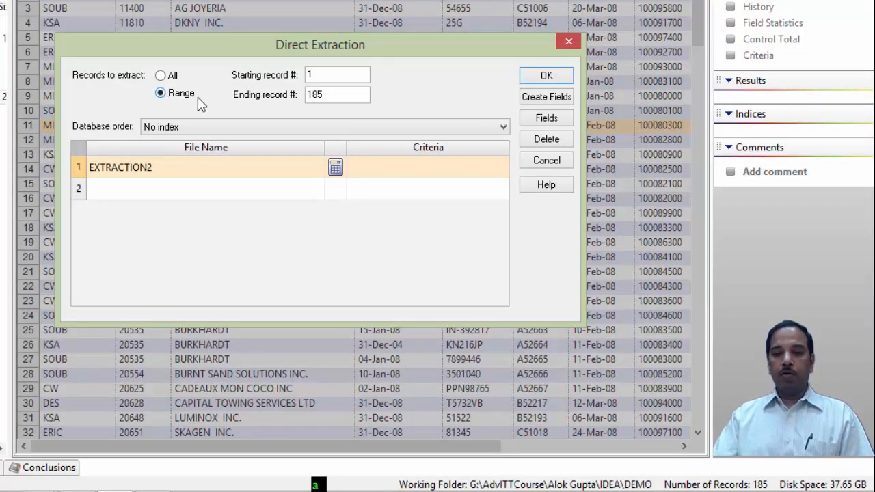
click(352, 95)
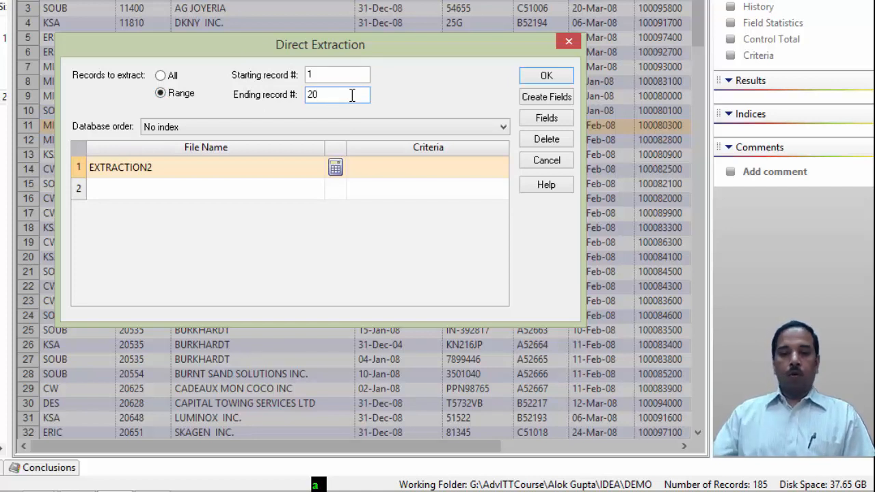
- Add the criterion AMOUNT >= 20000 in the Equation Editor, run the direct extraction, and review the extracted amounts
click(307, 173)
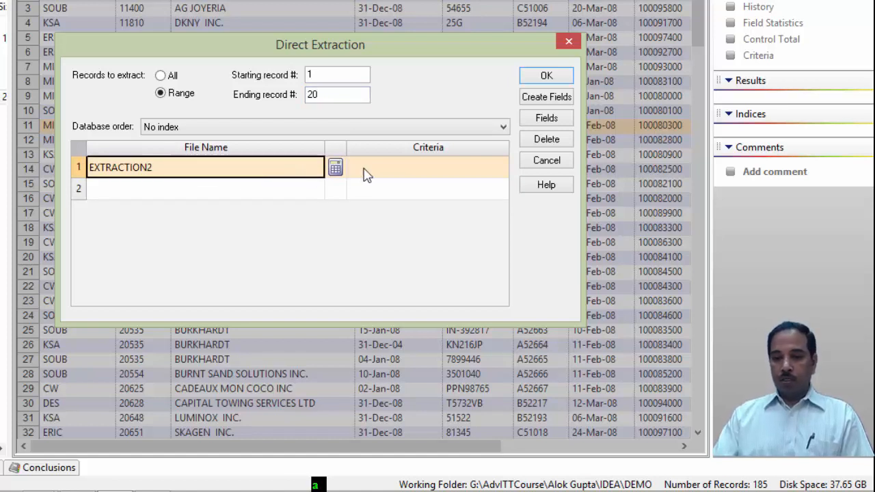
click(437, 170)
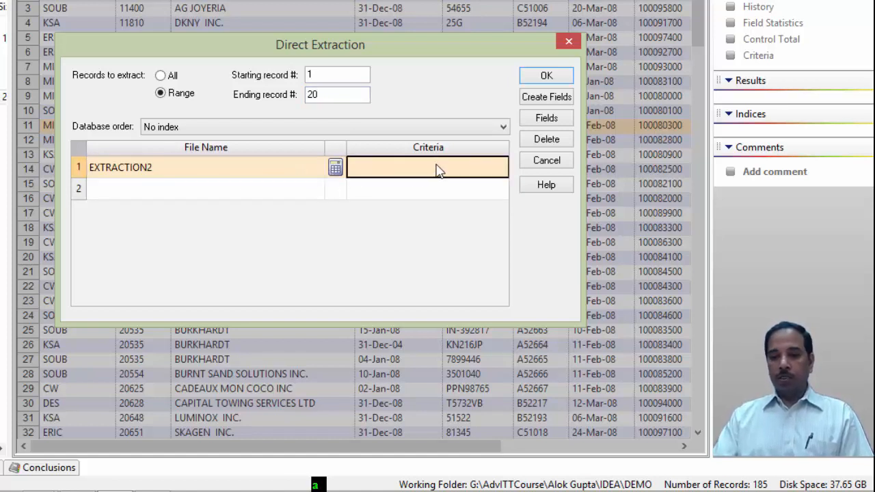
click(335, 167)
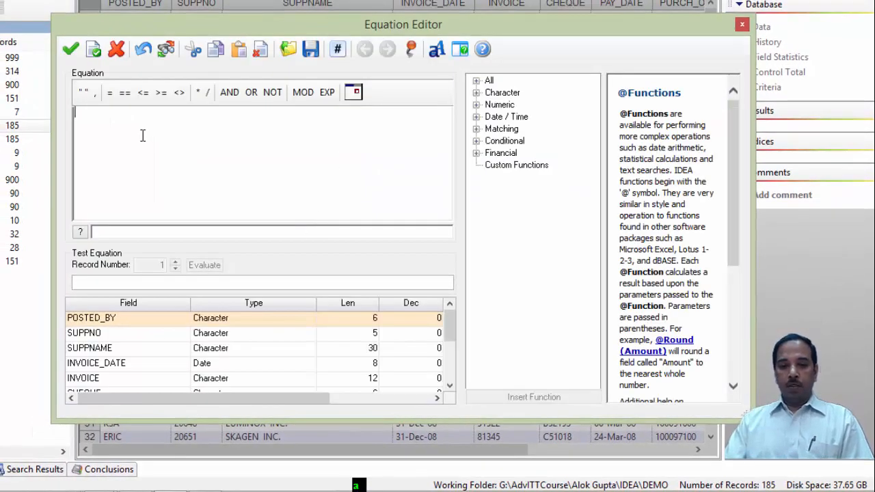
click(450, 385)
click(450, 385)
click(450, 385)
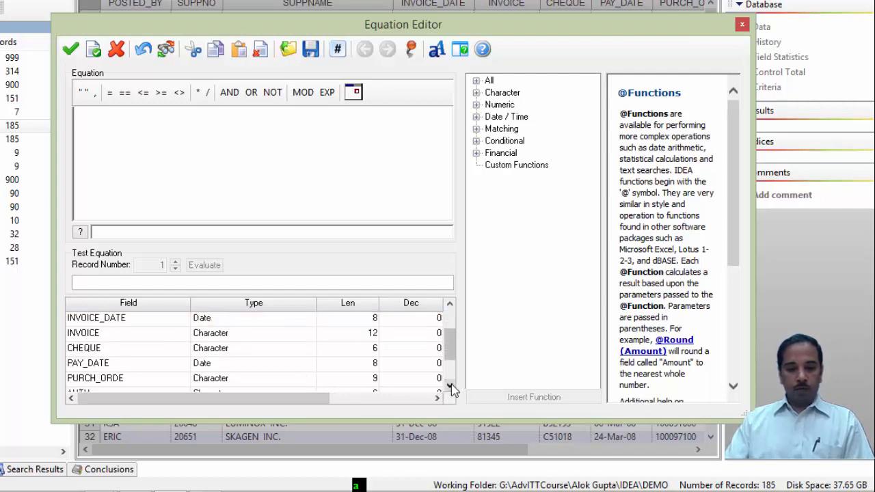
click(450, 386)
click(450, 386)
click(450, 386)
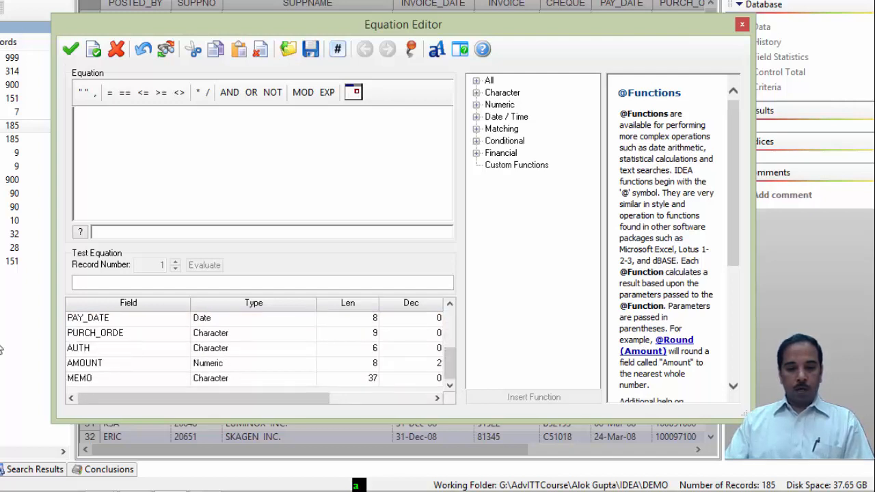
double_click(87, 369)
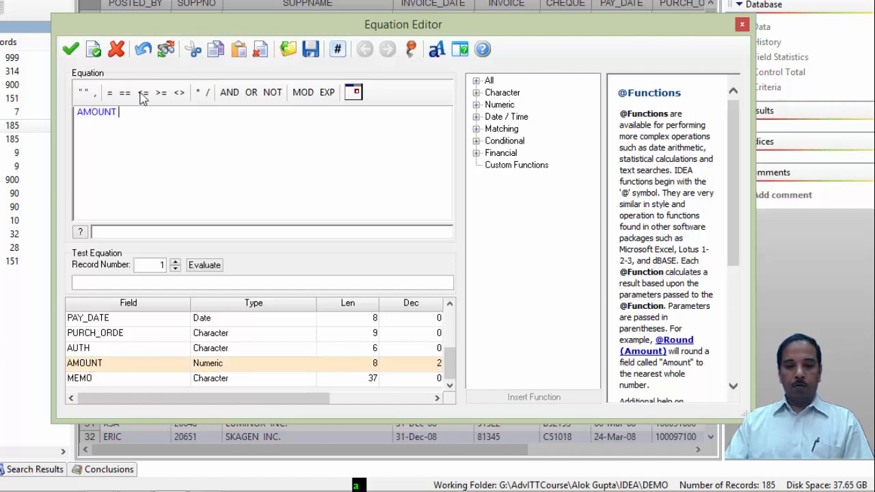
click(161, 93)
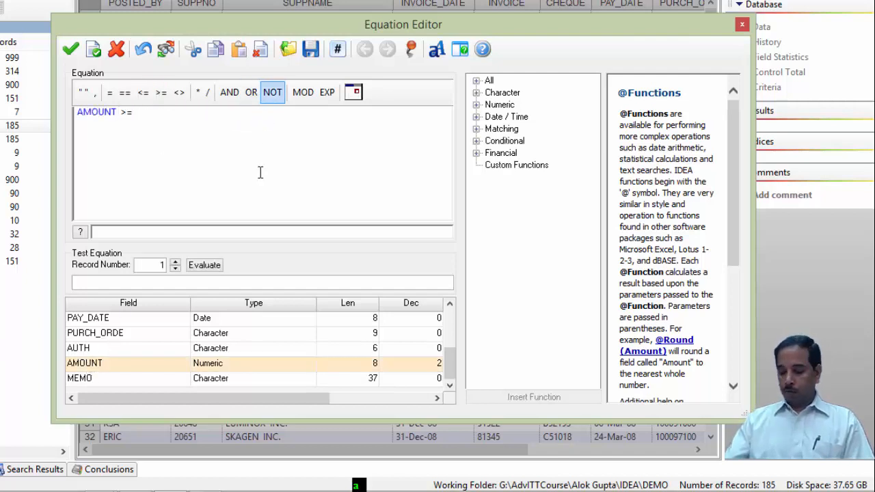
text(20000)
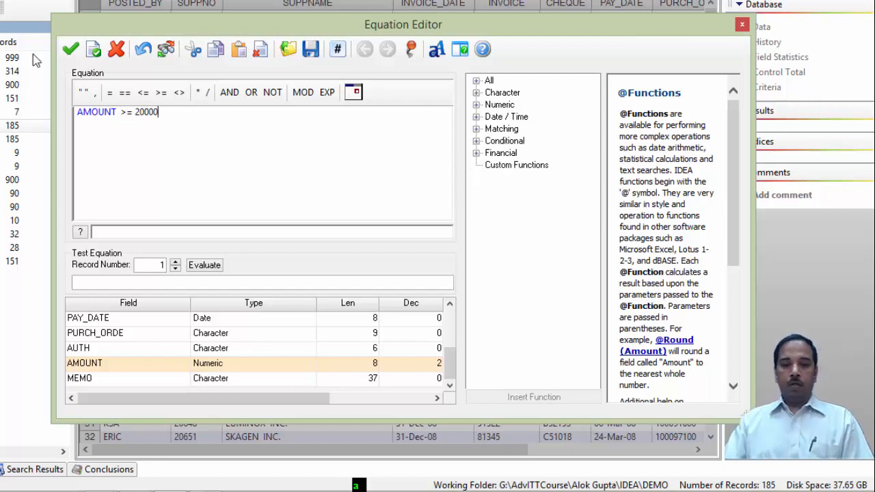
click(93, 49)
click(375, 257)
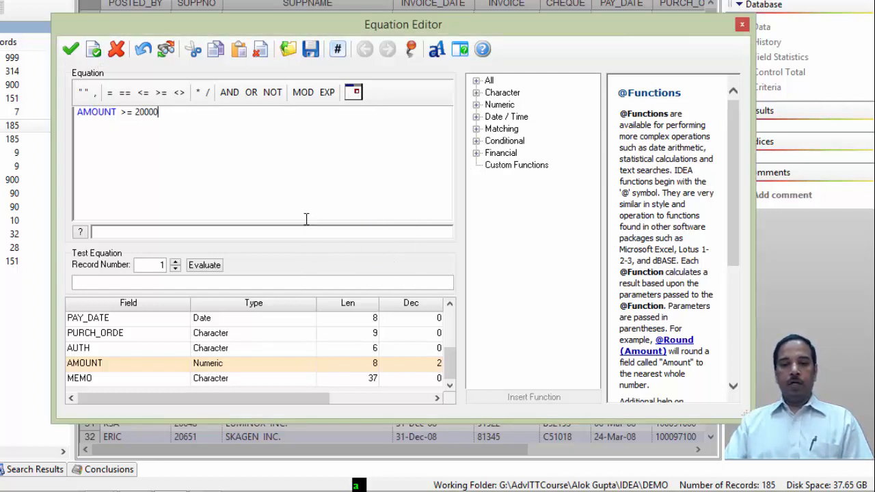
click(74, 52)
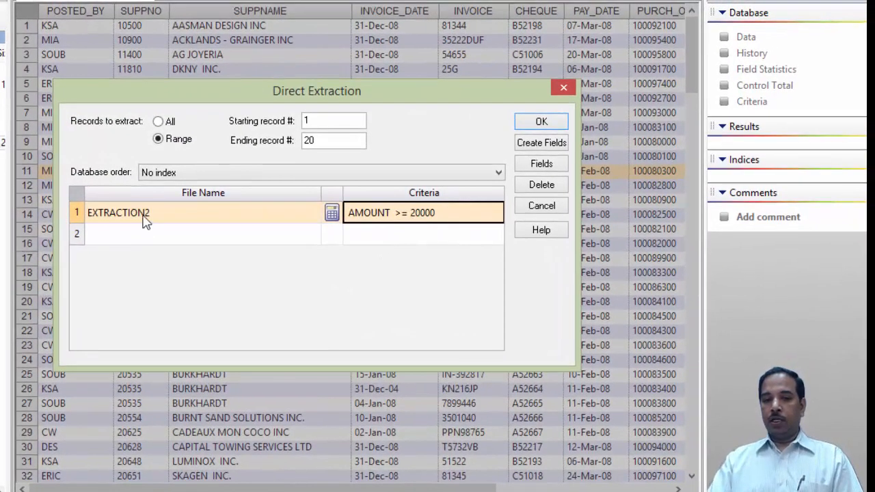
click(541, 122)
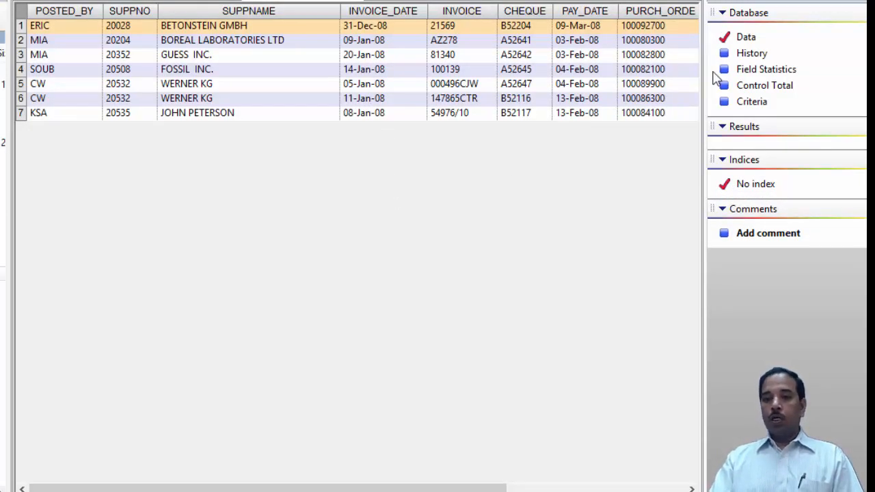
click(692, 488)
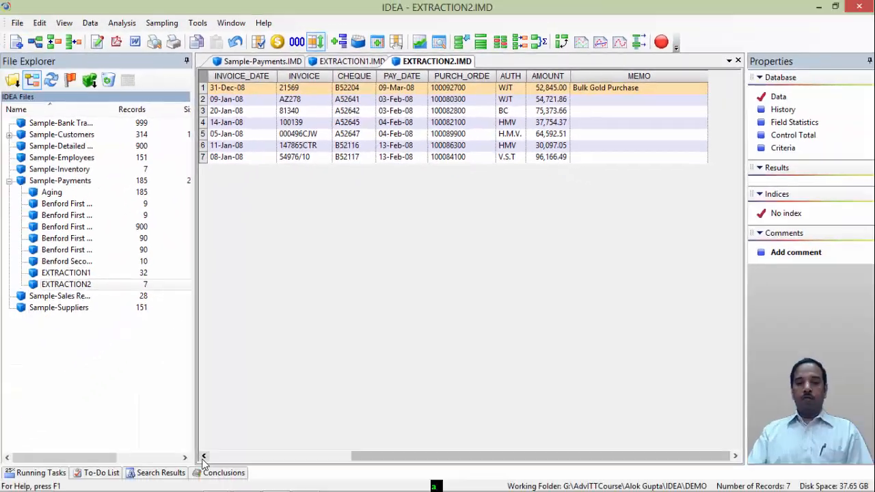
click(203, 455)
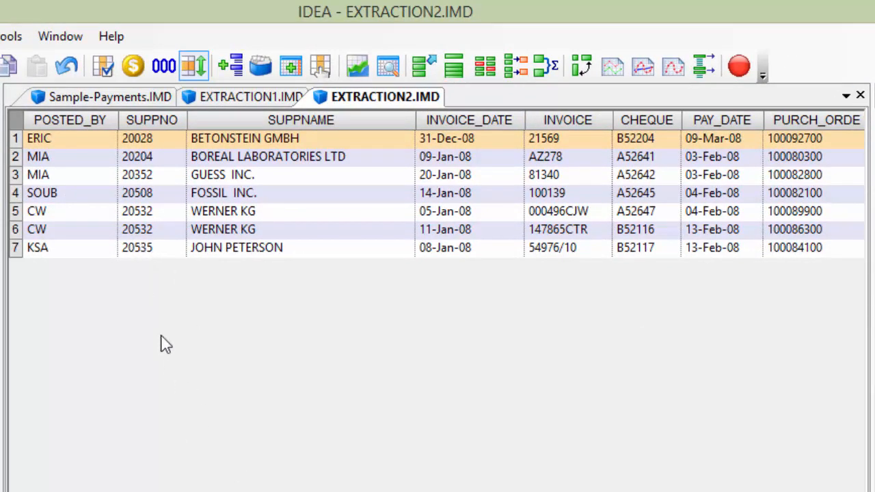
- Run an indexed extraction on the payments data keyed on AMOUNT for values greater than 5000
click(68, 99)
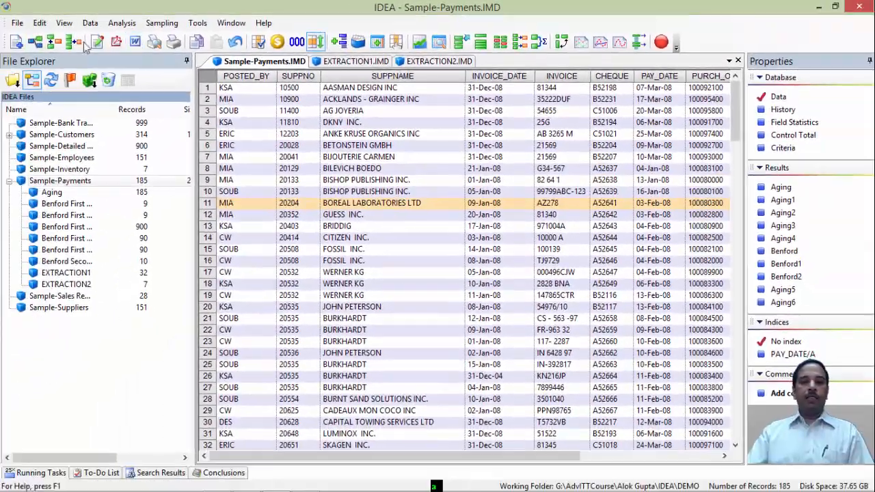
click(90, 22)
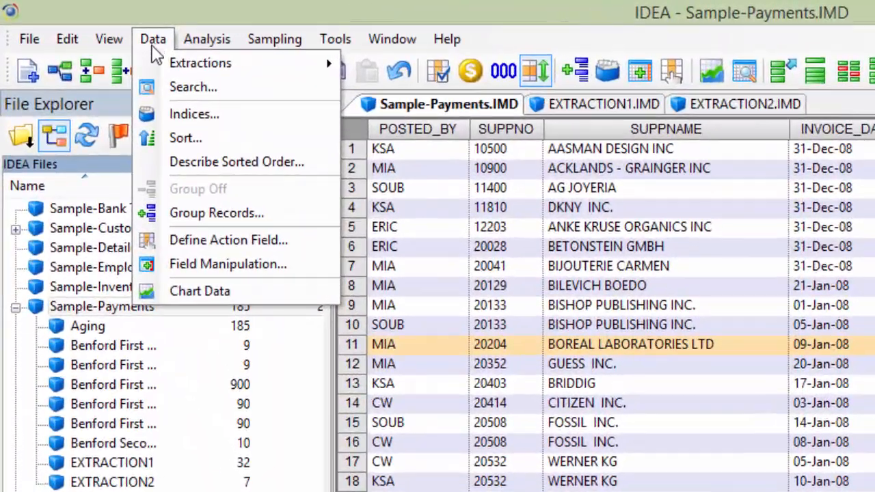
mouse_move(184, 65)
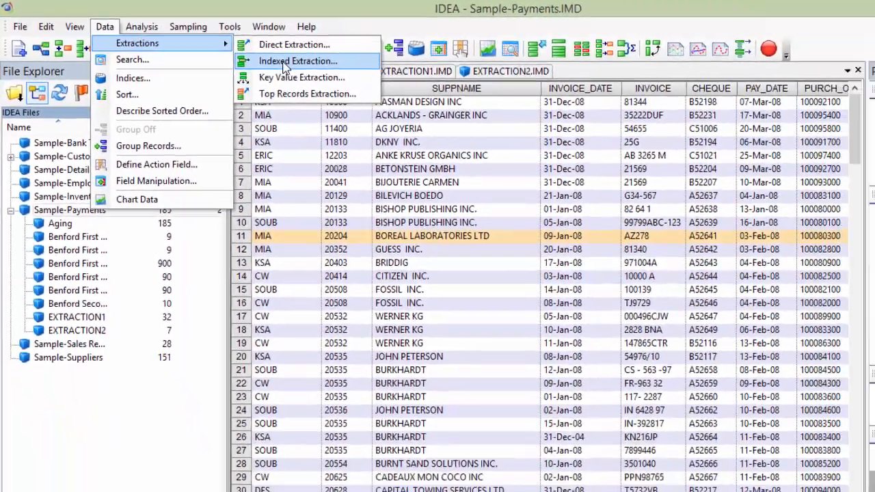
click(424, 89)
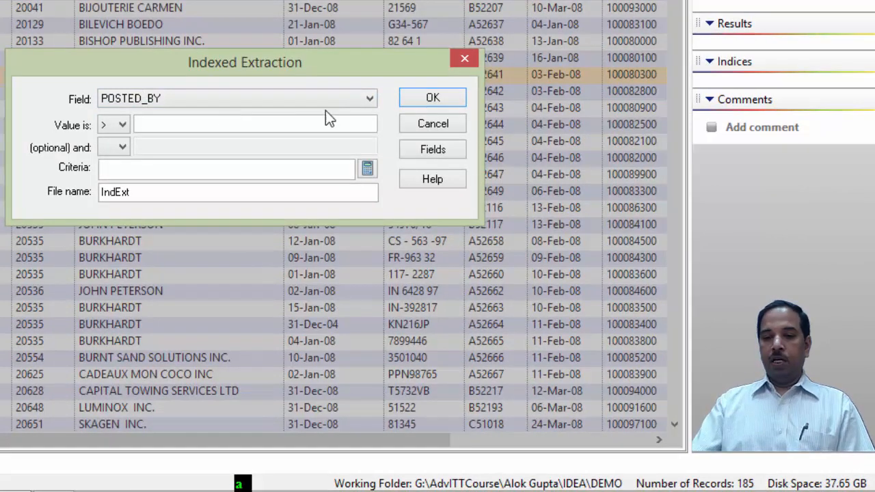
click(369, 99)
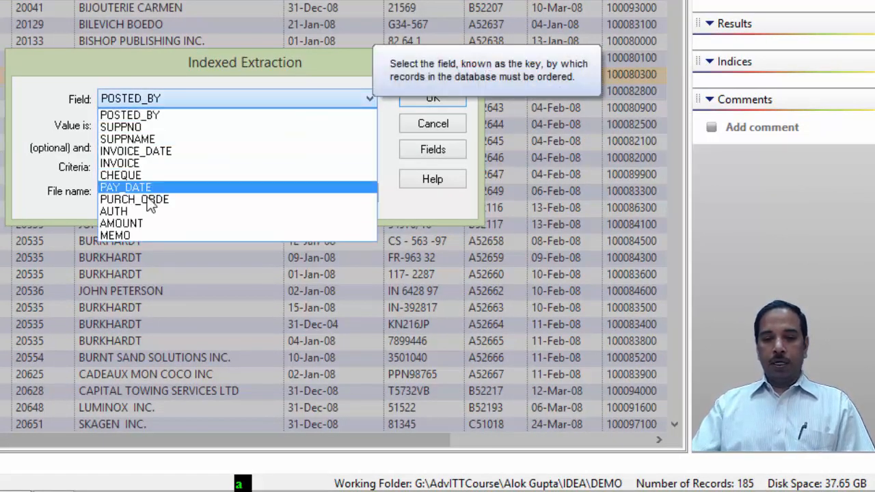
click(136, 223)
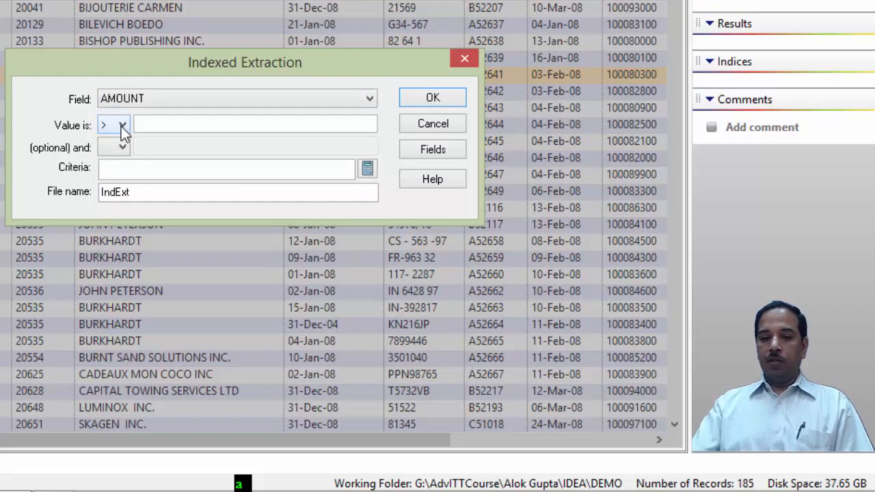
click(162, 125)
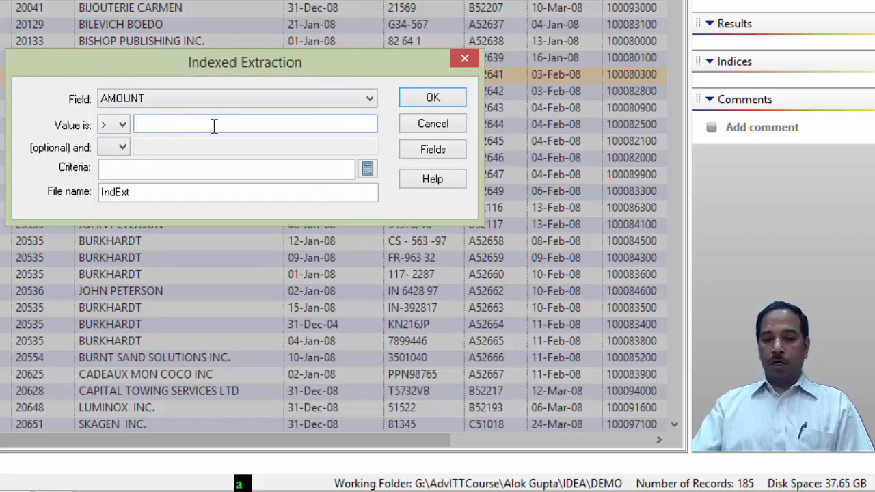
text(5000)
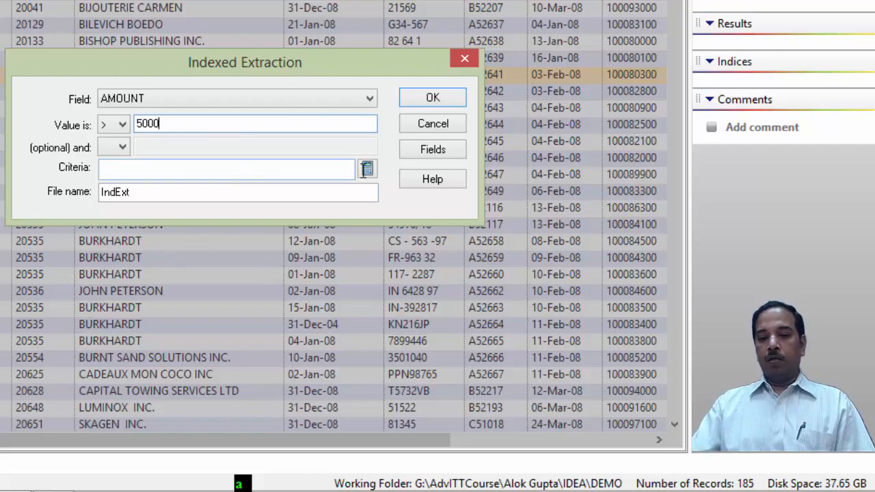
click(433, 99)
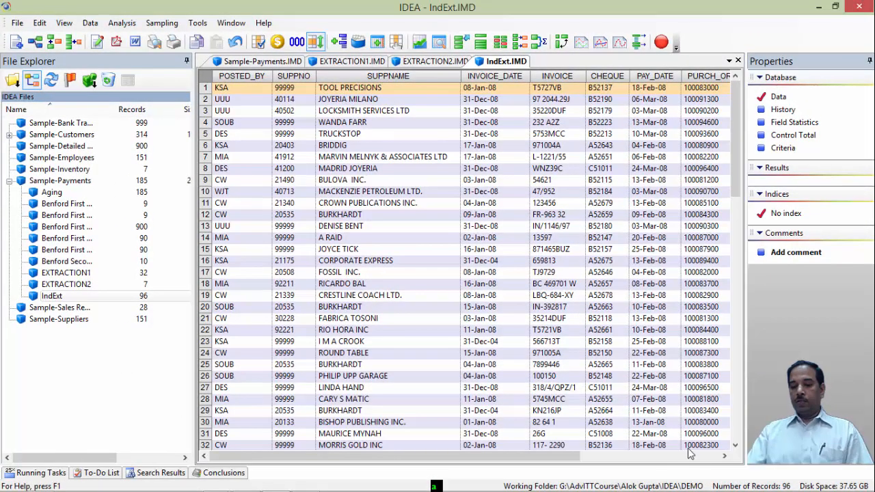
- Scroll through the indexed extraction to examine the AMOUNT column
click(724, 455)
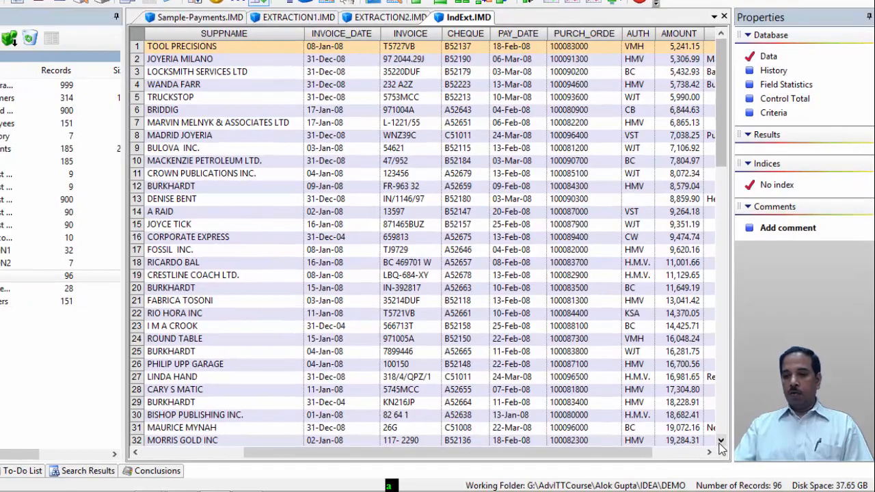
click(710, 452)
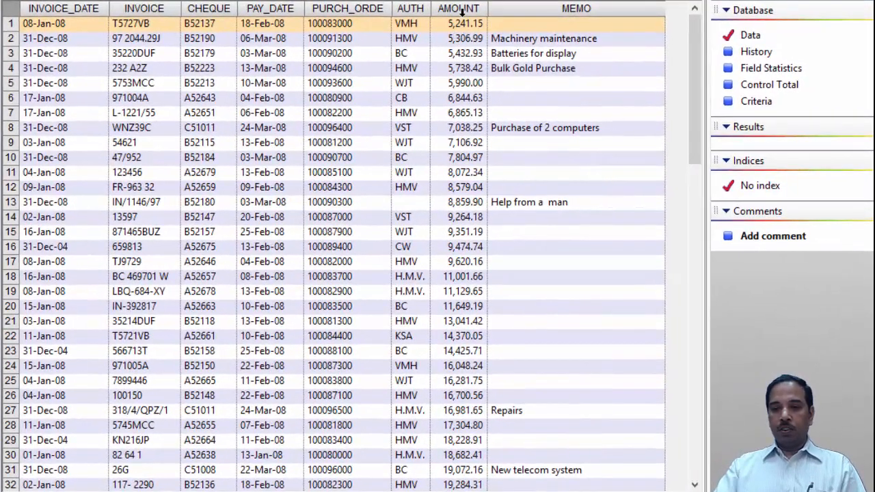
double_click(462, 11)
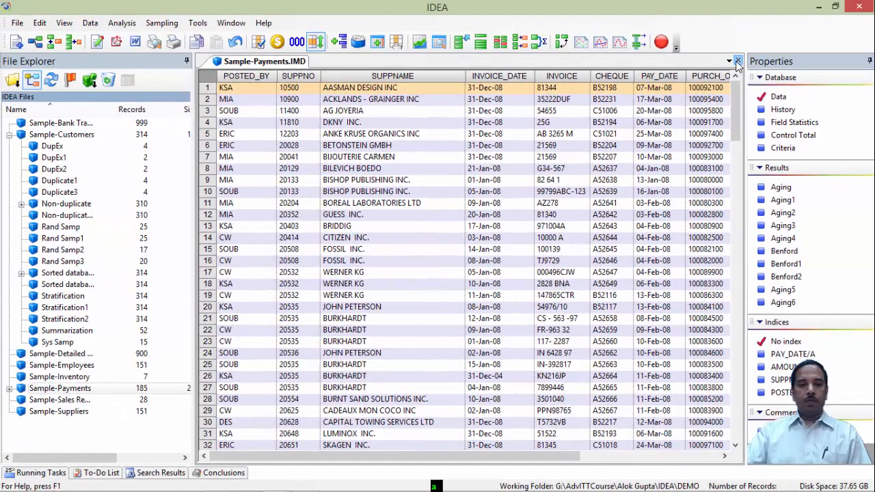
- Close the payments database and open the Sample-Customers database
click(738, 62)
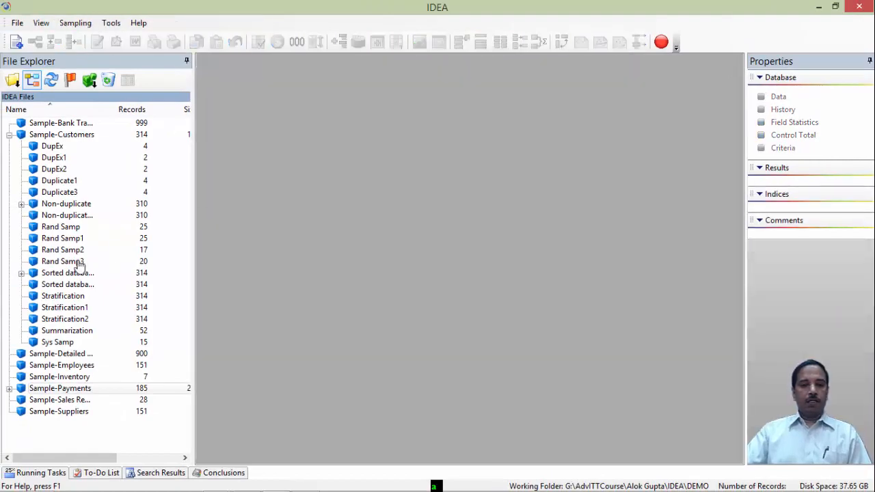
double_click(63, 135)
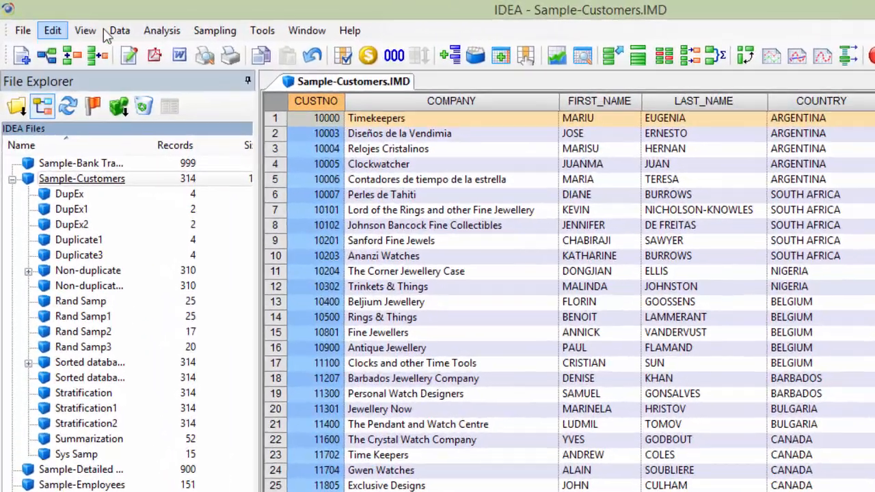
click(90, 22)
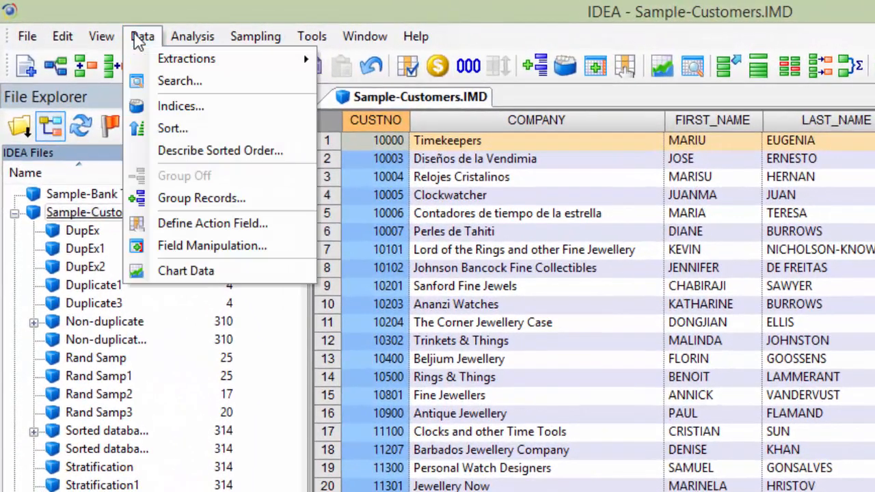
- Run a Key Value Extraction on the customers keyed on COUNTRY/A, selecting only ARGENTINA, CANADA and U.S.A
mouse_move(169, 65)
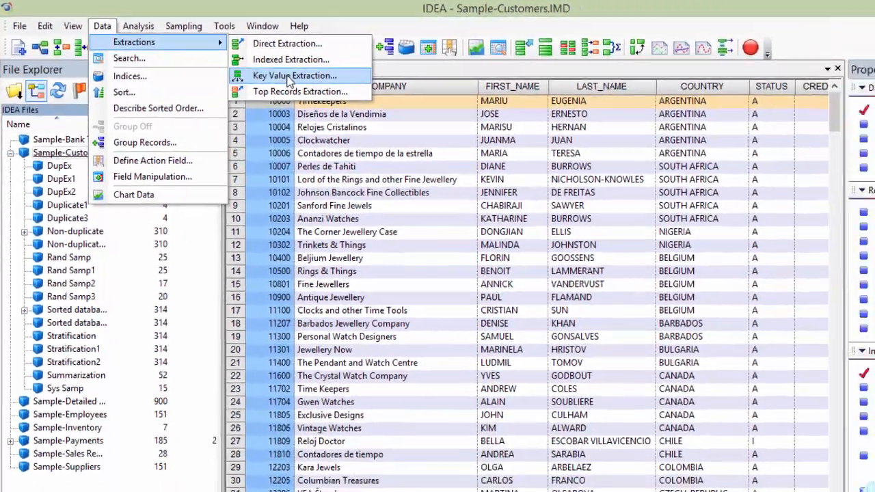
click(407, 106)
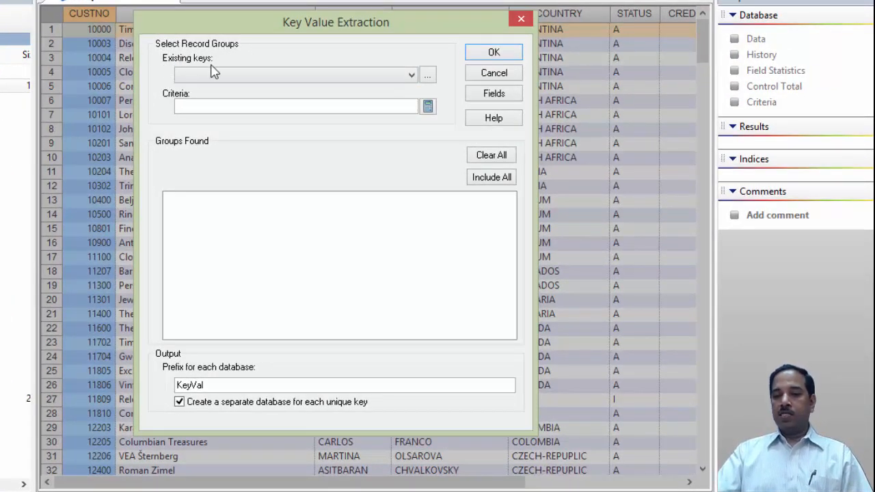
click(412, 75)
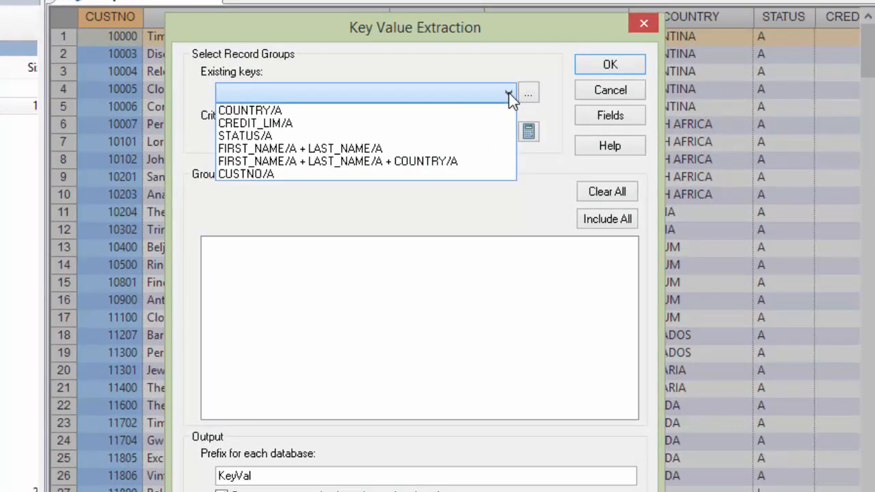
click(267, 110)
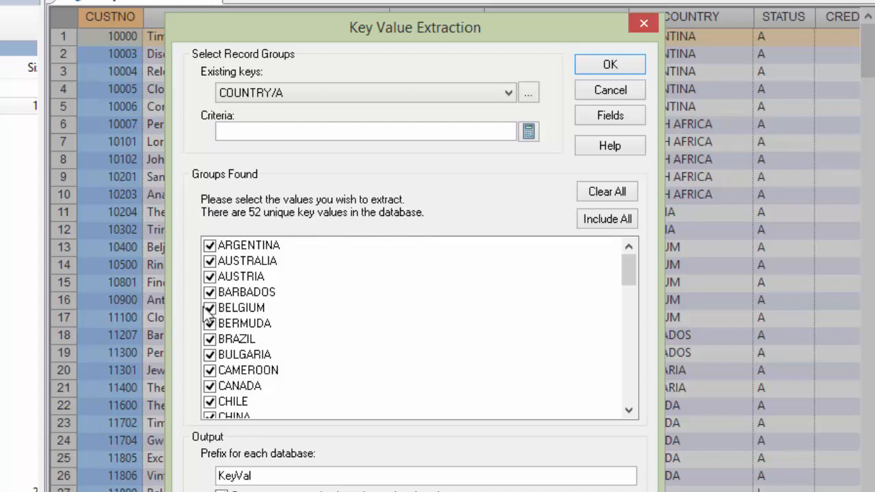
click(612, 195)
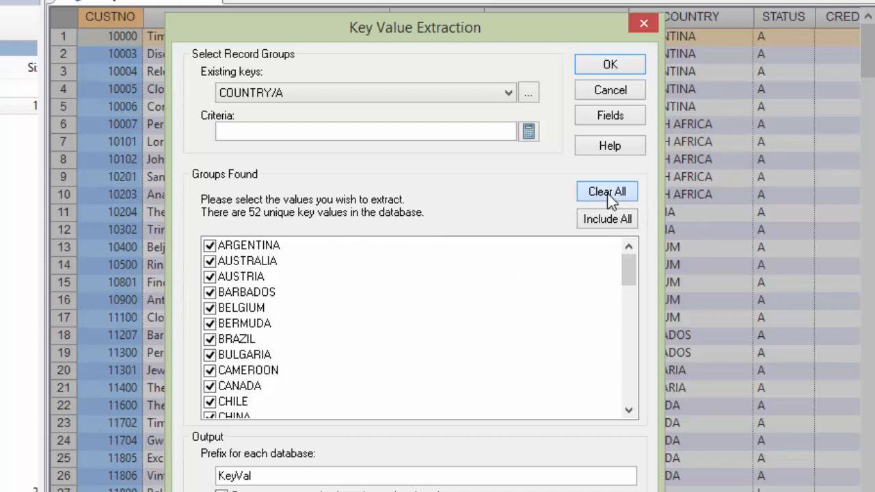
click(212, 245)
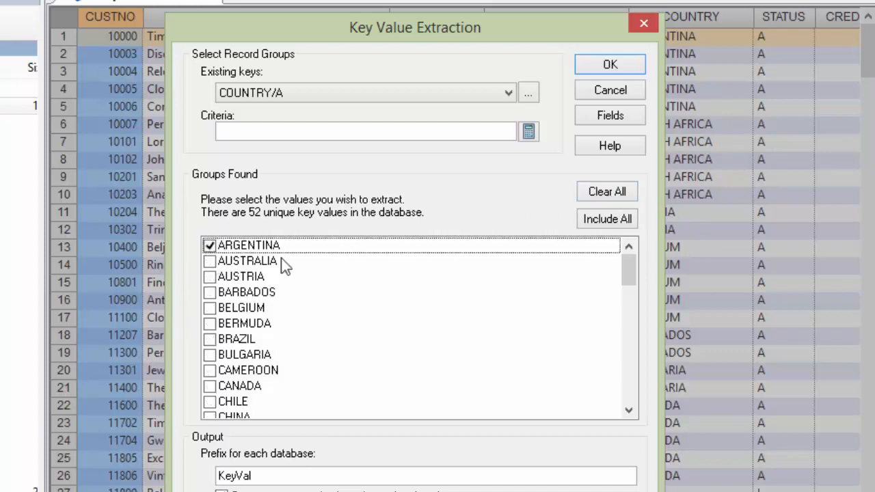
click(629, 410)
click(628, 410)
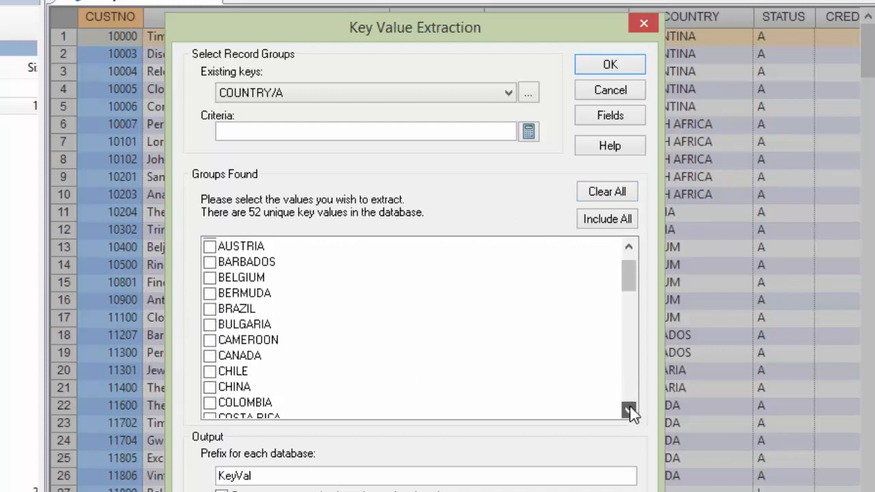
click(628, 410)
click(629, 410)
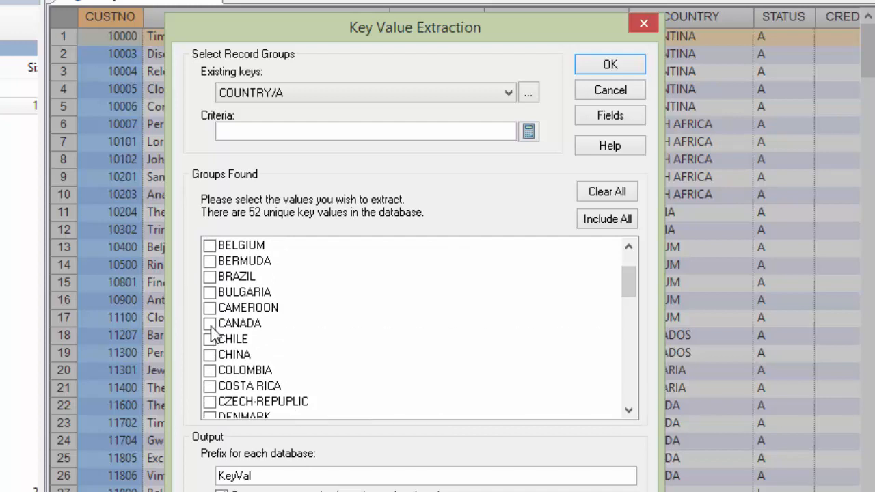
click(210, 324)
drag(628, 280, 637, 390)
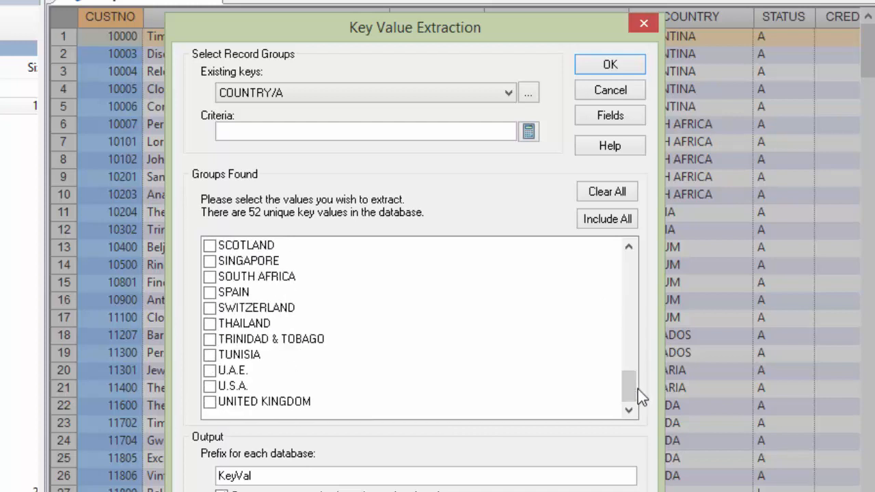
click(209, 386)
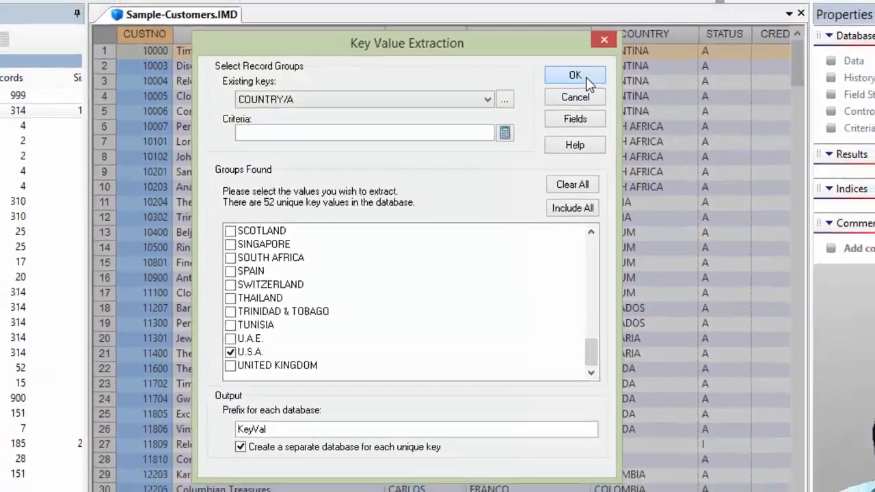
click(590, 64)
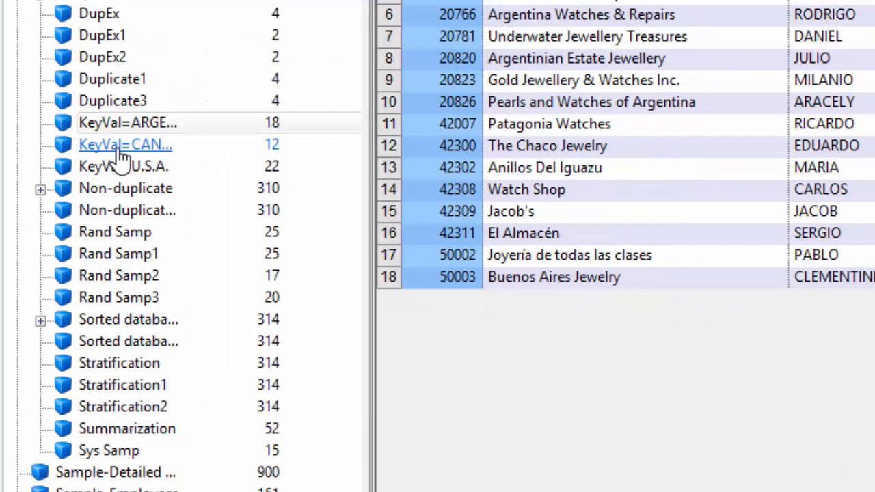
- Open the ARGENTINA, CANADA and U.S.A. key value databases and compare them with Sample-Customers
double_click(116, 153)
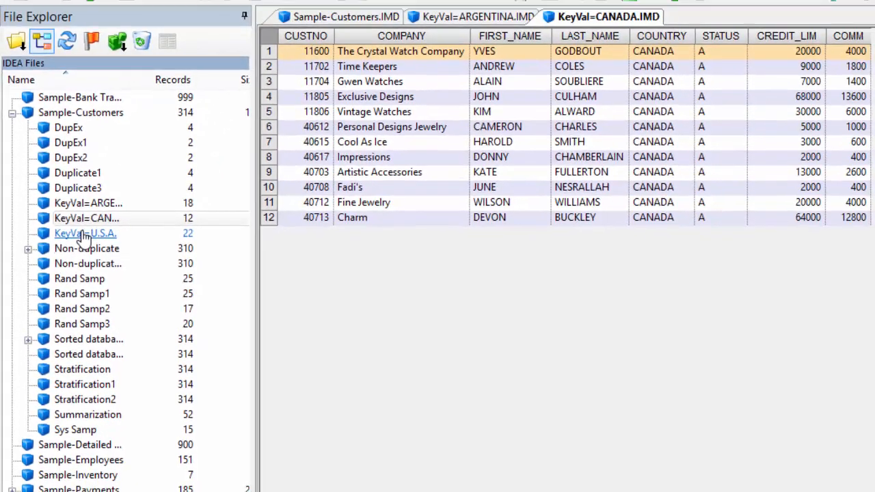
double_click(119, 167)
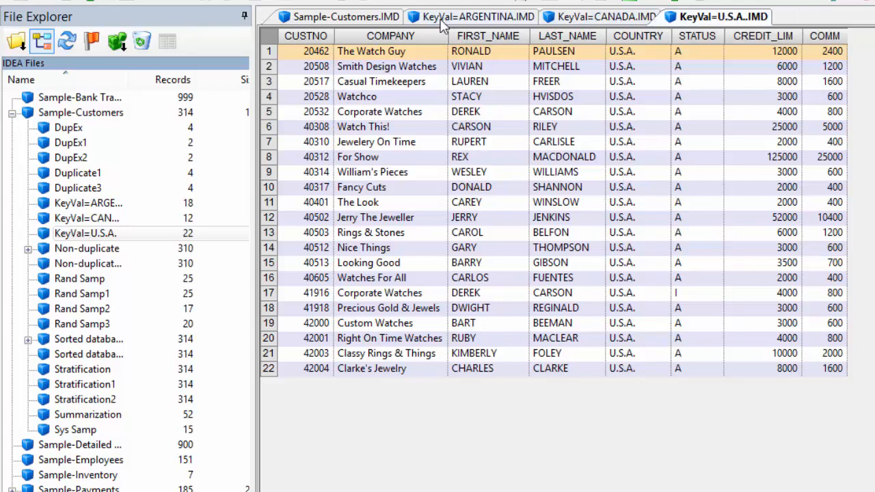
click(493, 17)
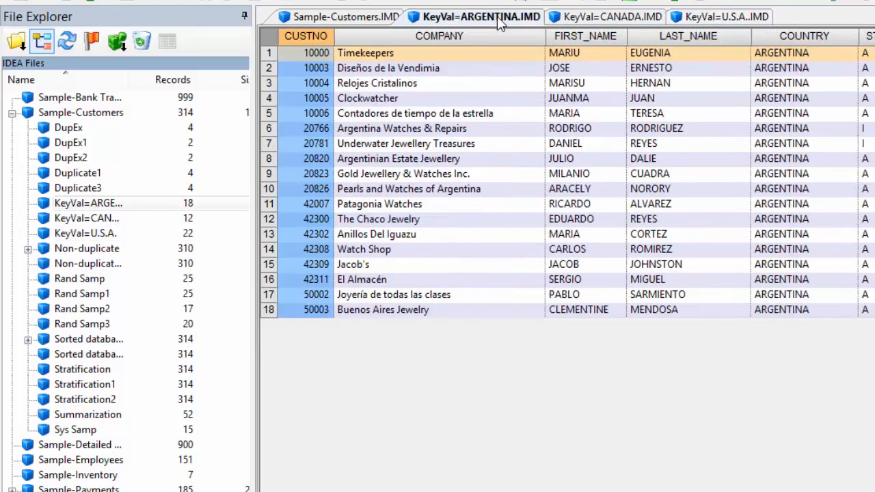
click(562, 18)
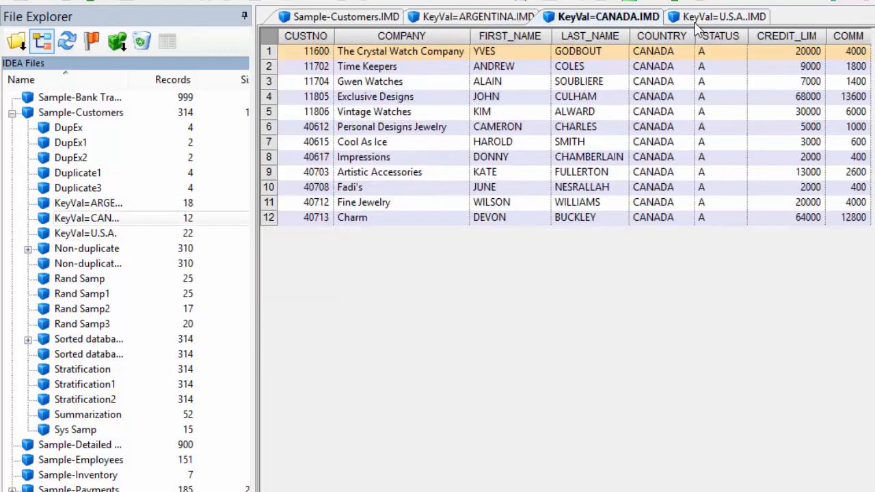
click(747, 18)
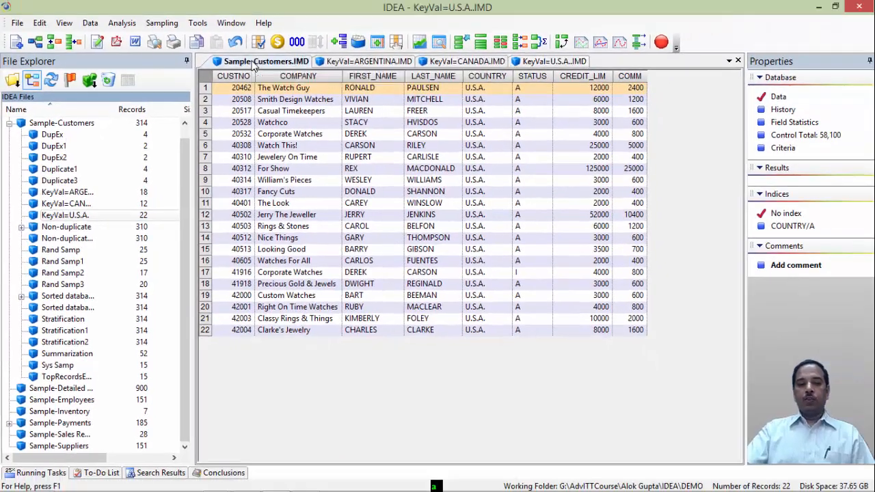
click(329, 19)
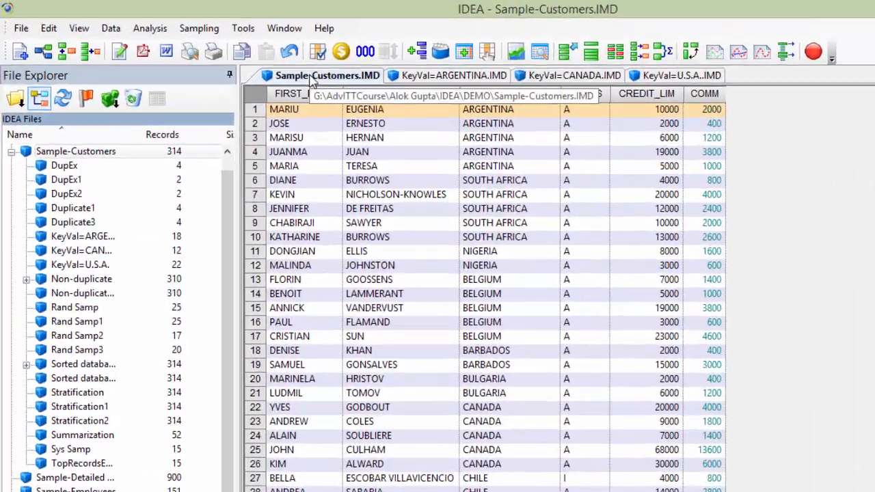
- Run a Top Records Extraction of the top 15 records for CREDIT_LIM with no grouping field
click(111, 30)
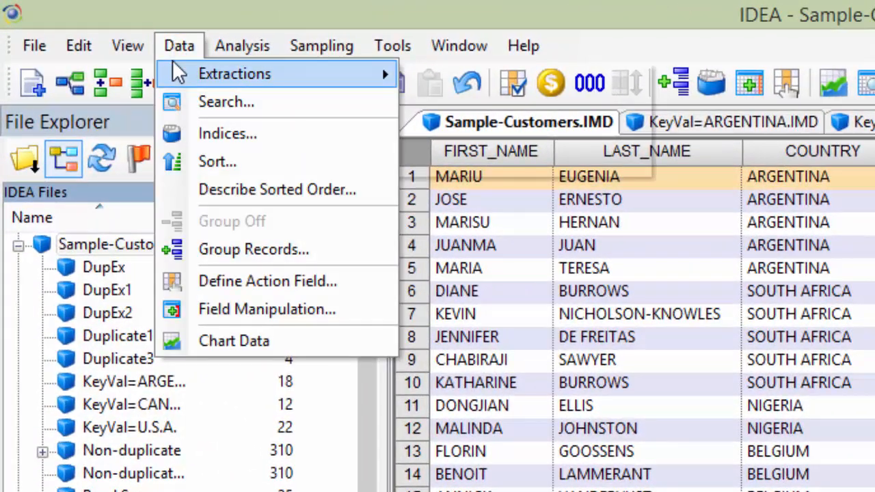
mouse_move(179, 73)
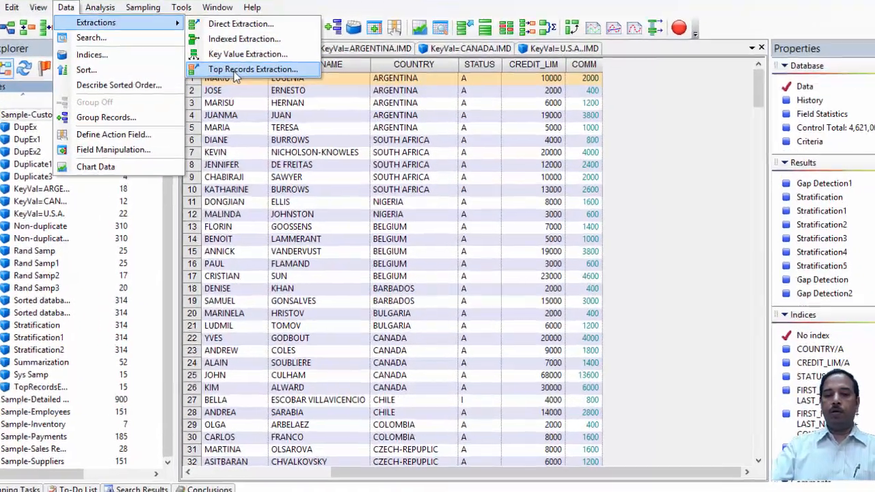
click(248, 82)
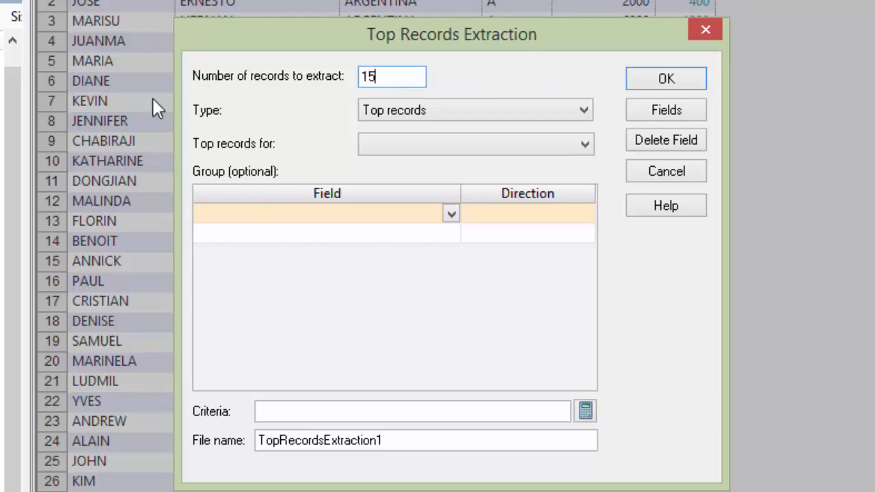
click(584, 111)
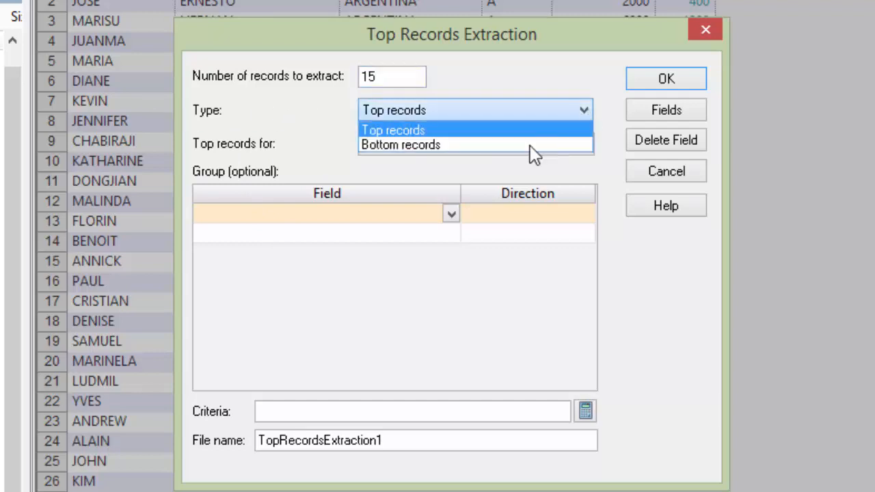
click(505, 131)
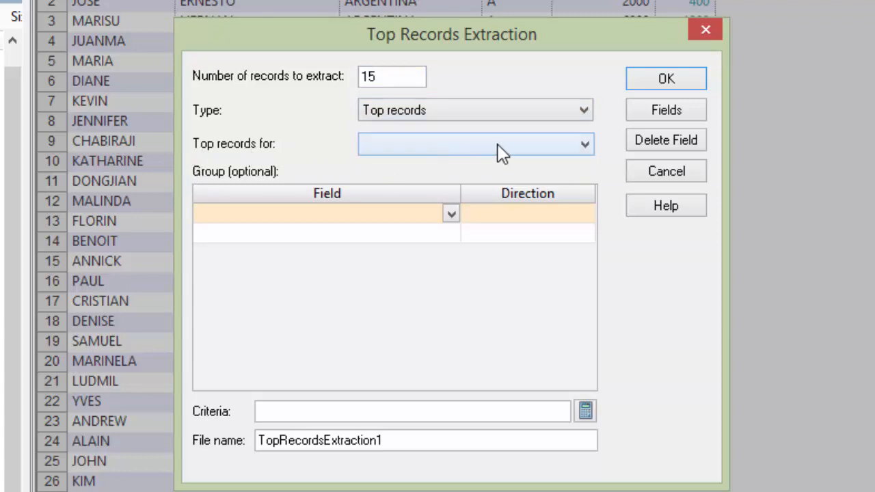
click(586, 145)
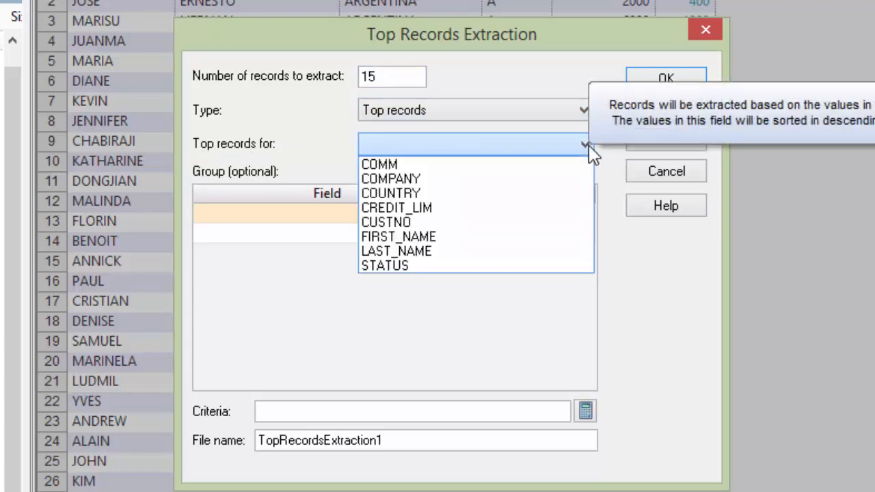
click(454, 208)
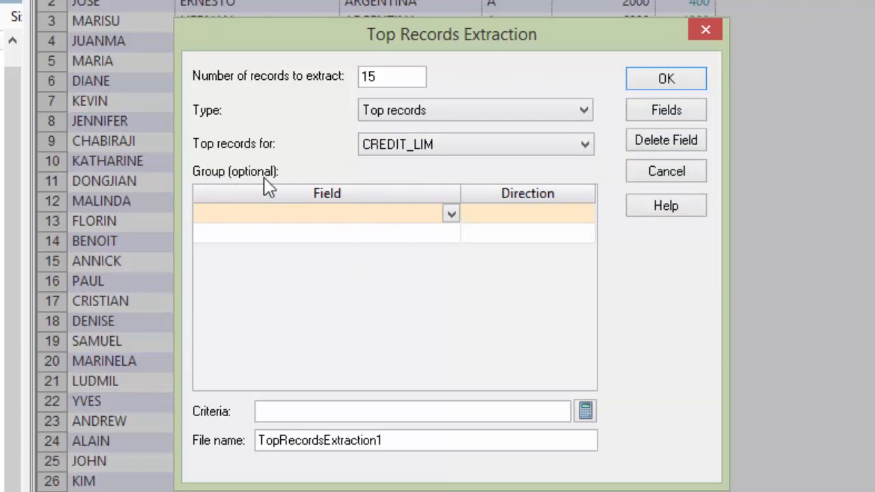
click(451, 215)
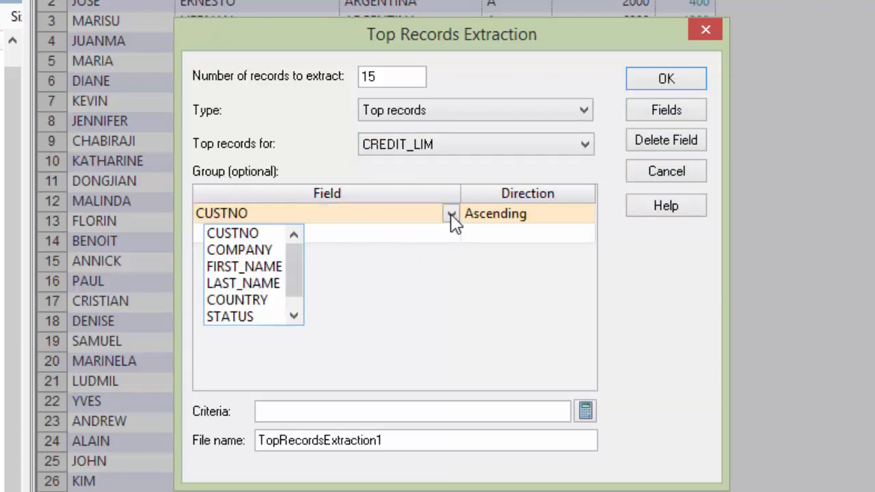
click(451, 215)
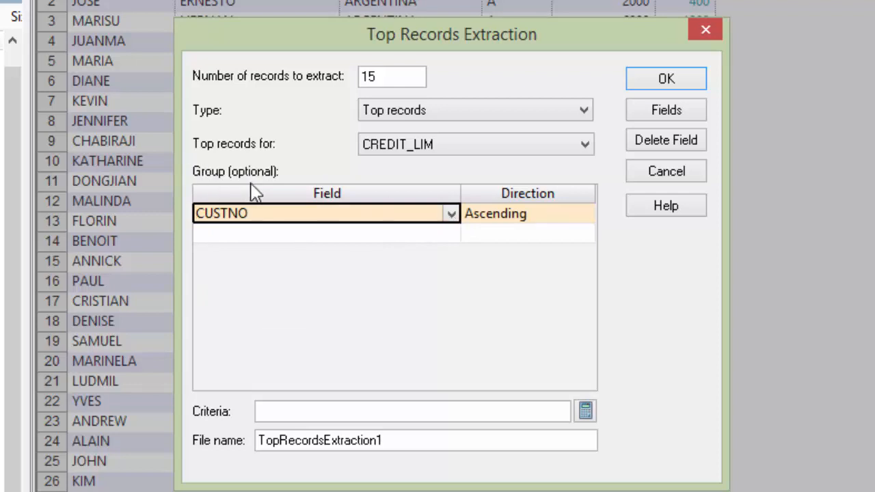
click(451, 214)
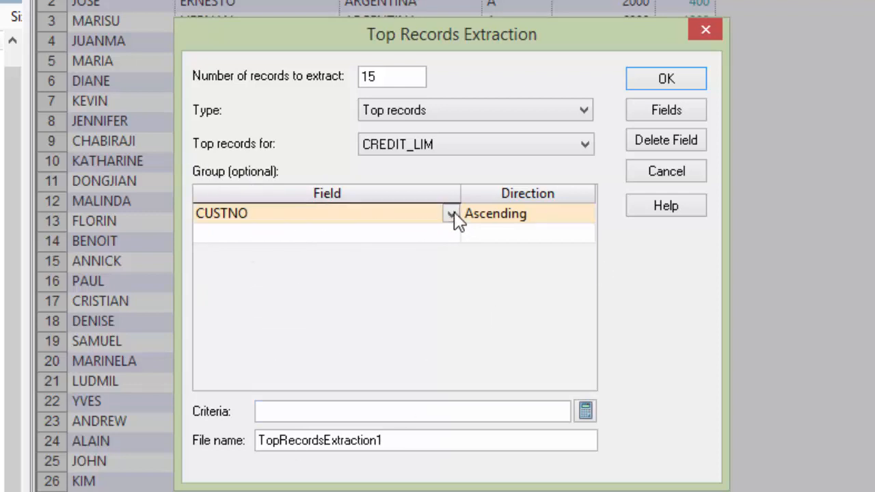
click(452, 214)
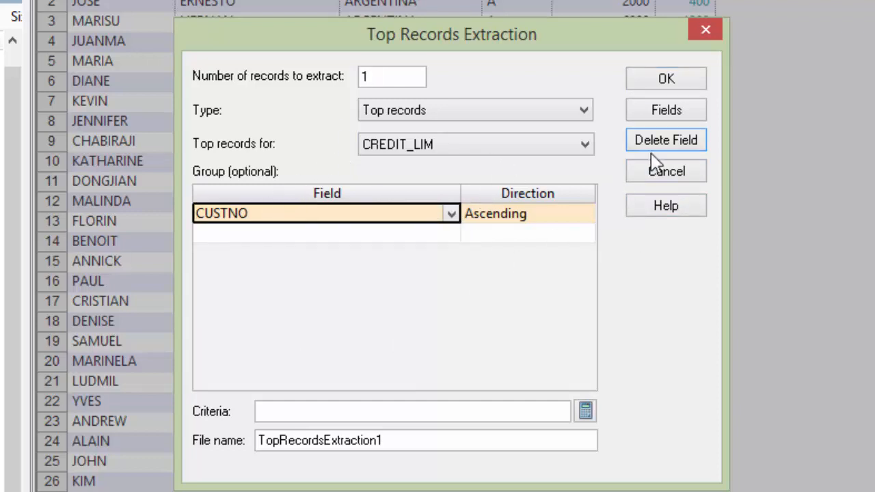
click(677, 142)
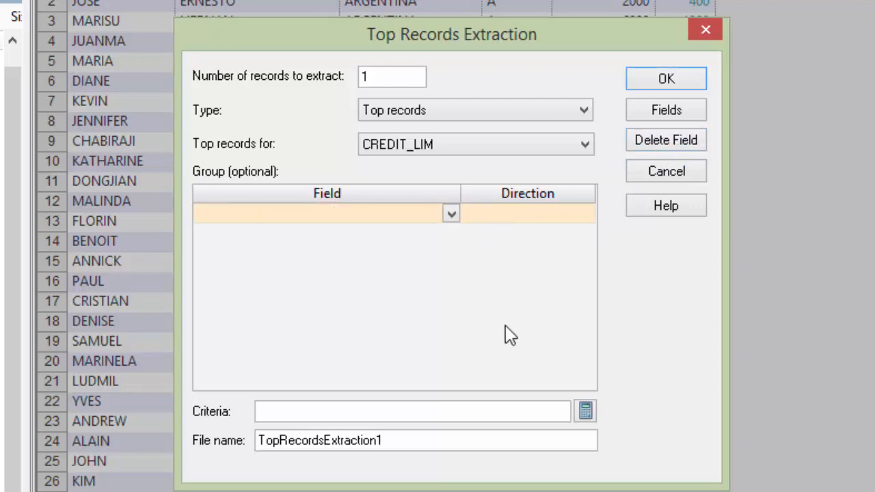
click(674, 83)
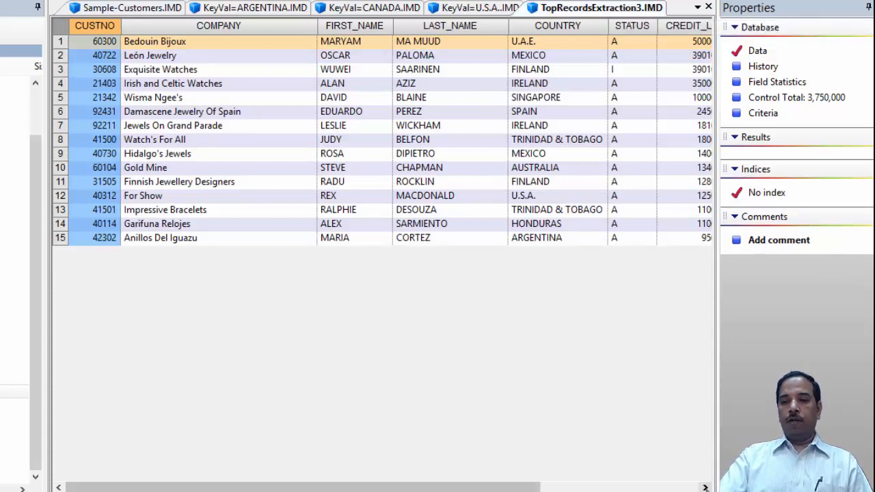
- Review the CREDIT_LIM and COMM columns of the top records extraction
click(705, 487)
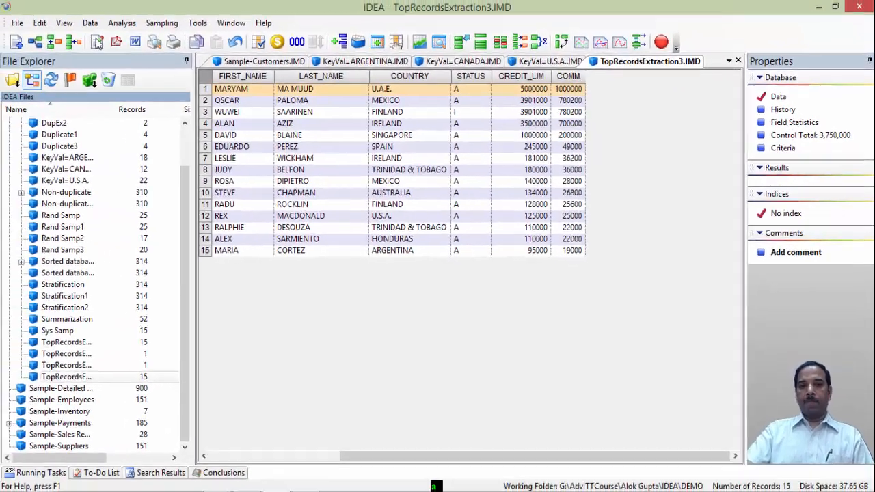
click(90, 23)
mouse_move(97, 38)
click(451, 169)
click(483, 171)
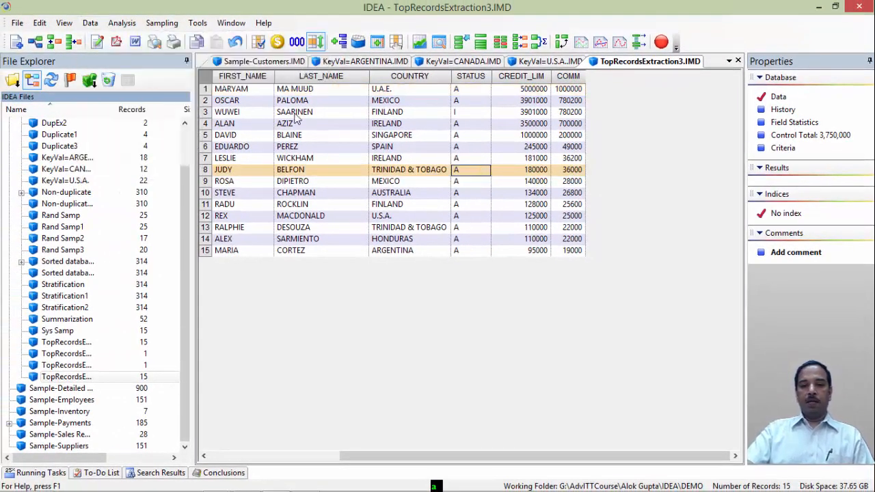
- Run a Benford's Law analysis on Sample-Customers for CREDIT_LIM using only the first digit test
click(265, 62)
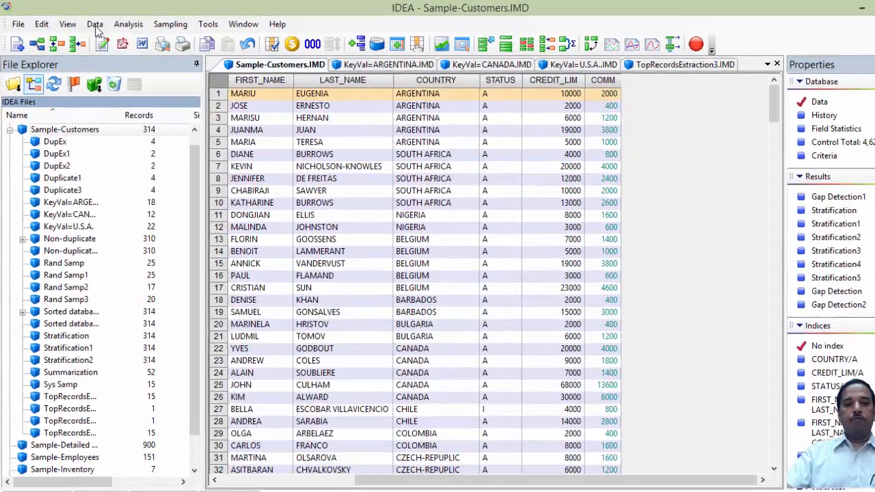
click(90, 23)
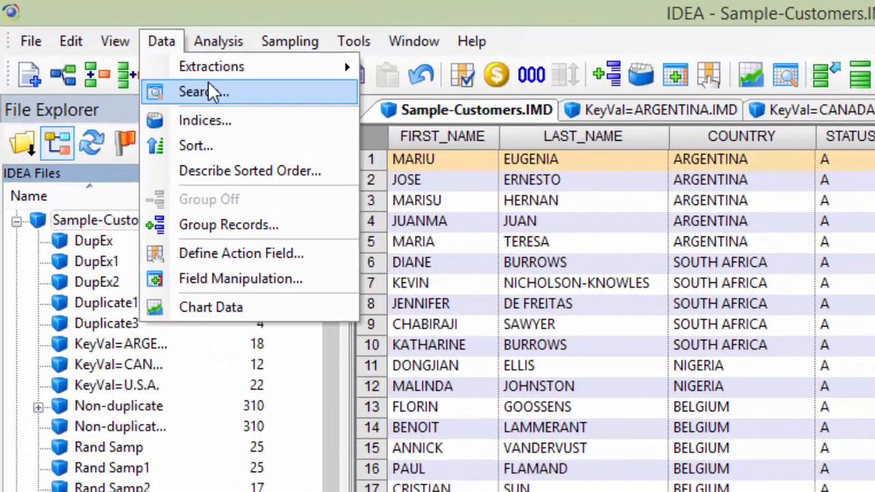
mouse_move(212, 70)
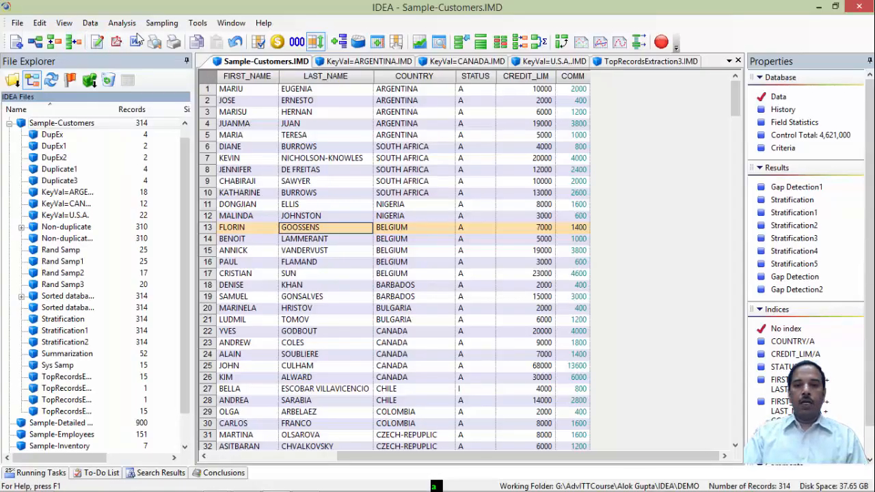
click(122, 22)
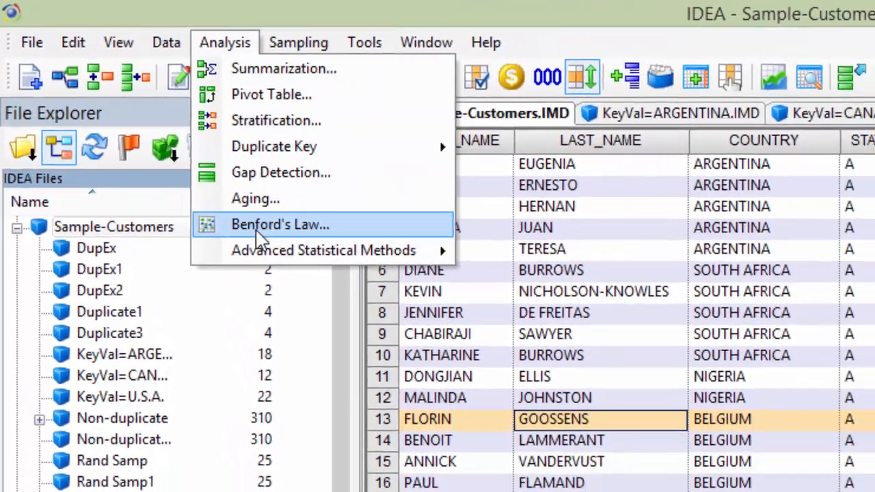
click(281, 247)
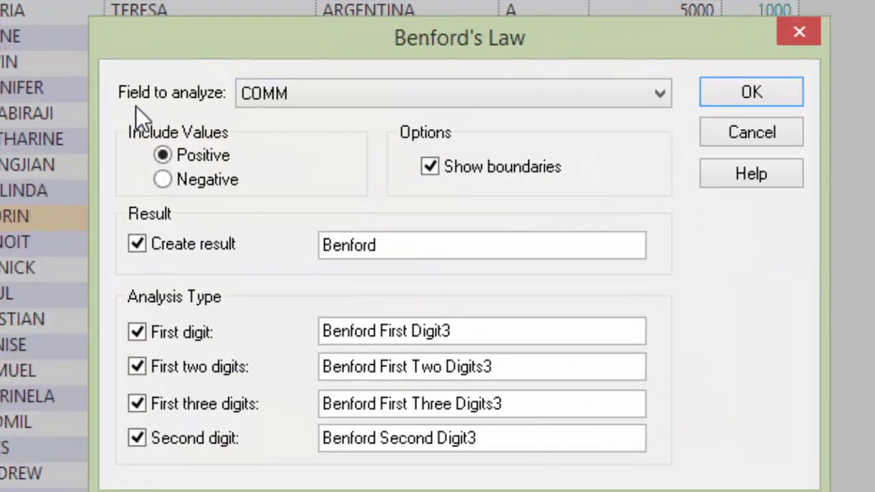
click(658, 95)
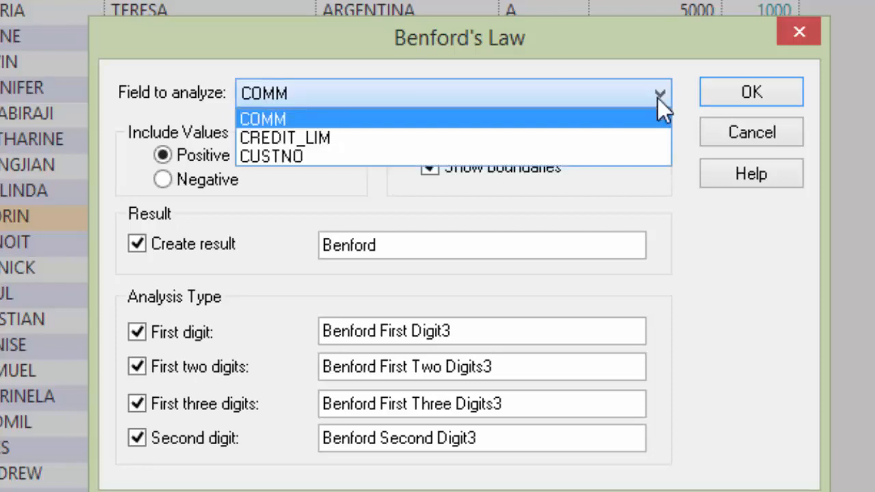
click(264, 143)
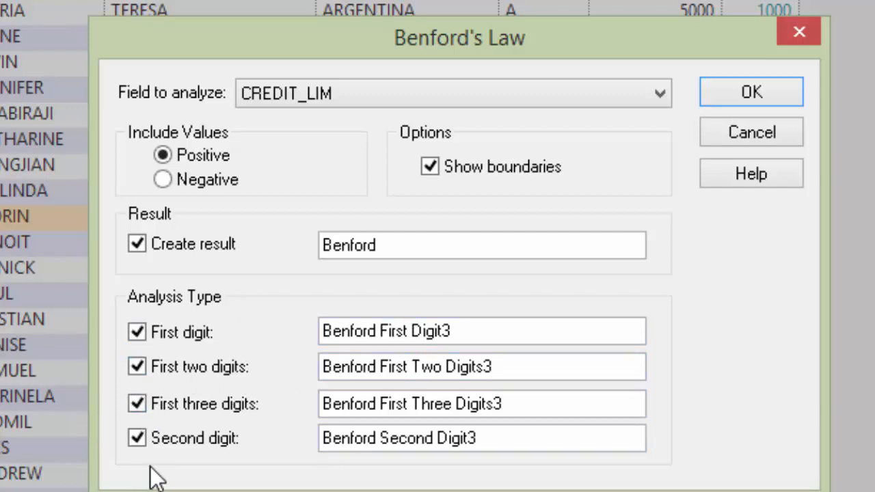
click(136, 367)
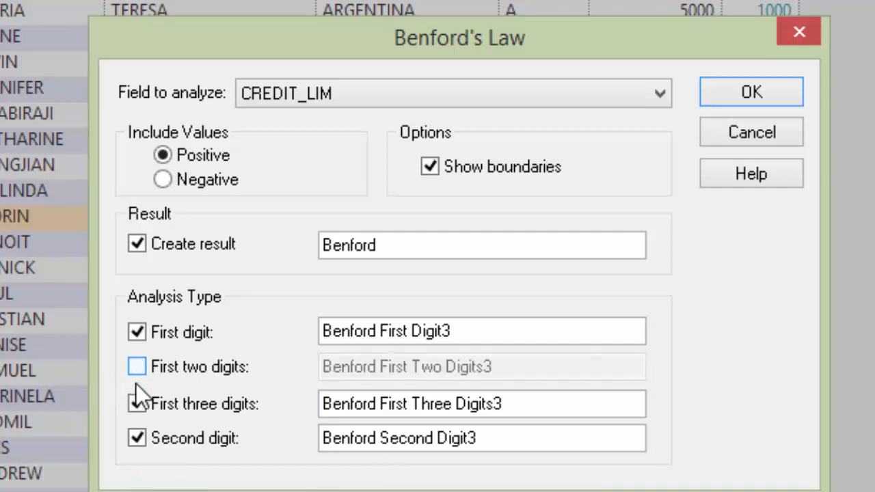
click(137, 404)
click(137, 438)
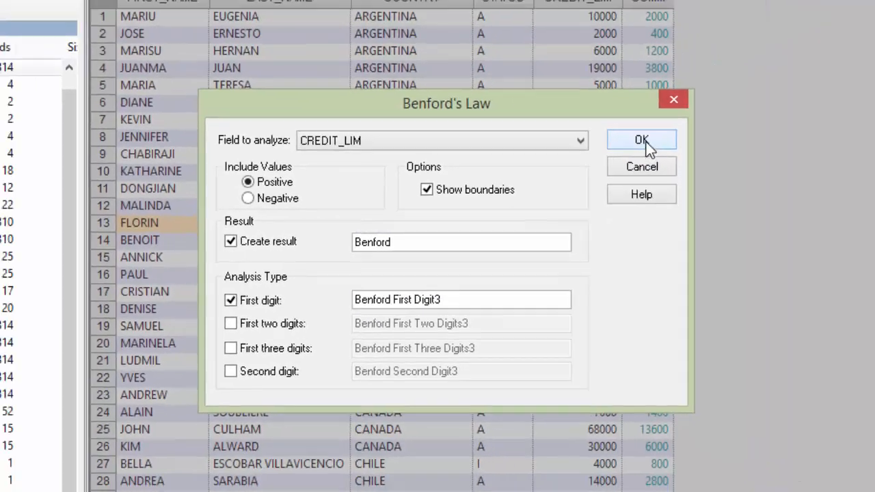
click(751, 92)
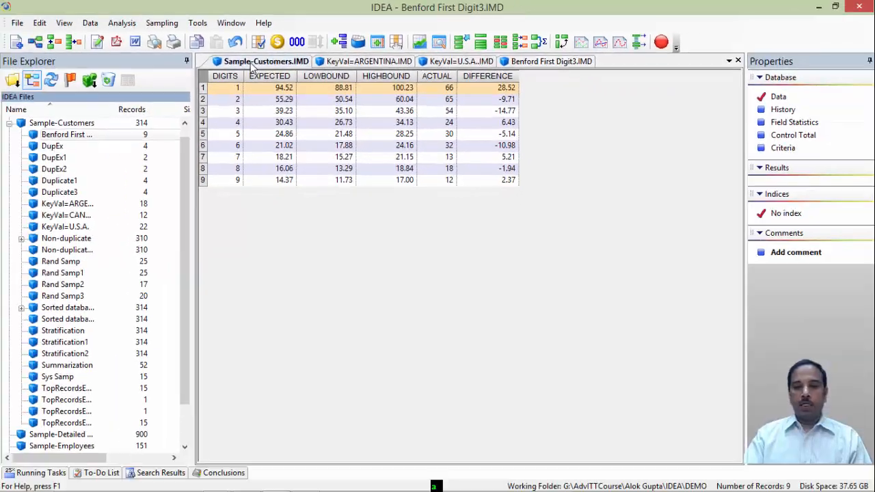
- Run Benford's Law on COMM with the first two digits, first three digits and second digit tests
click(252, 62)
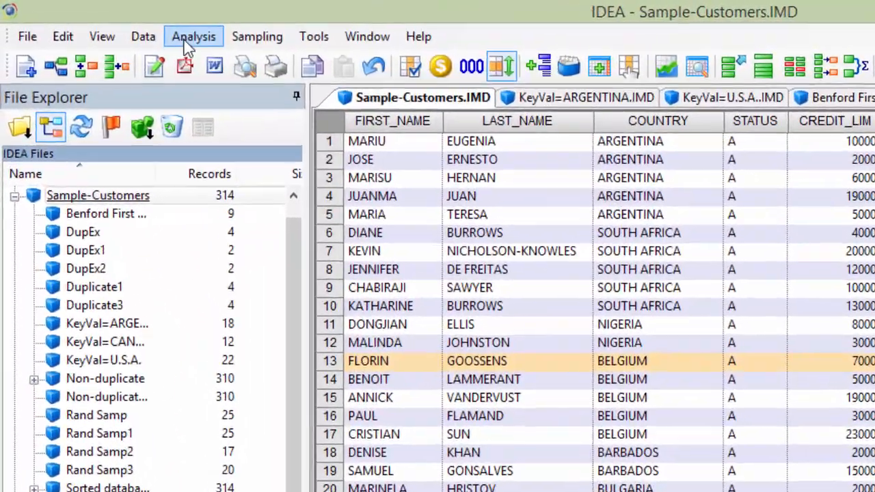
click(186, 39)
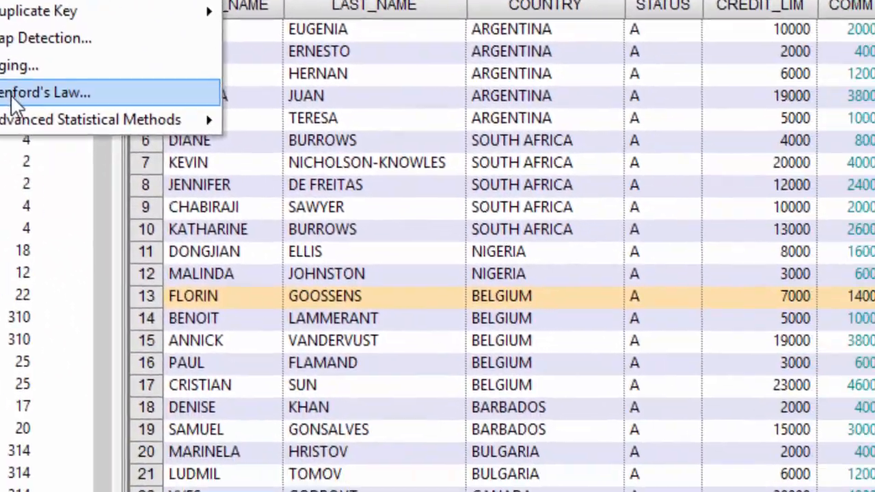
click(12, 97)
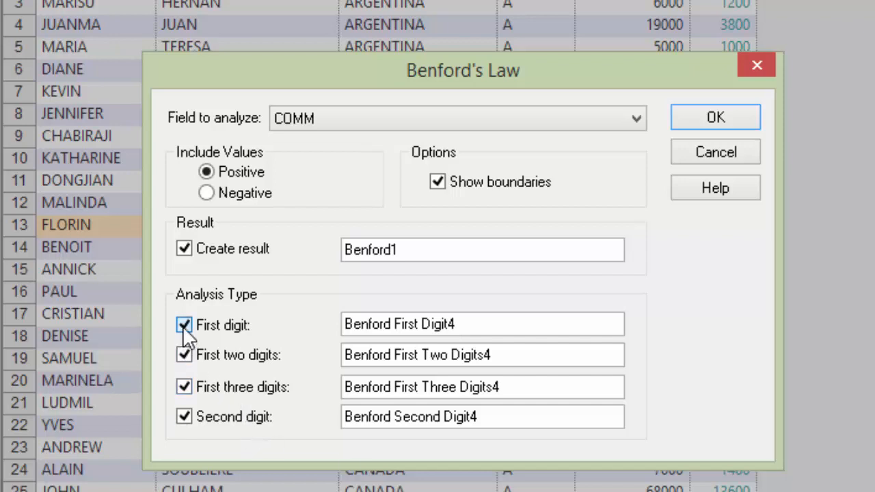
click(184, 326)
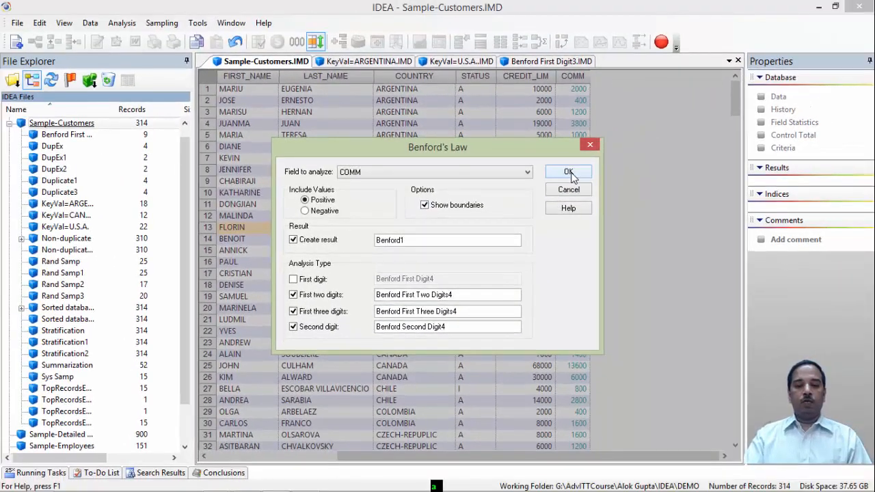
click(568, 172)
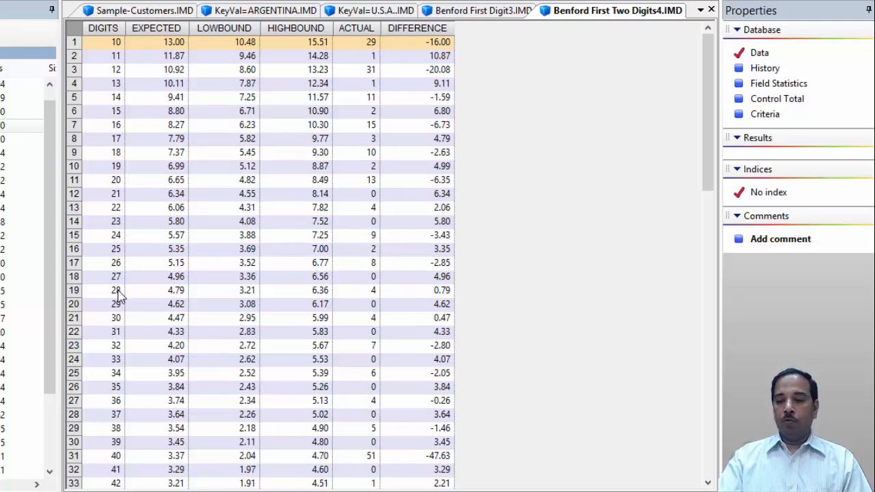
- Scroll through the first-two-digits Benford result for COMM, comparing expected and actual counts
click(708, 483)
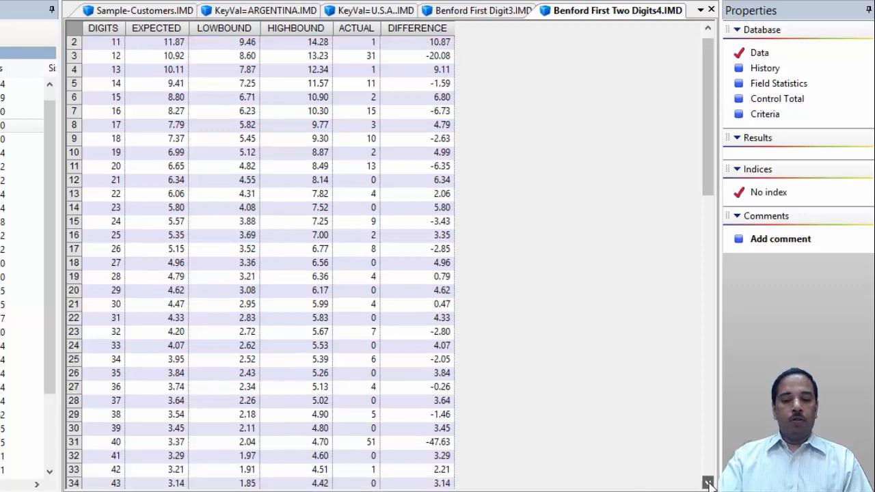
click(708, 484)
click(708, 483)
scroll(708, 483, down, 7)
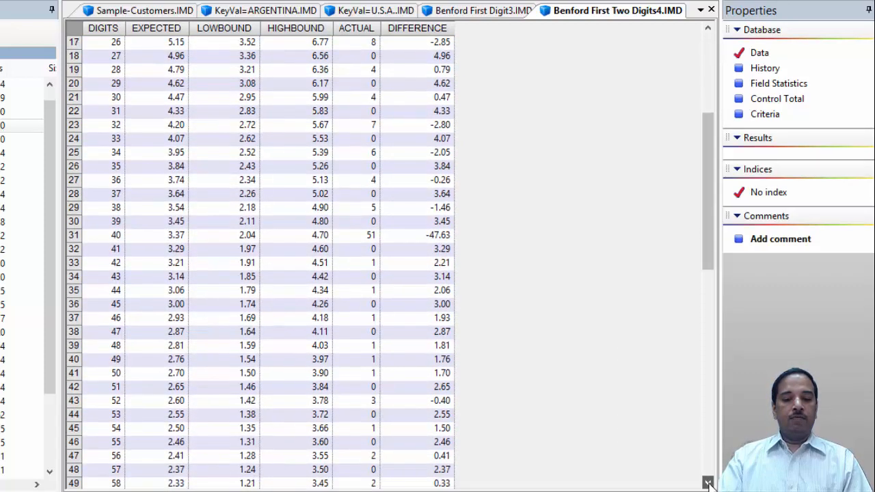
scroll(708, 483, down, 10)
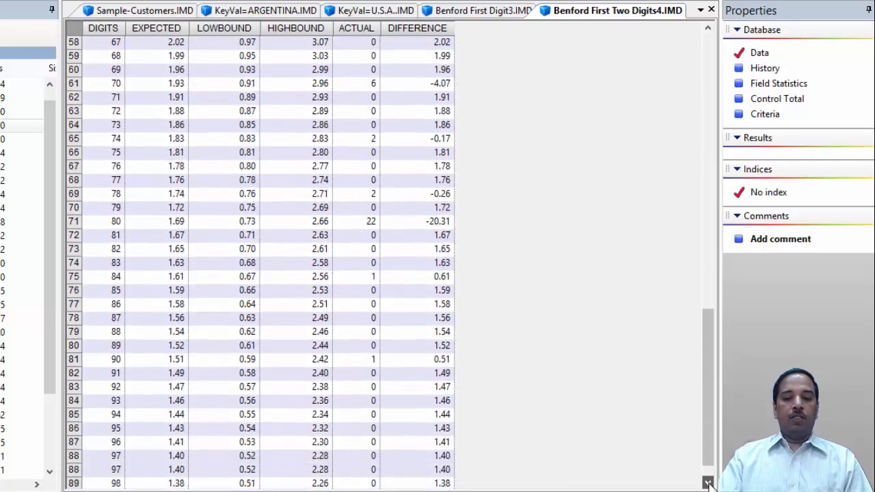
click(708, 483)
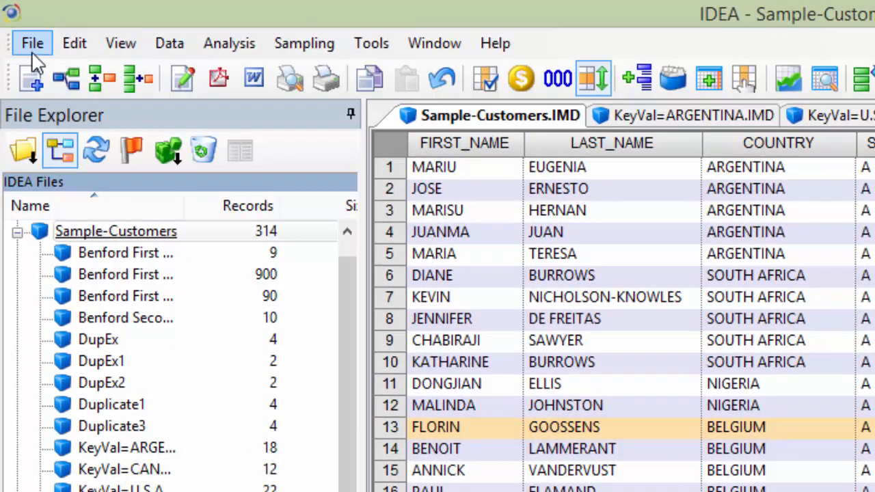
- Start creating a report from Sample-Customers as a horizontal report using the existing report
click(32, 43)
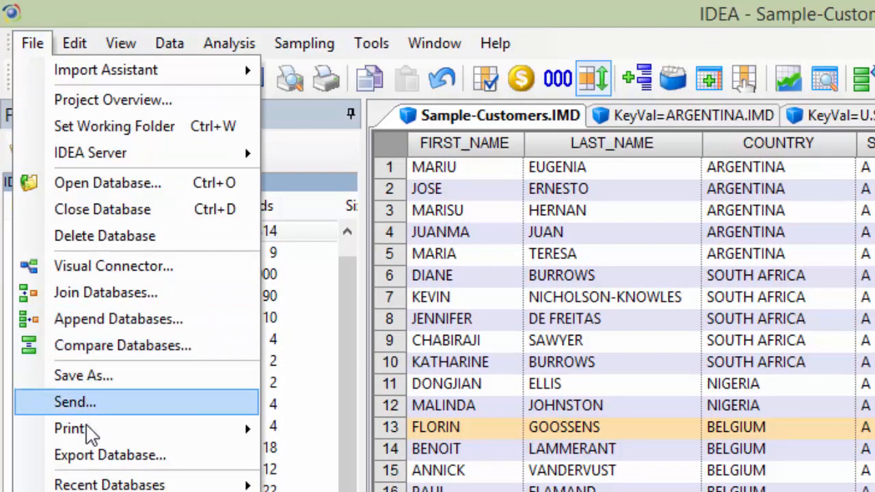
mouse_move(87, 436)
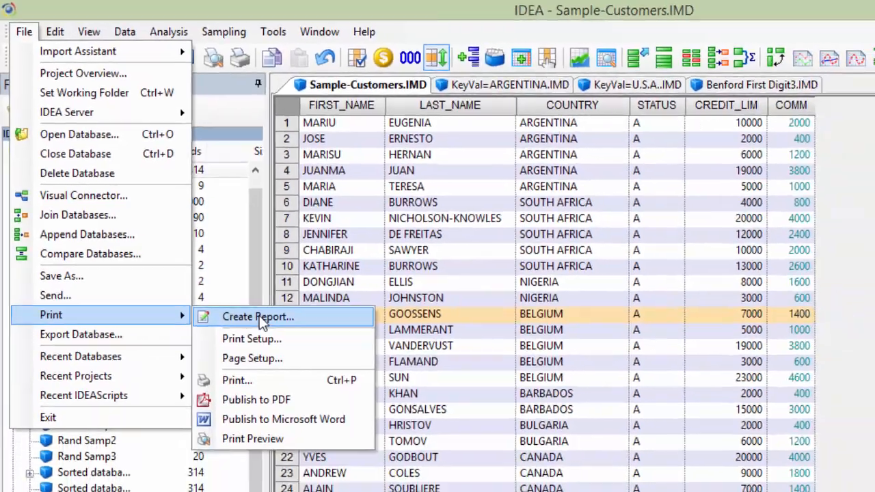
click(350, 430)
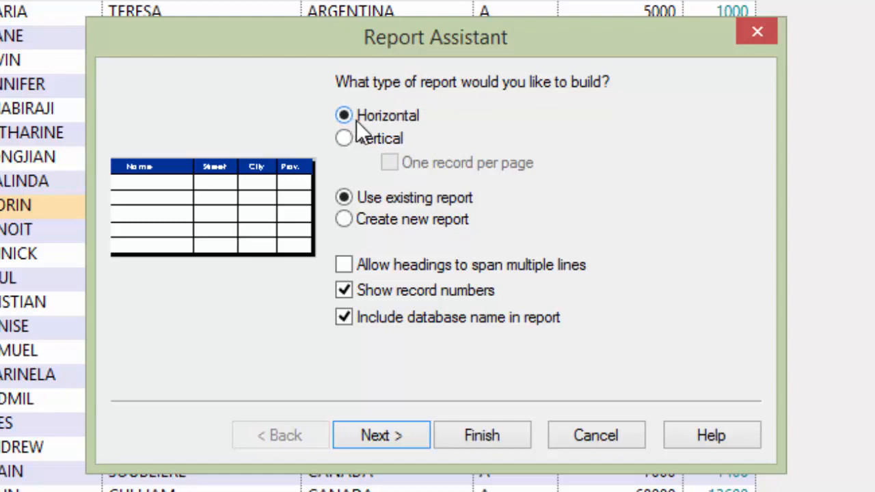
click(344, 137)
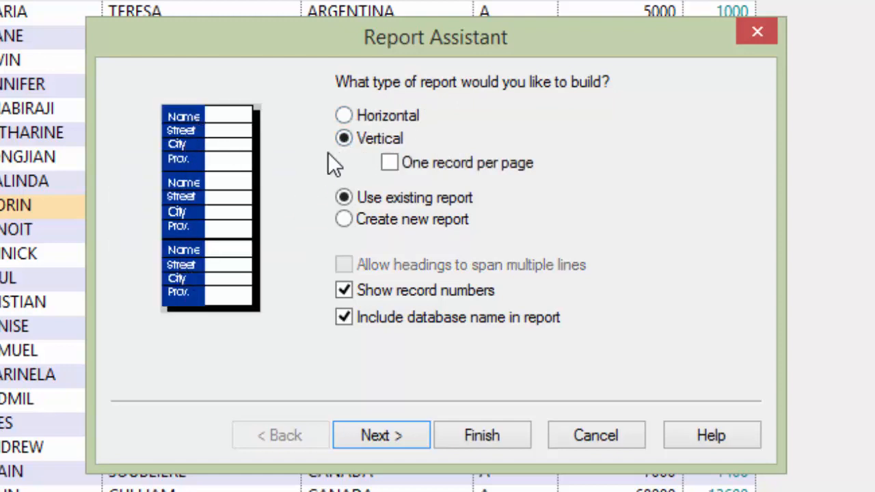
click(344, 114)
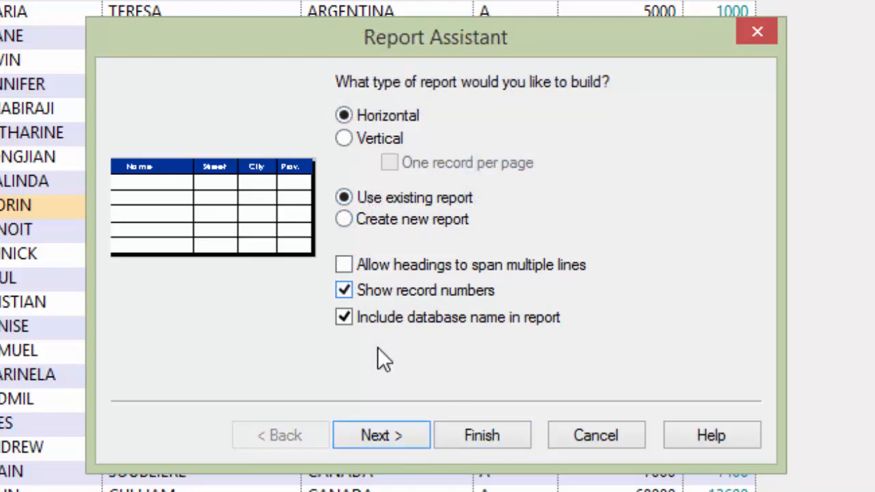
click(395, 435)
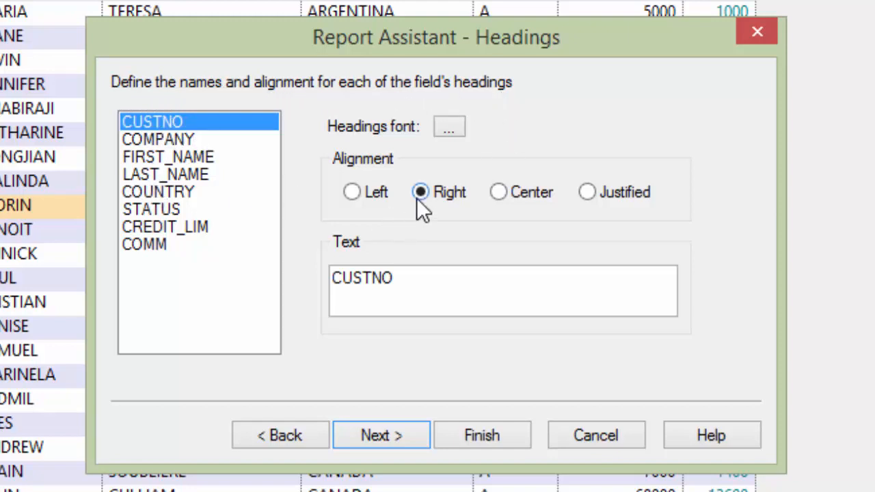
- Pass the headings page and base the report breaks on the COUNTRY/A index
click(179, 139)
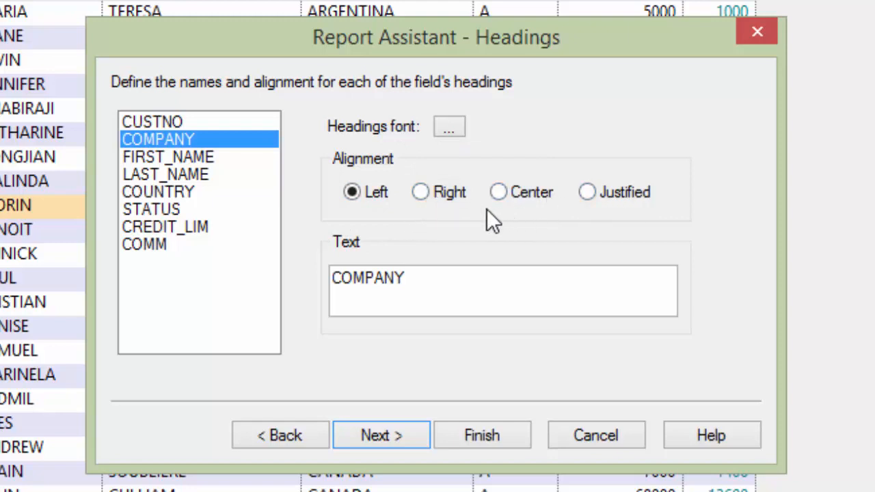
click(385, 441)
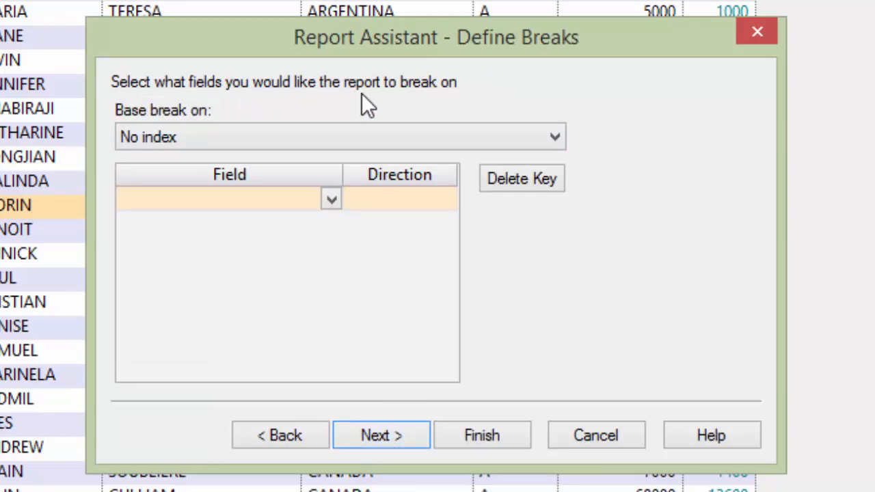
click(554, 140)
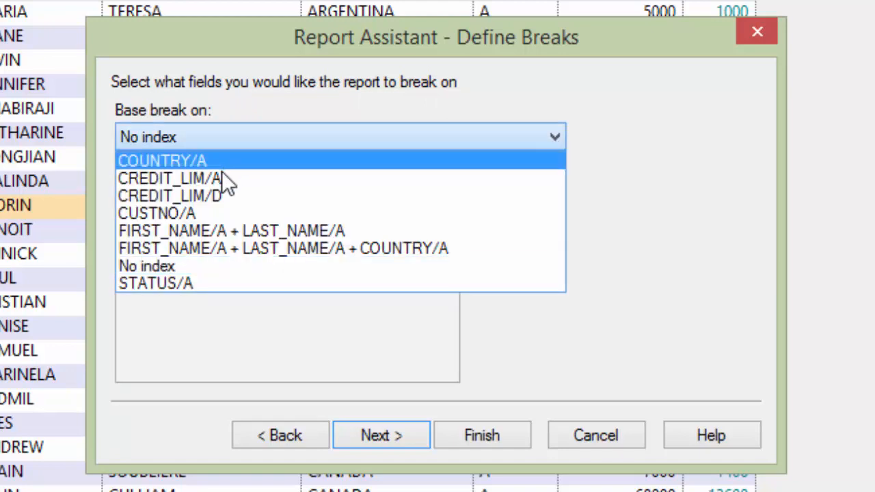
click(157, 161)
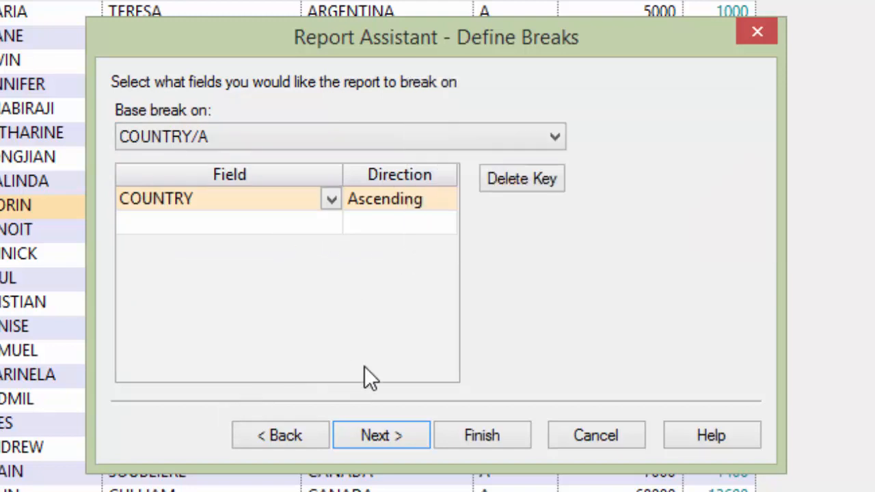
click(386, 438)
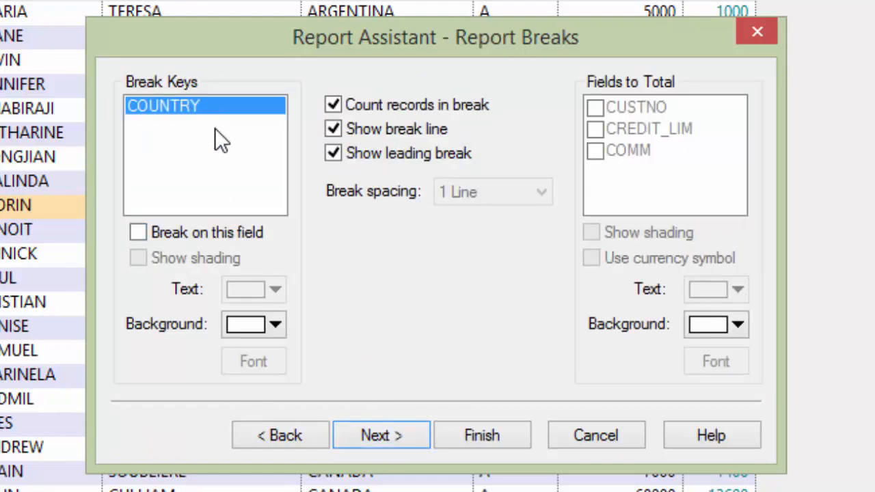
- Break on COUNTRY with shading, and total CREDIT_LIM and COMM per break with shading
click(138, 233)
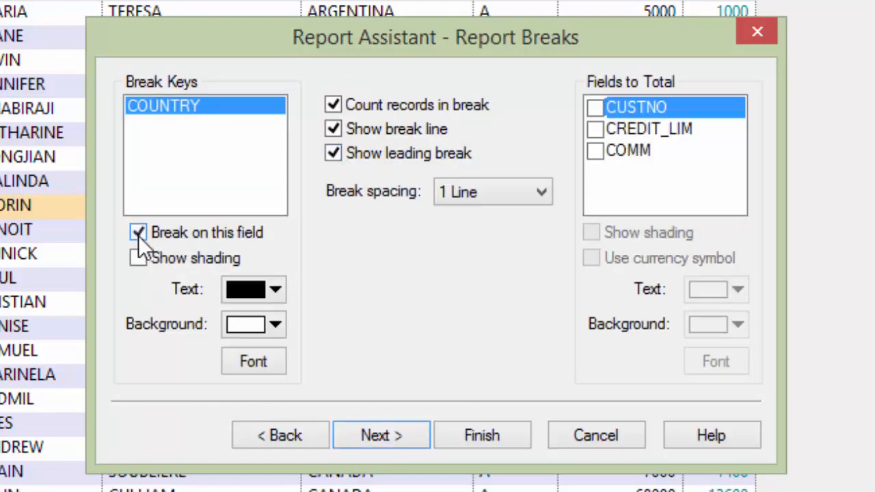
click(138, 258)
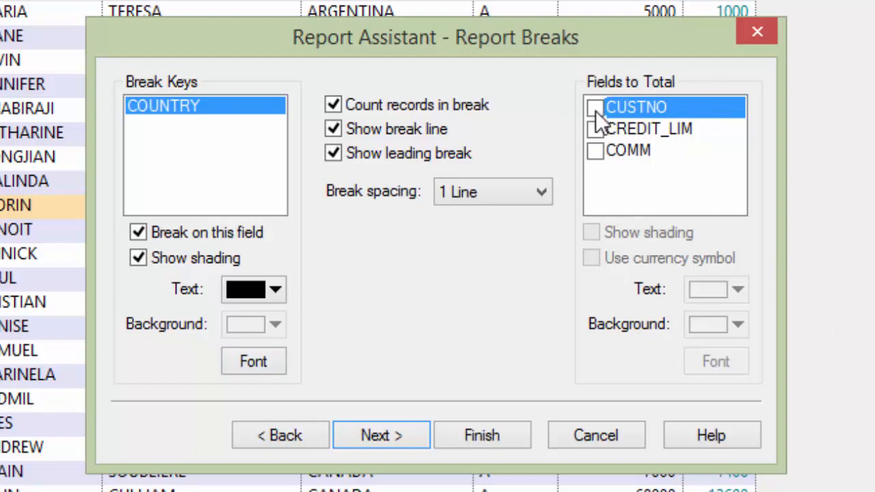
click(595, 129)
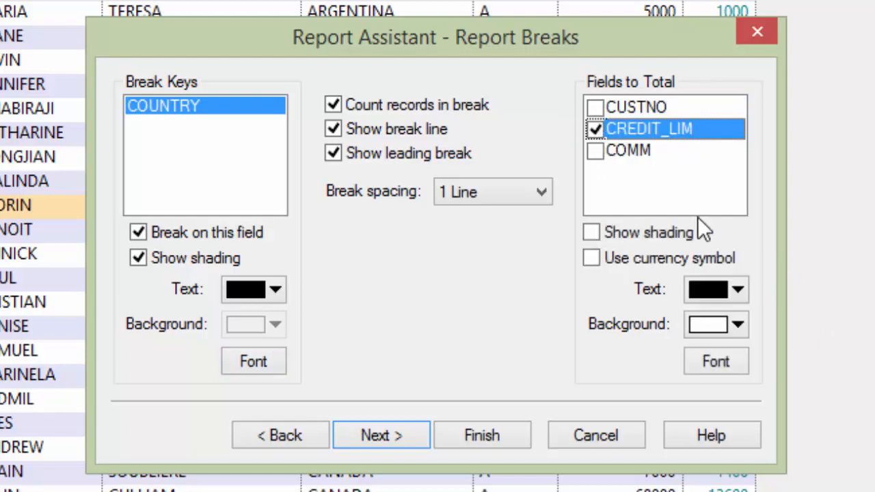
click(593, 151)
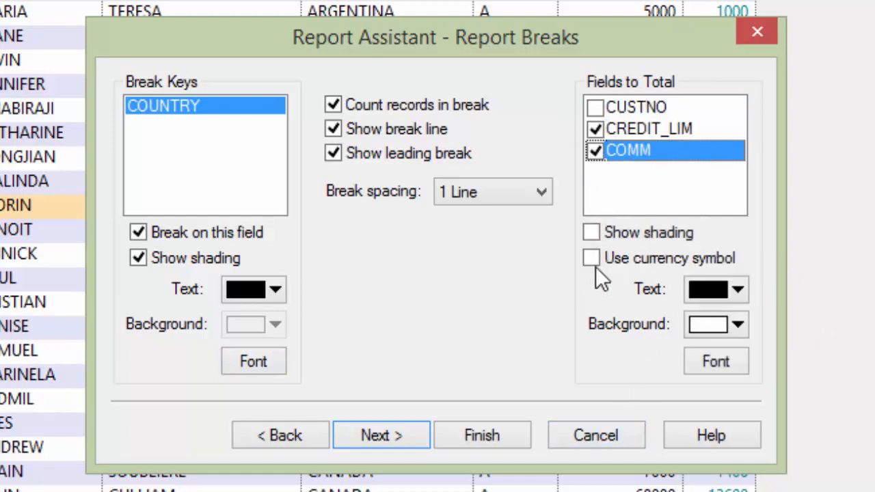
click(592, 233)
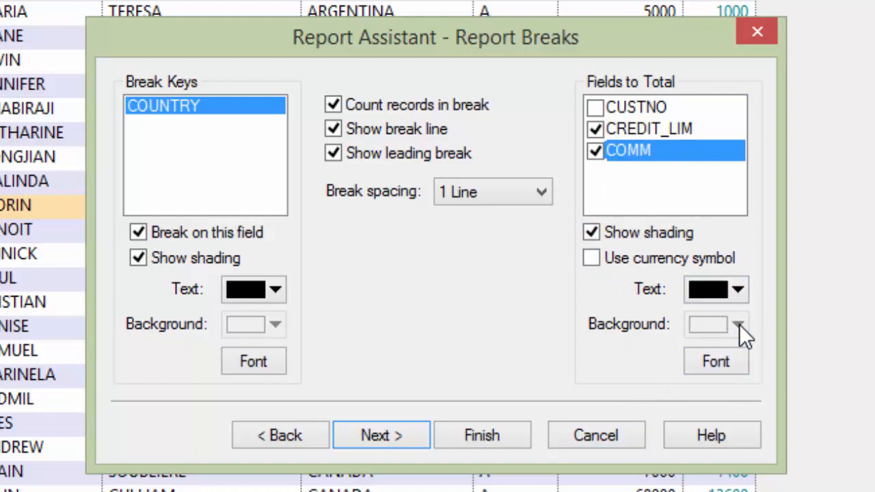
click(379, 438)
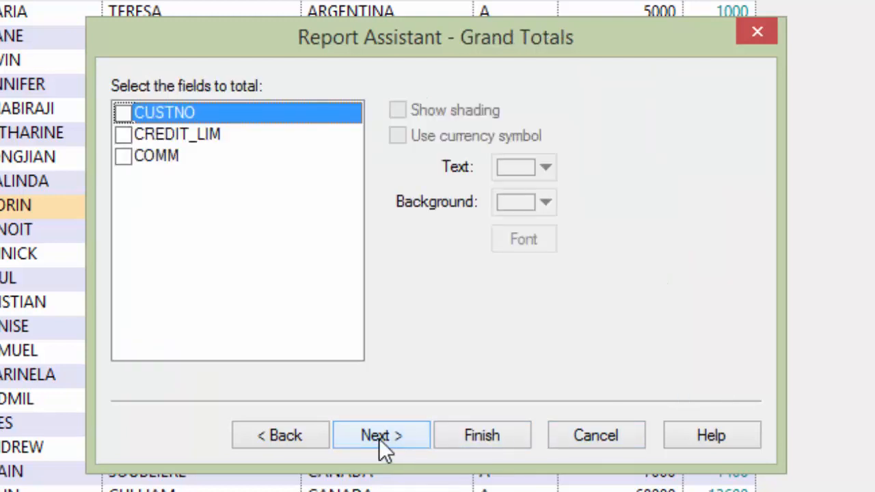
- Add grand totals for CREDIT_LIM and COMM with shading on a light green background
click(126, 134)
click(123, 158)
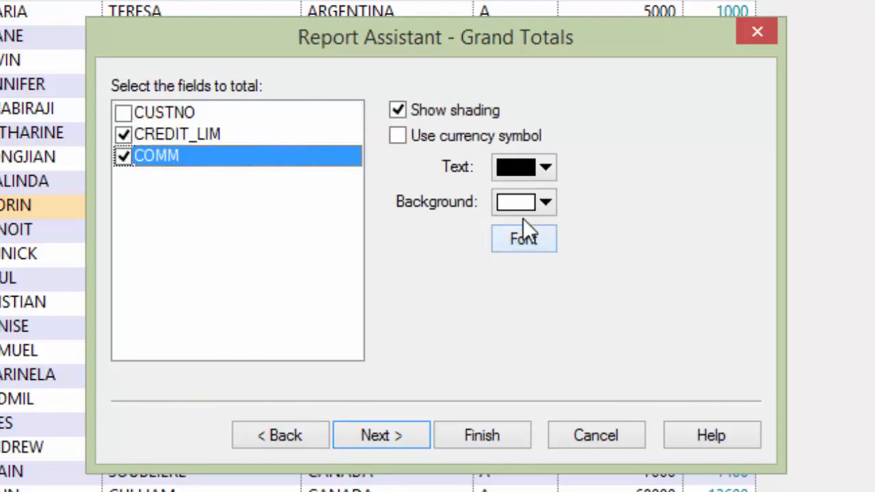
click(546, 203)
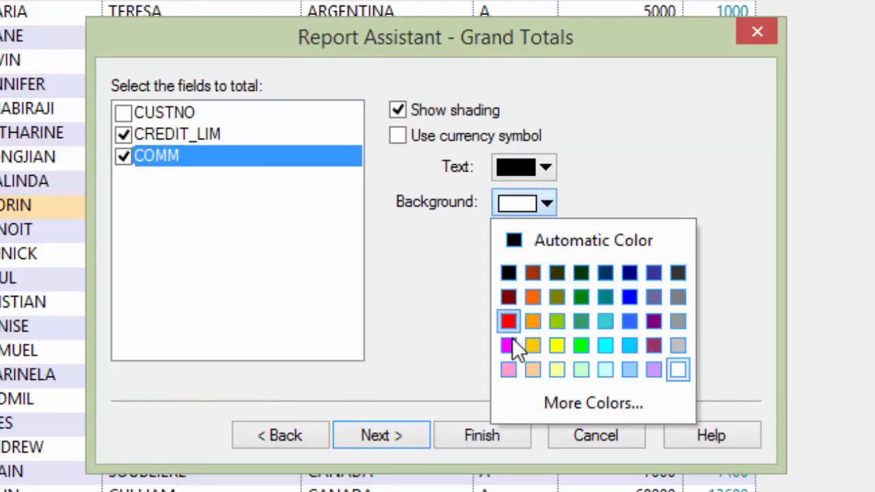
click(582, 368)
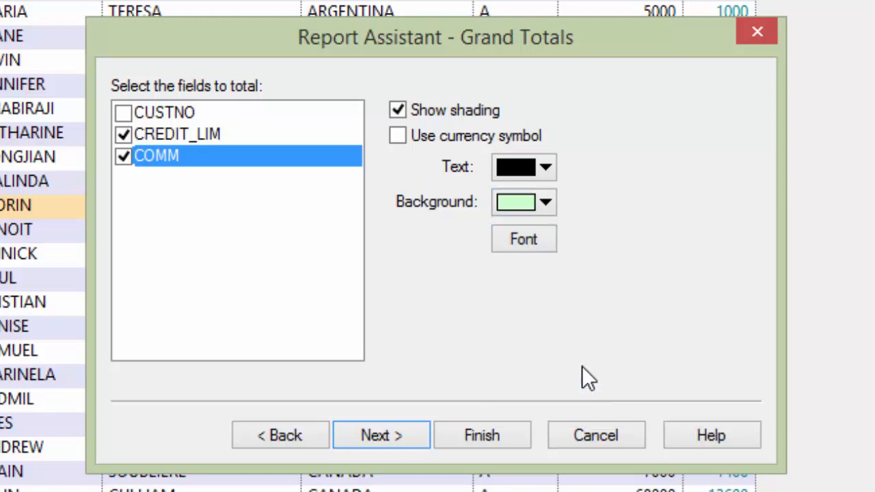
click(390, 430)
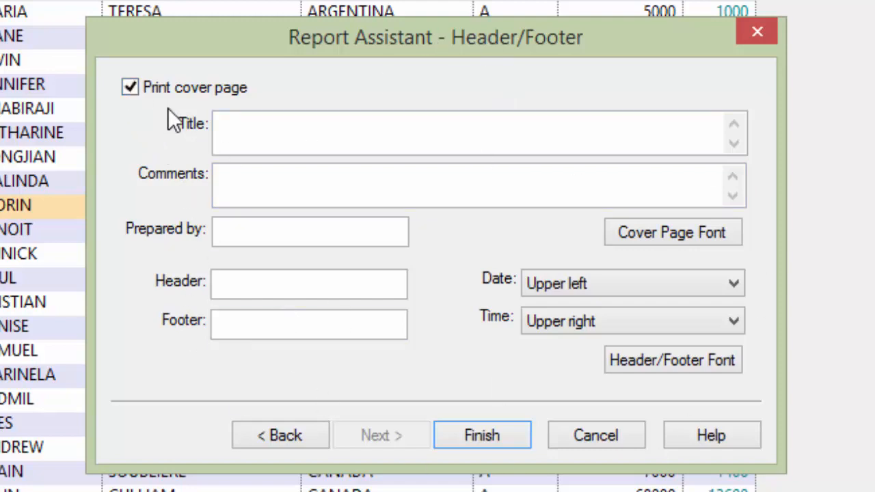
- Set the cover page title to Report 2015 and the comments to Customer Report
click(283, 136)
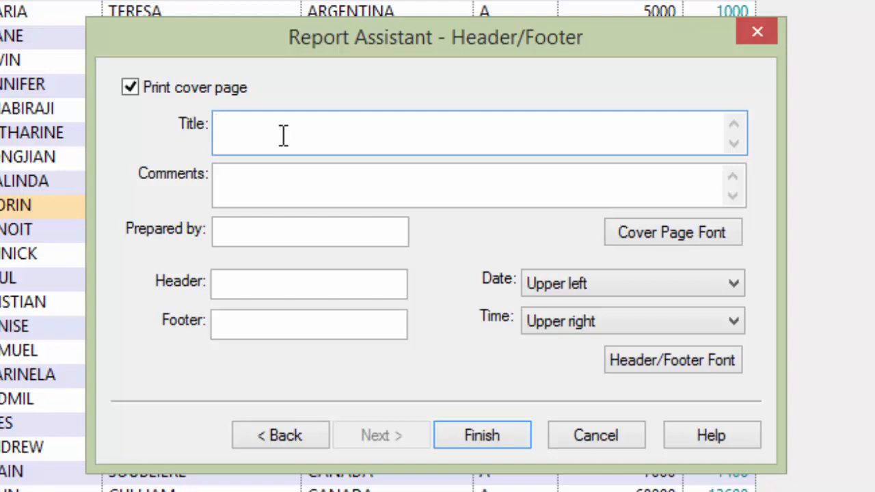
text(Report)
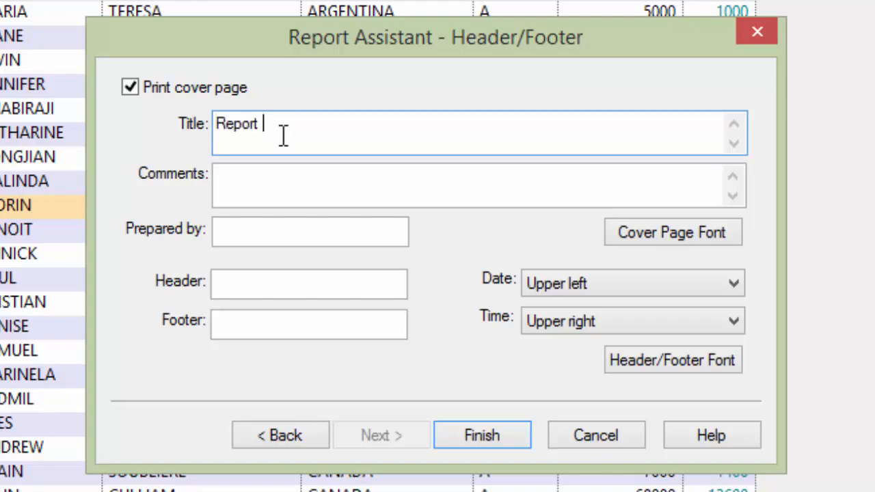
text( 200)
click(257, 181)
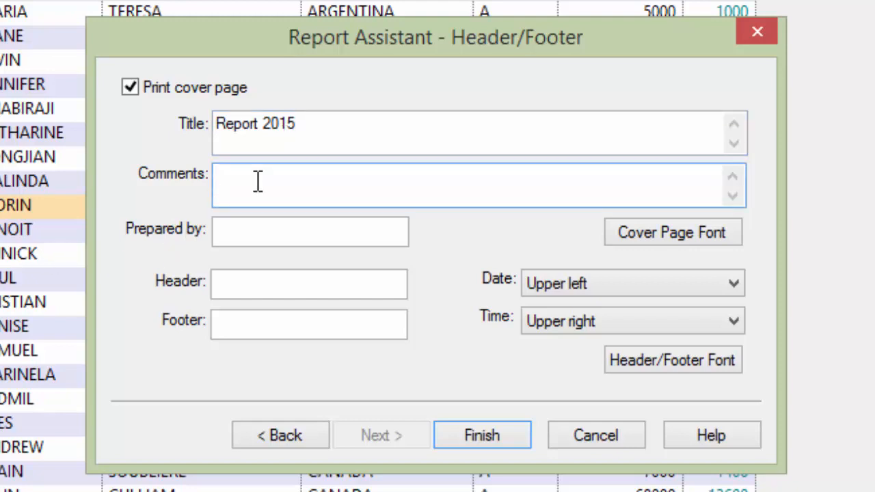
text(Customer Report)
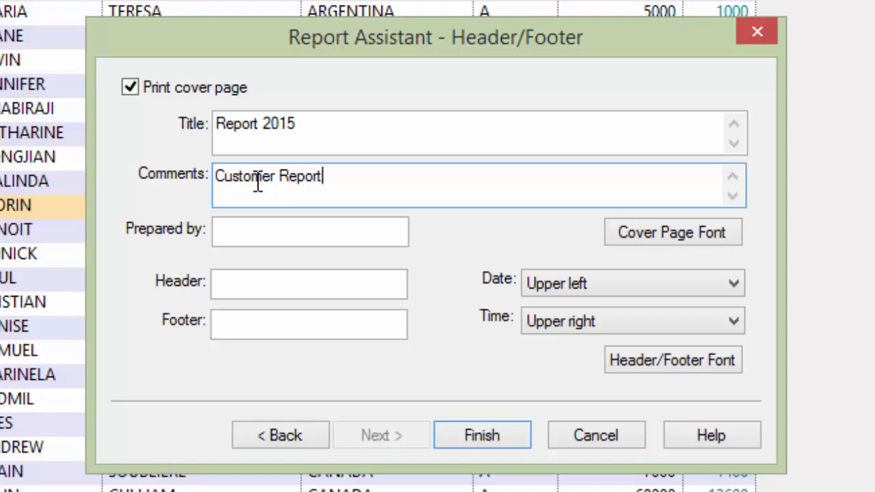
- Fill in the preparer's name on the cover page, leaving the date position as Upper left
click(245, 229)
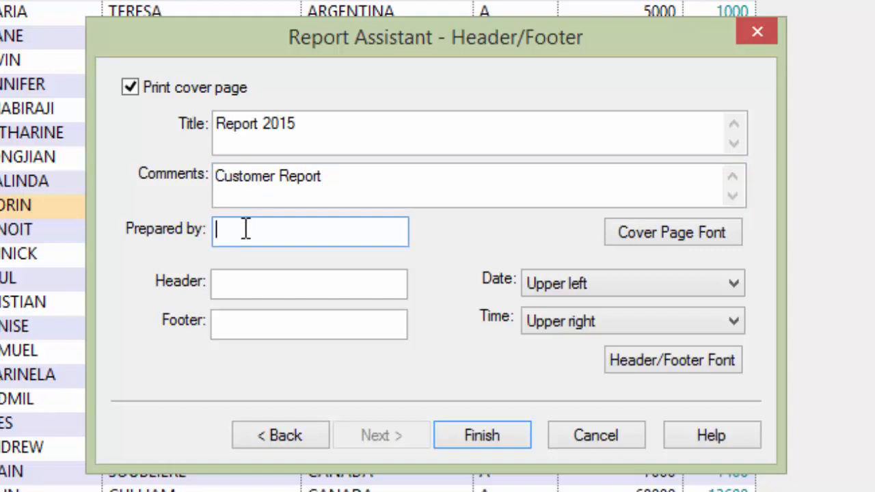
text(Alok Gupta)
click(279, 285)
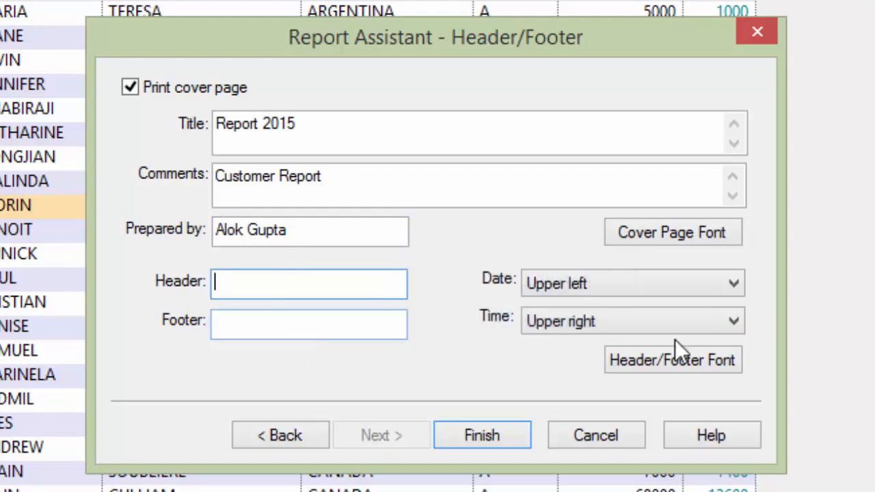
click(730, 285)
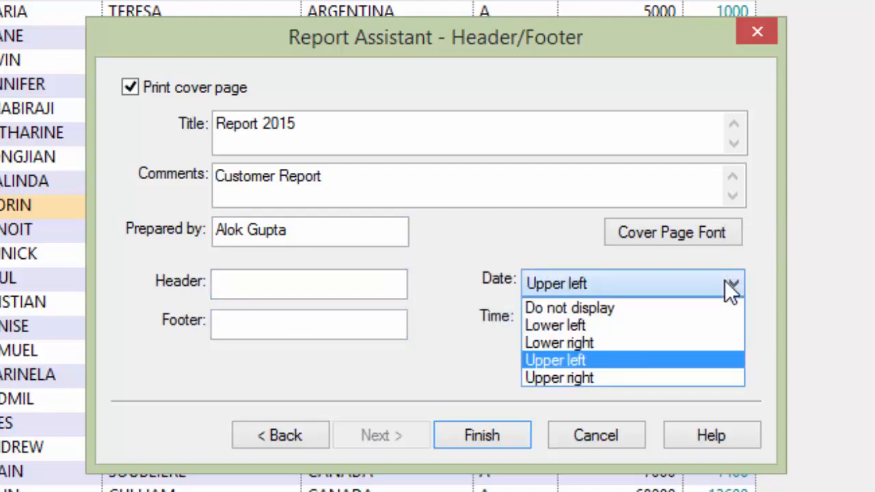
click(730, 286)
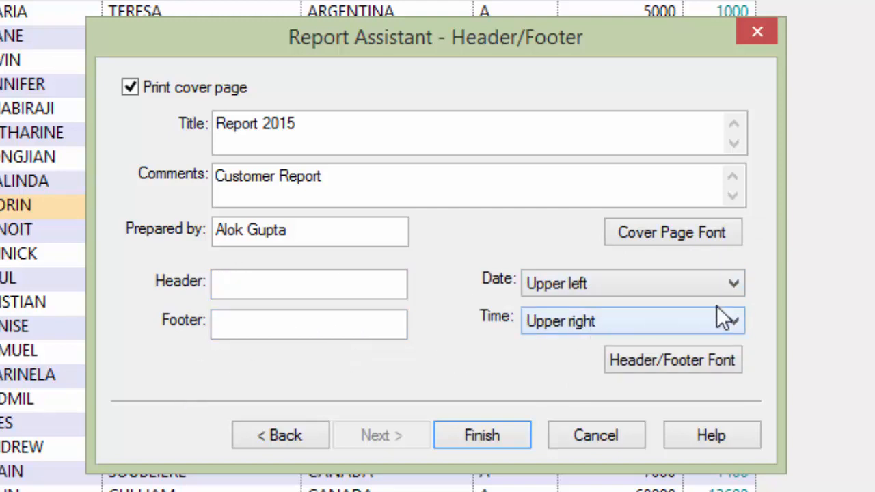
- Finish the report and preview it, reducing the font size so all columns fit
click(500, 435)
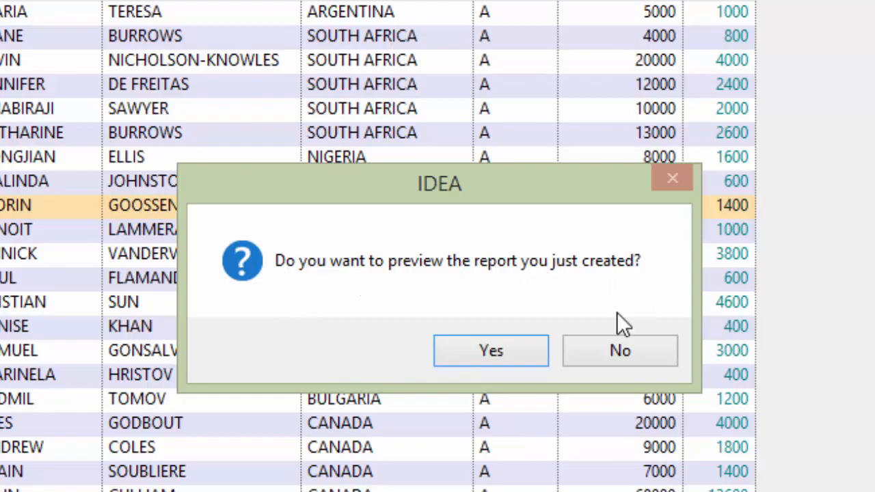
click(480, 352)
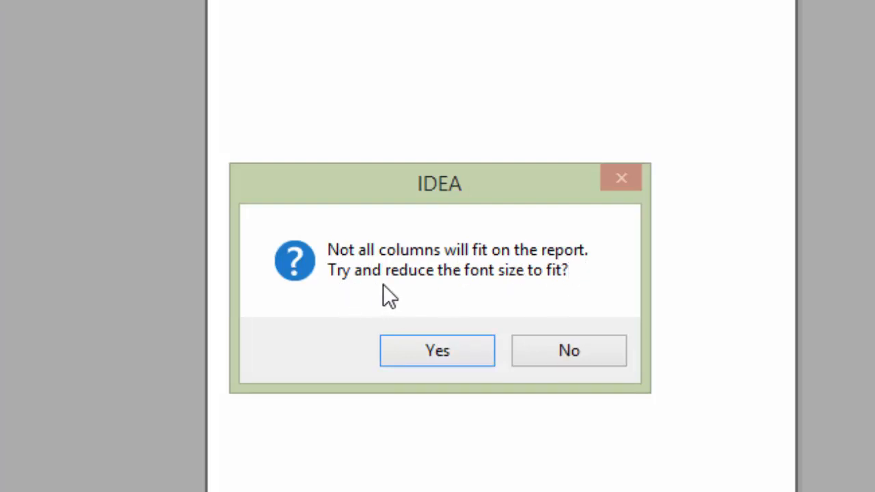
click(437, 352)
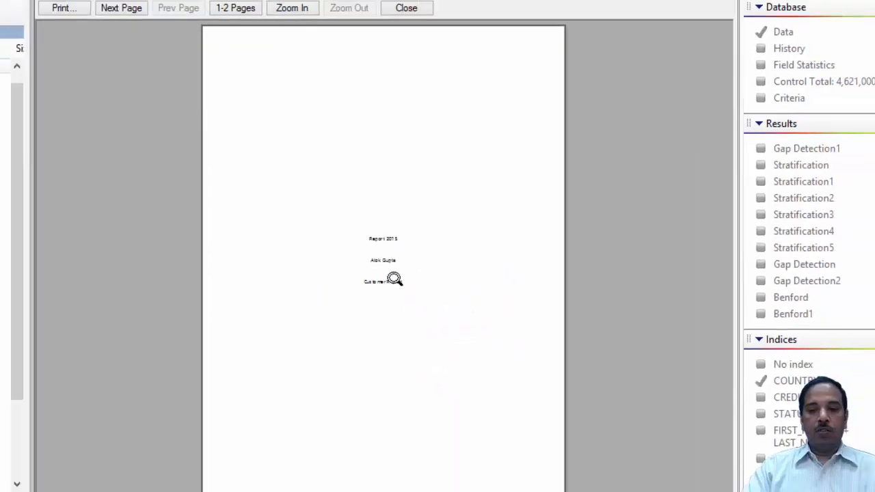
- Zoom into the report preview and page through the first country breaks and their totals
click(394, 279)
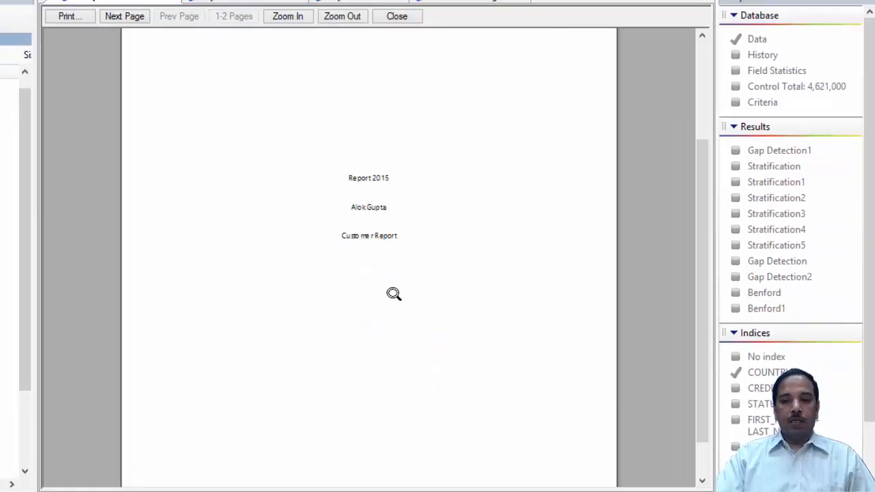
click(127, 18)
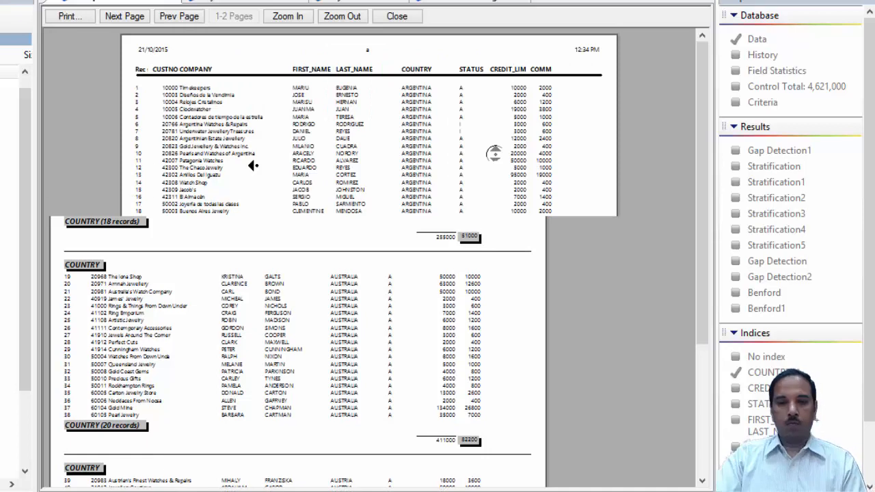
click(229, 194)
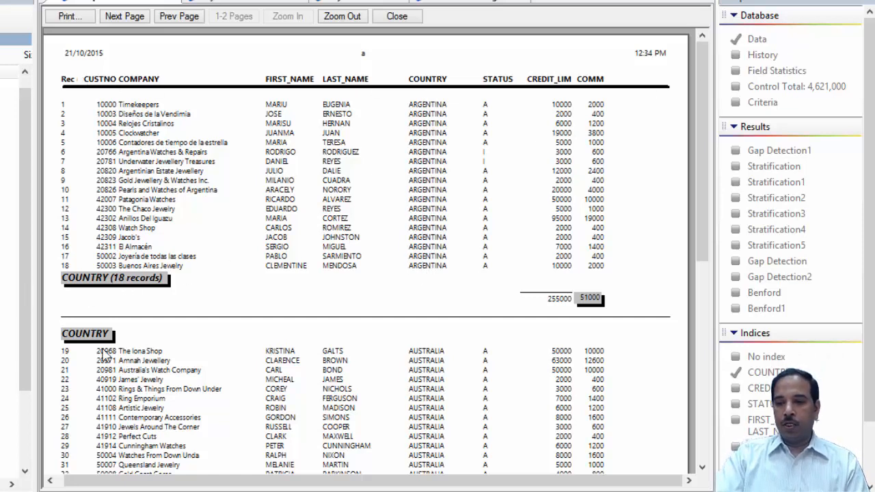
drag(705, 147, 704, 254)
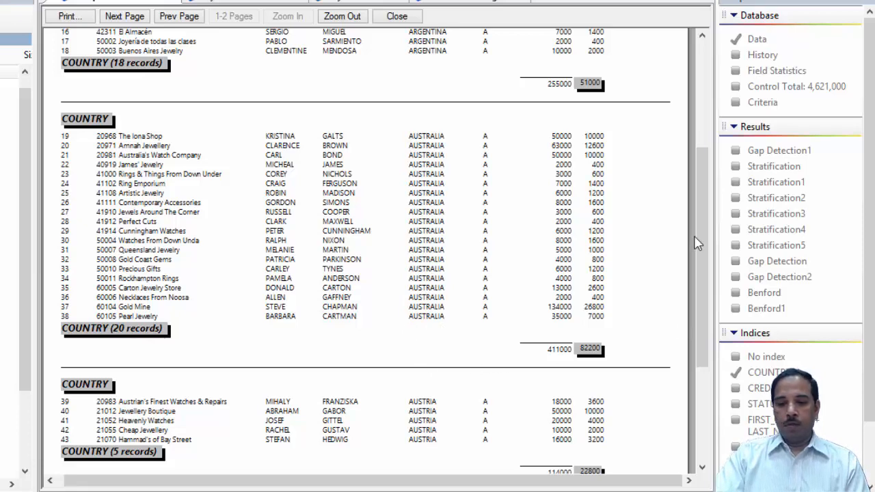
drag(710, 183, 710, 277)
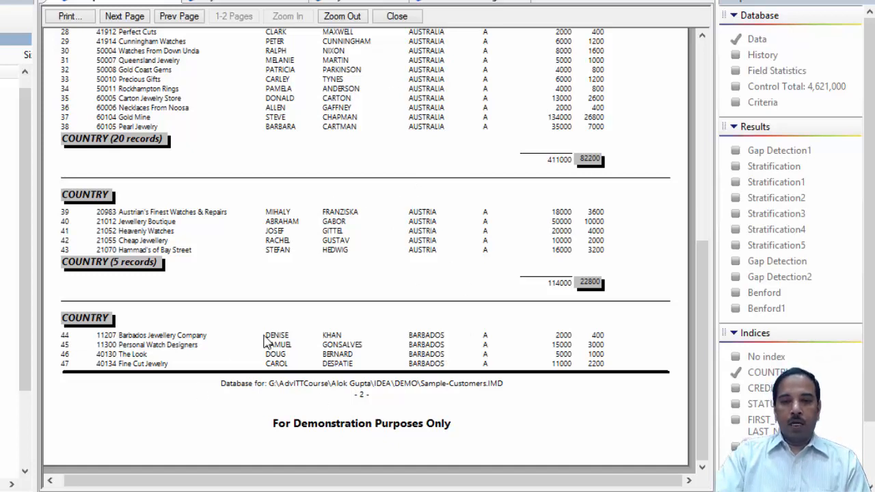
click(130, 20)
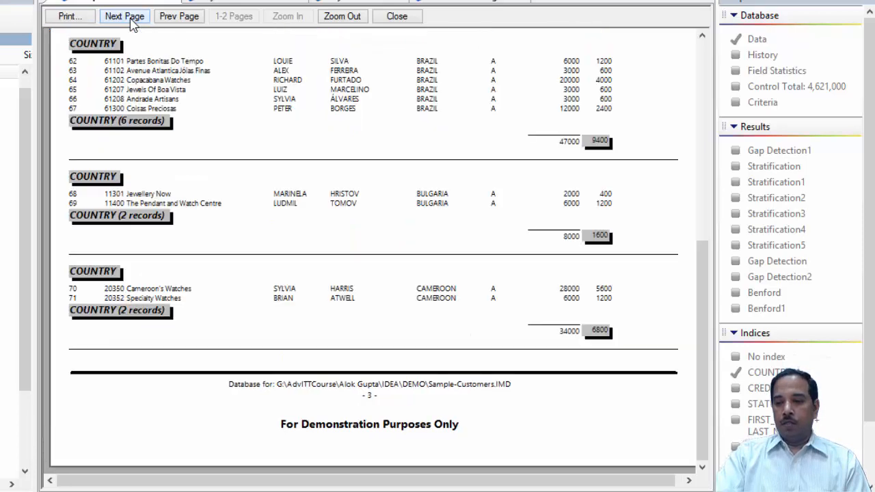
drag(703, 361, 694, 116)
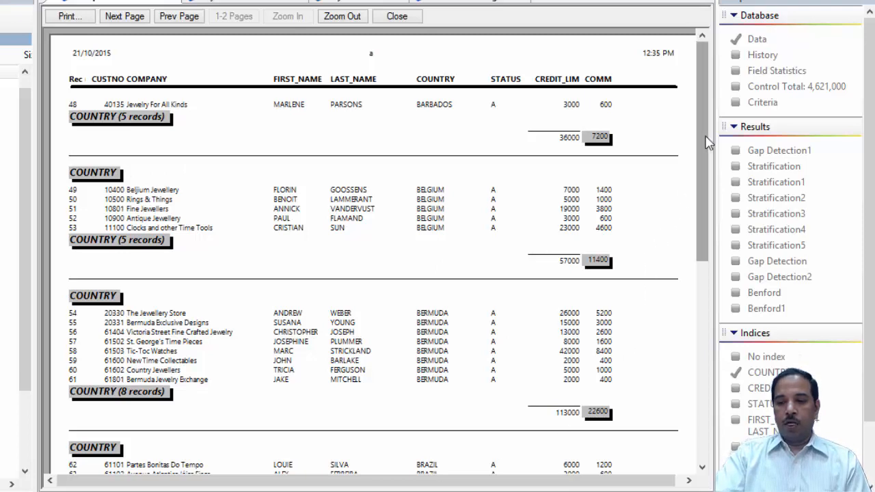
drag(704, 145, 750, 386)
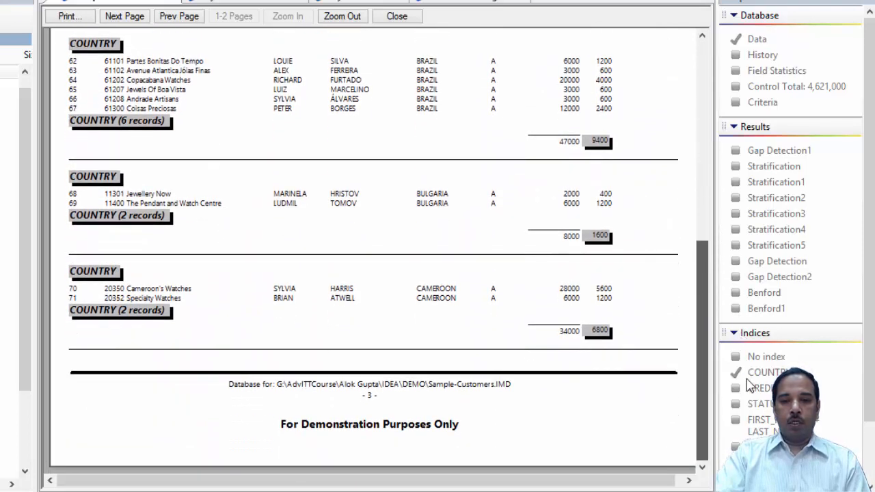
click(134, 18)
drag(702, 354, 679, 117)
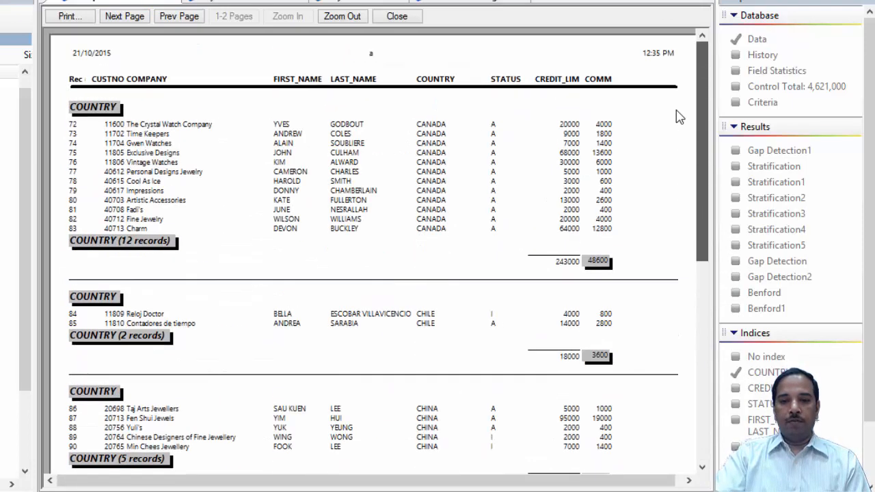
click(136, 18)
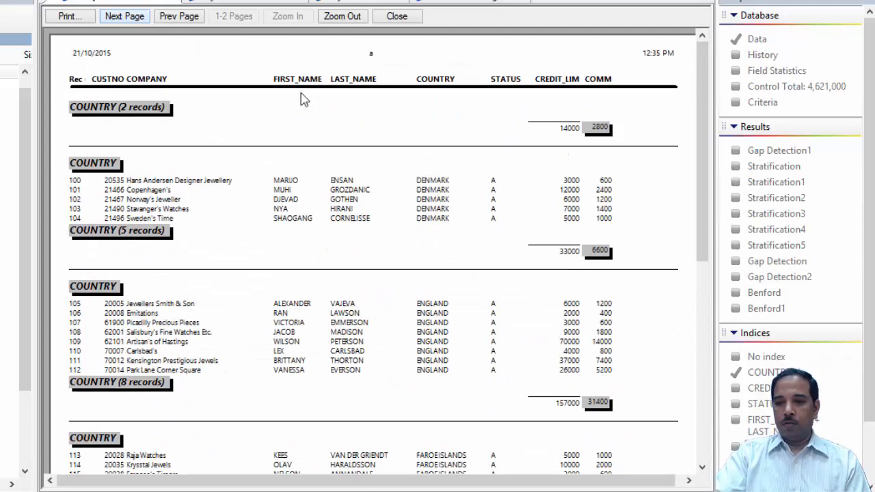
- Page to the end of the report to examine the grand totals, then close the preview
drag(699, 144, 735, 357)
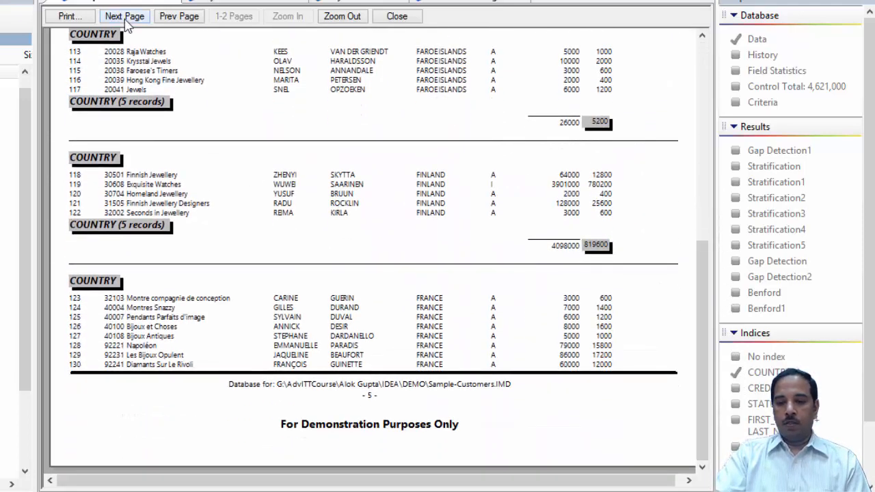
click(125, 19)
click(125, 17)
click(125, 17)
click(125, 17)
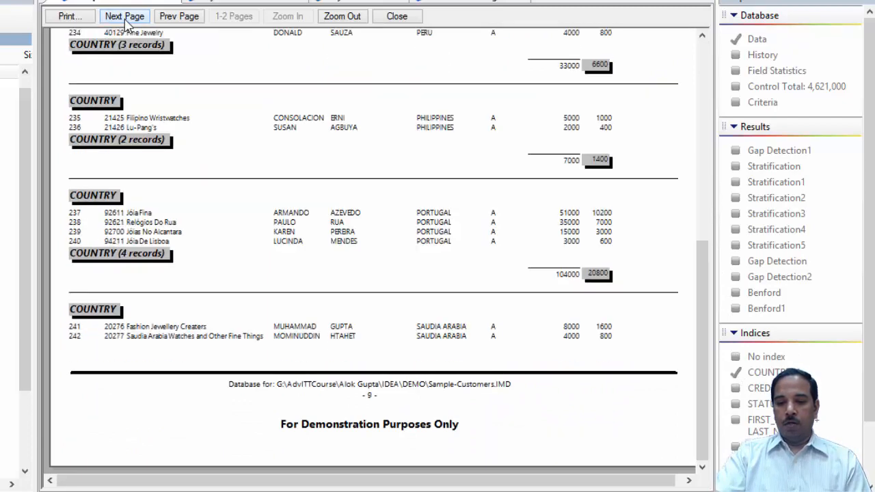
click(125, 17)
click(126, 18)
click(126, 19)
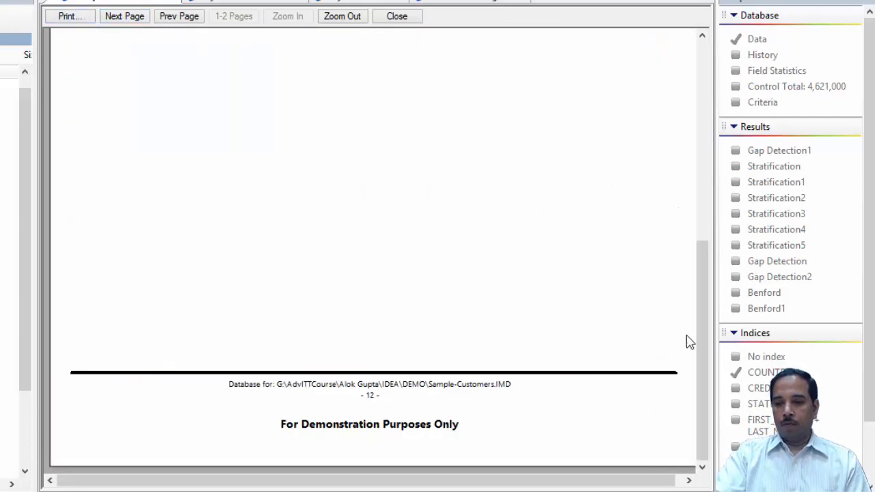
drag(701, 346, 697, 143)
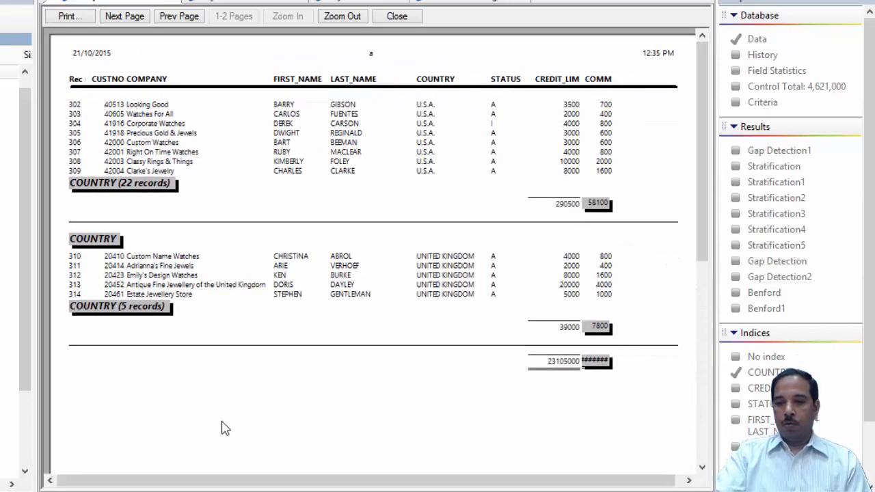
drag(703, 126, 645, 94)
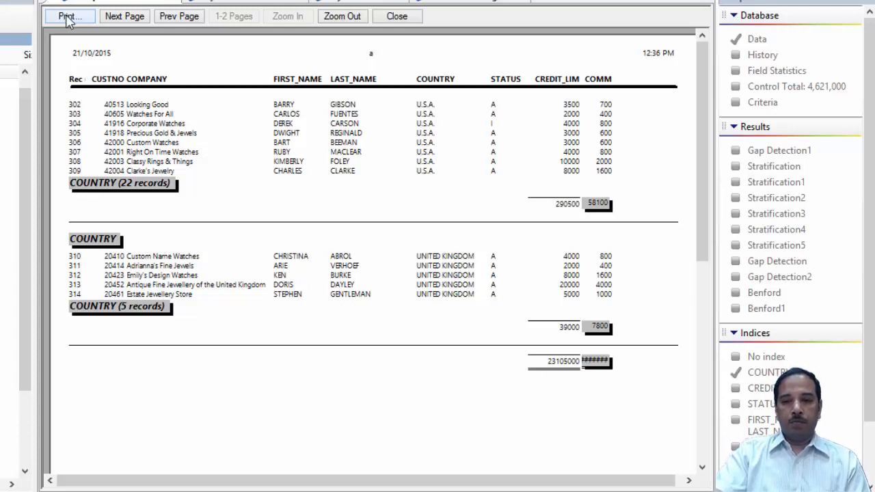
click(396, 16)
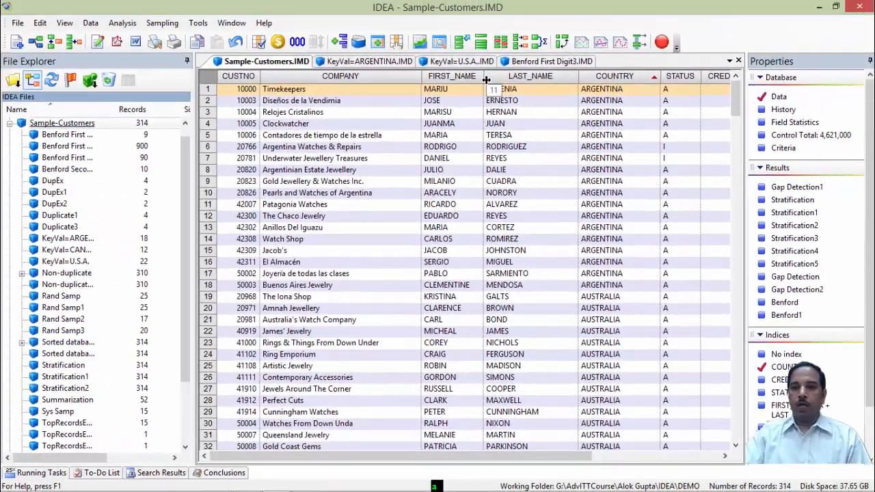